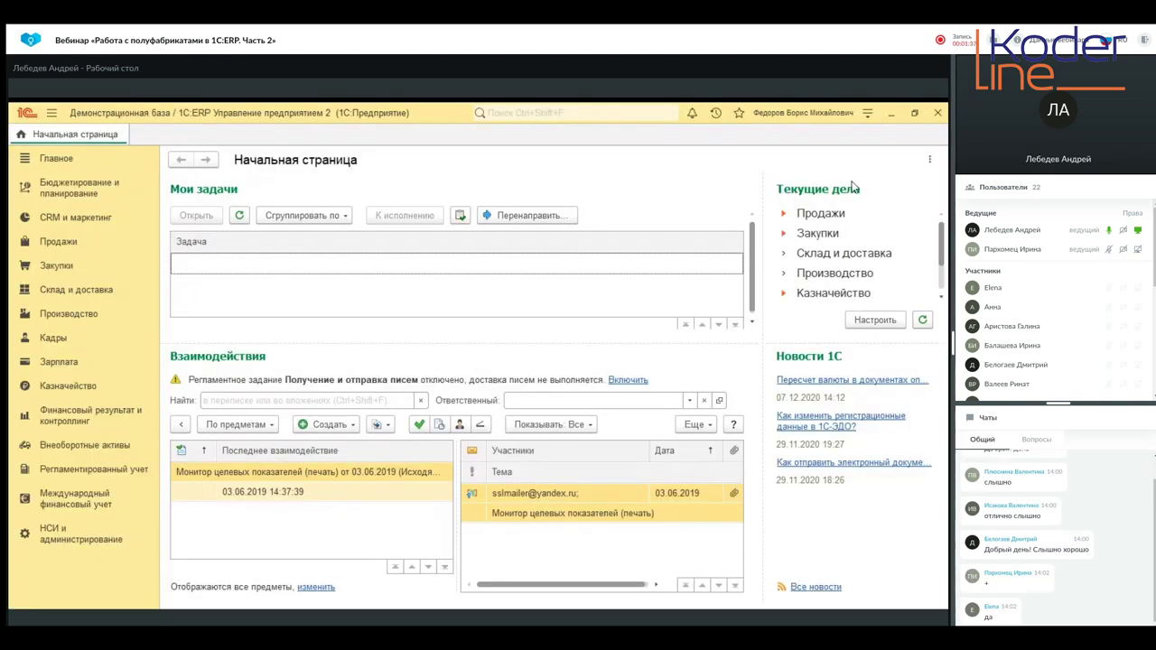
# Check the platform and configuration version in the program information, then close it.
pyautogui.click(870, 114)
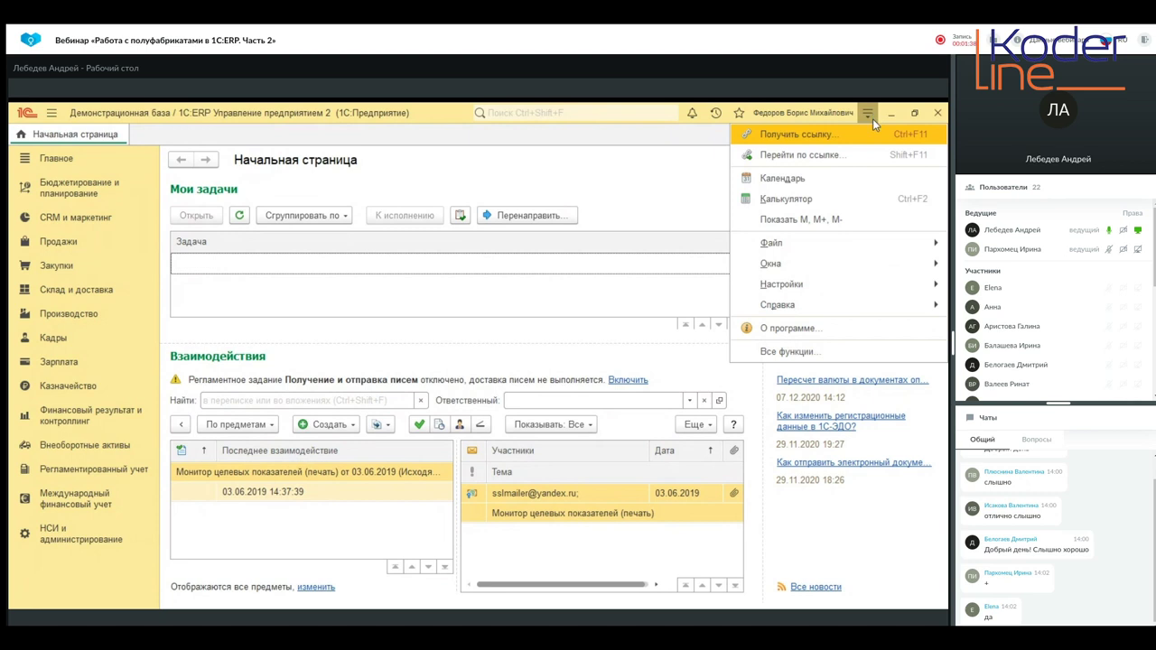
pyautogui.click(849, 334)
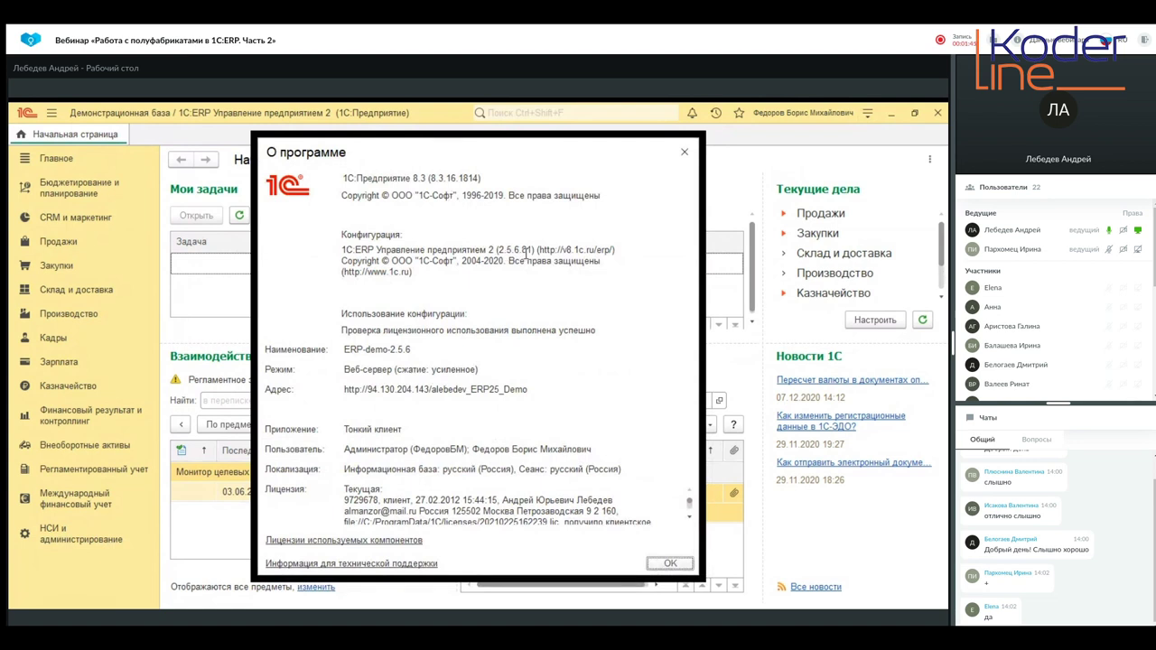
pyautogui.click(687, 153)
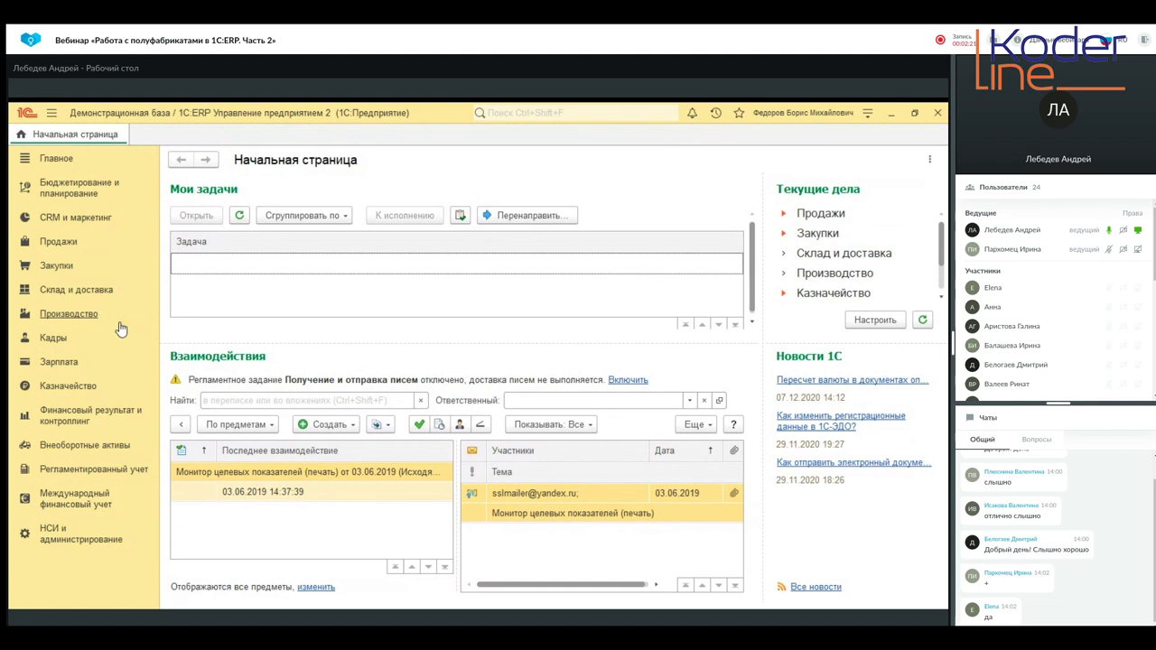
# Open the production resource specifications and review the materials of "Стол деревянный (без явных пф)", closing that specification when done.
pyautogui.click(75, 316)
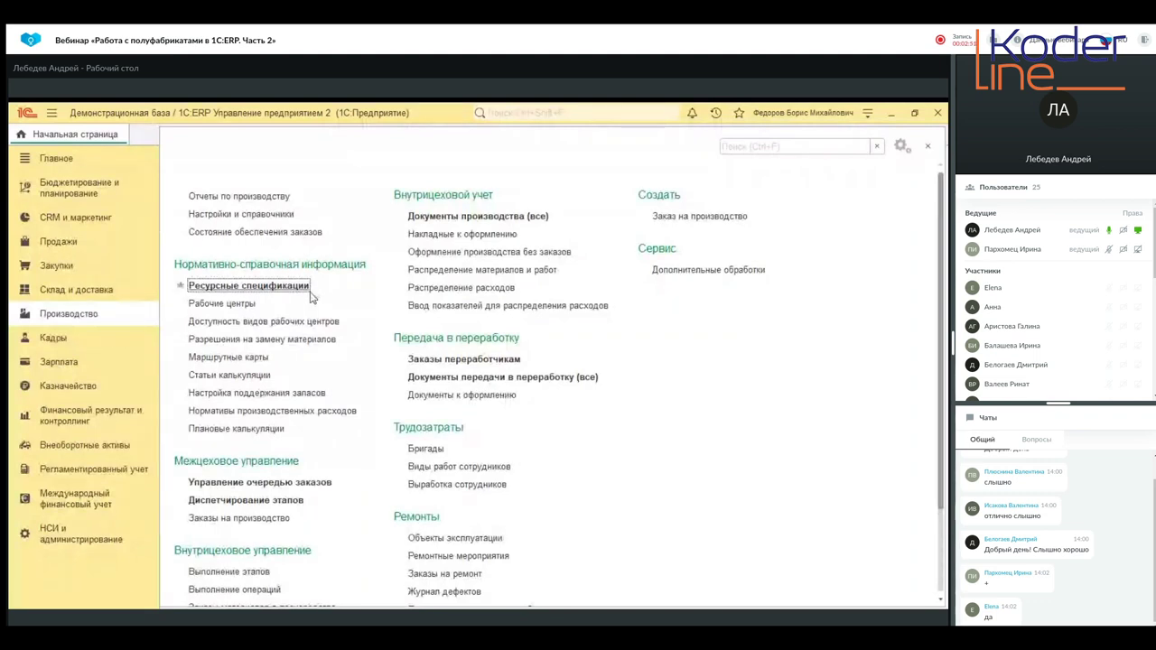
pyautogui.click(305, 286)
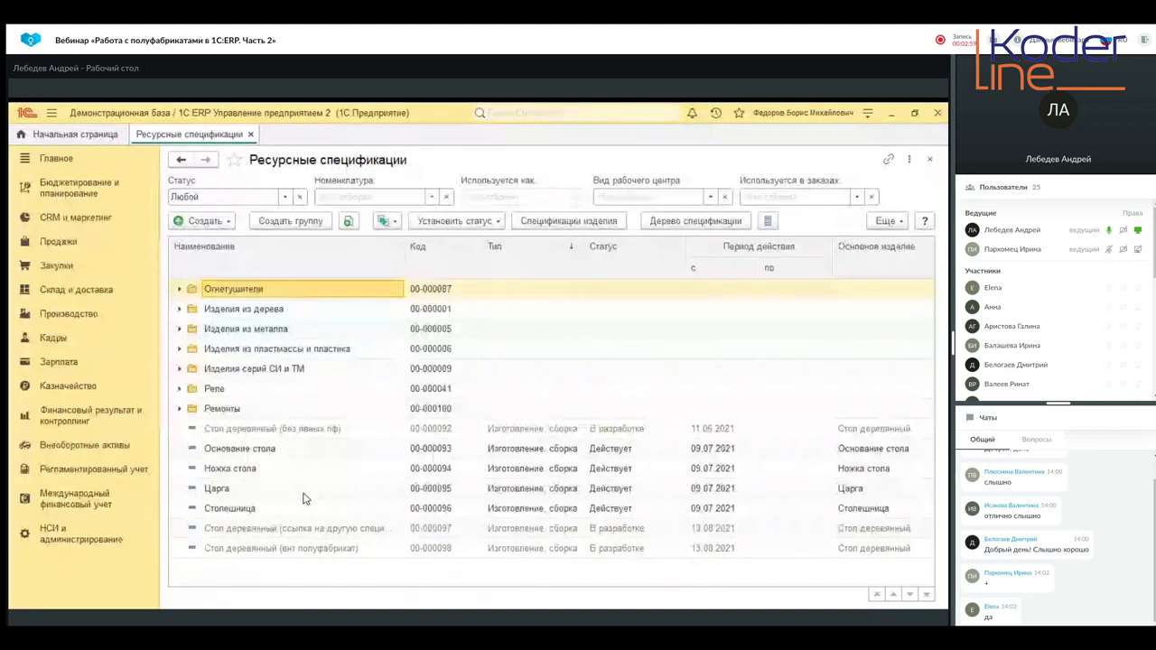
pyautogui.click(301, 431)
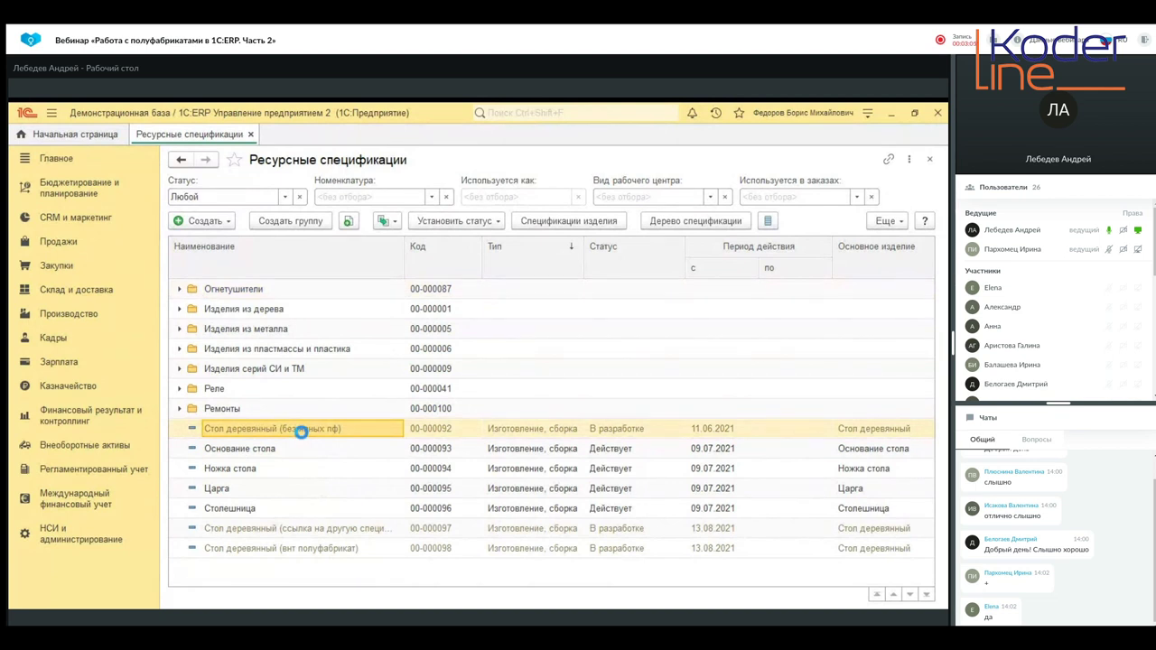
pyautogui.doubleClick(302, 431)
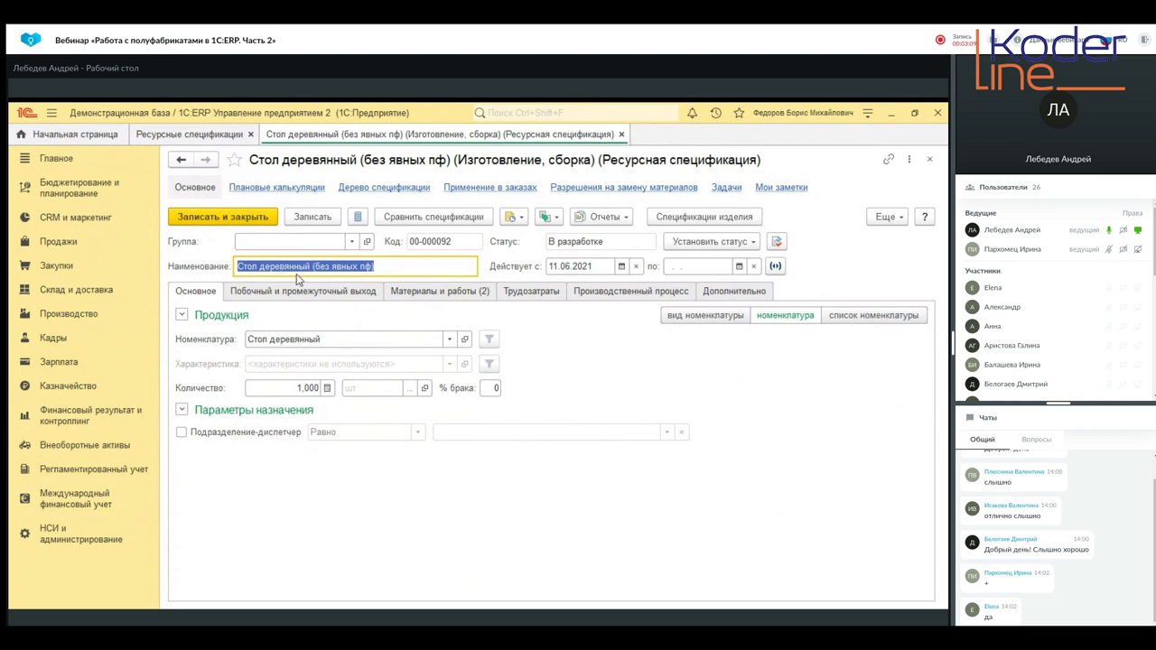
pyautogui.click(427, 290)
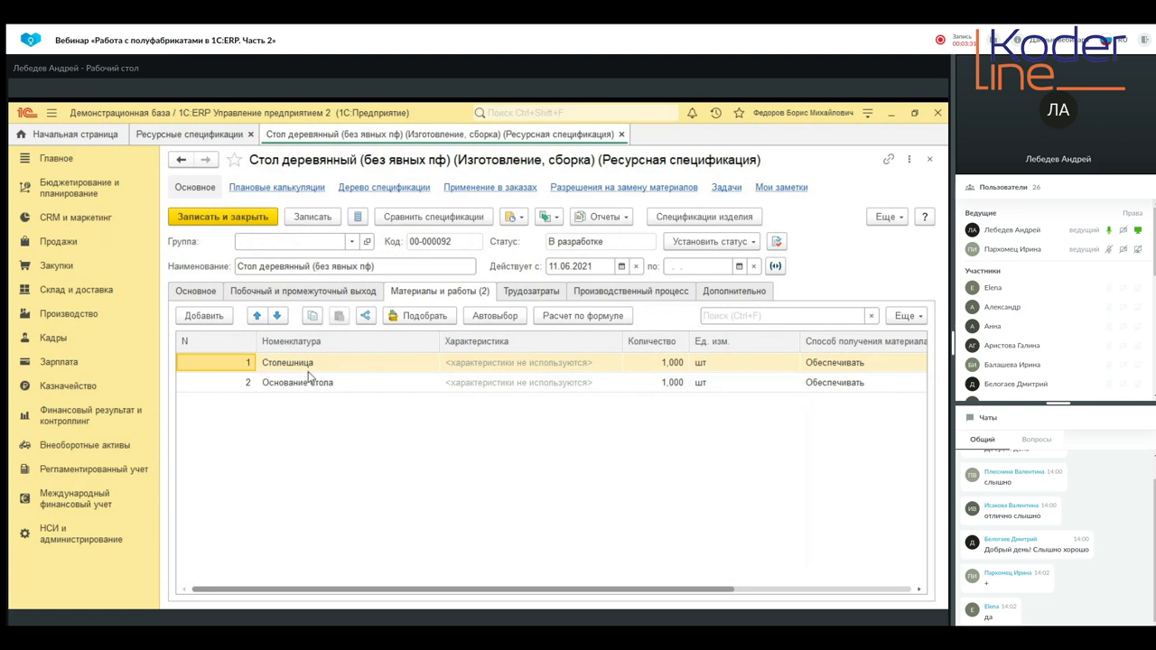
pyautogui.click(620, 134)
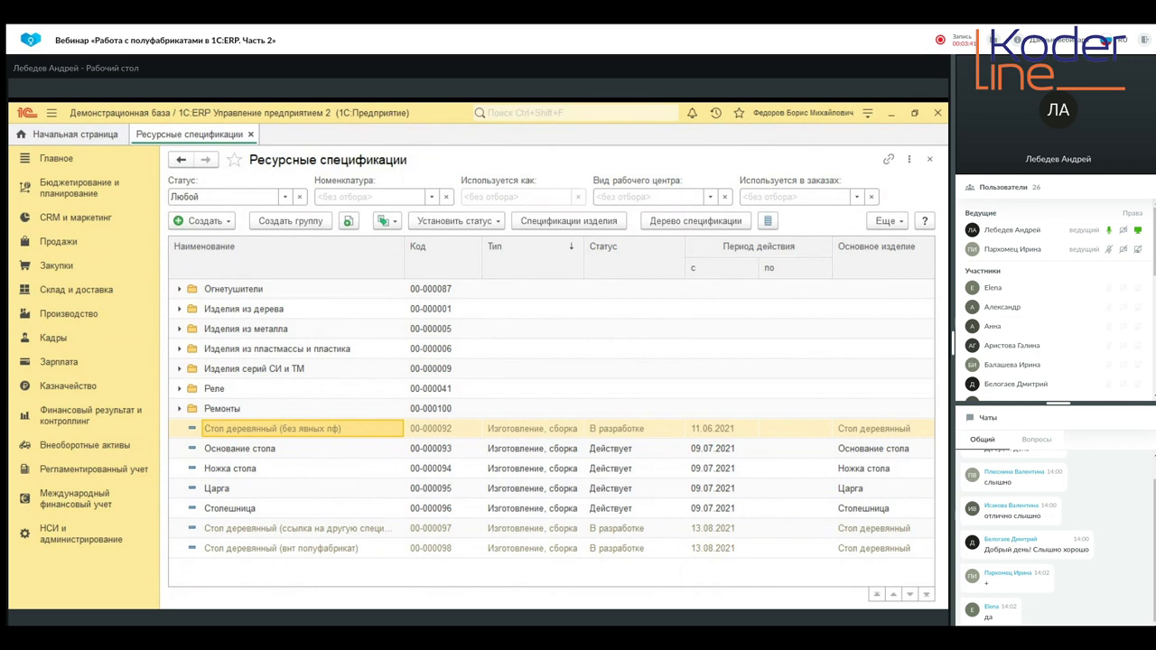
# Review the materials and production process of the specification "Стол деревянный (ссылка на другую спецификацию)" and close it.
pyautogui.click(289, 528)
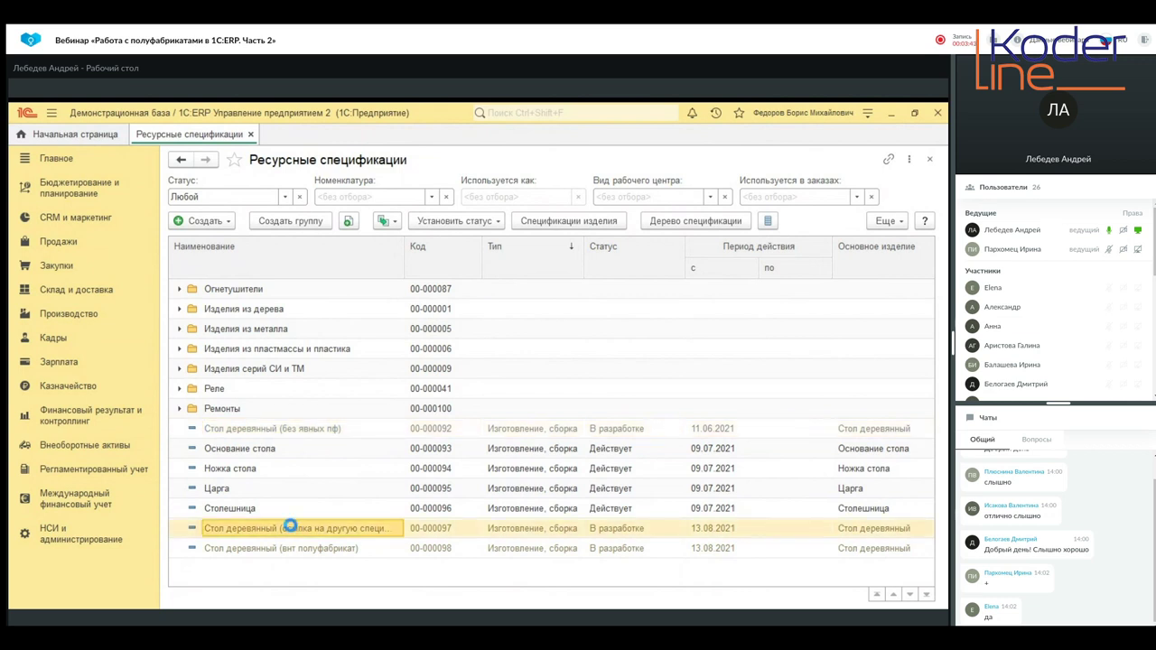
pyautogui.doubleClick(290, 527)
pyautogui.click(442, 292)
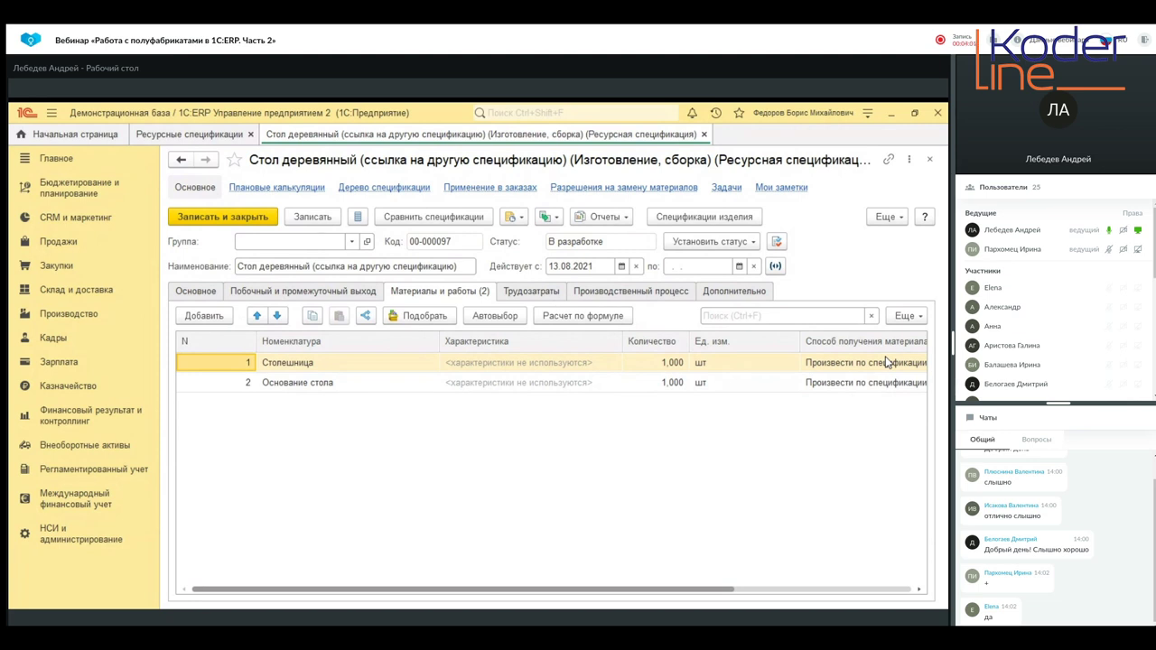
pyautogui.click(631, 293)
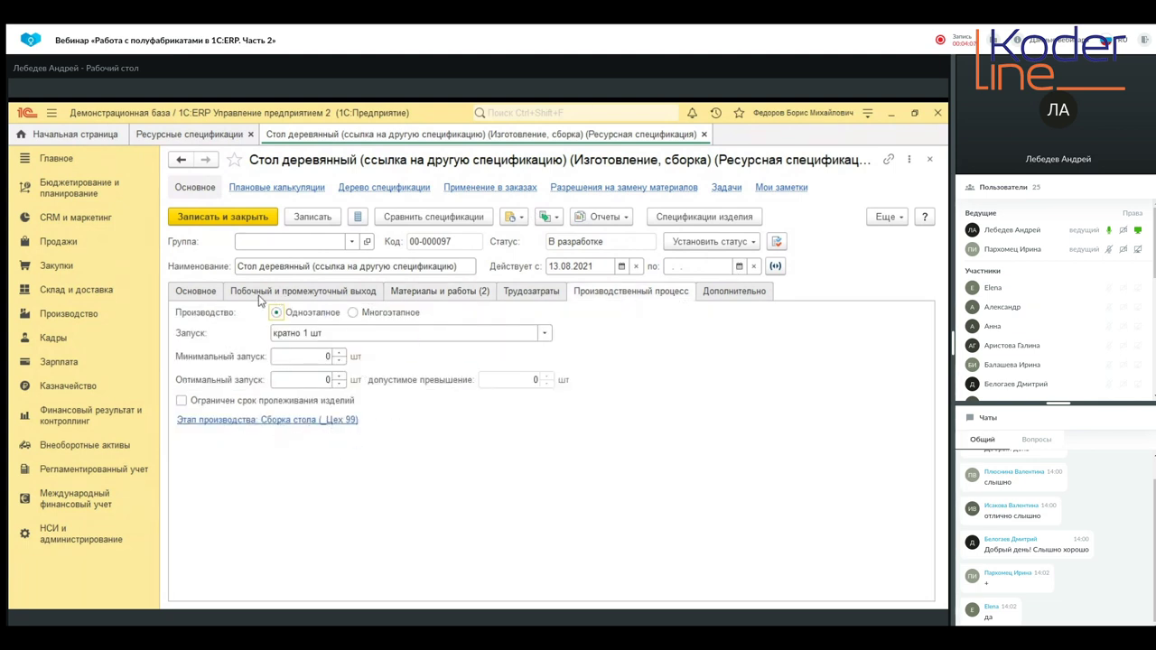
pyautogui.click(173, 291)
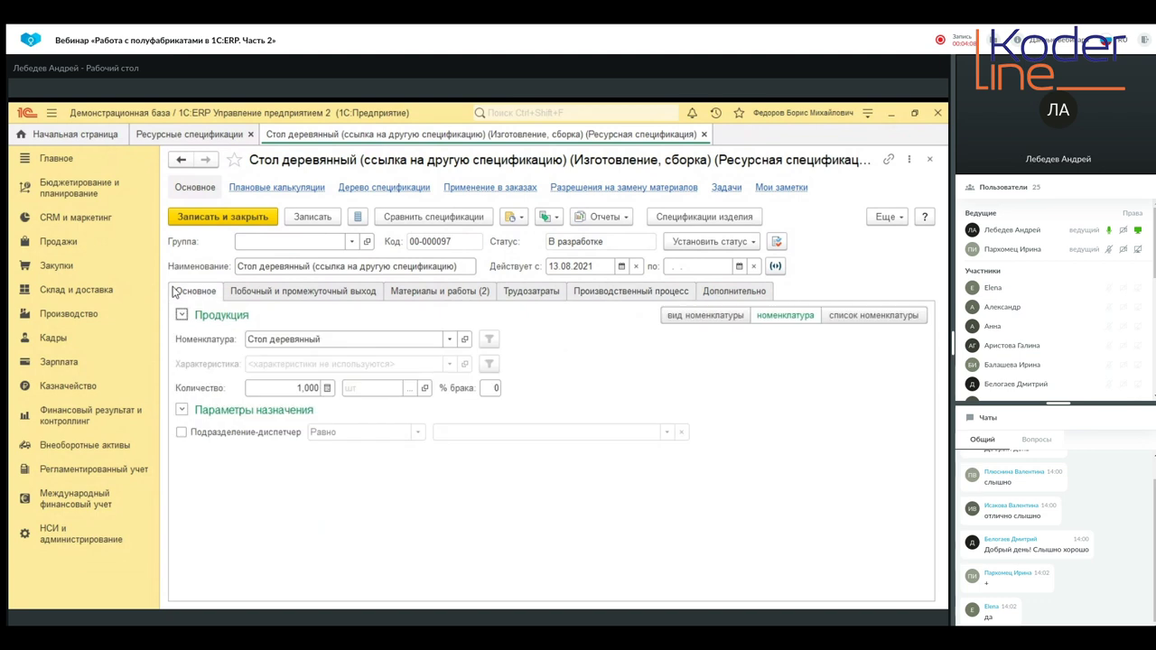
pyautogui.click(352, 291)
pyautogui.click(421, 291)
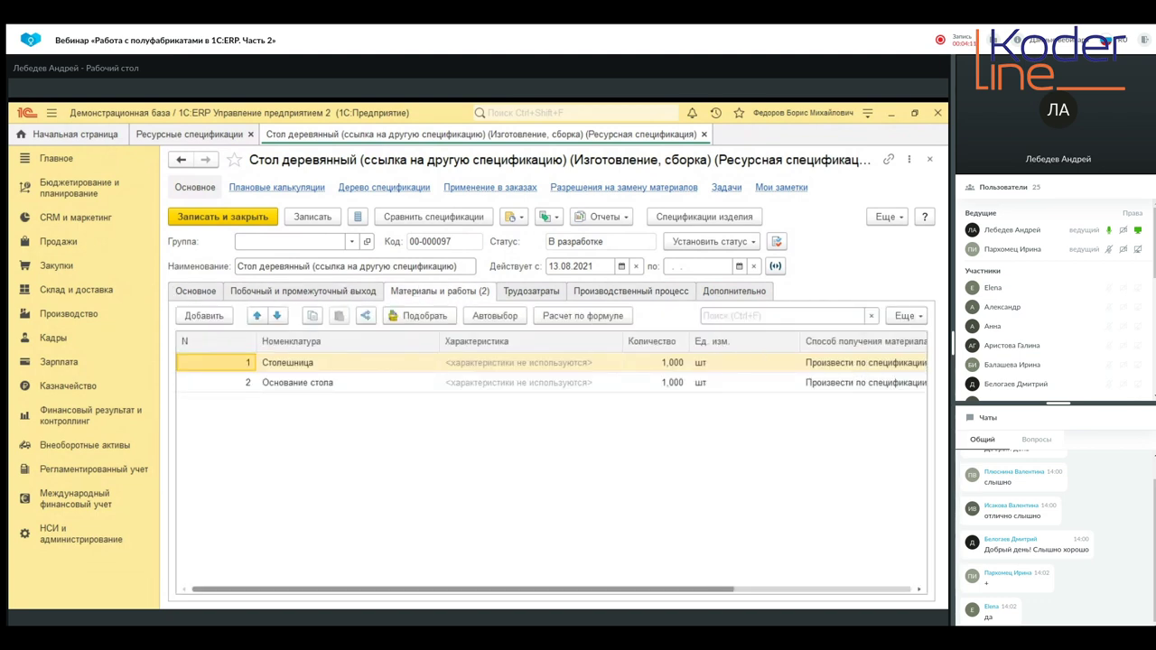
pyautogui.click(704, 134)
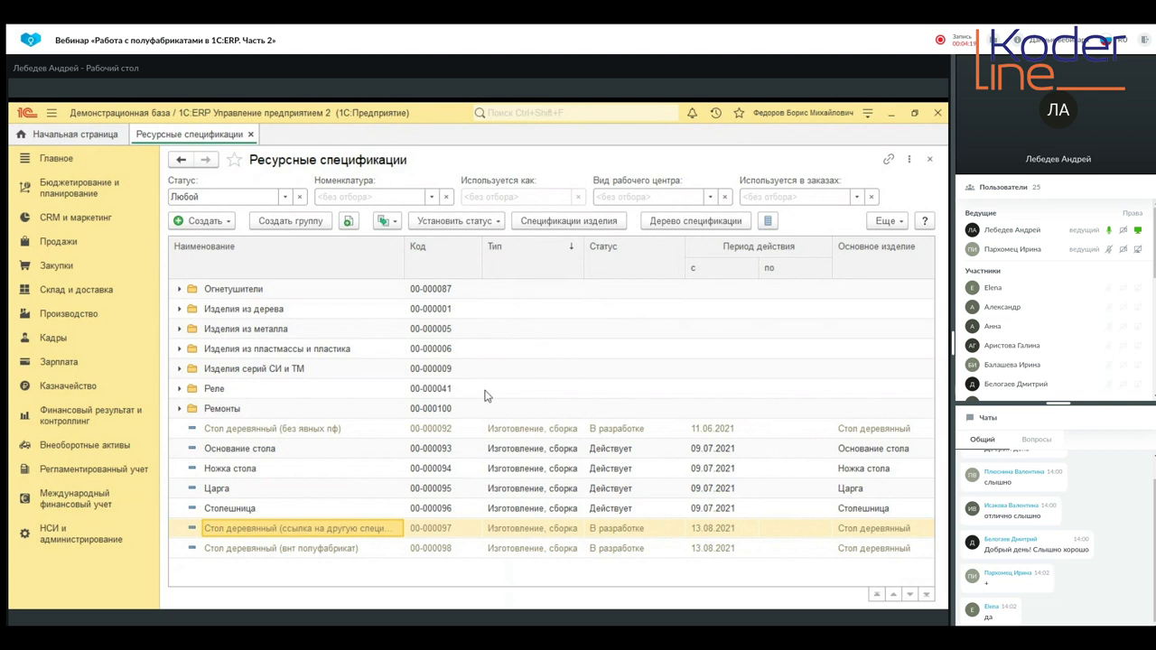
# Open the specification "Стол деревянный (внт полуфабрикат)" and examine how Столешница and Основание стола are obtained in its materials.
pyautogui.doubleClick(291, 551)
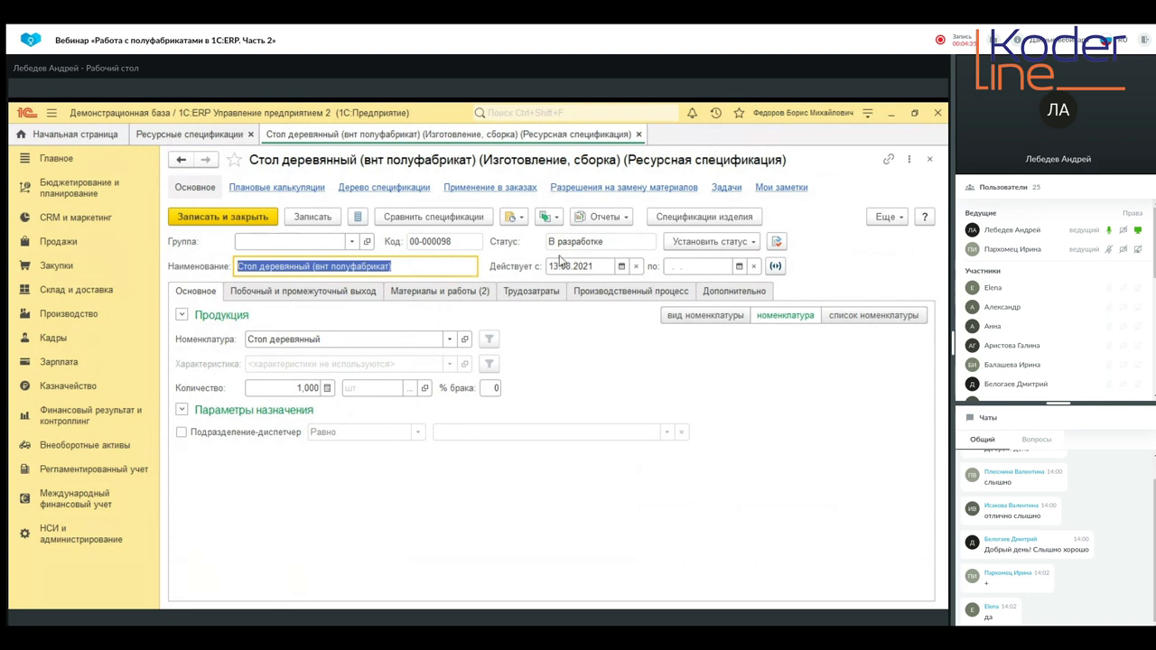
pyautogui.click(470, 292)
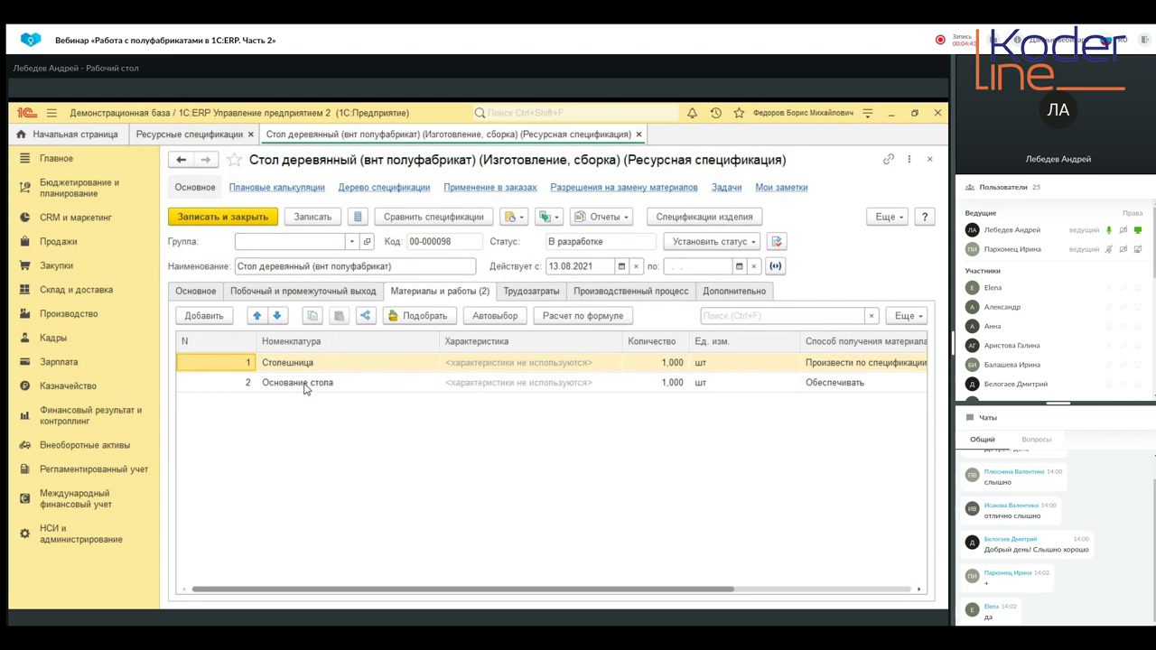
pyautogui.click(210, 136)
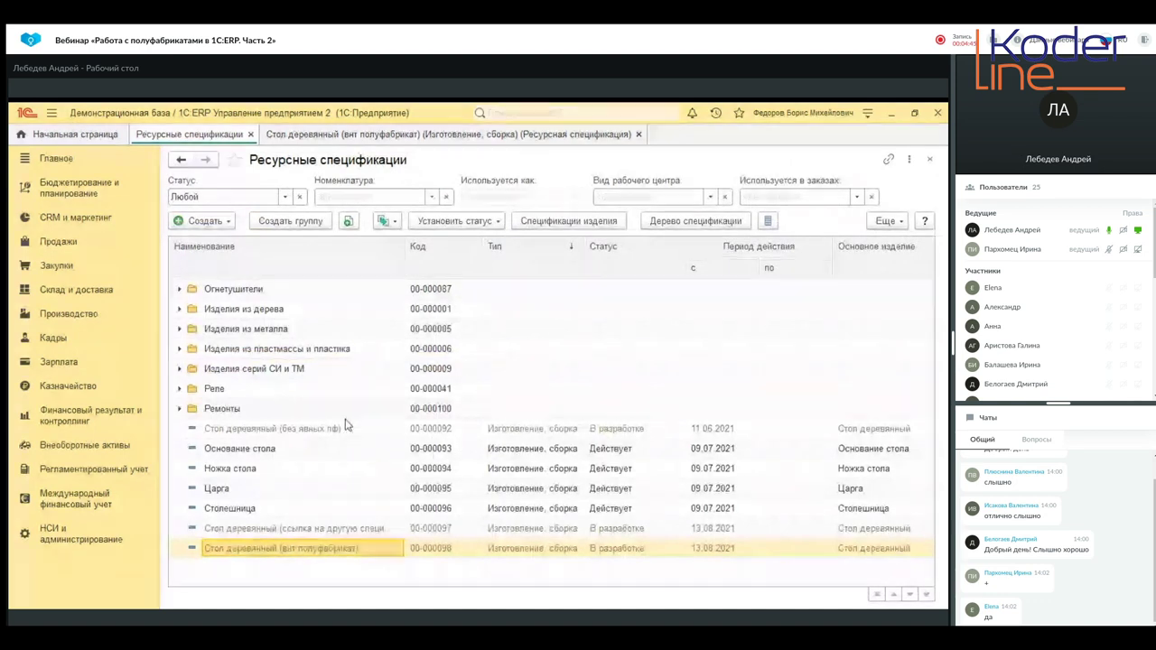
pyautogui.click(502, 136)
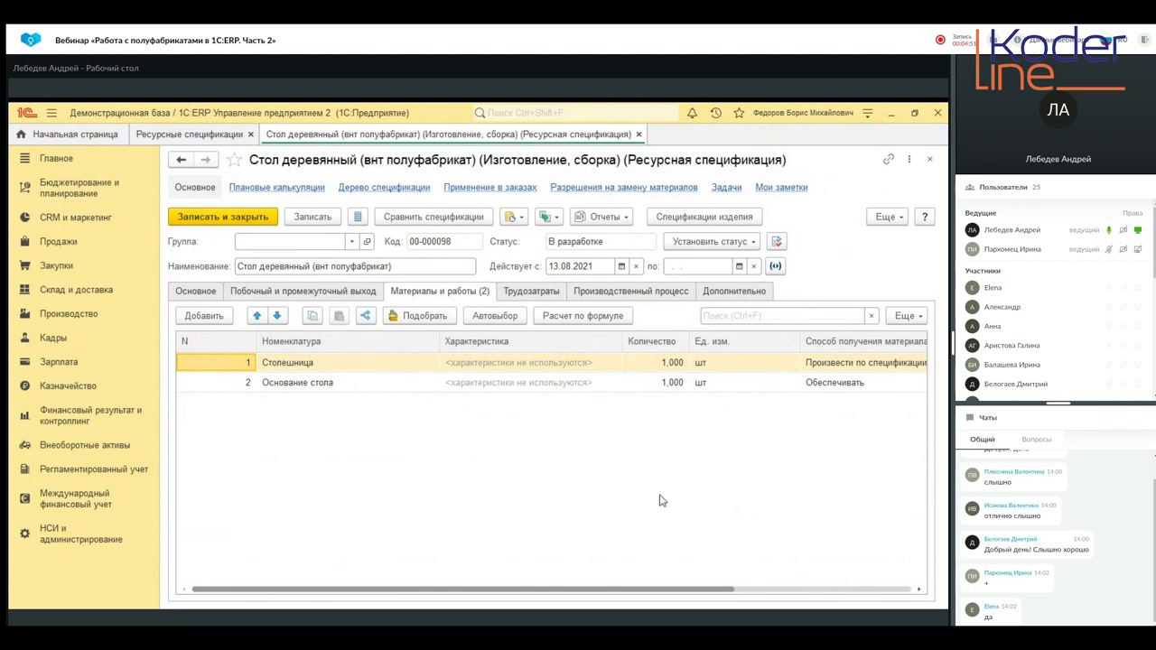
pyautogui.click(346, 366)
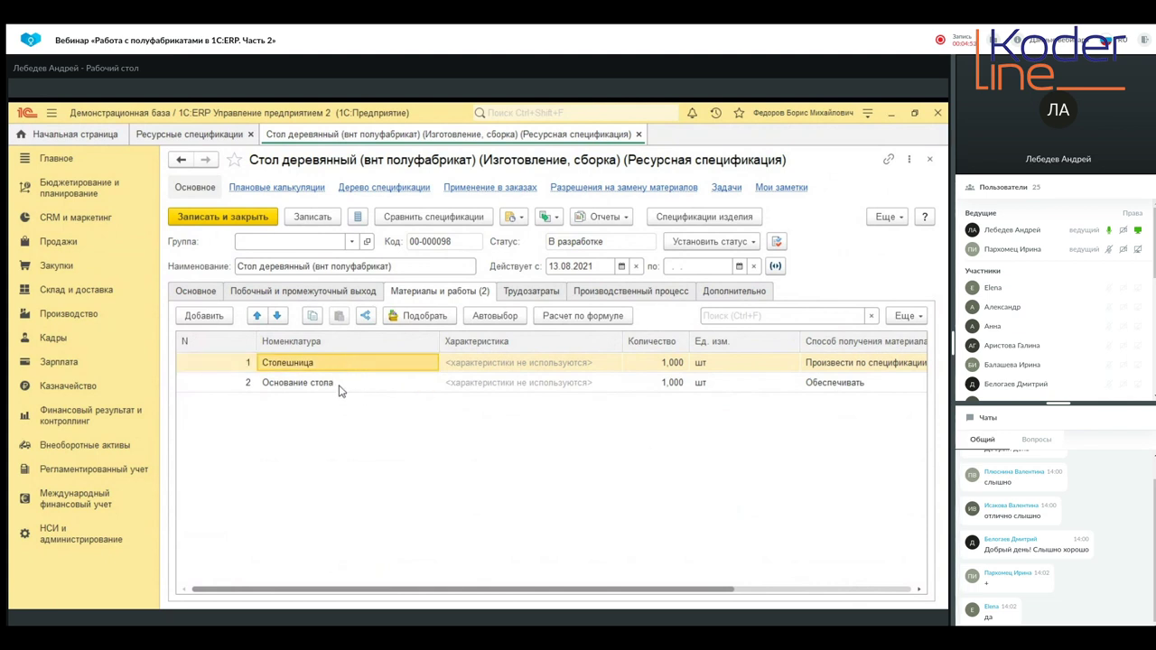
pyautogui.click(341, 388)
pyautogui.click(873, 388)
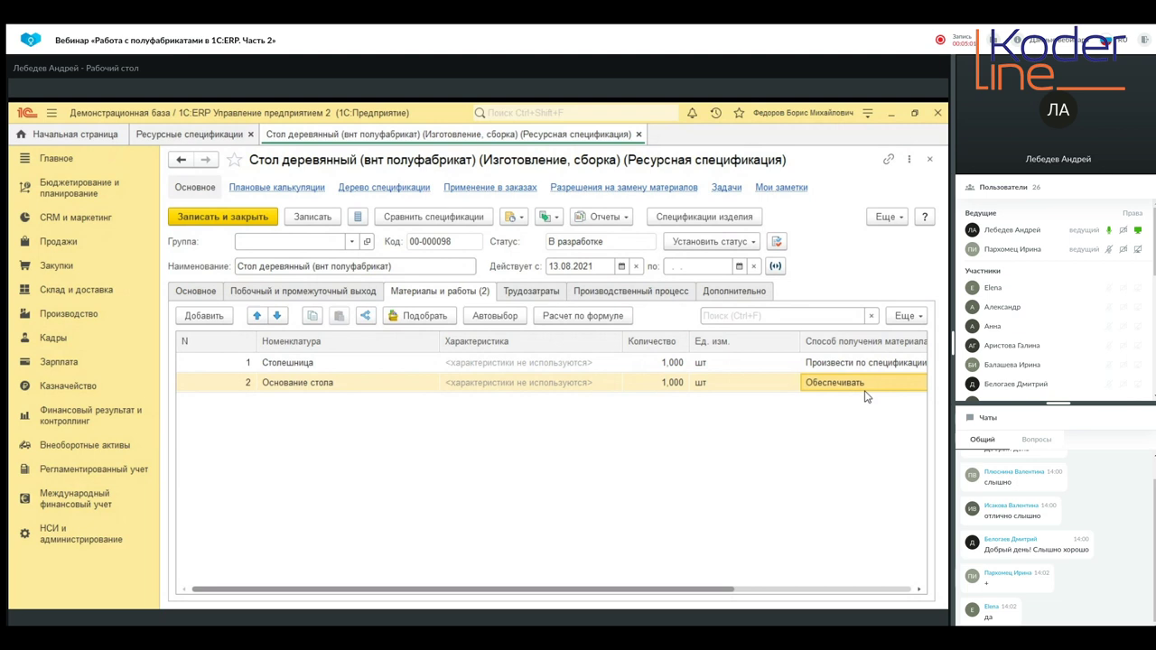
pyautogui.click(826, 364)
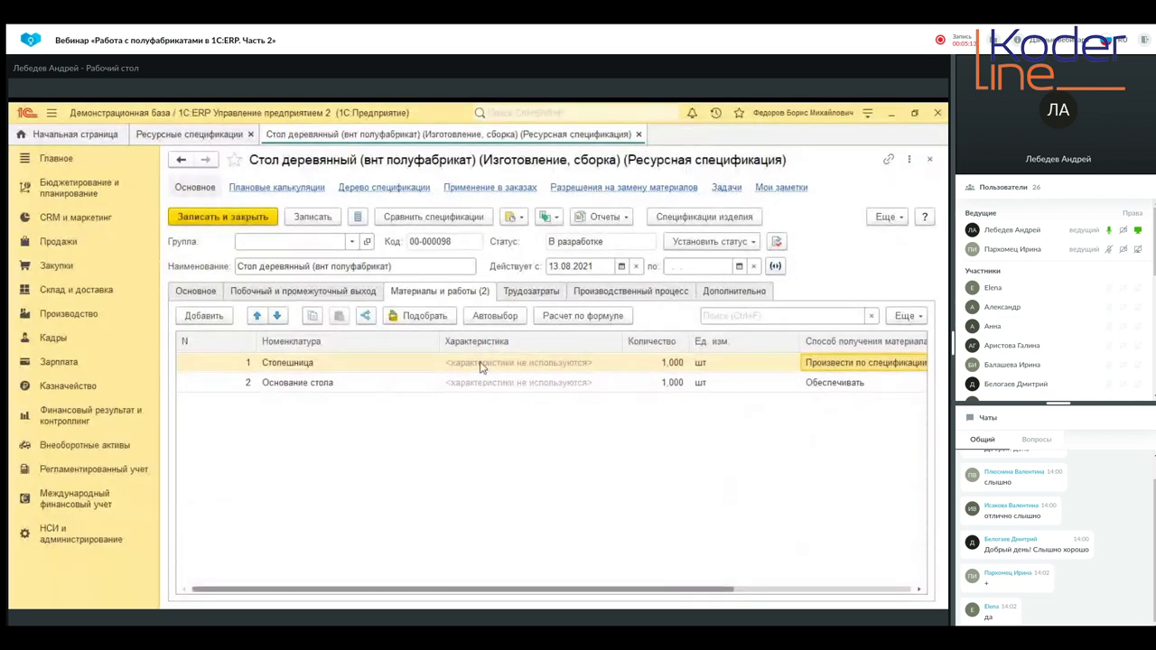
# Check the materials of the Столешница specification and return to "Стол деревянный (внт полуфабрикат)".
pyautogui.click(178, 134)
pyautogui.click(228, 511)
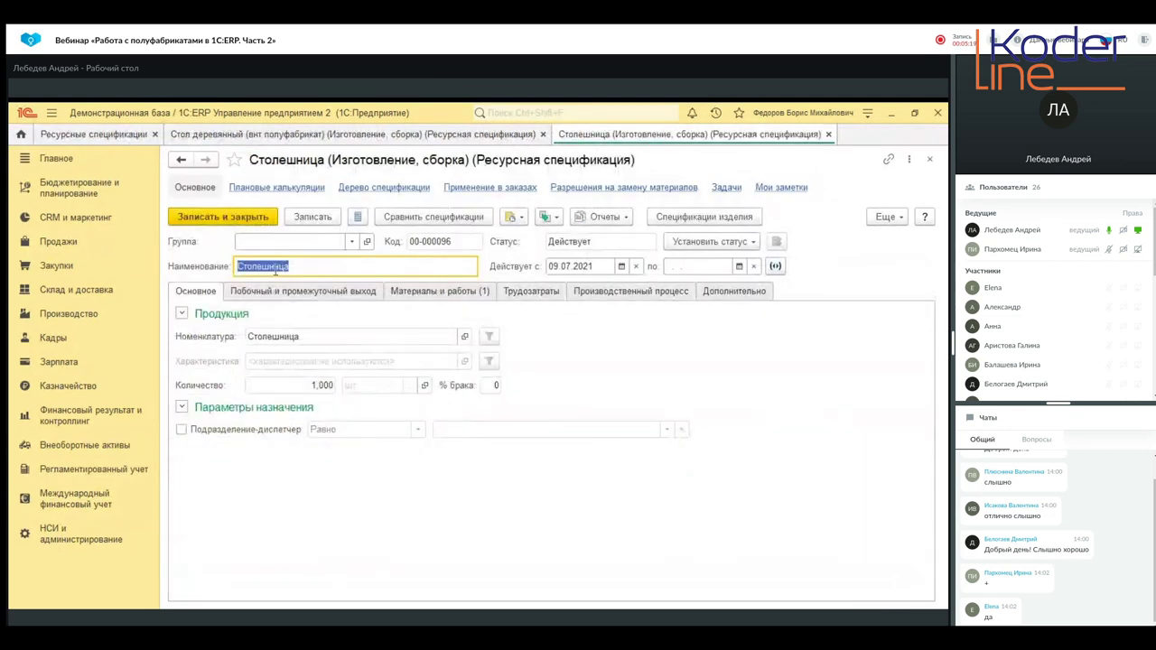
pyautogui.click(390, 291)
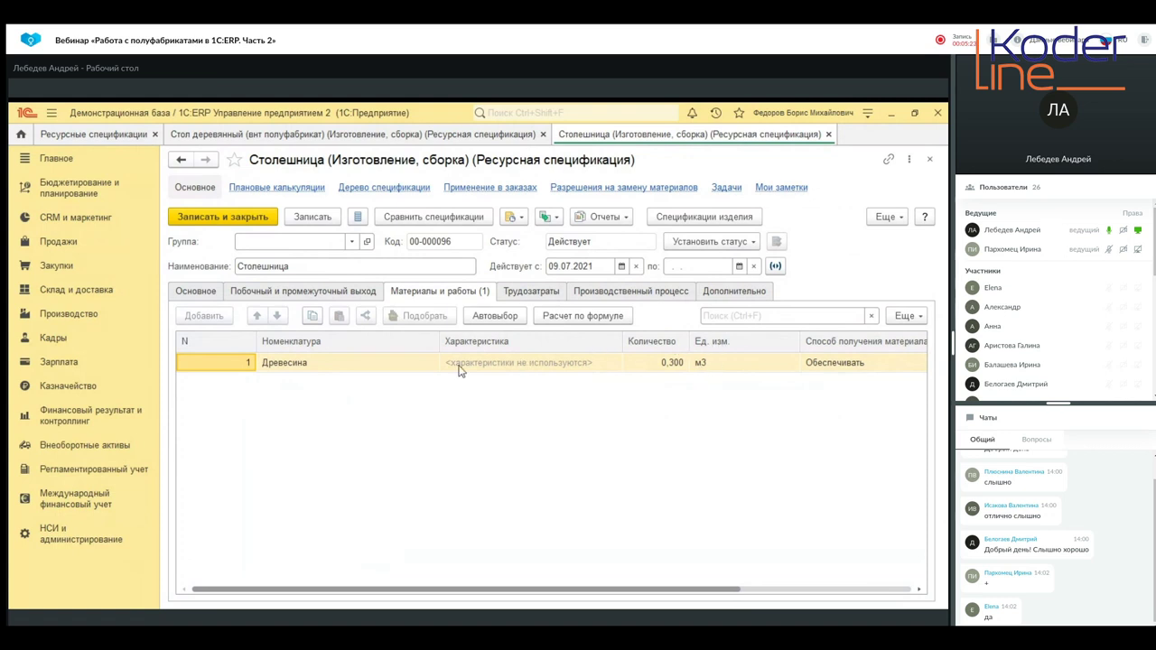
pyautogui.click(469, 136)
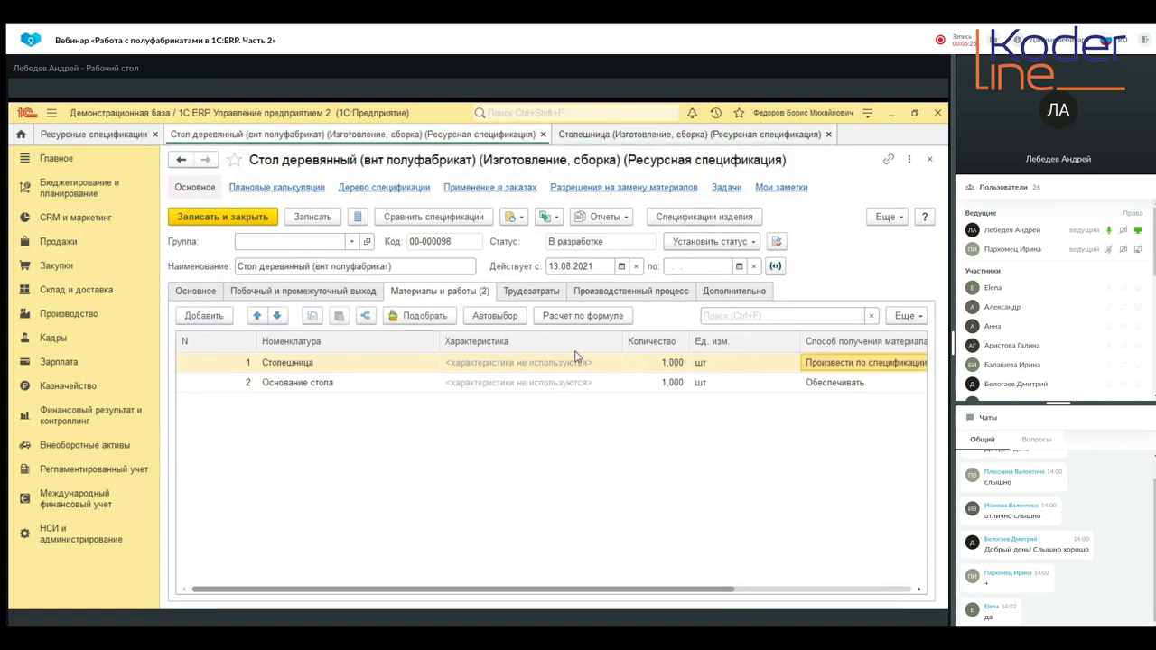
# Delete the Столешница and Основание стола rows from the specification's materials.
pyautogui.click(303, 362)
pyautogui.press('Delete')
pyautogui.press('Delete')
# Add Древесина to the materials with a quantity of 0,300 м3.
pyautogui.click(203, 315)
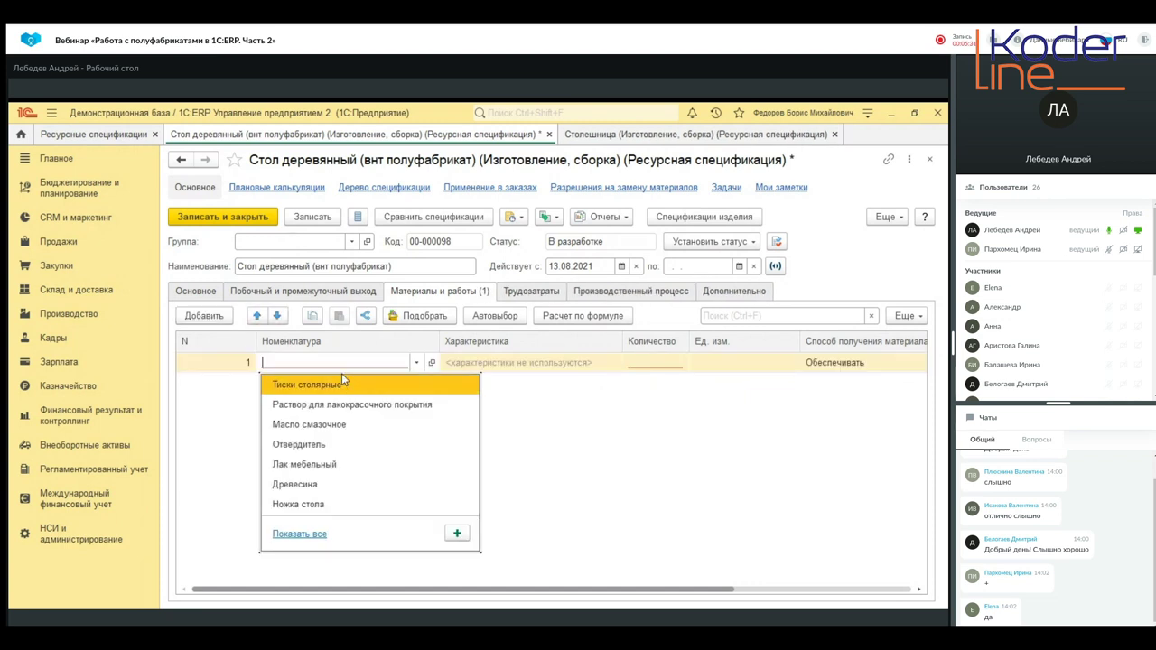
pyautogui.click(311, 484)
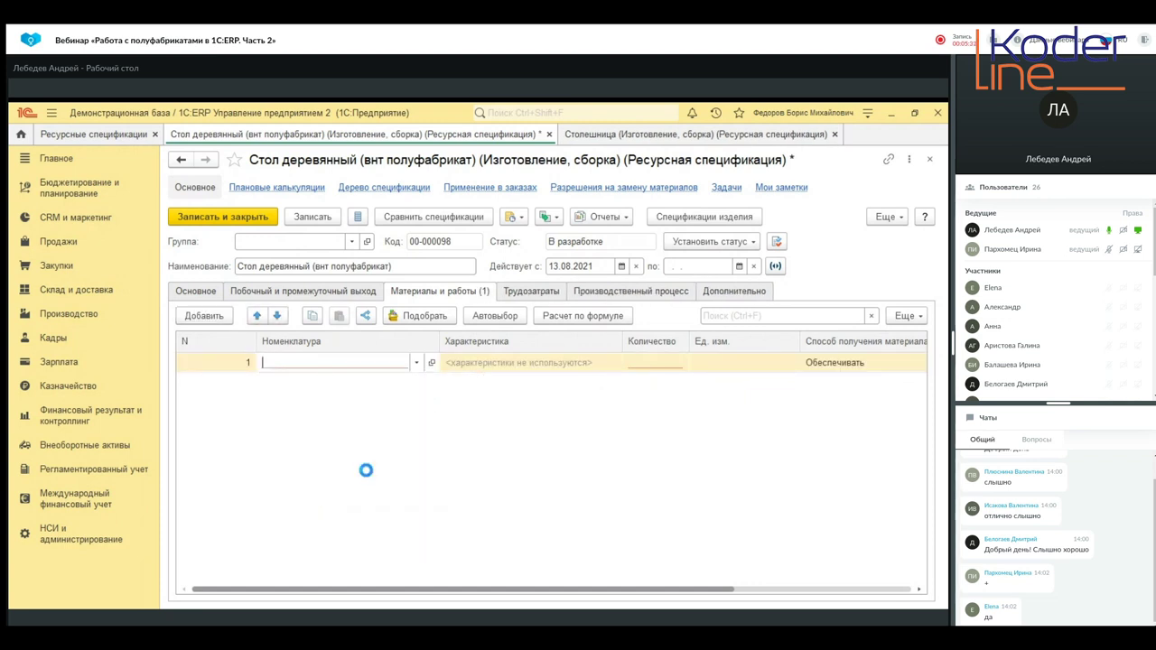
pyautogui.click(641, 361)
pyautogui.write('3')
pyautogui.press('Tab')
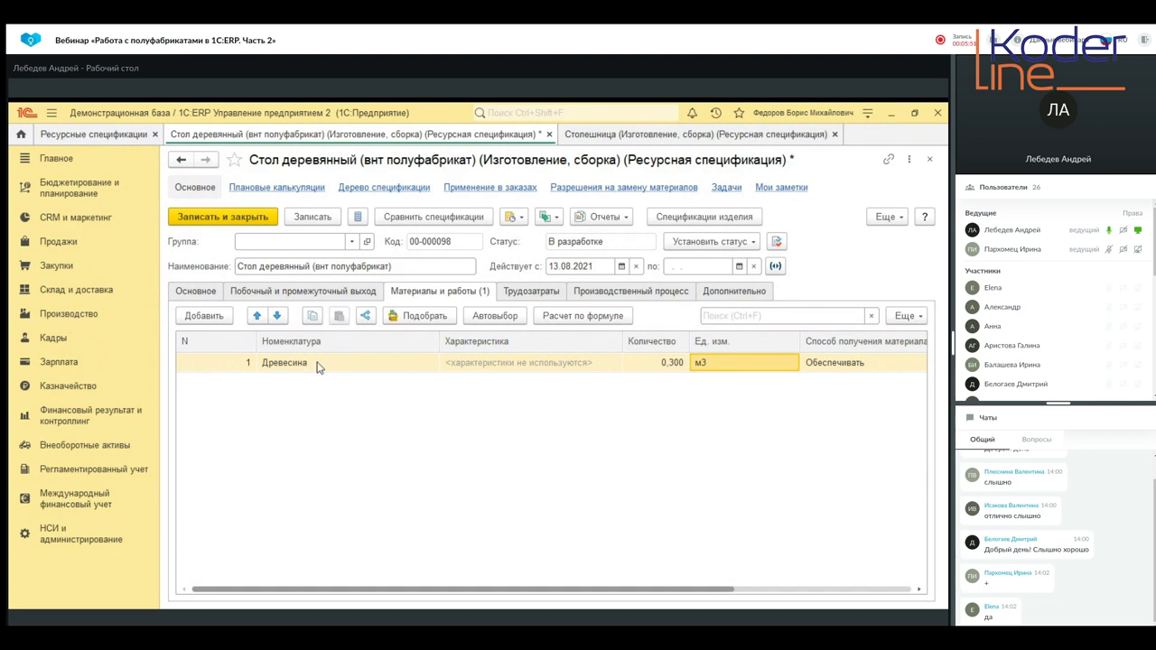
# Add Столешница and Основание стола as two further material rows below Древесина.
pyautogui.click(228, 317)
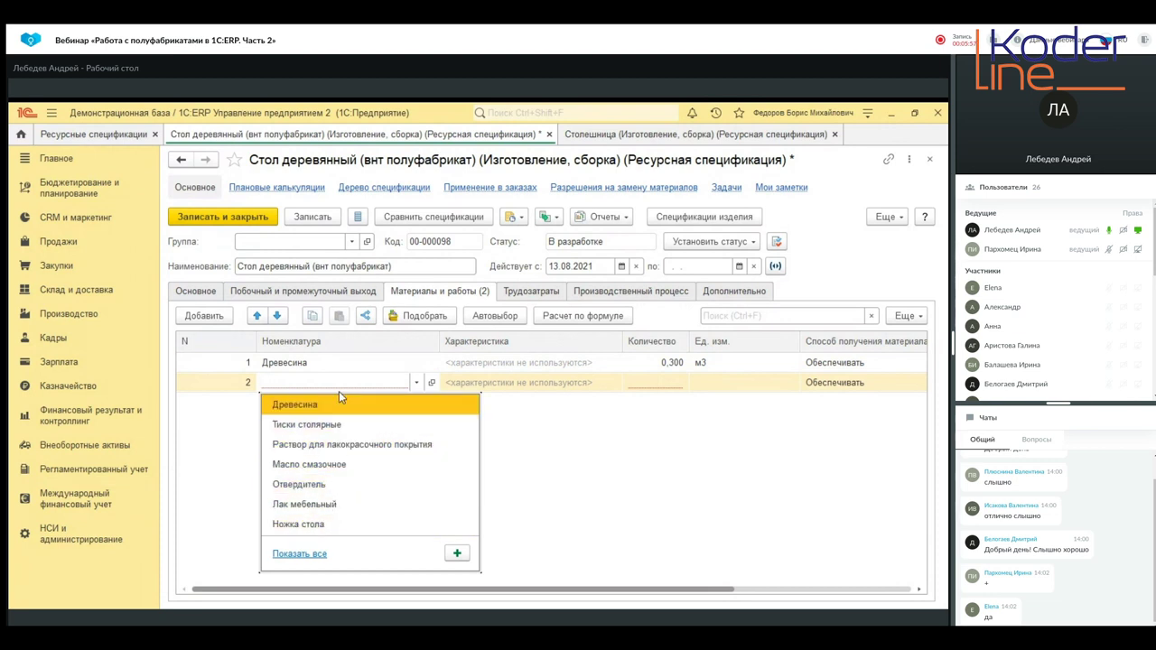
pyautogui.click(314, 380)
pyautogui.write('ст')
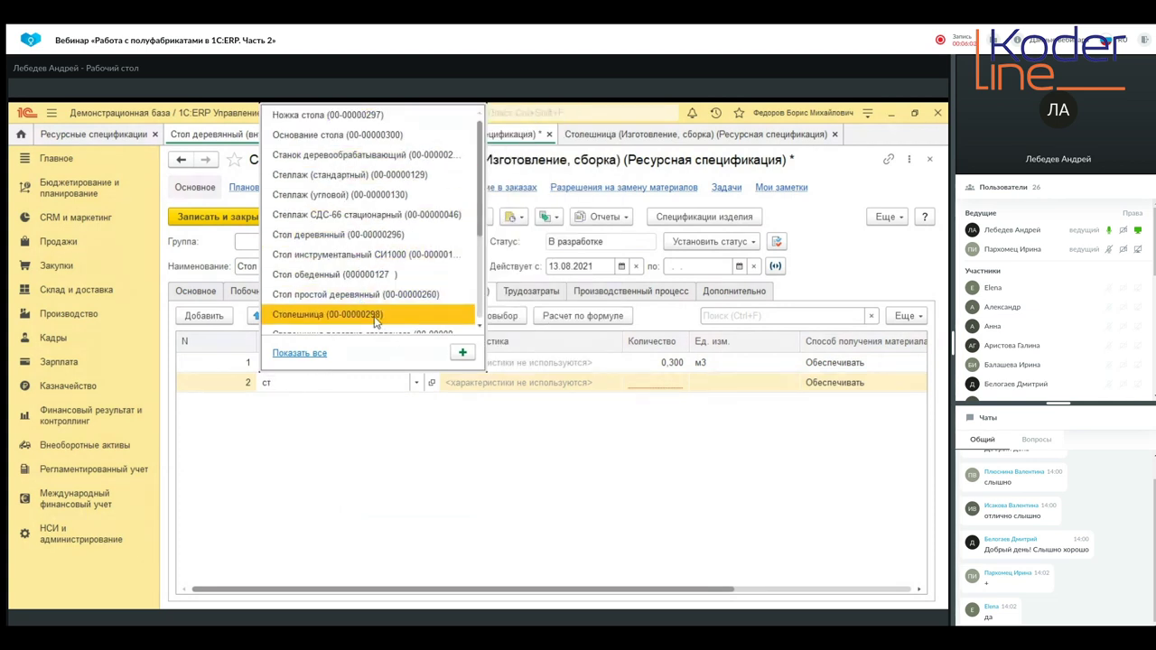
pyautogui.click(374, 316)
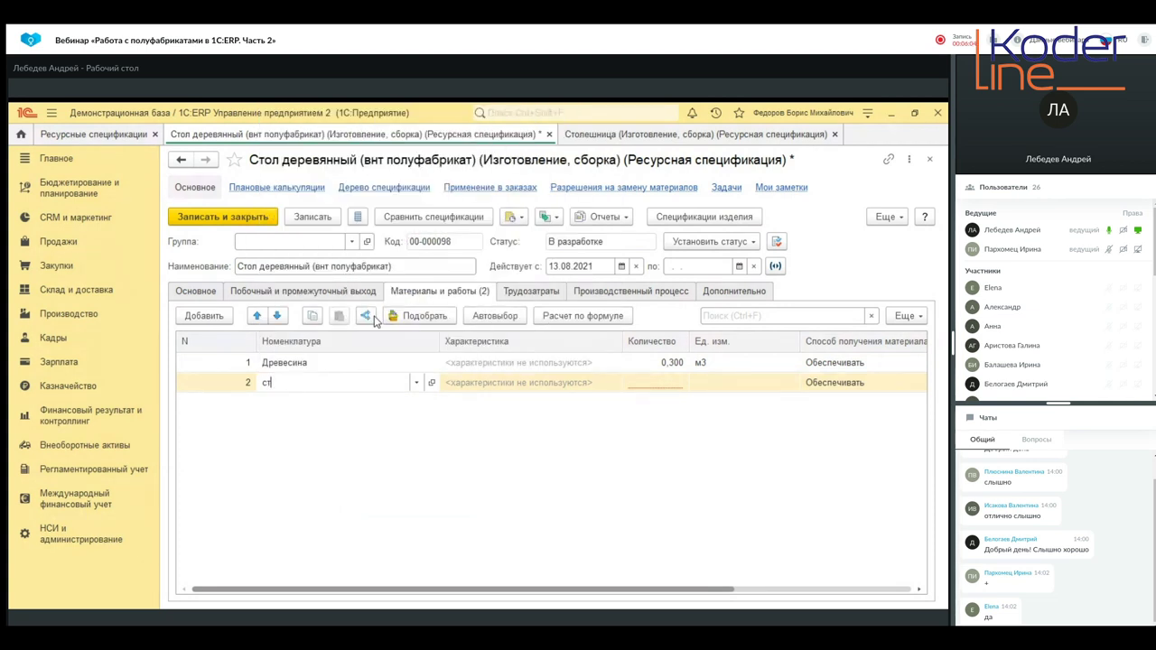
pyautogui.click(204, 315)
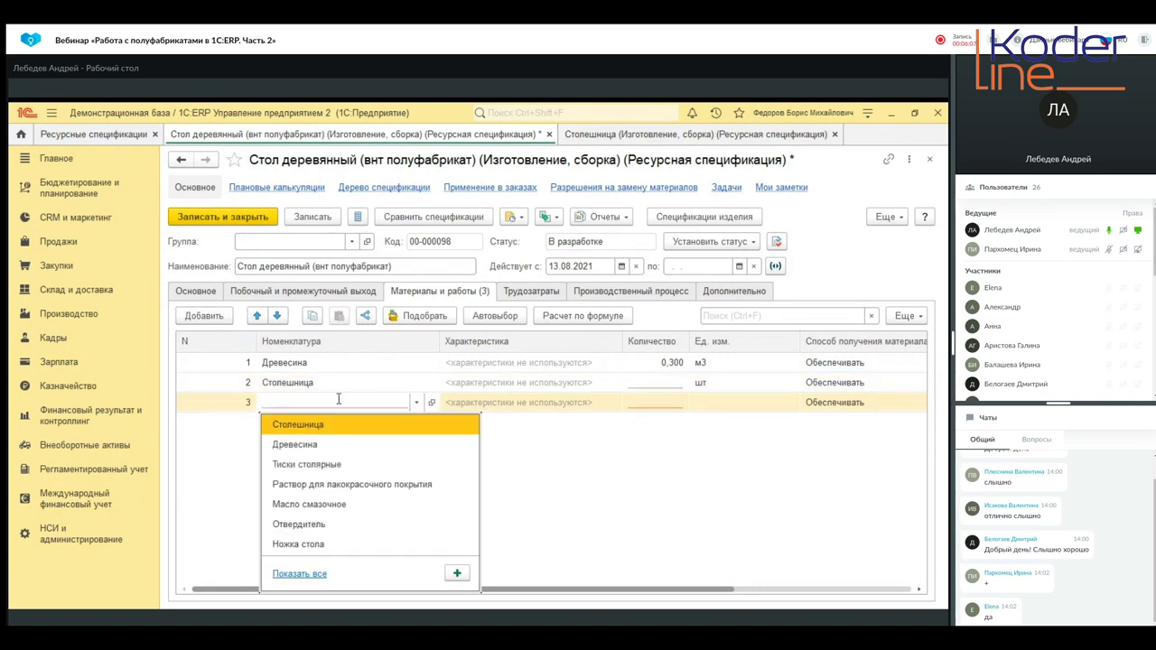
pyautogui.write('о')
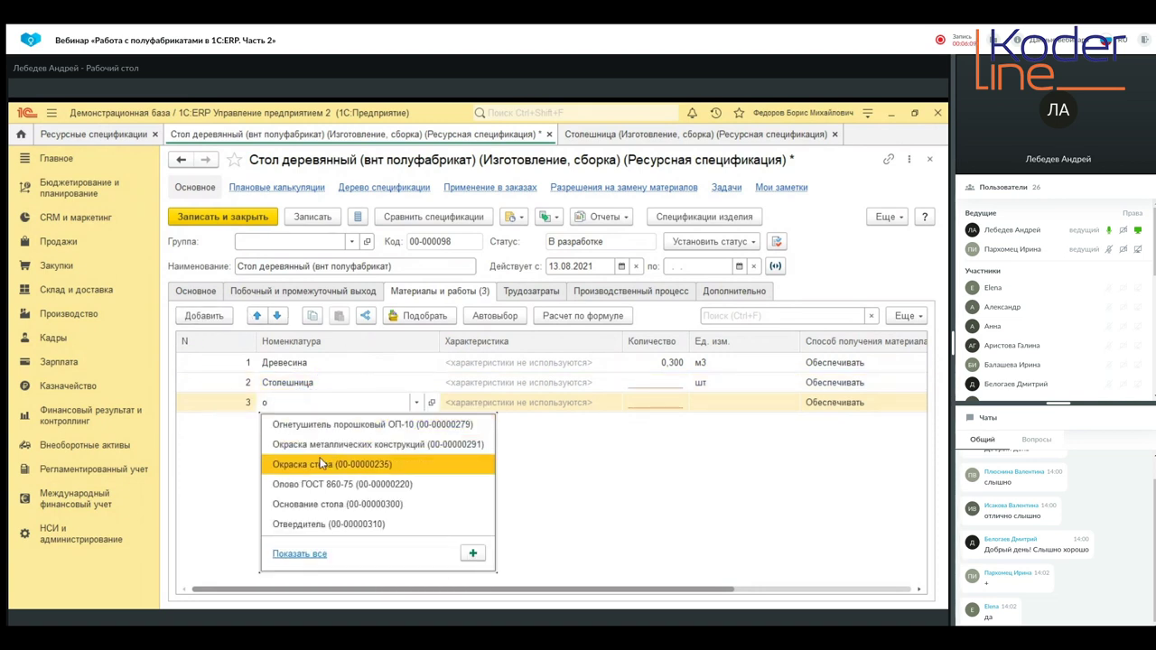
pyautogui.click(303, 501)
pyautogui.click(269, 478)
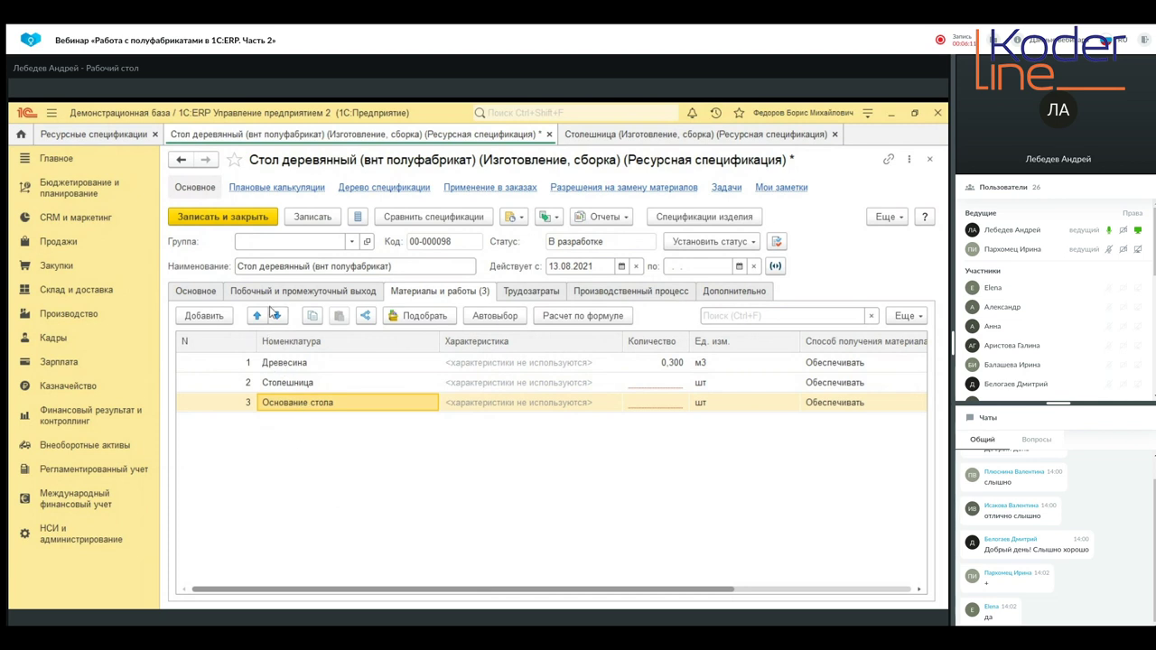
# Reorder the materials so that Столешница is first, followed by Древесина and Основание стола.
pyautogui.click(256, 316)
pyautogui.click(299, 409)
pyautogui.click(257, 317)
pyautogui.click(257, 317)
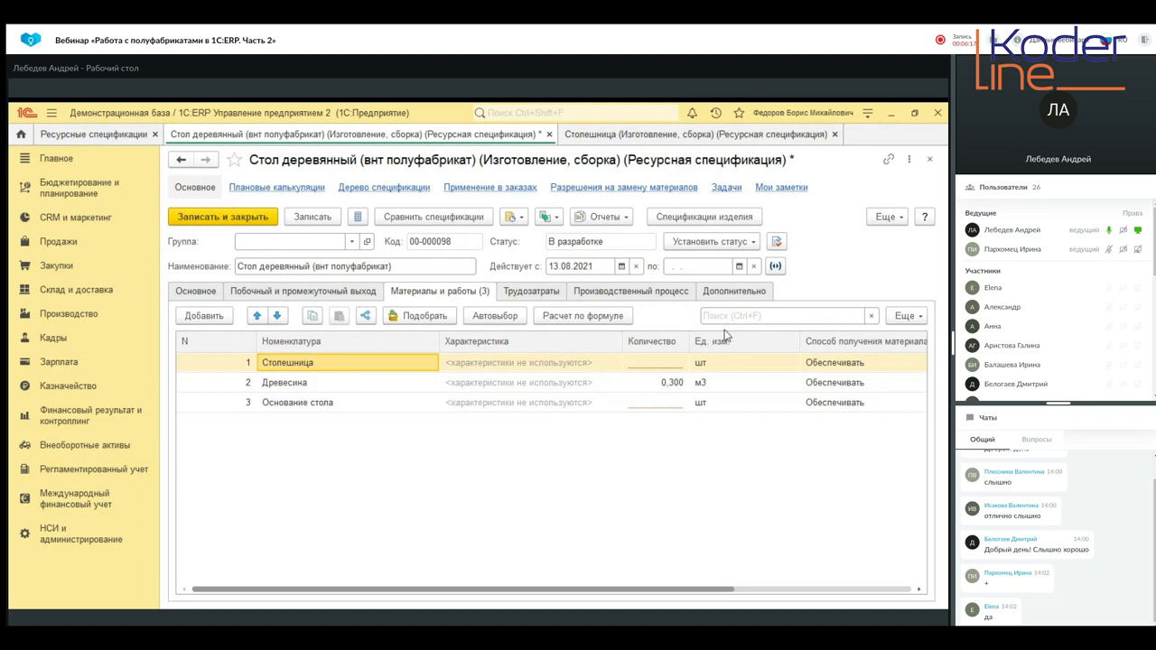
# Set the quantities of Столешница and Основание стола to 1,000 in the materials list.
pyautogui.click(675, 364)
pyautogui.write('1')
pyautogui.click(660, 401)
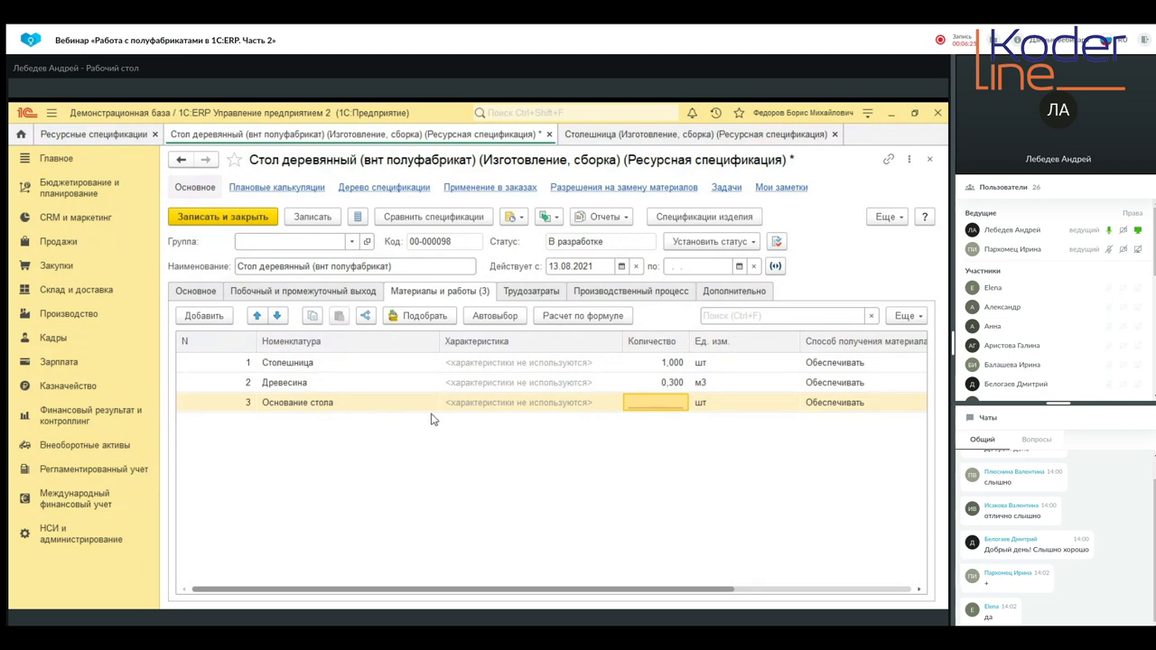
pyautogui.write('1')
pyautogui.press('Return')
# Check the Основание стола specification's materials and add Ножка стола and Царга as material rows in the Стол деревянный (внт полуфабрикат) specification.
pyautogui.click(117, 135)
pyautogui.doubleClick(253, 446)
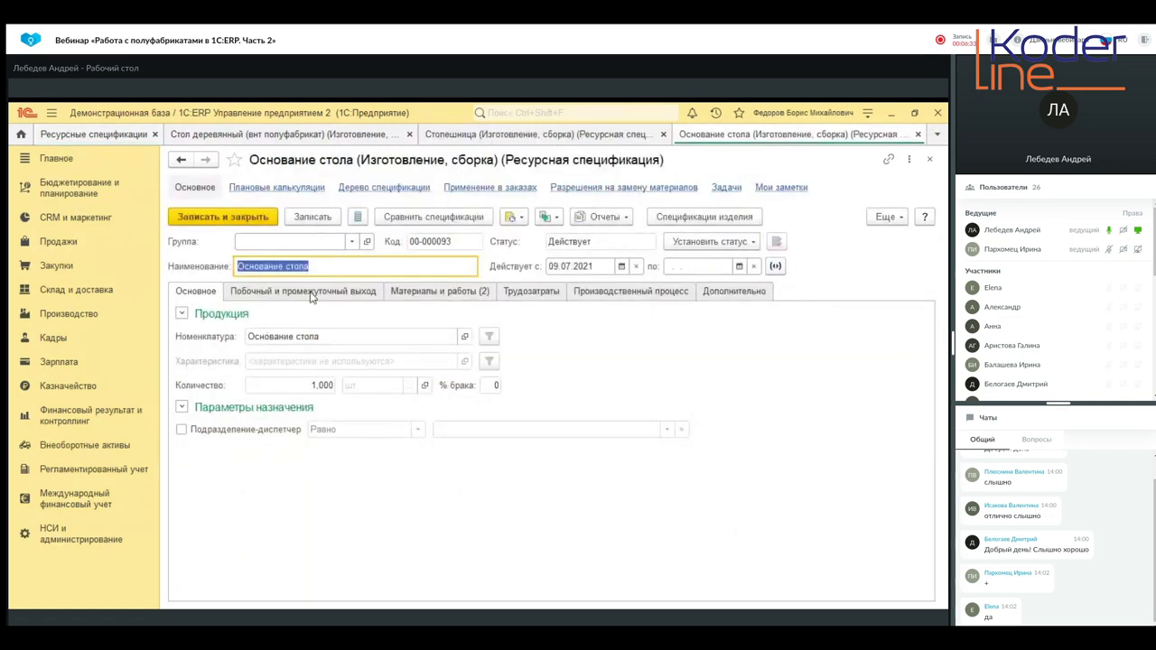
pyautogui.click(479, 296)
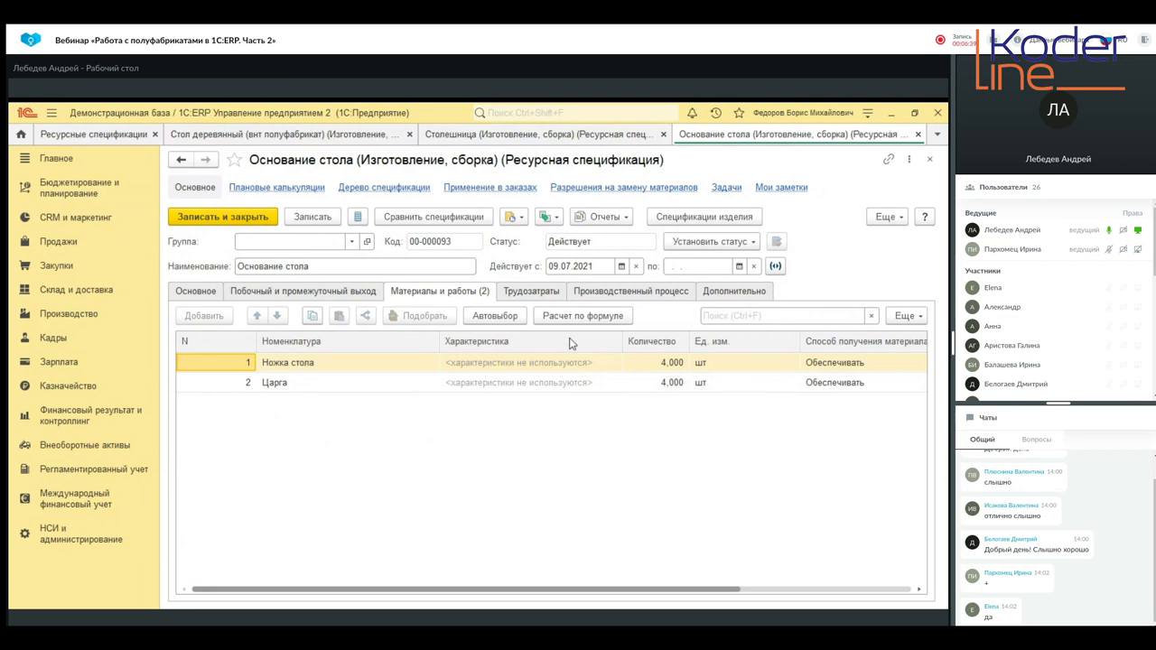
pyautogui.click(621, 146)
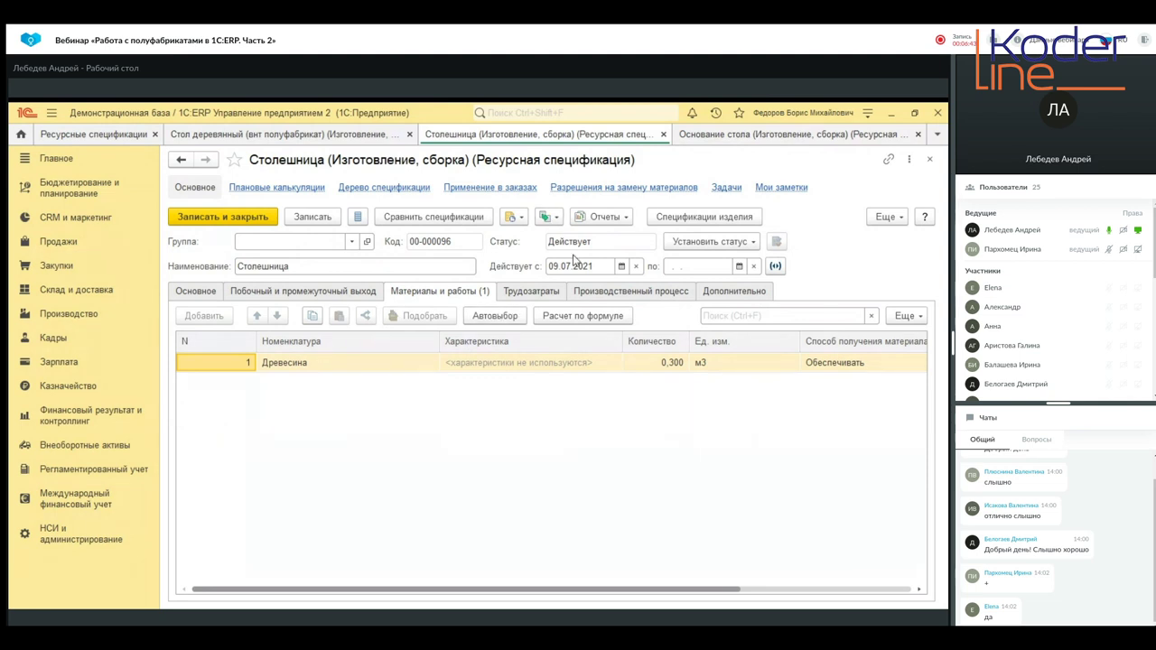
pyautogui.click(327, 140)
pyautogui.click(203, 315)
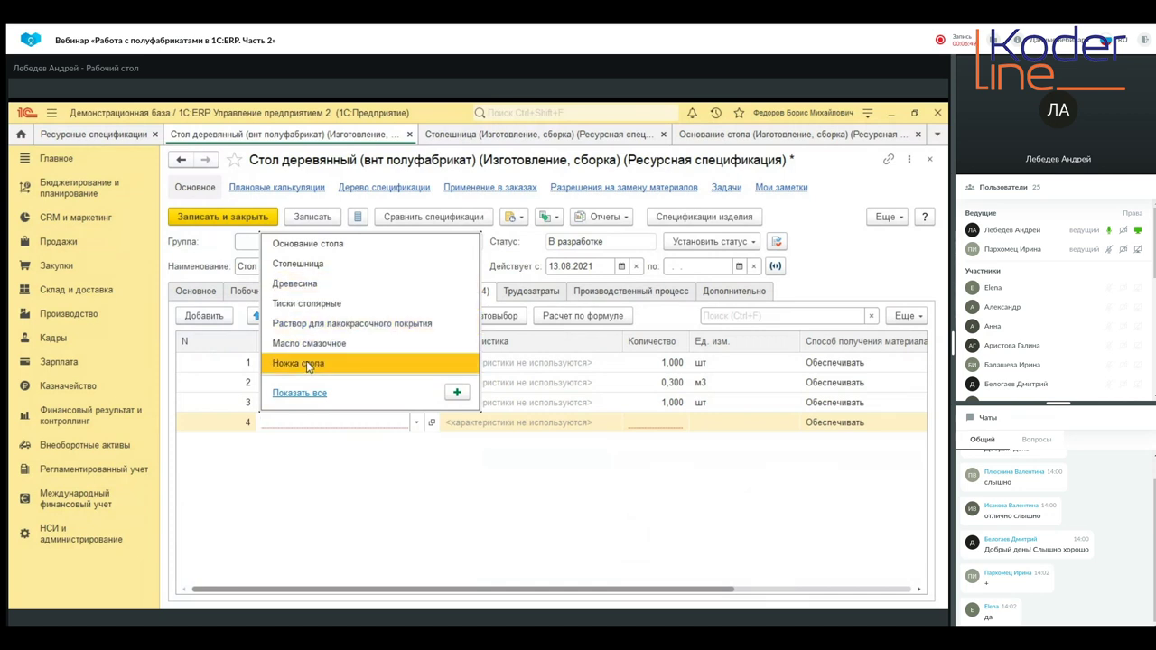
pyautogui.click(307, 363)
pyautogui.click(207, 316)
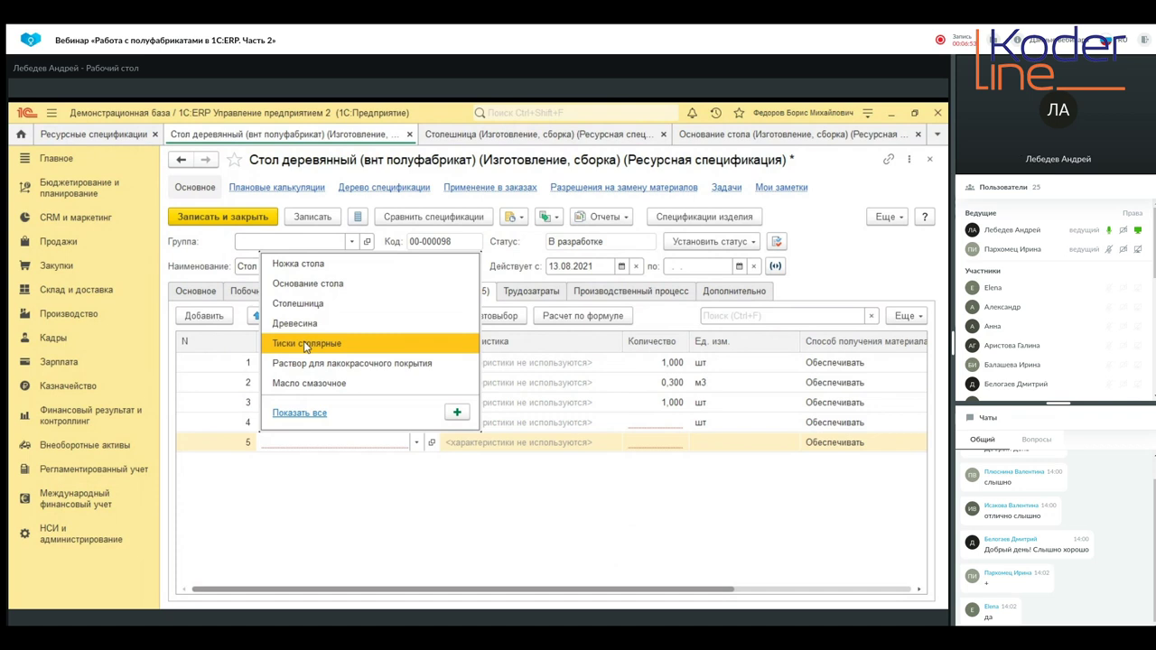
pyautogui.write('ц')
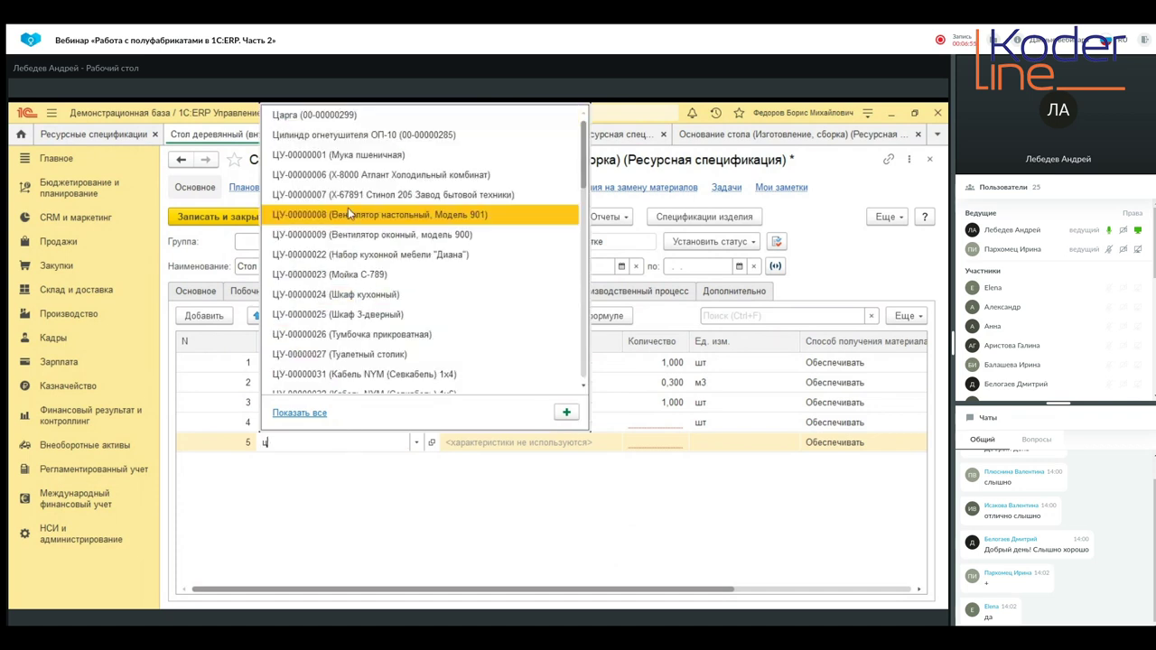
pyautogui.click(346, 119)
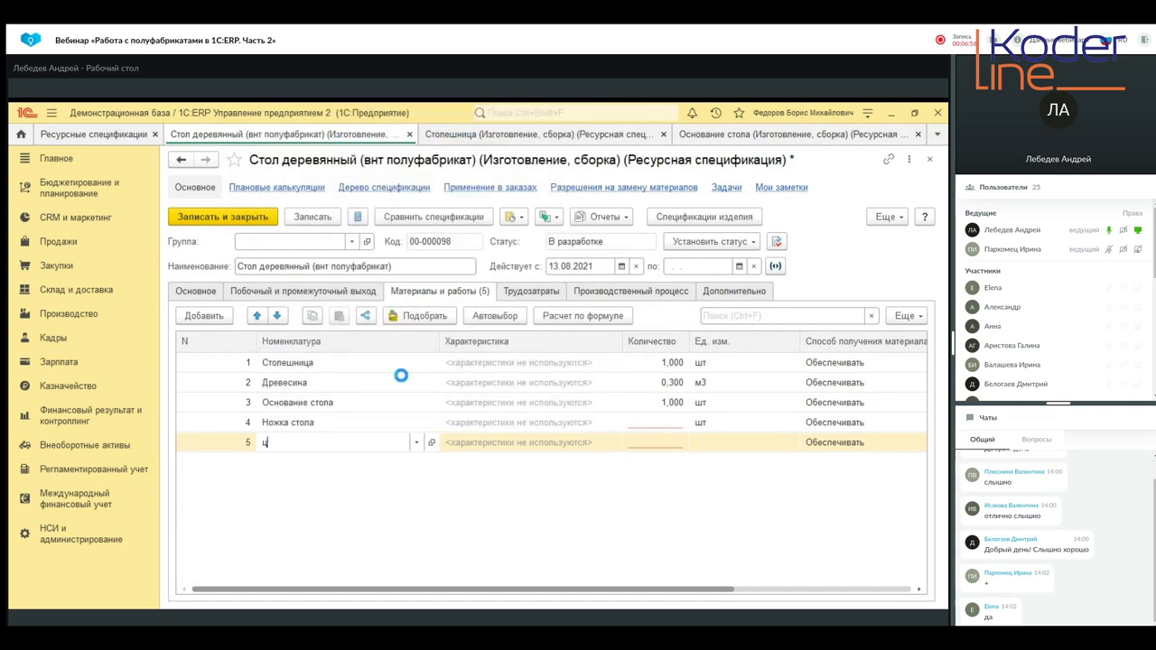
# Set the quantities of Ножка стола and Царга to 4,000 each.
pyautogui.click(657, 425)
pyautogui.write('4')
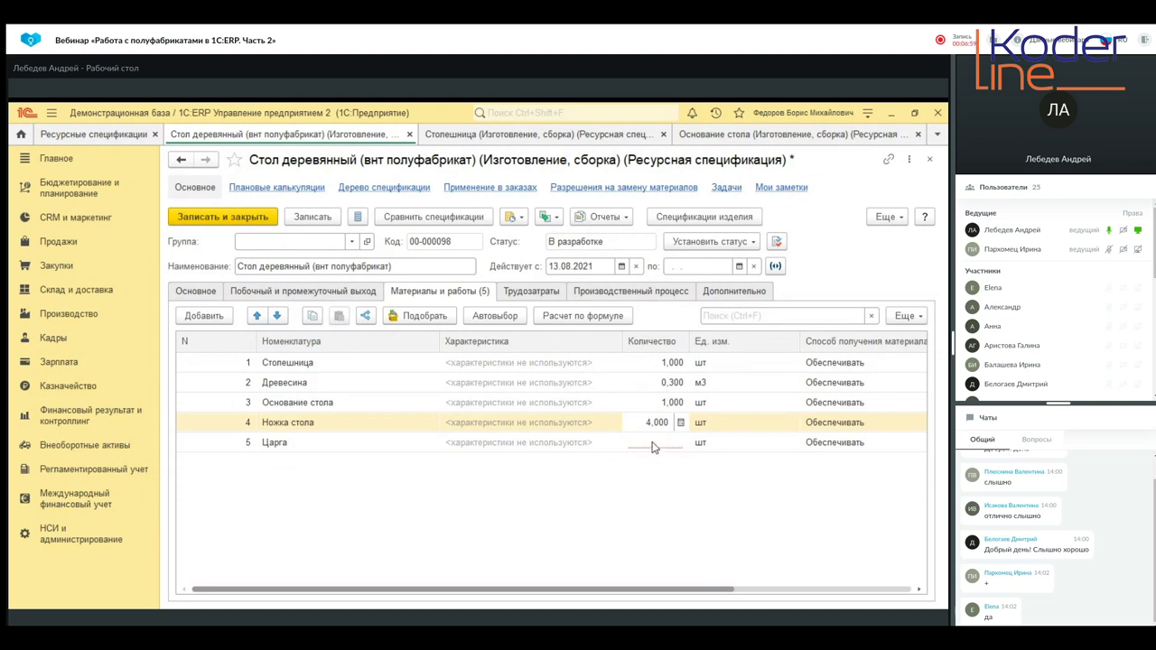
pyautogui.click(659, 444)
pyautogui.write('4')
pyautogui.press('Return')
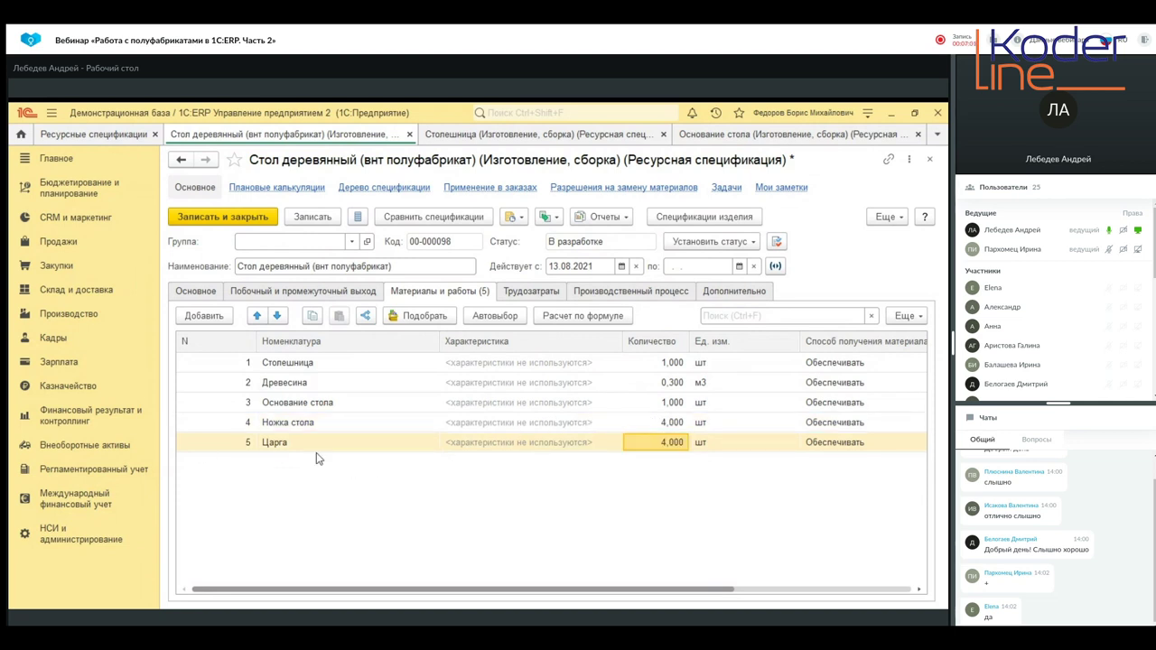
# Examine which materials and quantities the Ножка стола and Царга resource specifications use, closing each one after review.
pyautogui.click(117, 134)
pyautogui.click(252, 476)
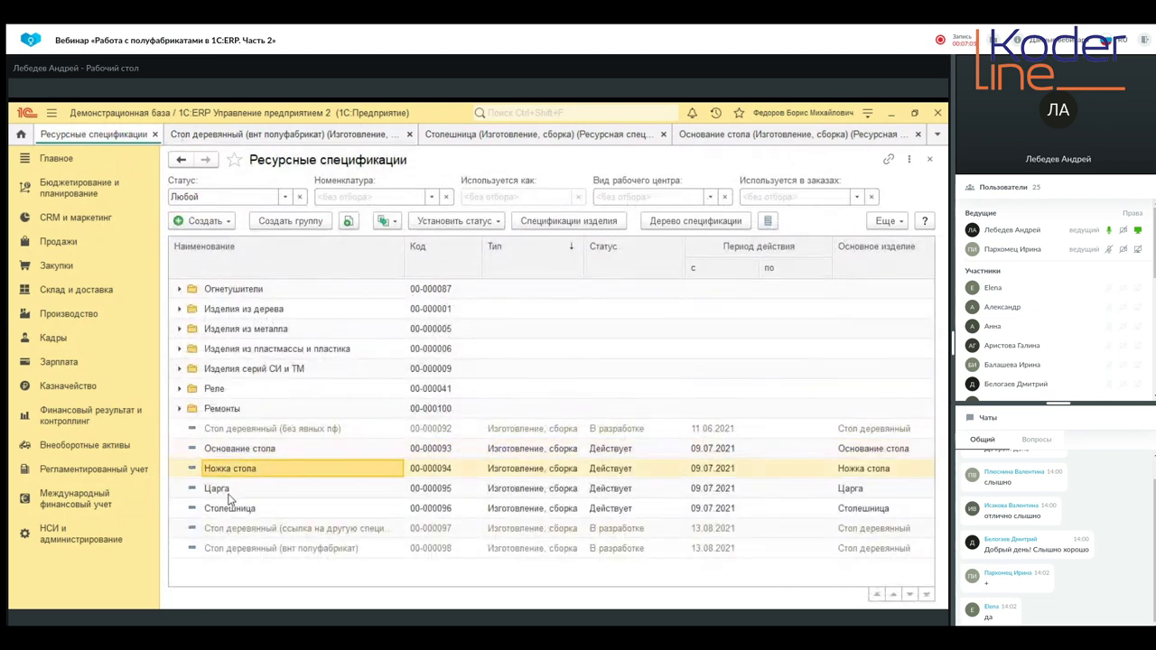
pyautogui.doubleClick(229, 471)
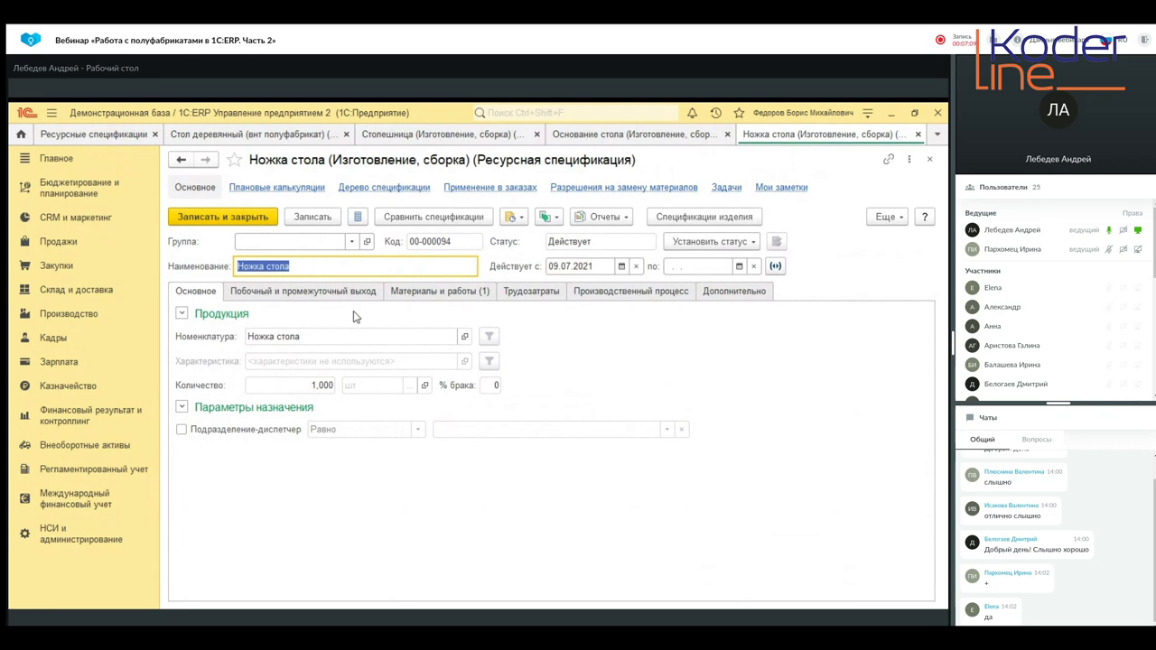
pyautogui.click(470, 291)
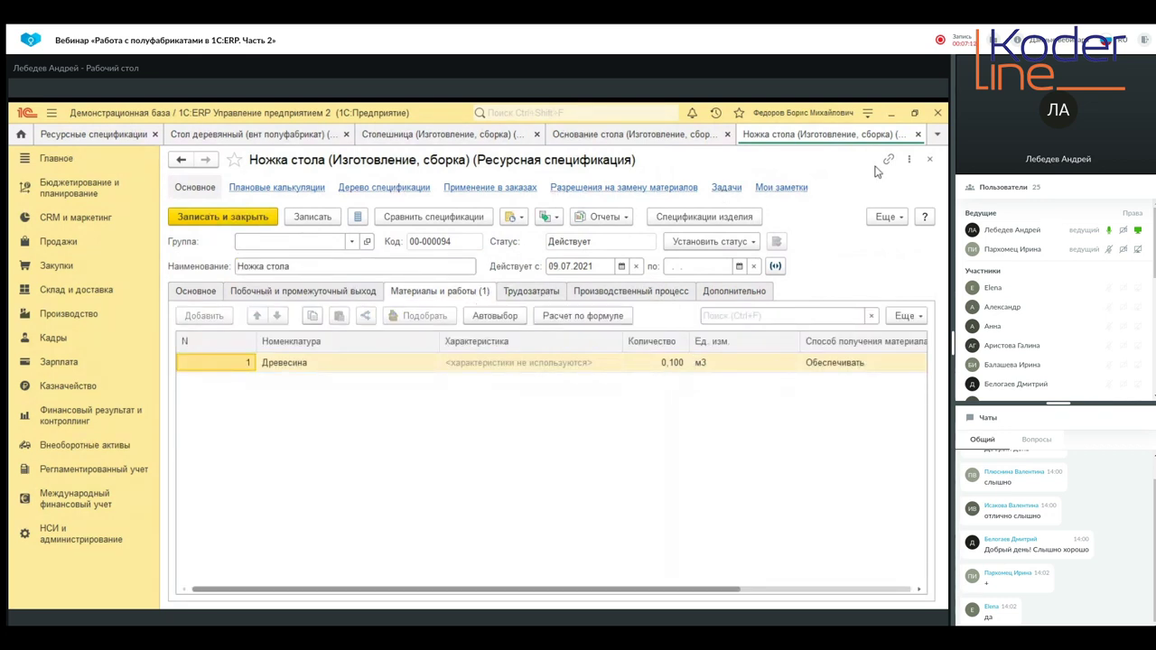
pyautogui.click(919, 134)
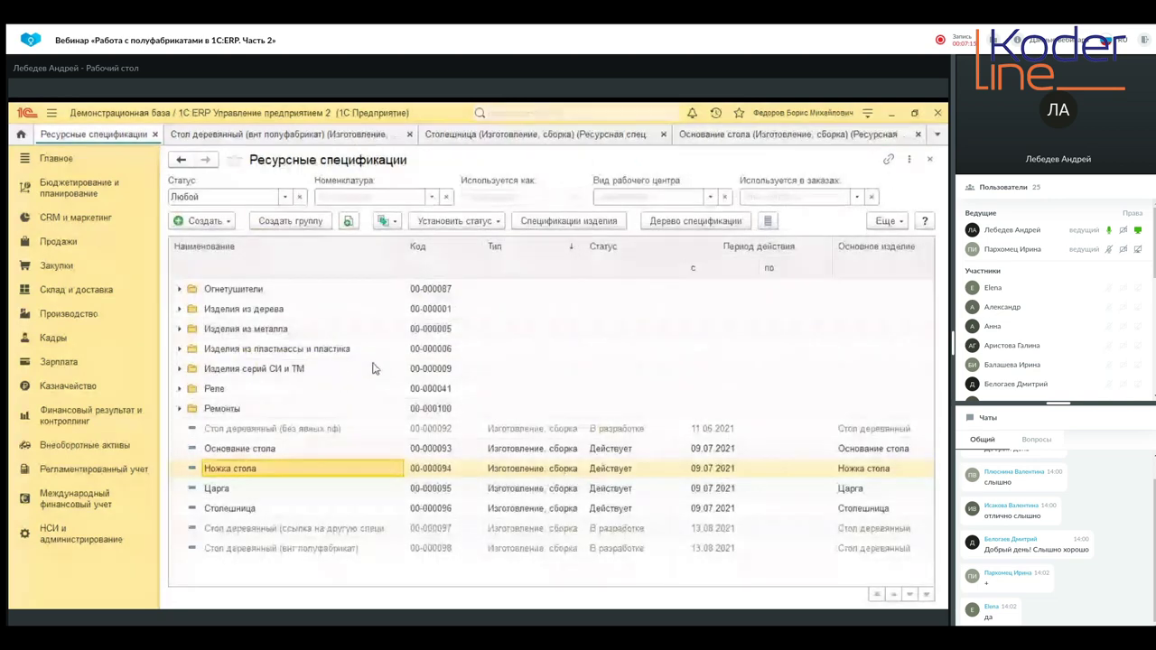
pyautogui.click(233, 489)
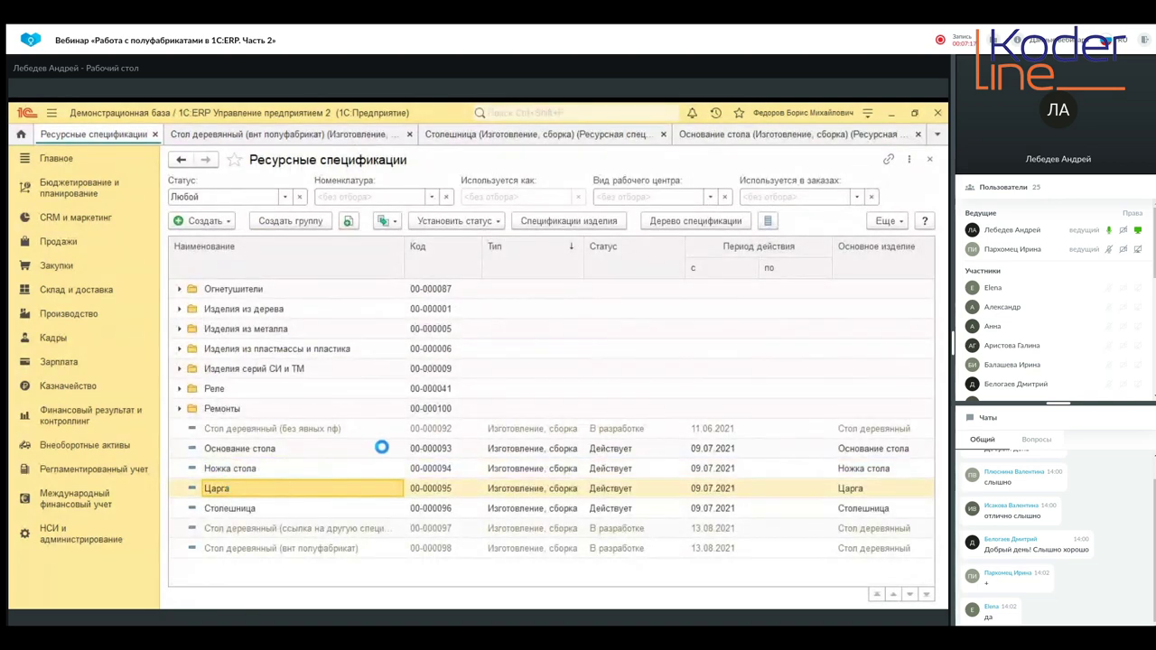
pyautogui.click(446, 295)
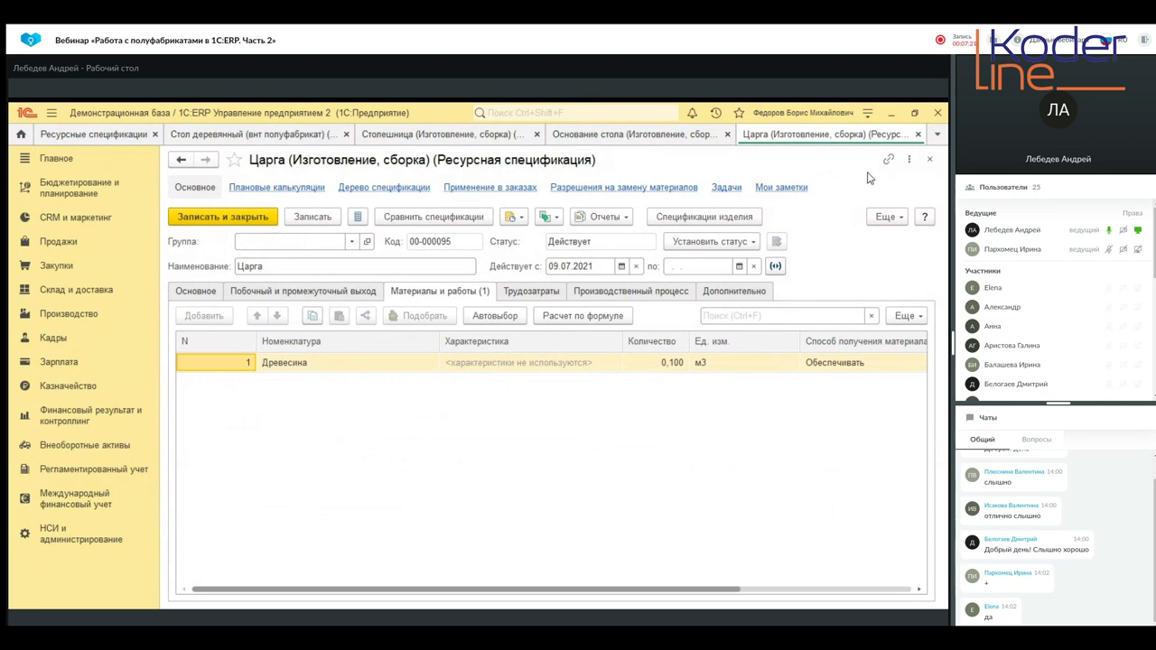
pyautogui.click(919, 134)
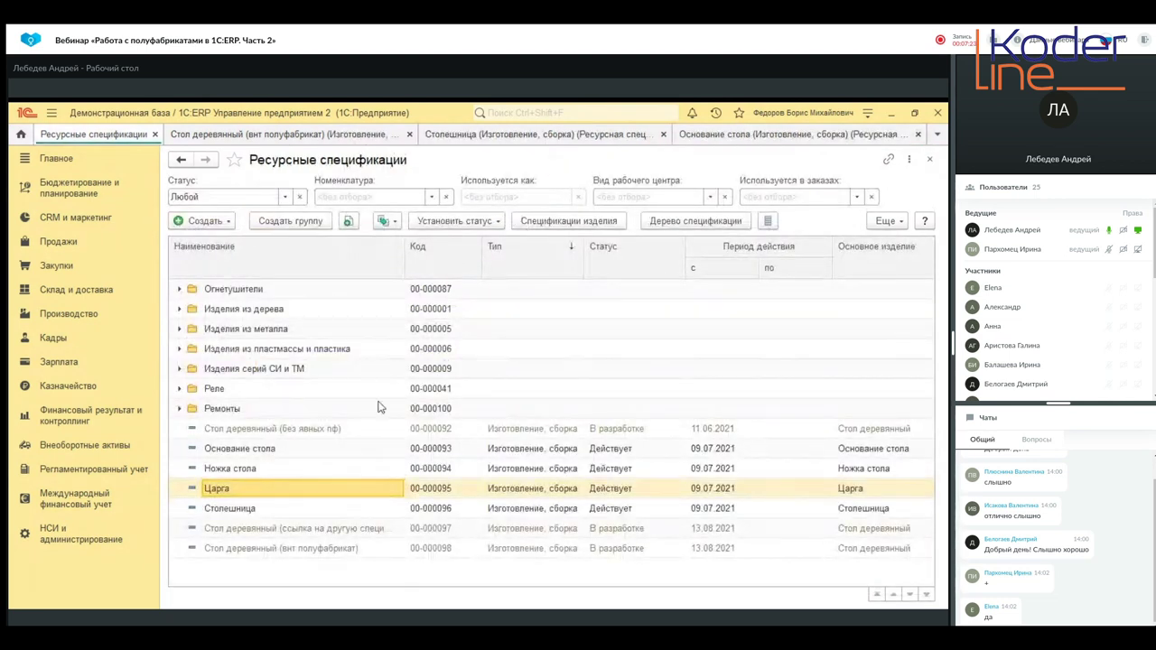
# Add a Древесина row with a quantity of 0,100 м3 below Царга in the Стол деревянный (внт полуфабрикат) materials.
pyautogui.click(305, 136)
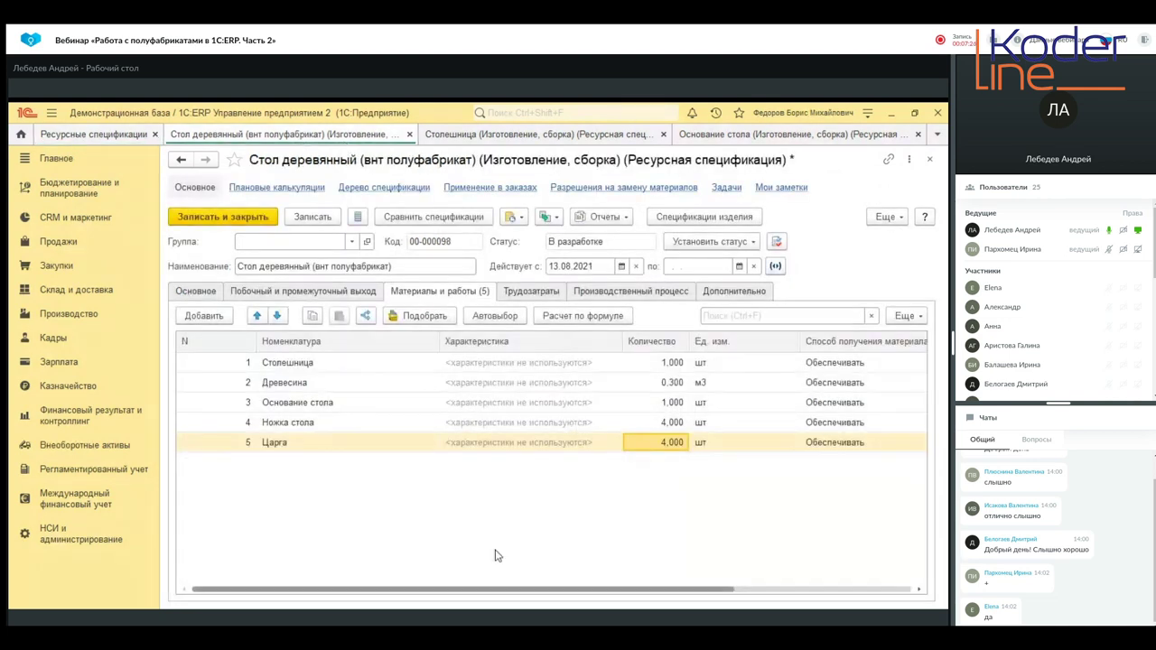
pyautogui.click(306, 431)
pyautogui.click(203, 316)
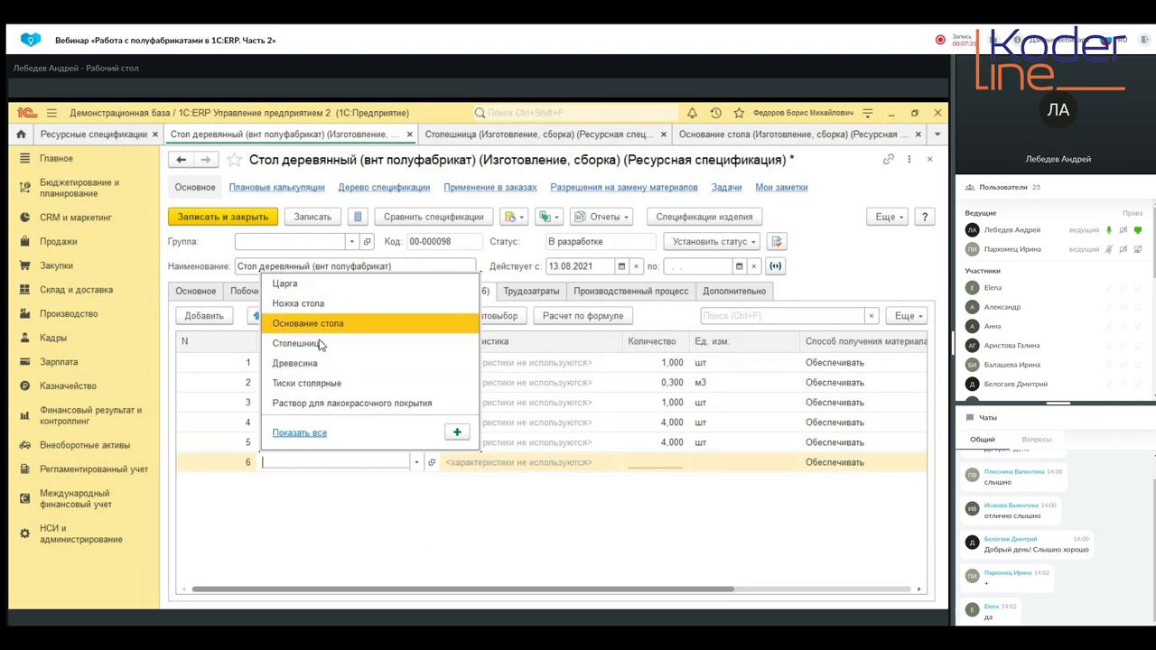
pyautogui.write('д')
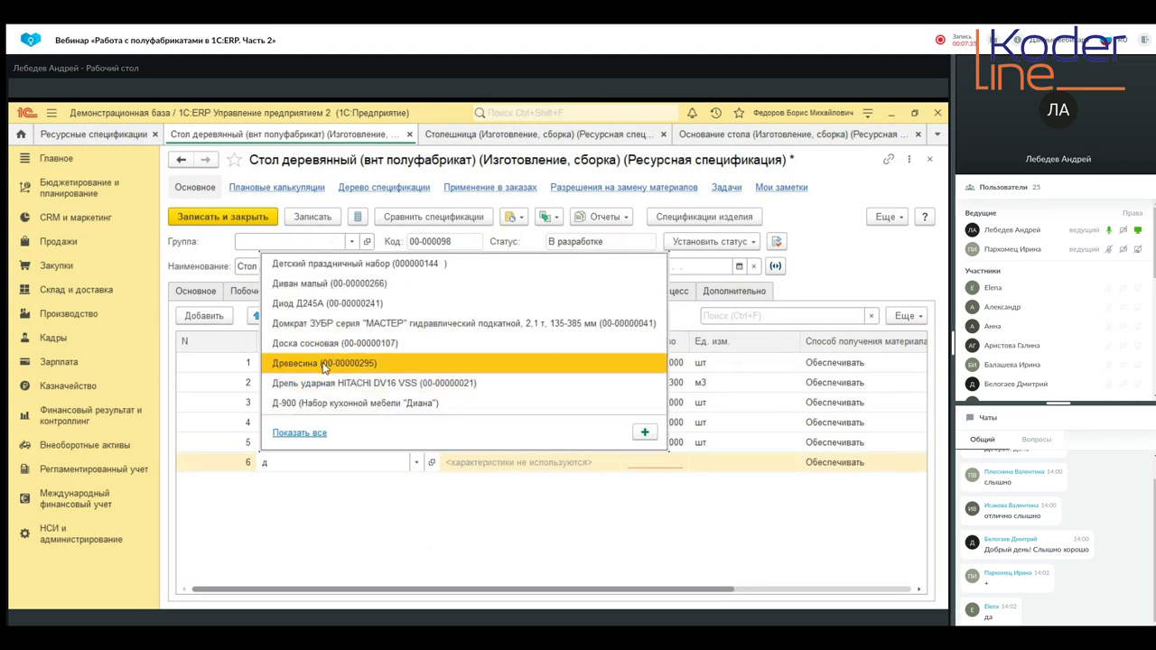
pyautogui.click(325, 364)
pyautogui.click(620, 465)
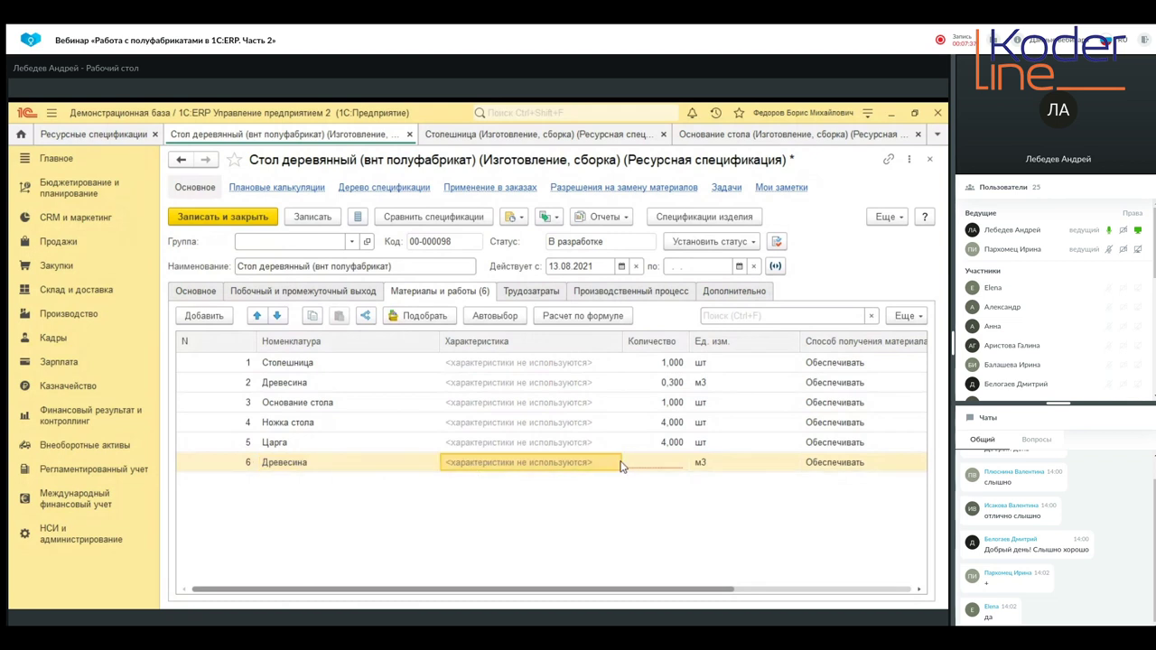
pyautogui.click(627, 465)
pyautogui.write('0,1')
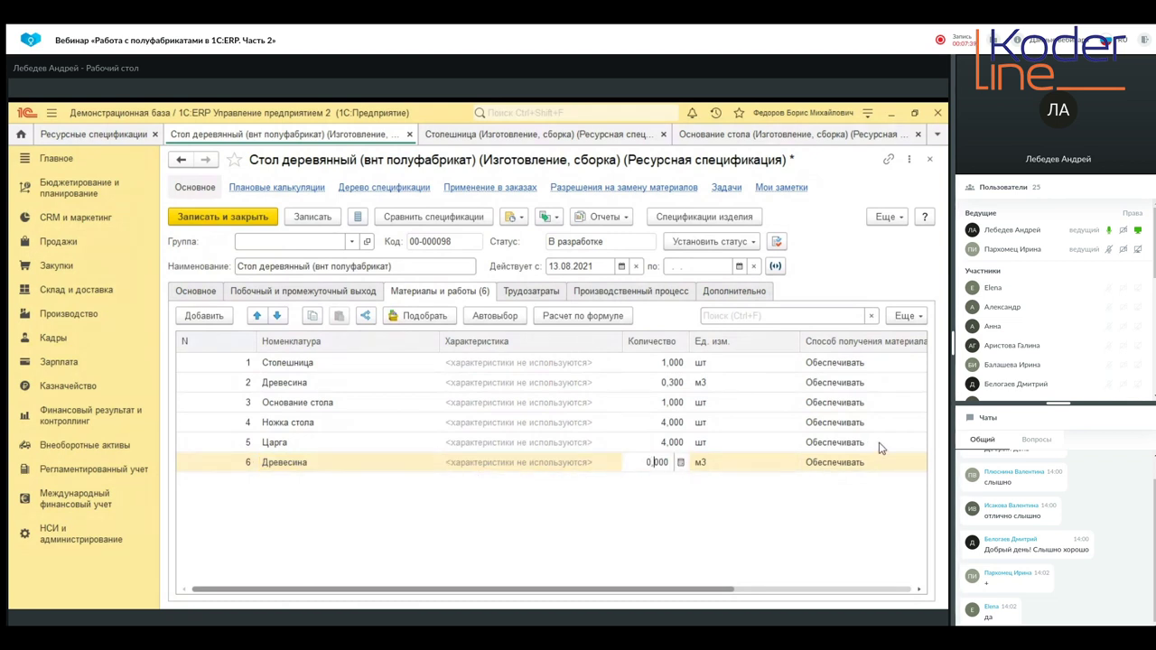
pyautogui.press('Return')
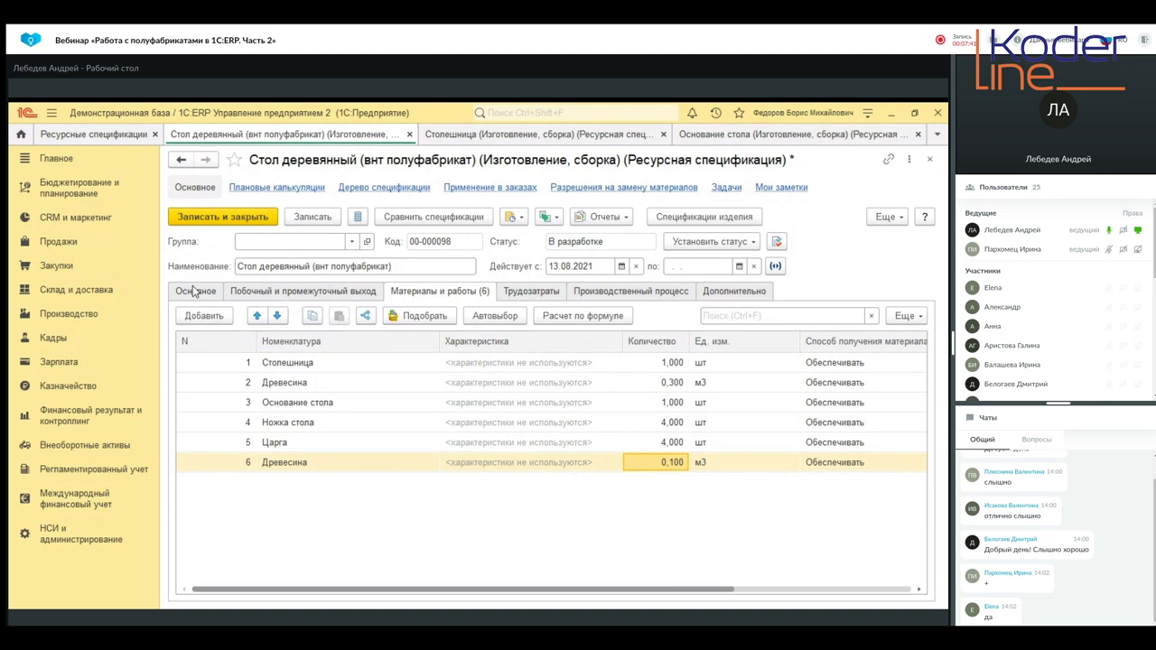
# Add another Древесина row with a quantity of 0,100 м3 and move it up directly below Ножка стола.
pyautogui.click(203, 315)
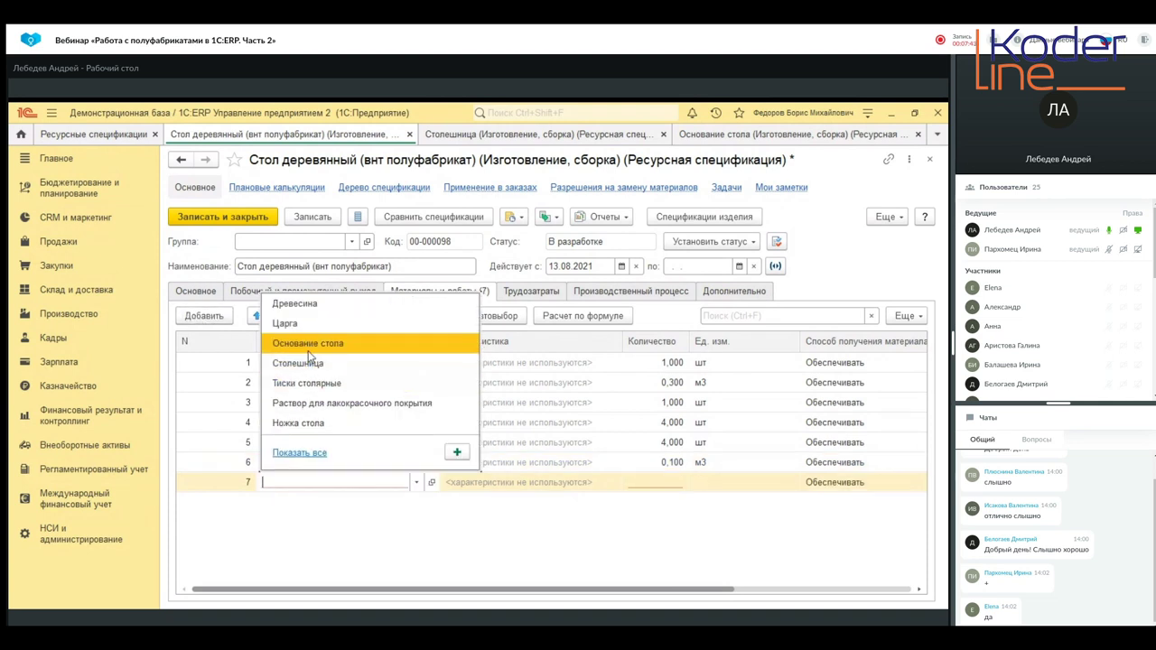
pyautogui.click(294, 304)
pyautogui.write('0')
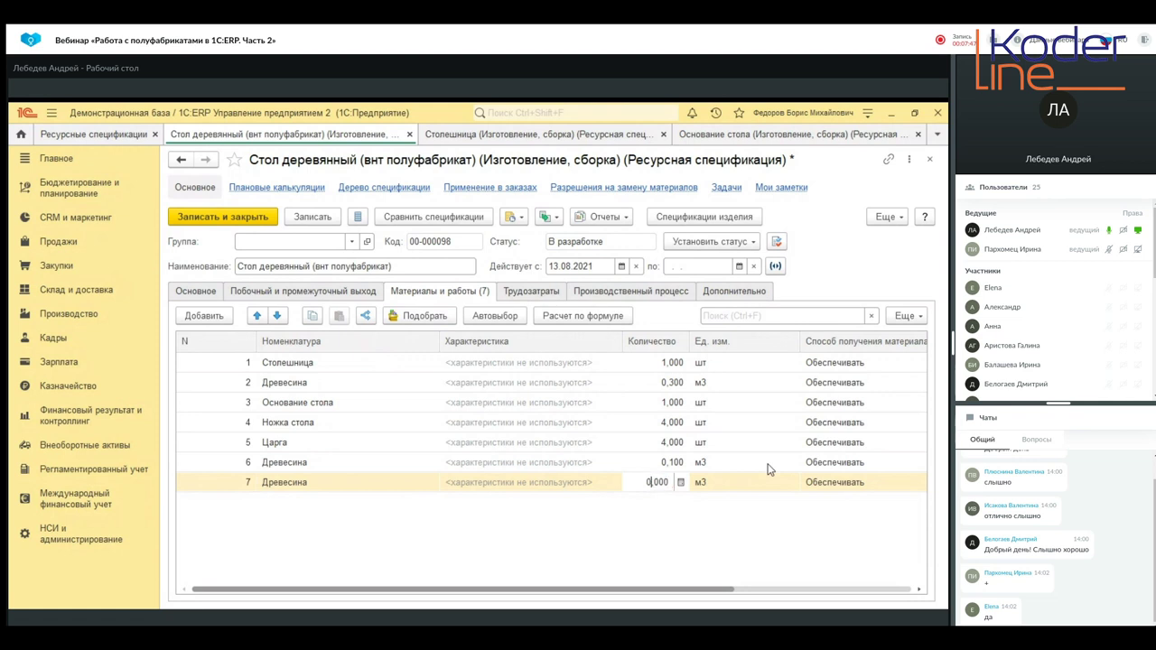
pyautogui.write(',1')
pyautogui.press('Tab')
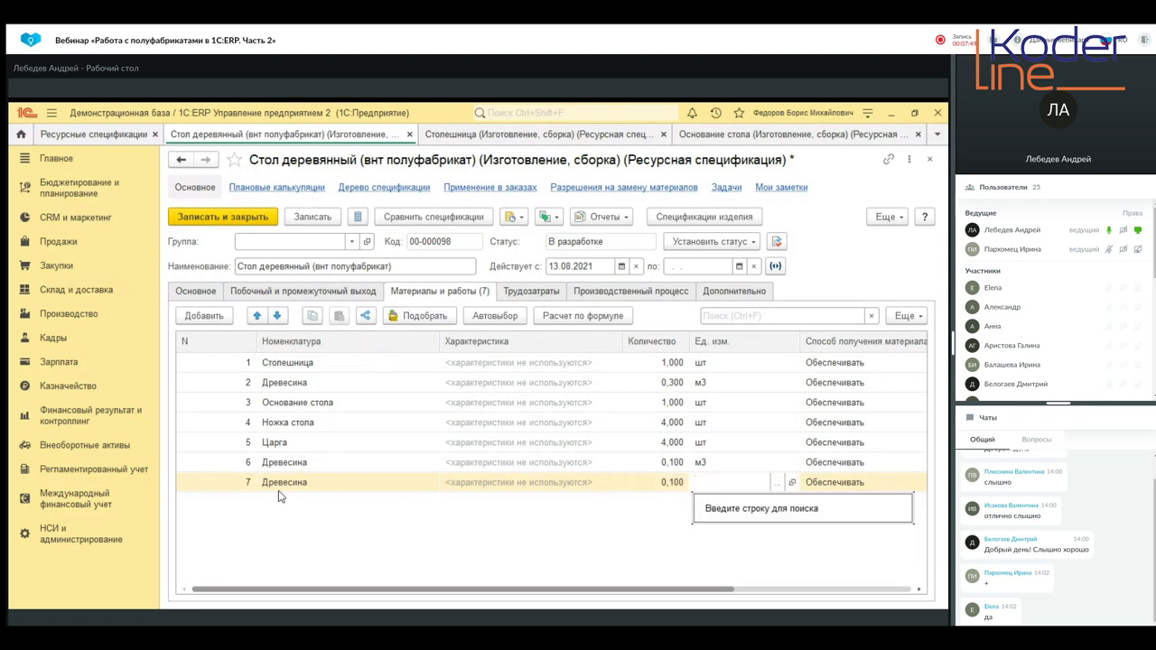
pyautogui.click(259, 317)
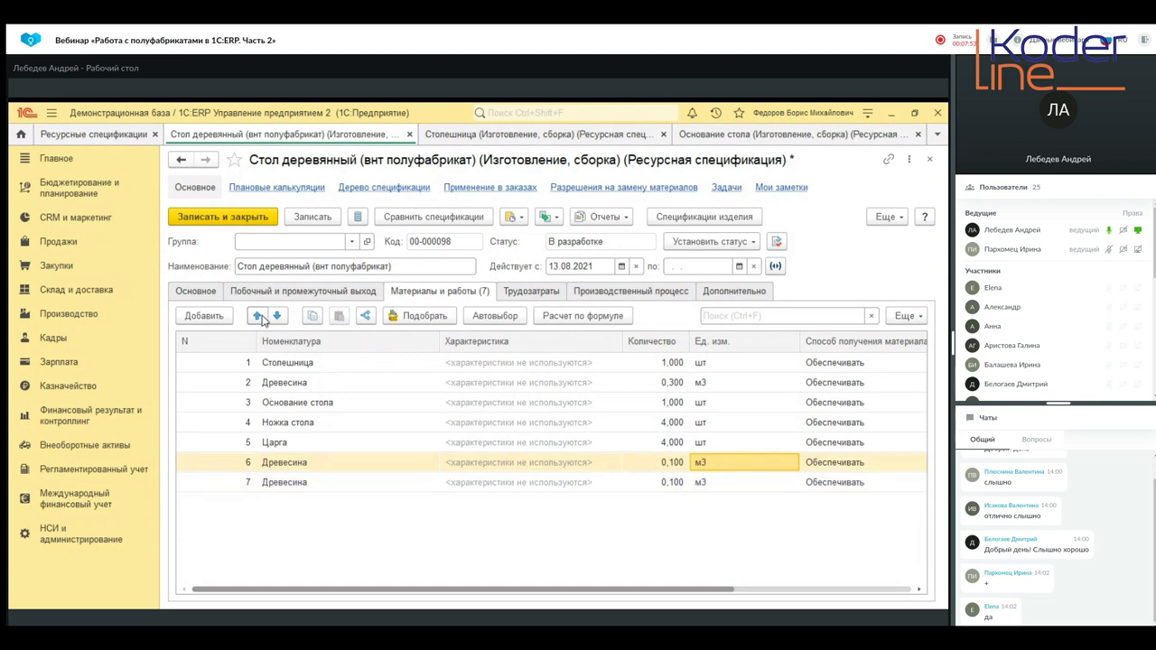
pyautogui.click(257, 316)
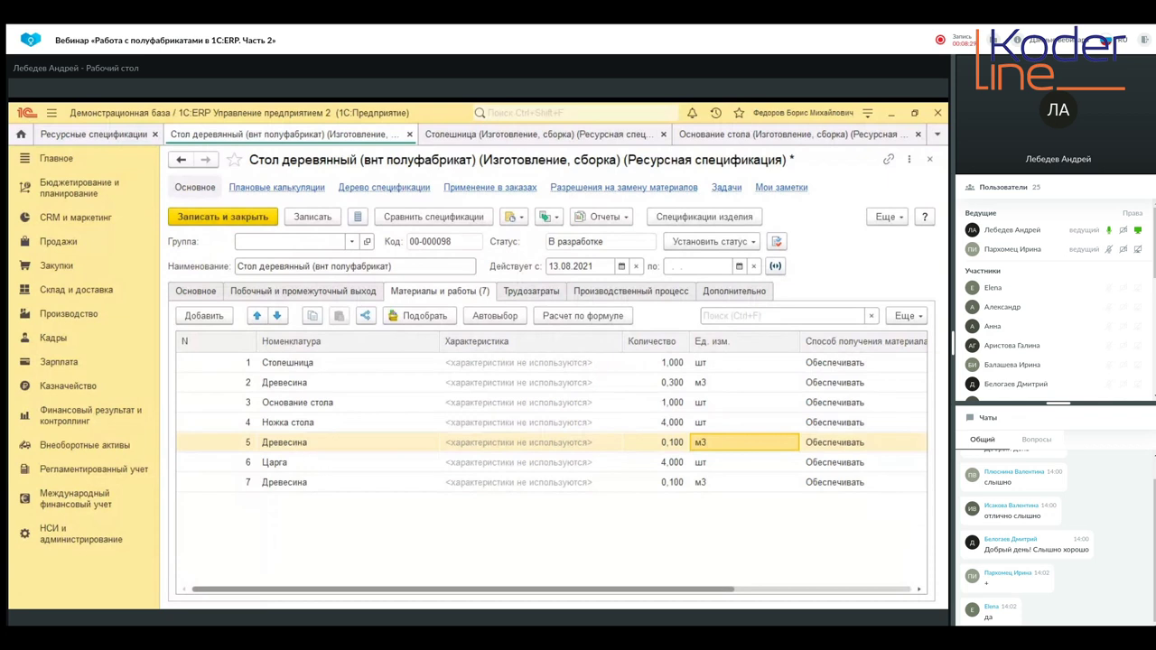
# Switch the specification's production process to Многоэтапное and try to create a new stage.
pyautogui.click(599, 296)
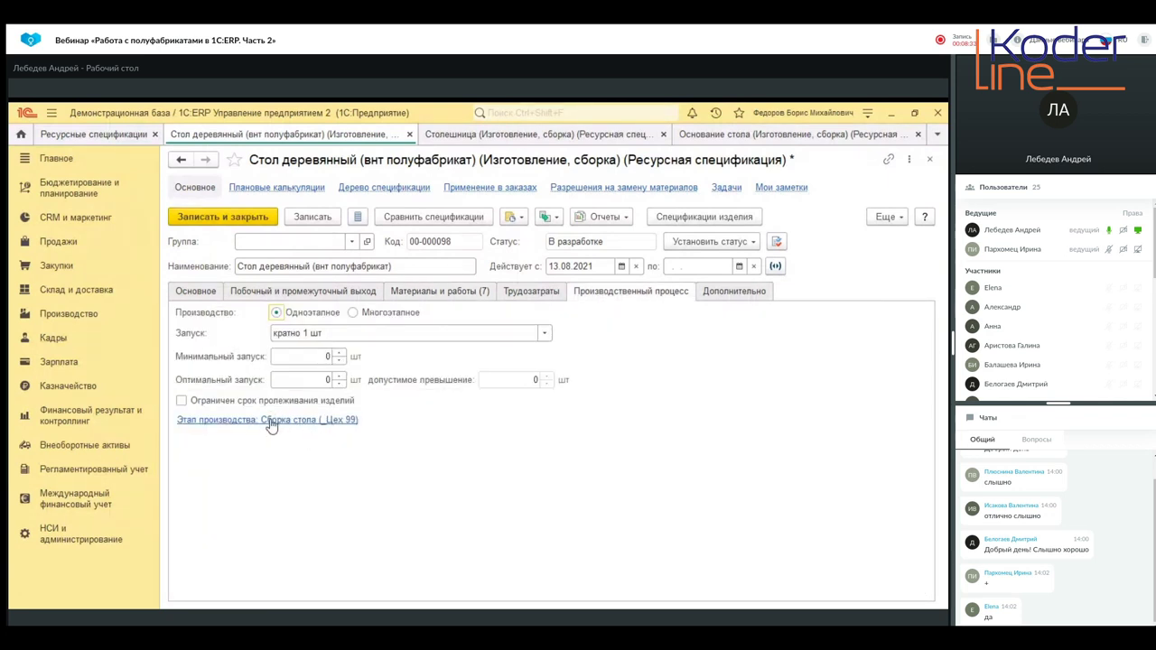
pyautogui.click(352, 312)
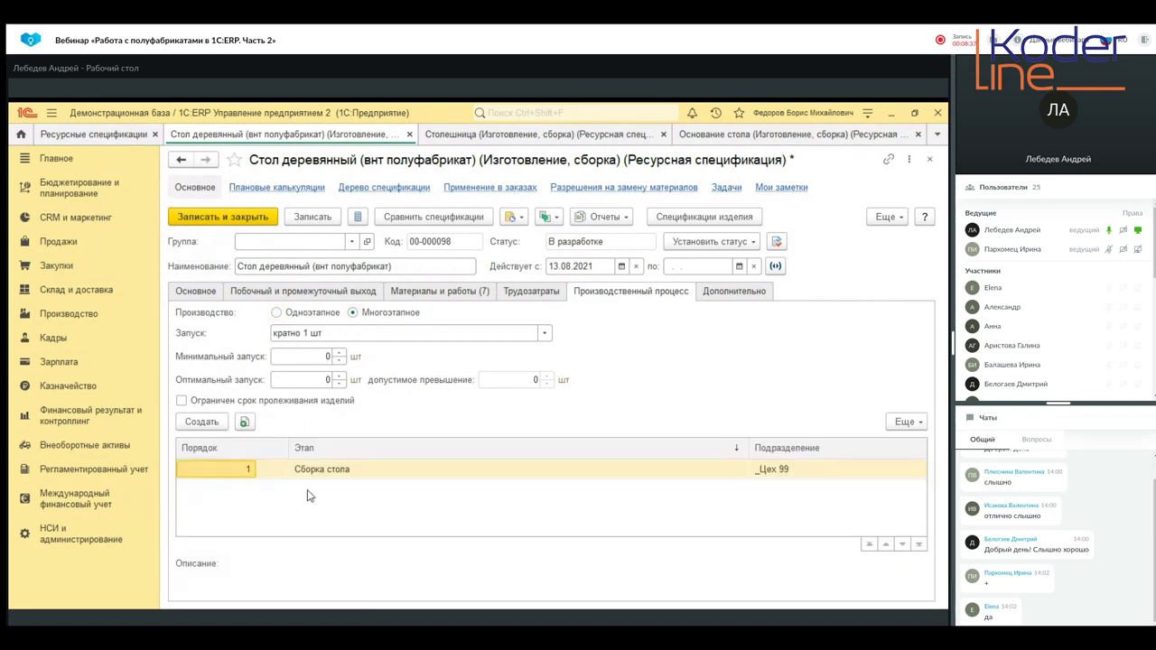
pyautogui.click(365, 473)
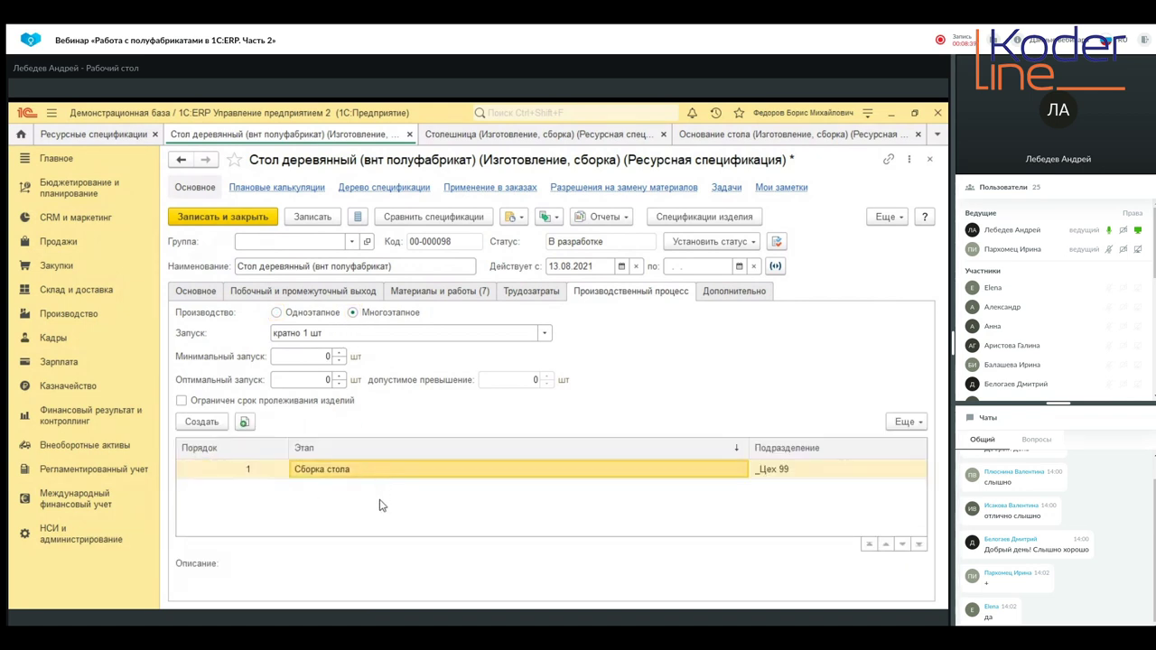
pyautogui.click(194, 424)
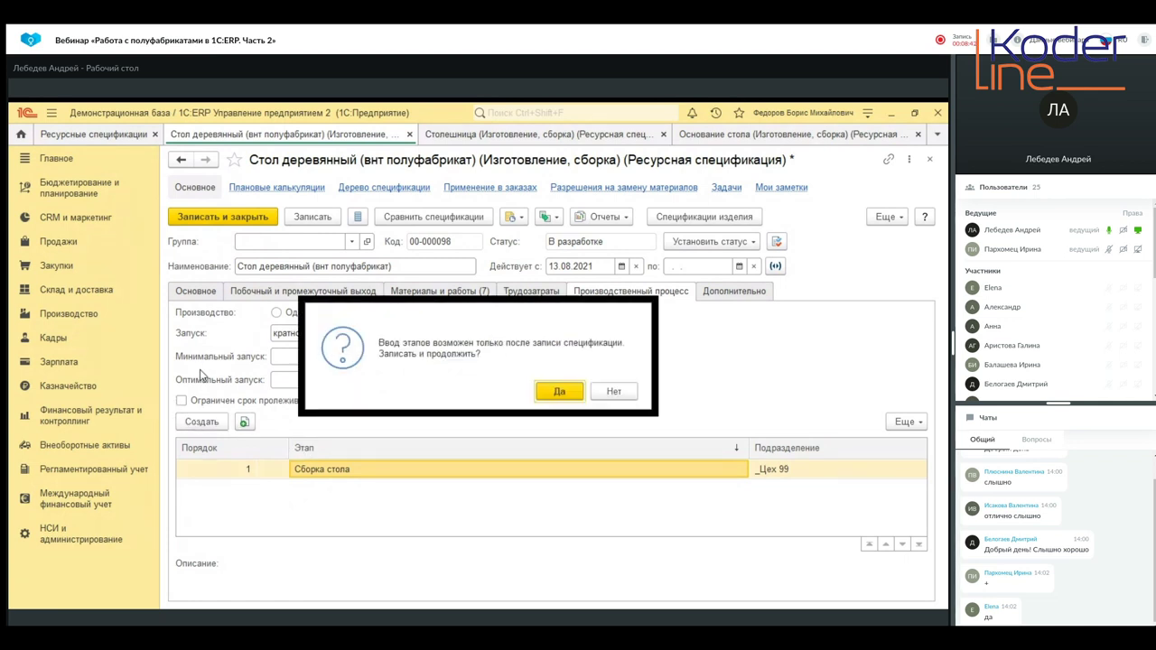
pyautogui.click(565, 393)
# Open the Сборка стола stage, saving the specification, and set its stage number to 4.
pyautogui.doubleClick(221, 474)
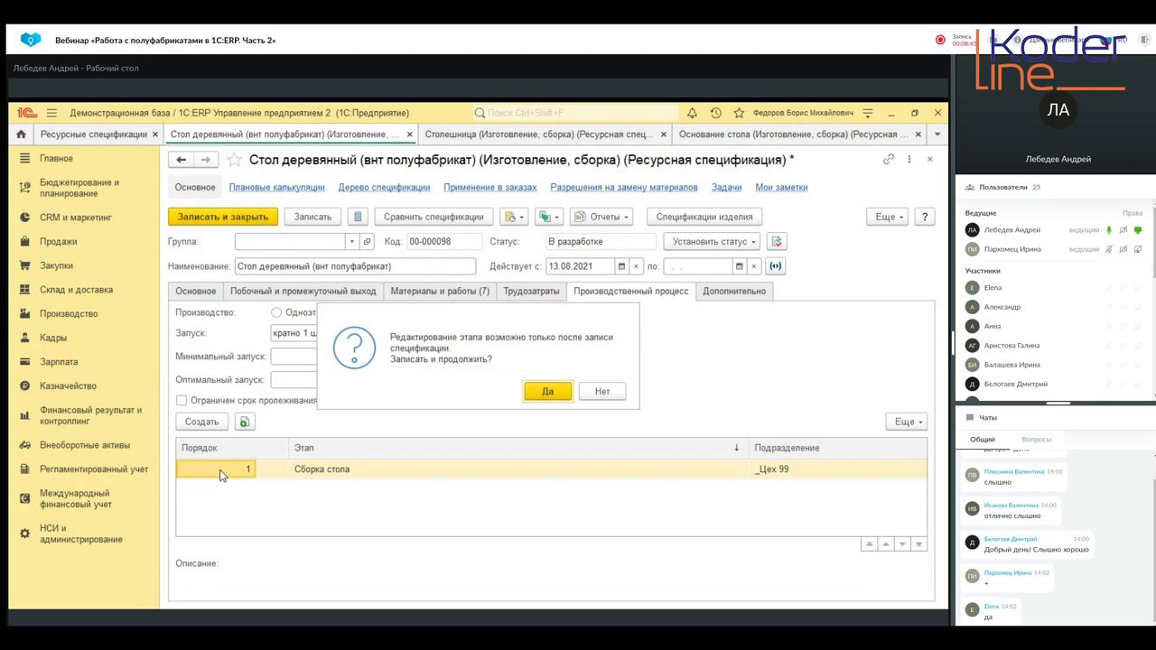
pyautogui.click(529, 395)
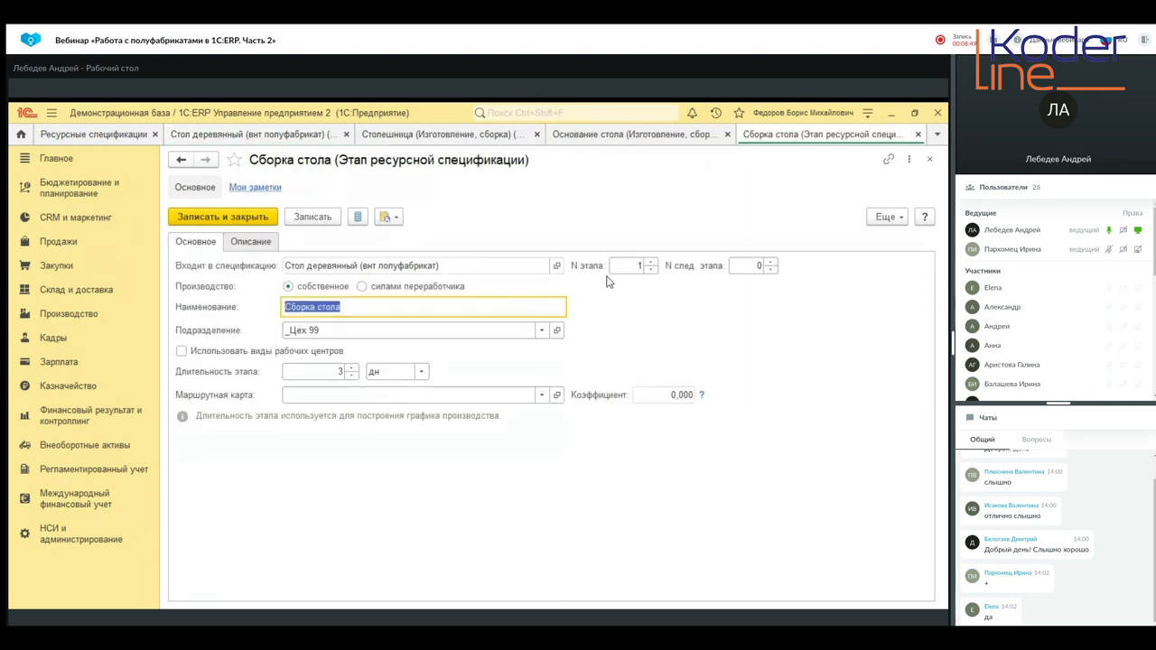
pyautogui.click(757, 265)
pyautogui.click(643, 269)
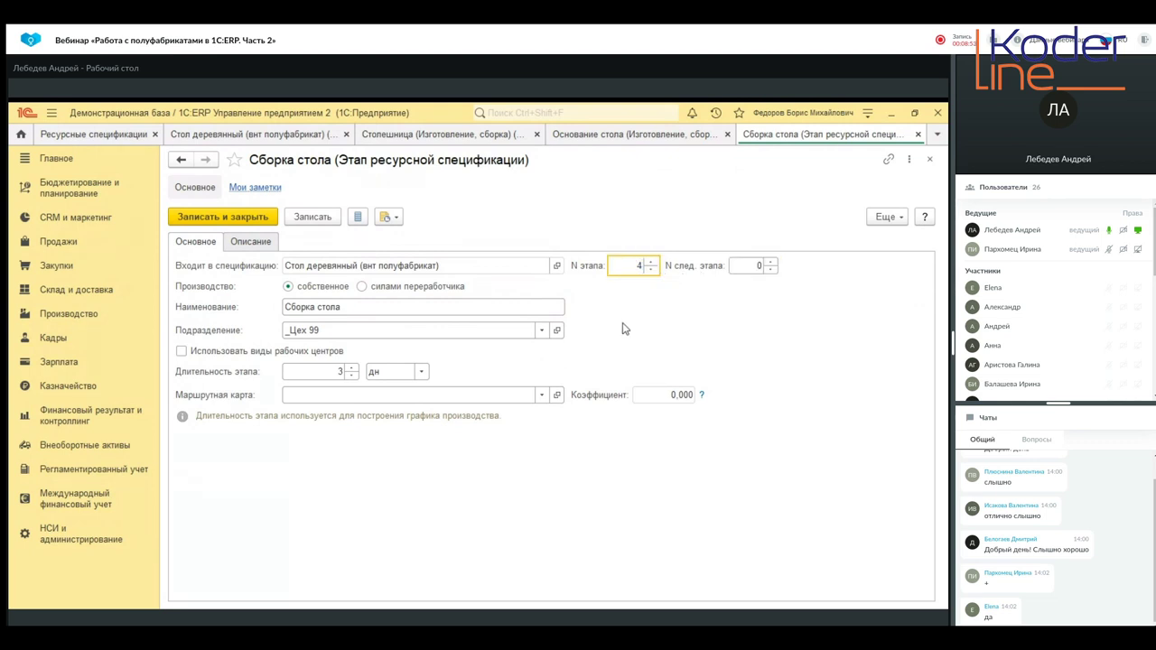
# Save the Сборка стола stage and start a new stage named Производство ножки with stage number 1 and next stage 2.
pyautogui.click(197, 219)
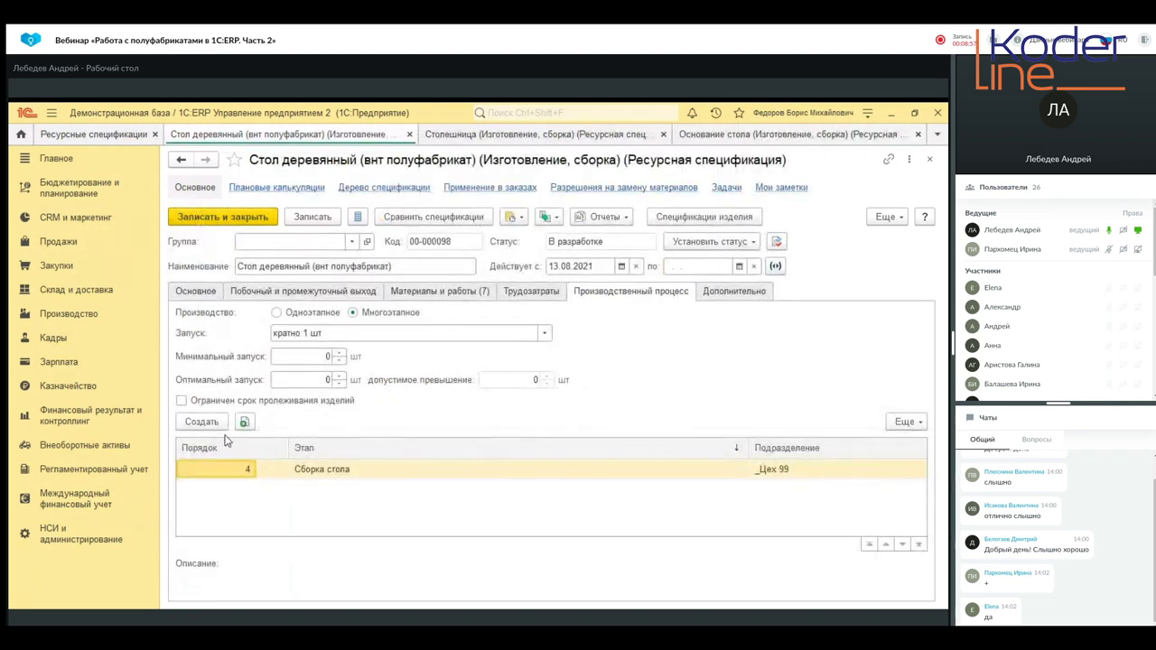
pyautogui.click(212, 429)
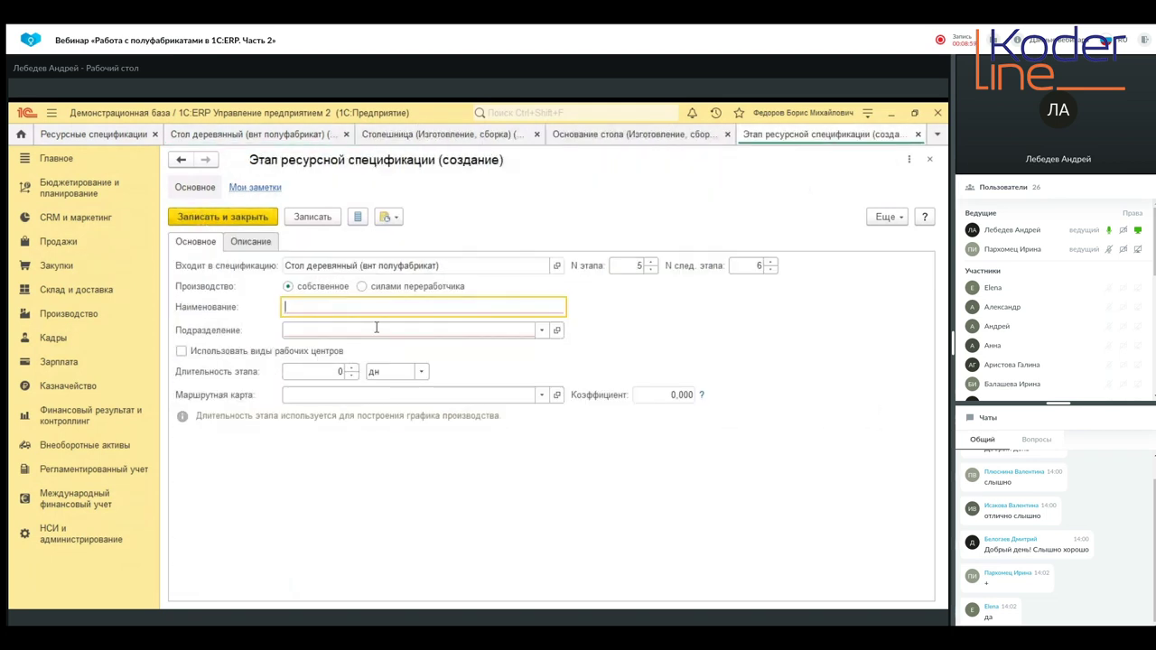
pyautogui.write('Производство')
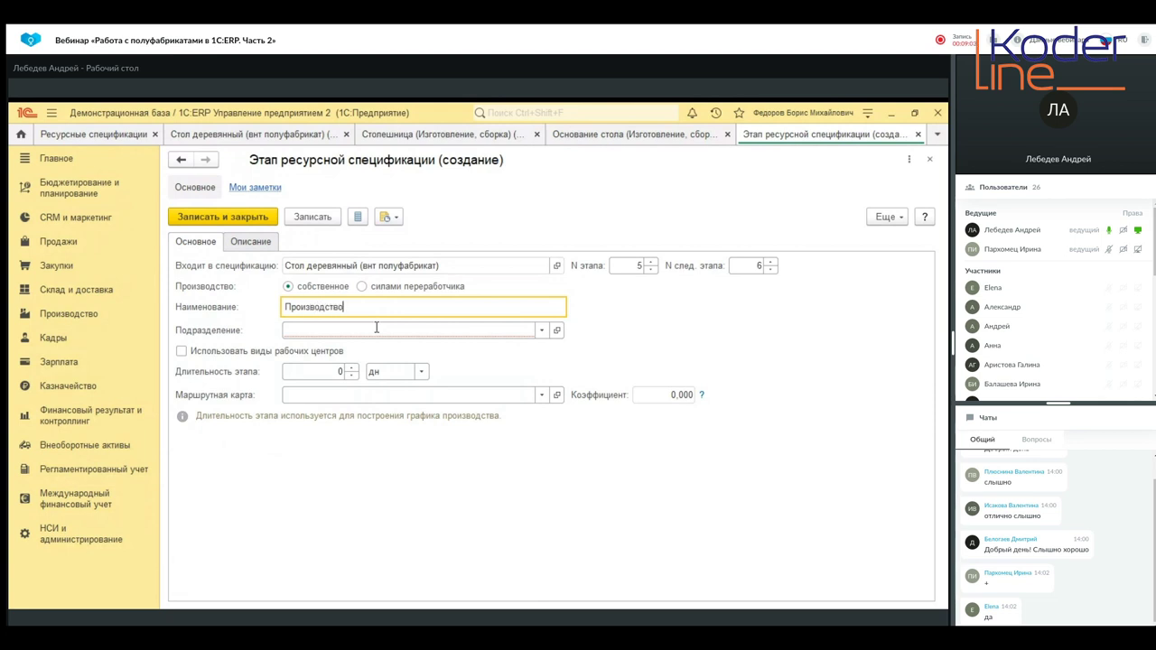
pyautogui.write(' ножки')
pyautogui.click(625, 267)
pyautogui.write('1')
pyautogui.press('Tab')
pyautogui.write('2')
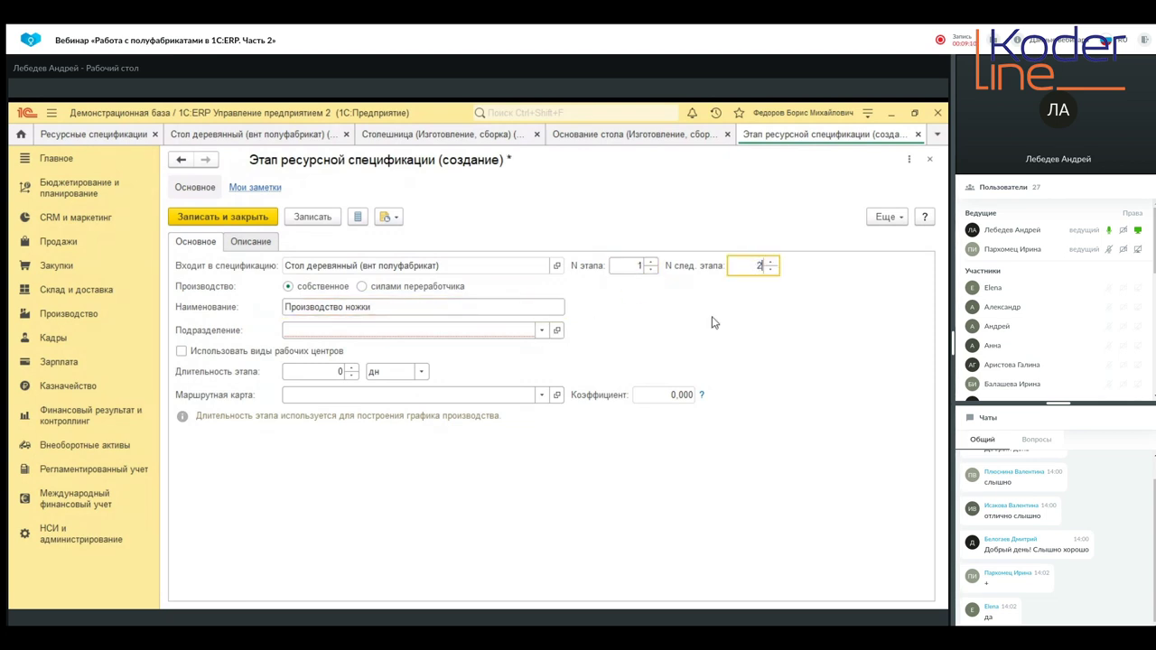
# Assign the Производство ножки stage to department _Цех 99 with a duration of 1 дн and save it.
pyautogui.click(433, 332)
pyautogui.click(410, 346)
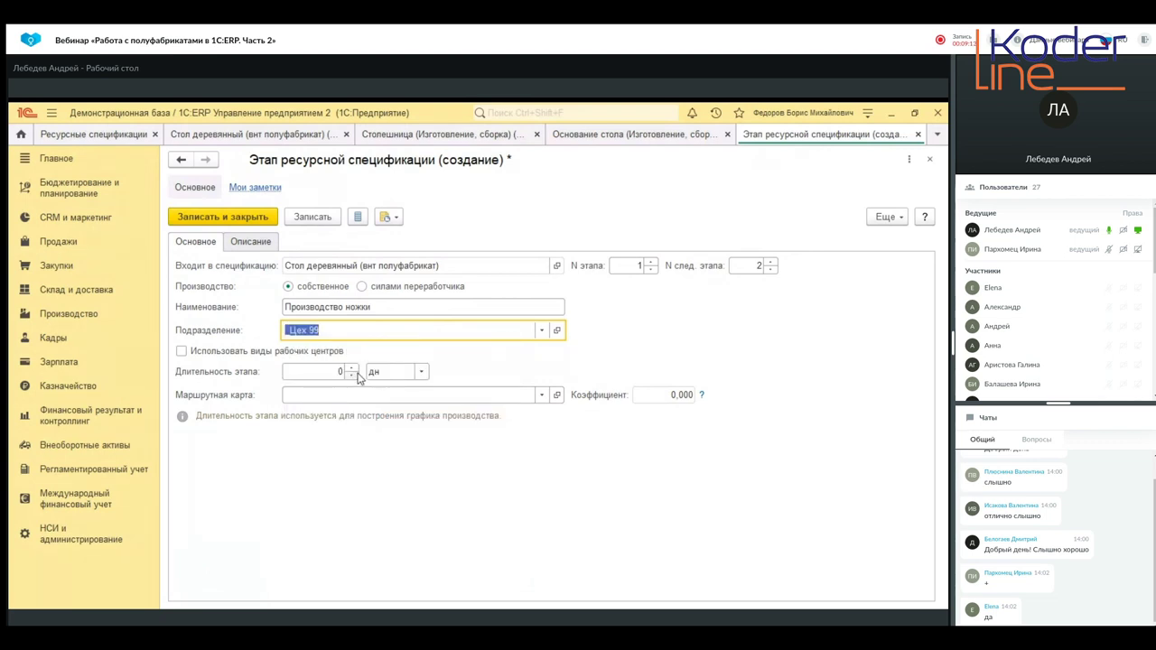
pyautogui.click(351, 368)
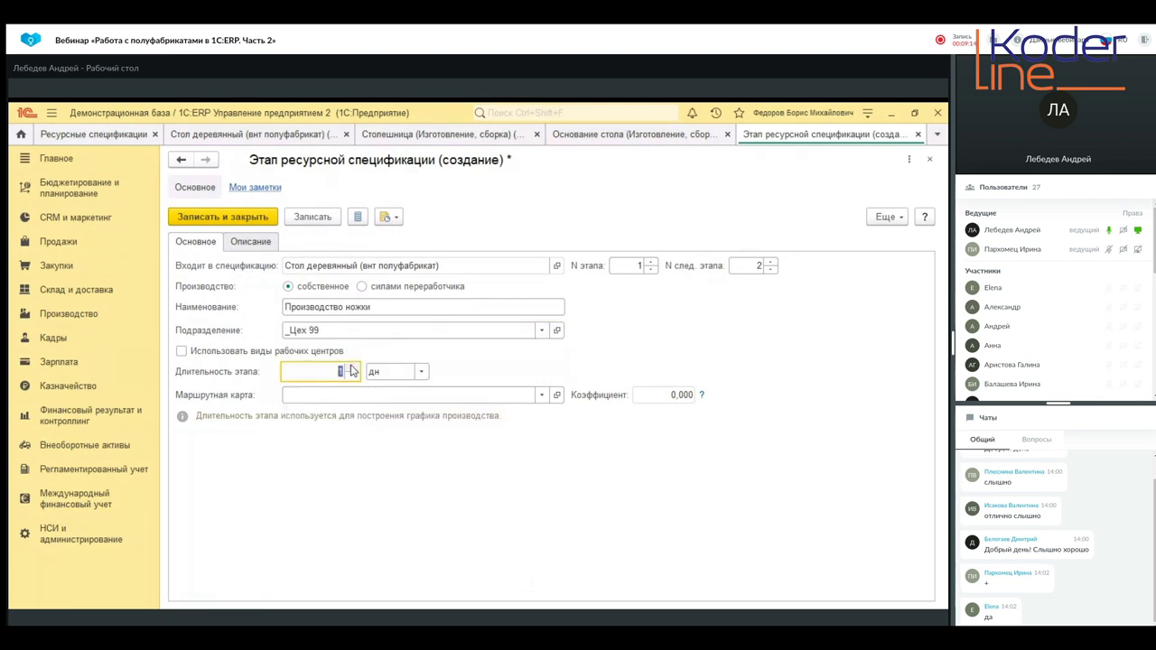
pyautogui.click(253, 217)
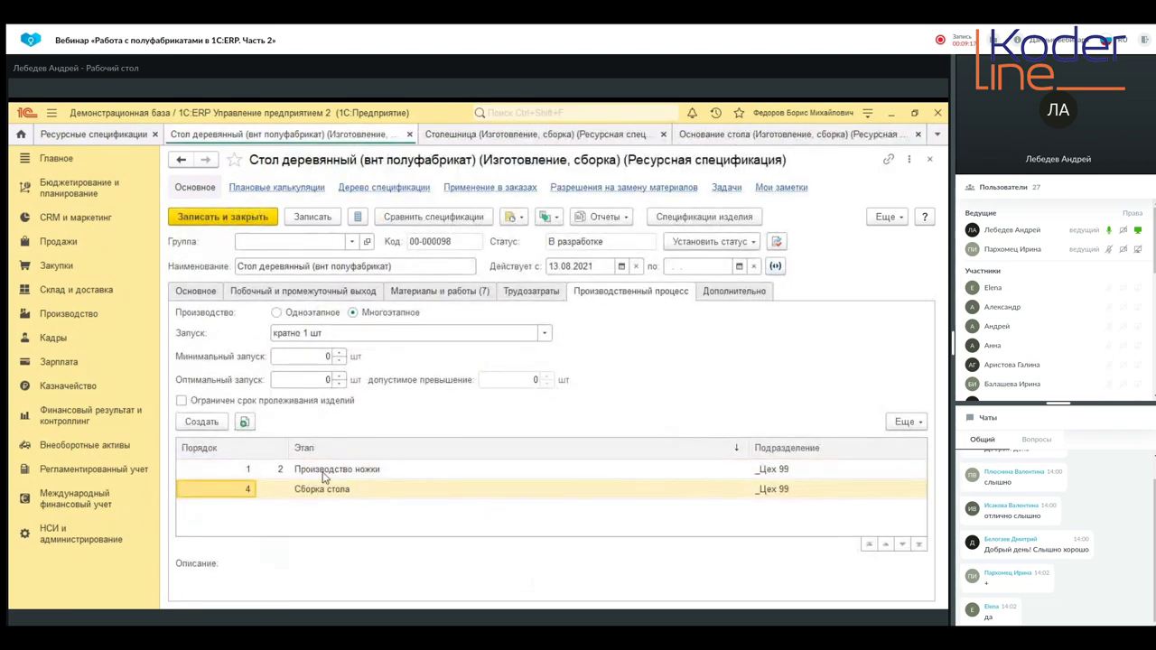
# Create another stage named Производство царги and assign it to department _Цех 99.
pyautogui.click(199, 423)
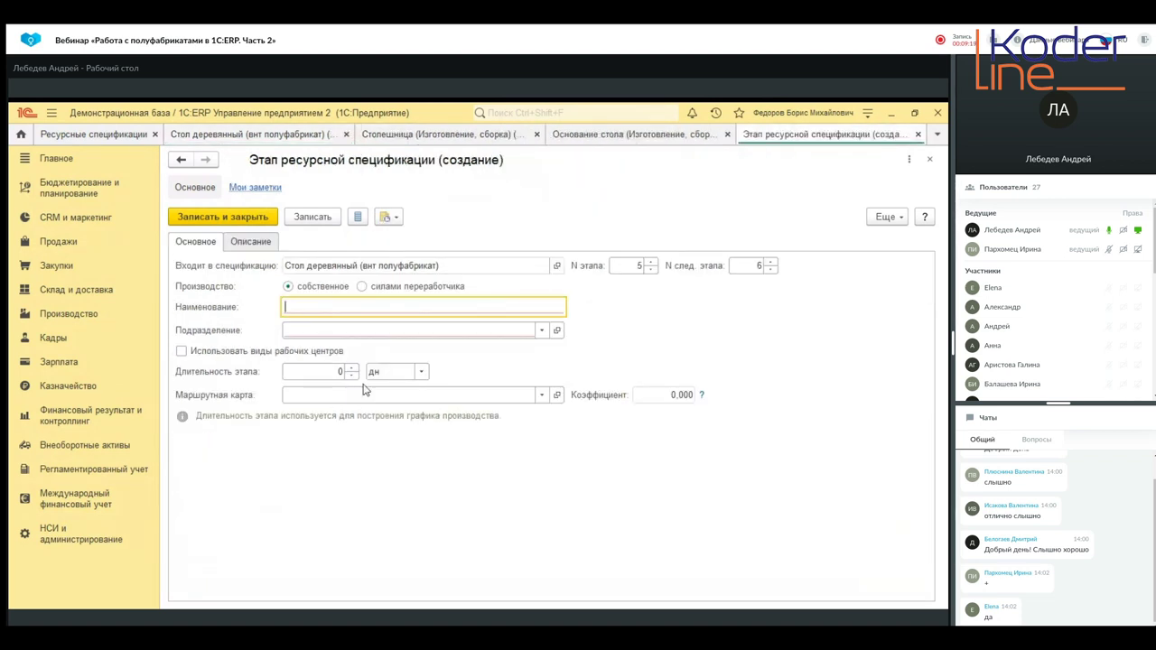
pyautogui.write('1')
pyautogui.moveTo(322, 305); pyautogui.dragTo(255, 299)
pyautogui.write('Производство царги')
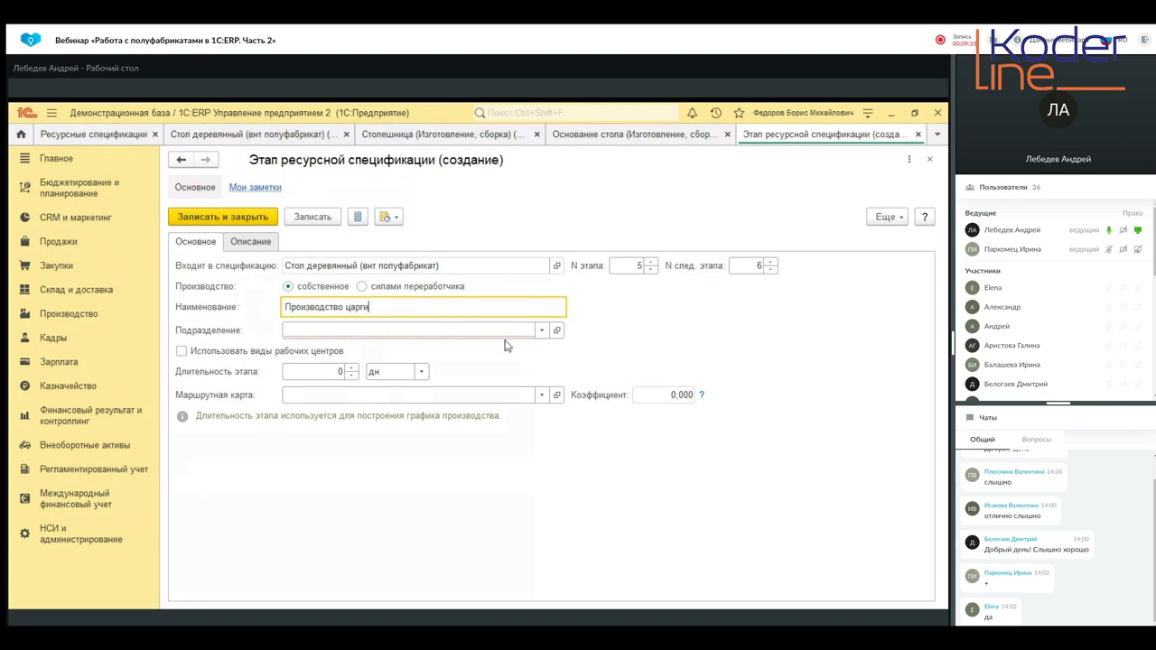
pyautogui.click(548, 330)
pyautogui.click(540, 331)
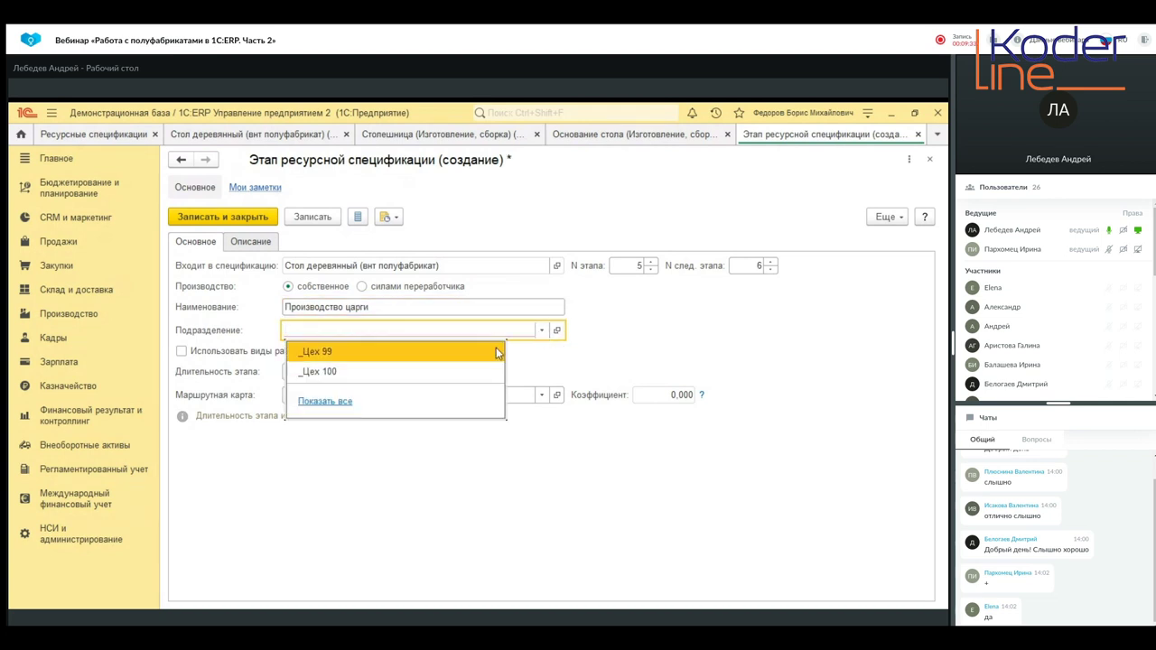
pyautogui.click(382, 349)
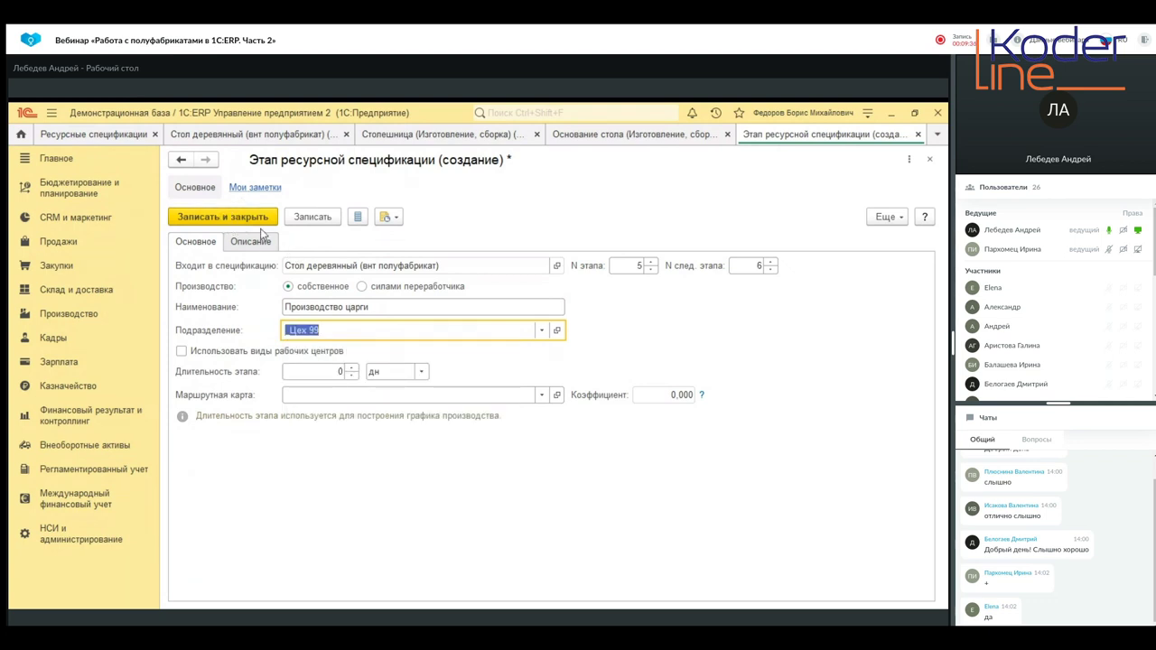
# Set the Производство царги stage number to 2 and its next stage to 3, and save the stage.
pyautogui.click(641, 265)
pyautogui.click(749, 264)
pyautogui.write('3')
pyautogui.click(205, 216)
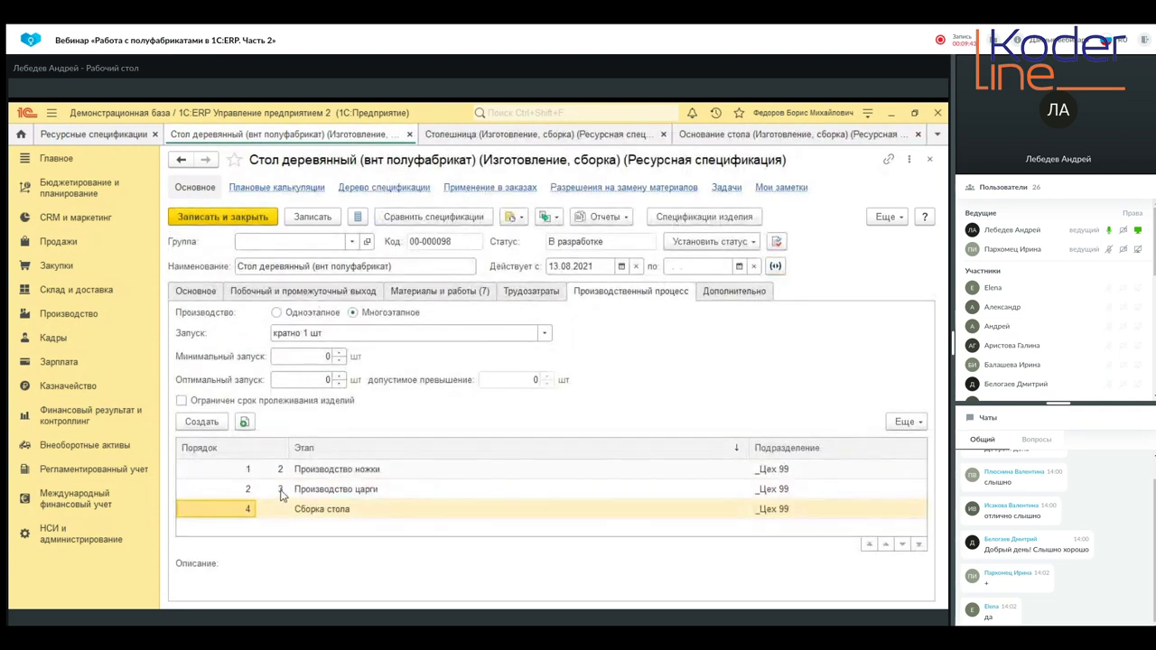
# Create another stage with stage number 3 and next stage 4, and name it Сборка основания.
pyautogui.rightClick(283, 495)
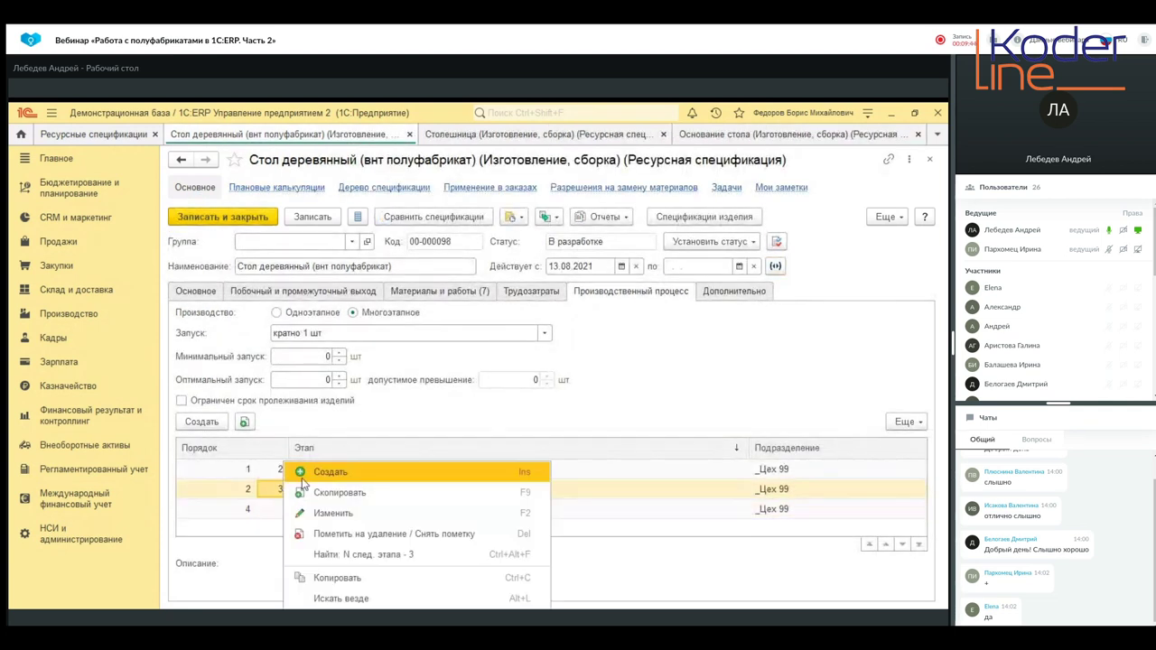
pyautogui.click(210, 425)
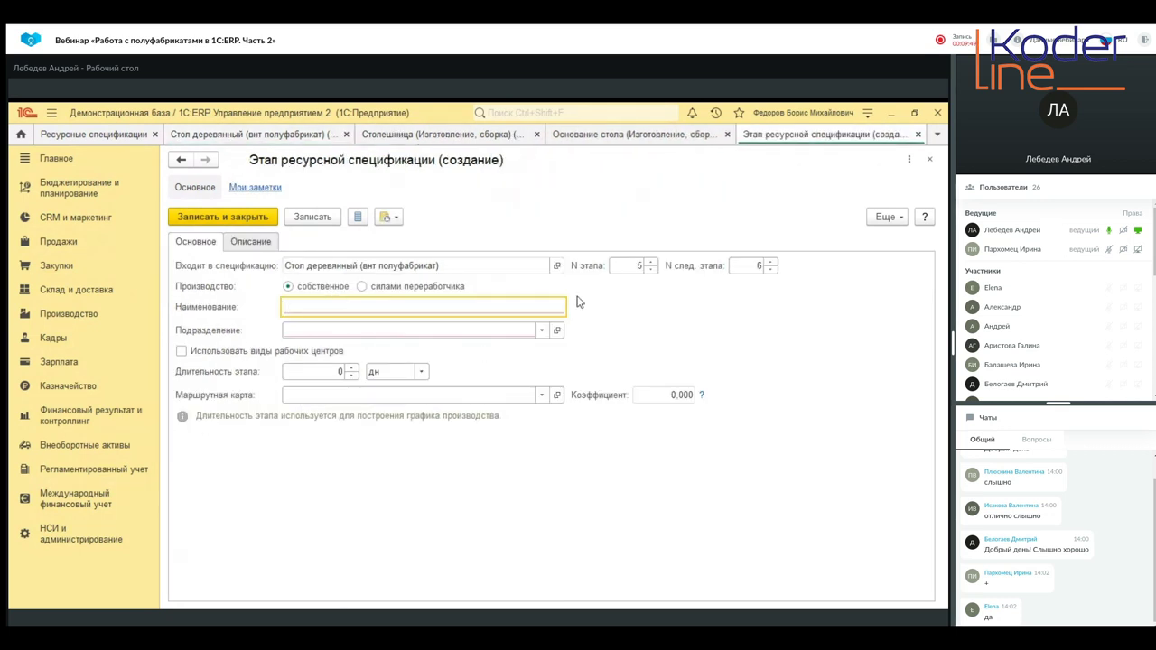
pyautogui.doubleClick(627, 264)
pyautogui.write('3')
pyautogui.doubleClick(757, 264)
pyautogui.write('4')
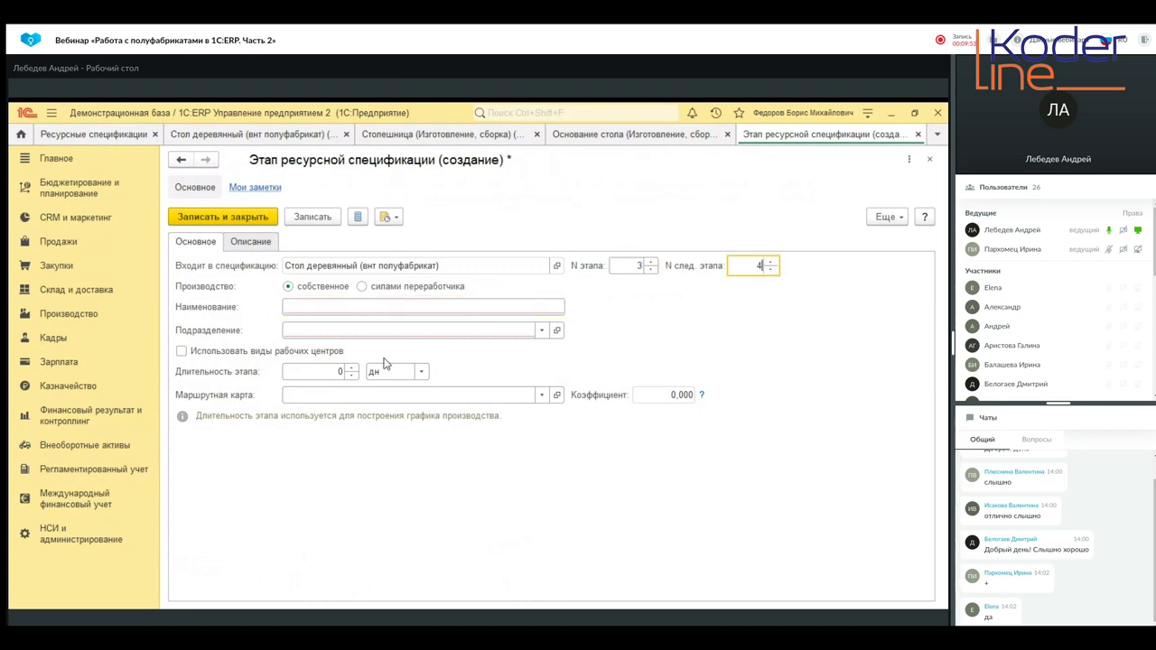
pyautogui.click(364, 306)
pyautogui.write('Сборка основания')
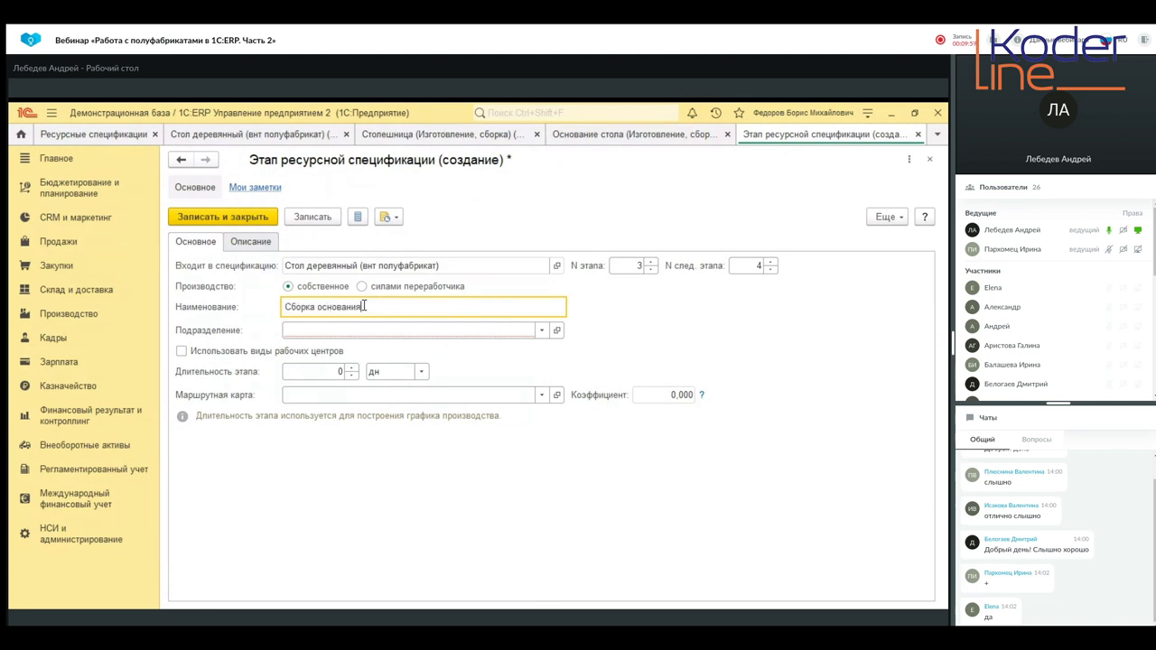
# Assign the Сборка основания stage to department _Цех 99 with a duration of 1 дн and save it.
pyautogui.click(388, 330)
pyautogui.click(381, 348)
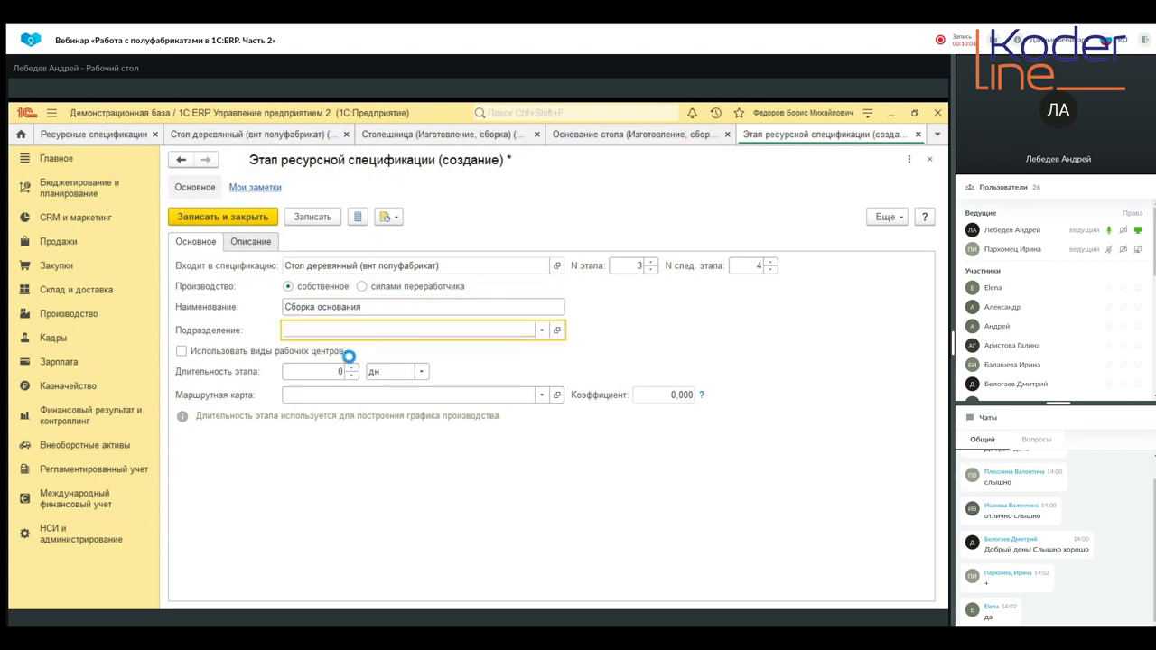
pyautogui.press('Tab')
pyautogui.write('1')
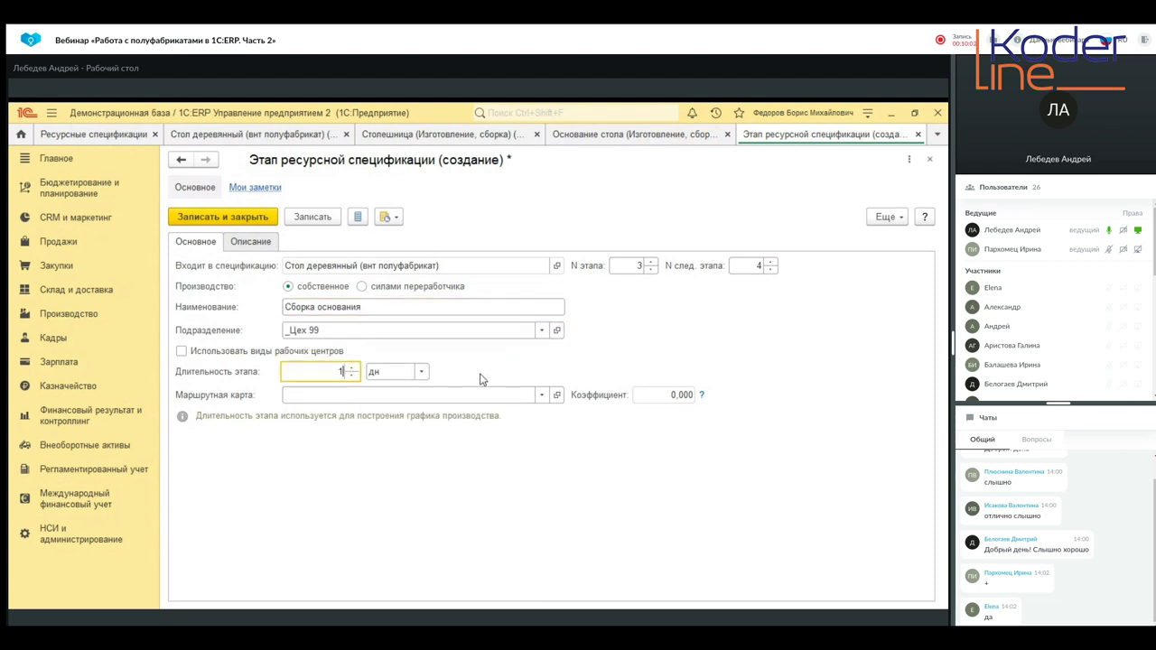
pyautogui.click(237, 209)
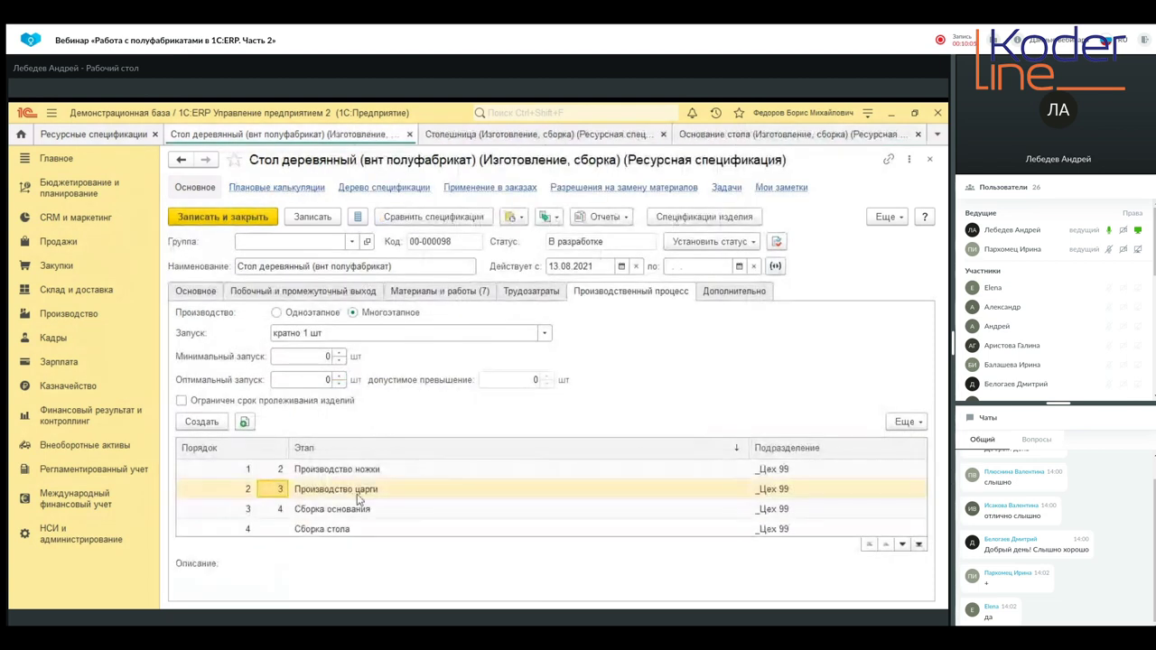
# Open the Сборка стола stage, change its stage number to 5 and save it.
pyautogui.click(351, 473)
pyautogui.doubleClick(289, 511)
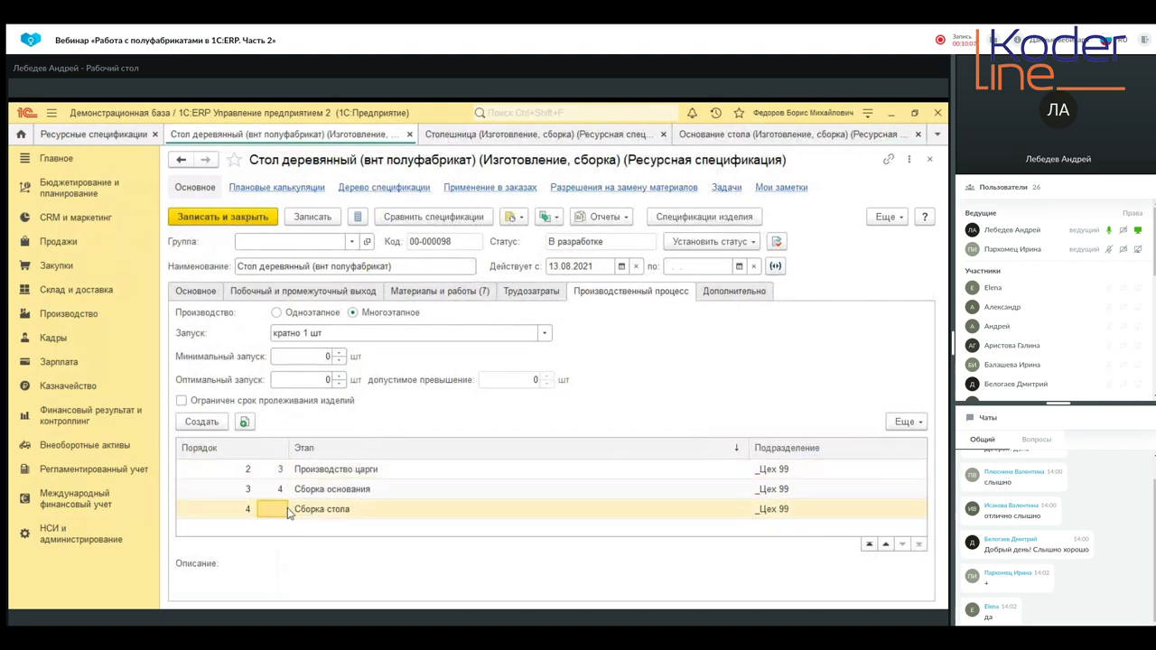
pyautogui.click(651, 268)
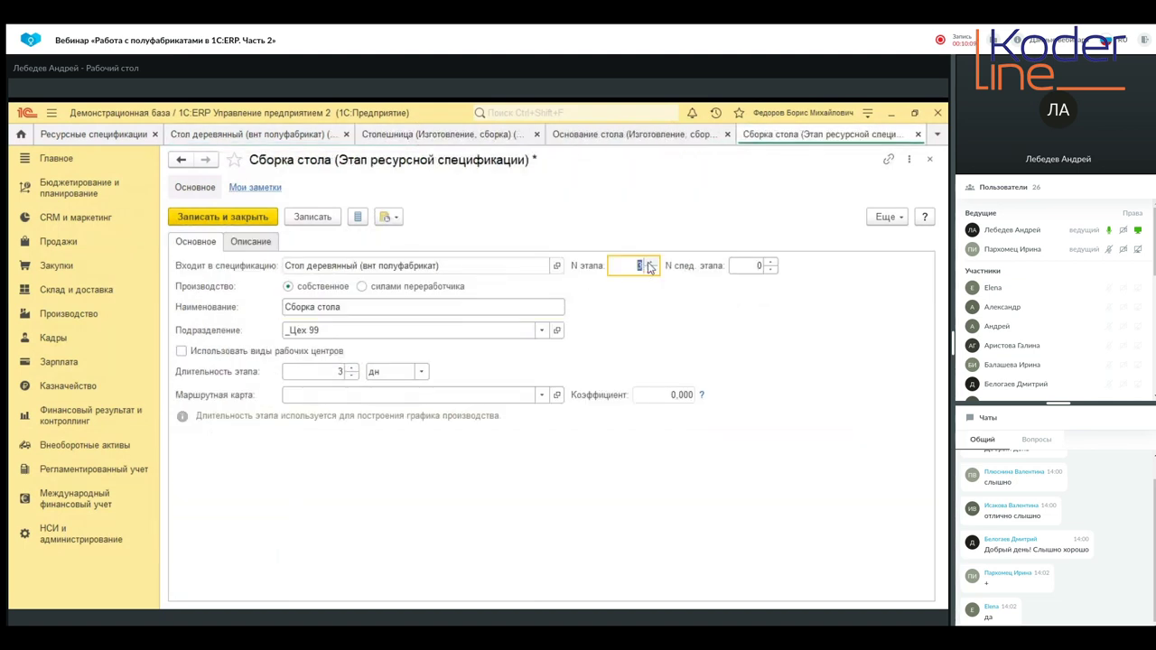
pyautogui.write('5')
pyautogui.click(207, 216)
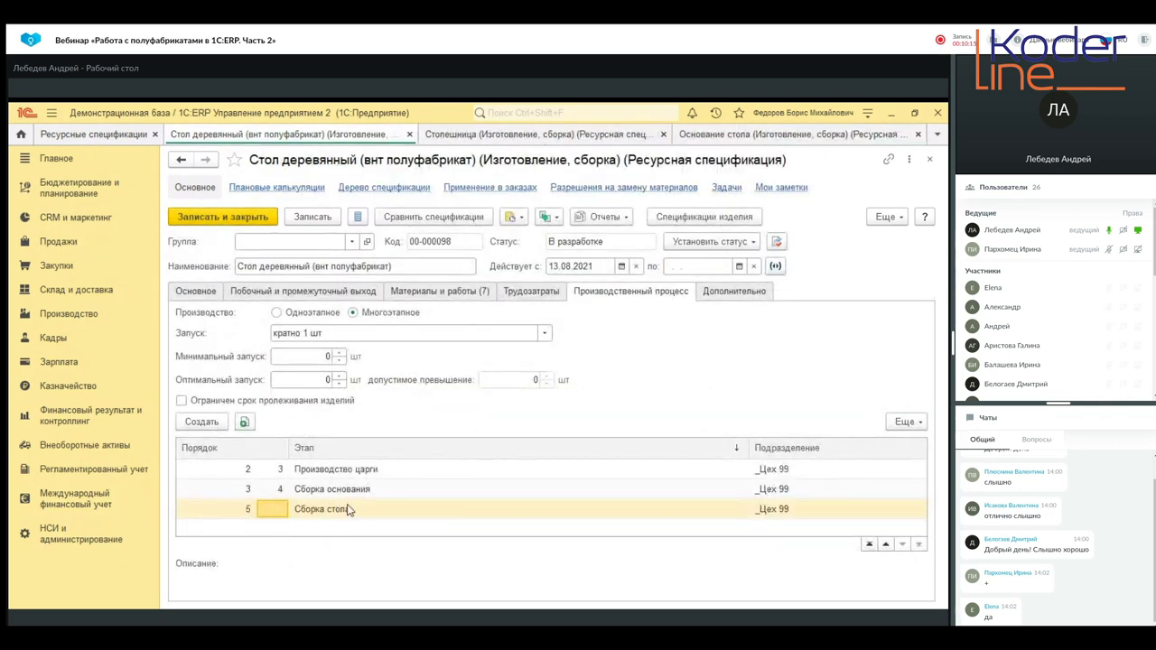
# Create a stage named Производство столешницы in department _Цех 99 with a duration of 1 дн.
pyautogui.click(352, 492)
pyautogui.scroll(1, 357, 491)
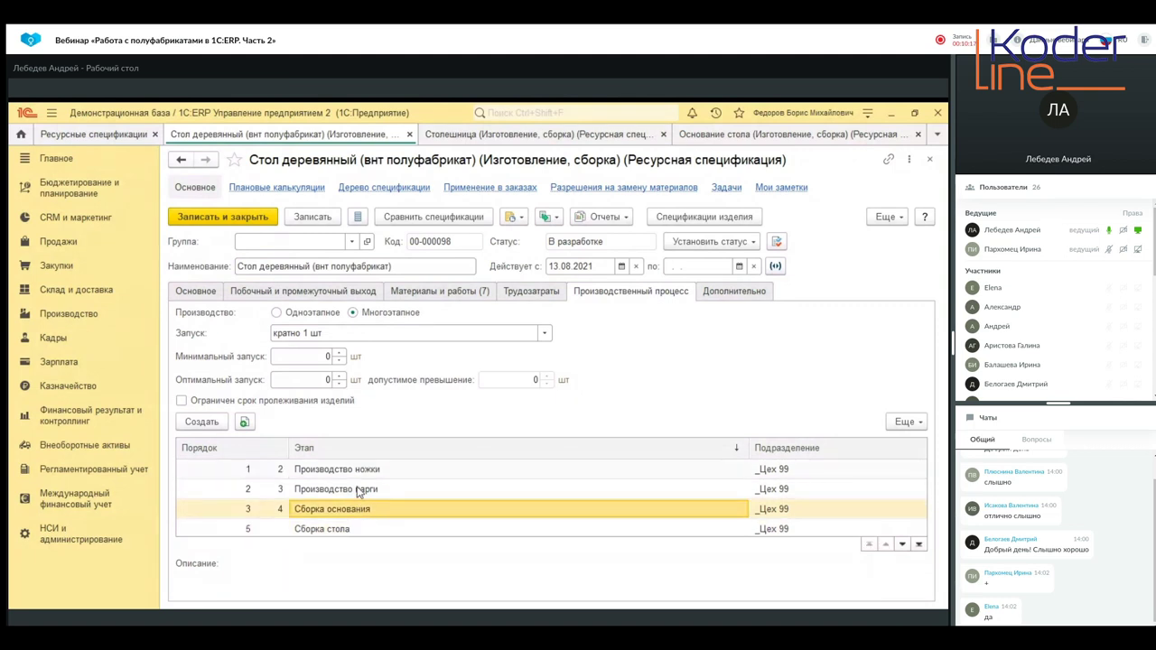
pyautogui.scroll(-1, 345, 526)
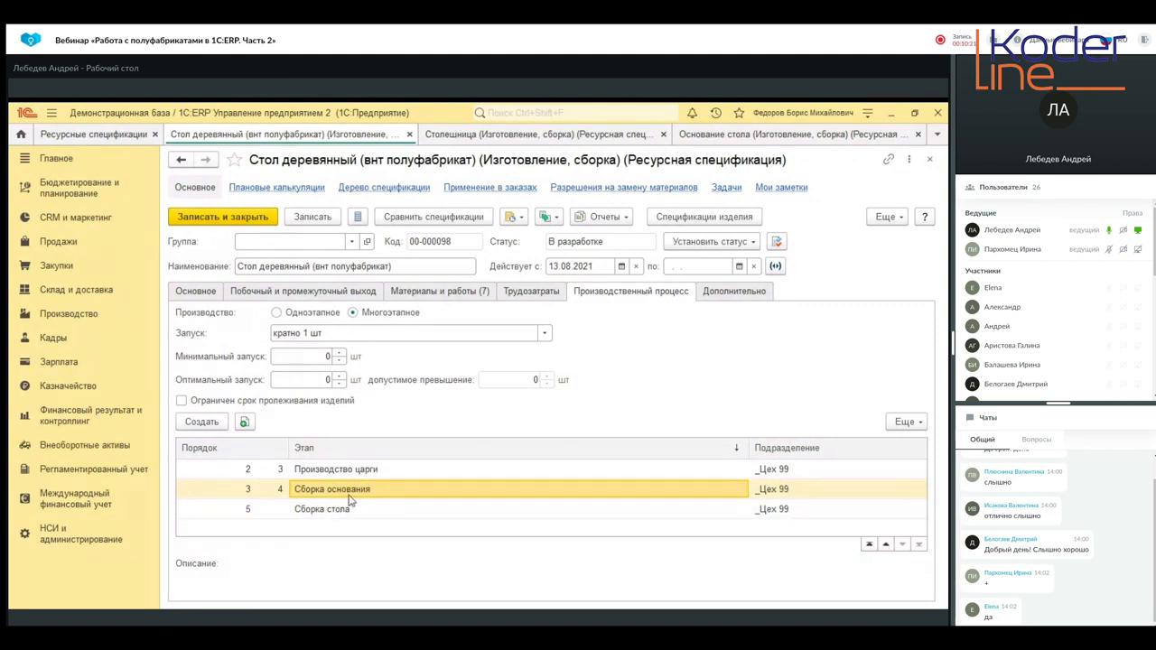
pyautogui.click(217, 427)
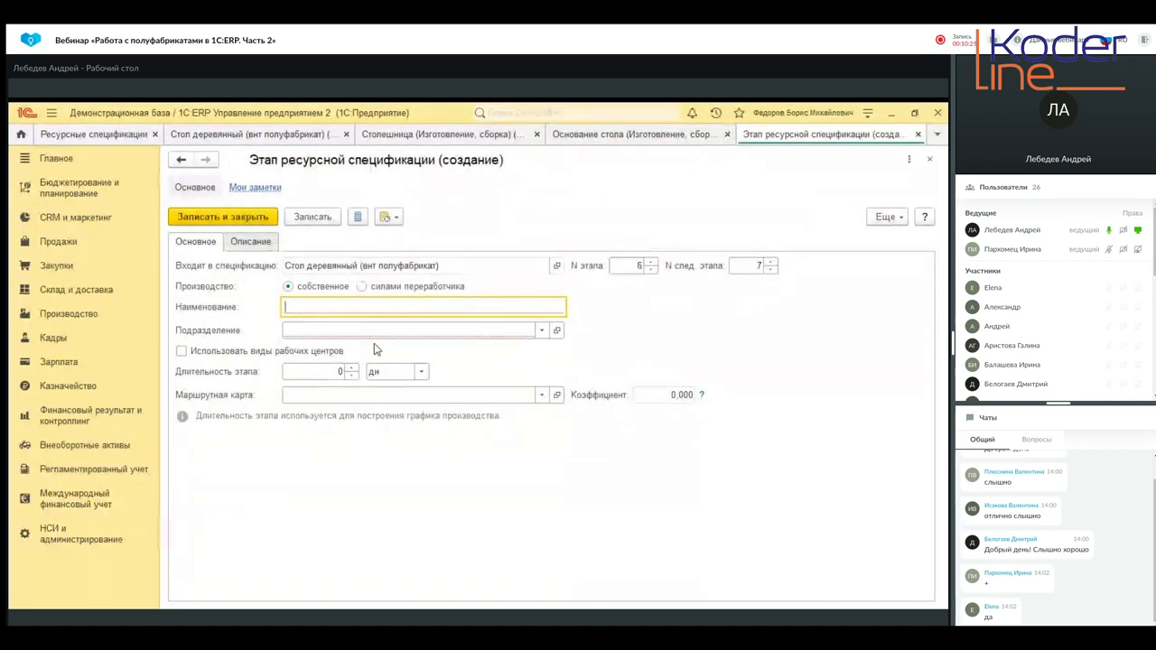
pyautogui.write('Производство ст')
pyautogui.write('олешницы')
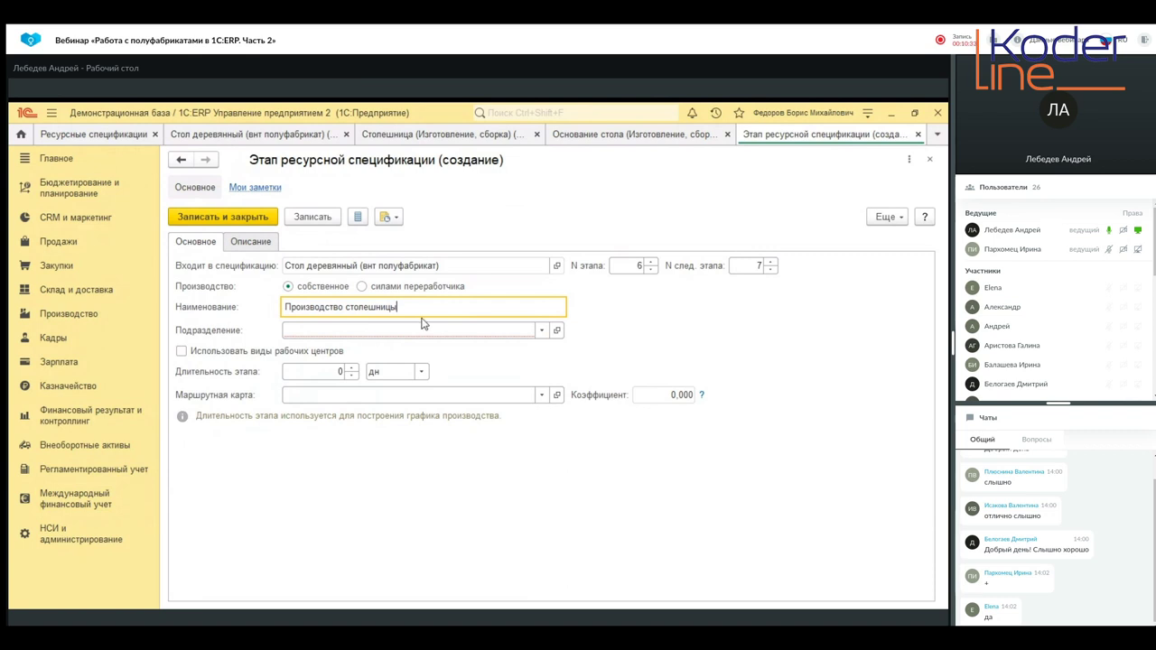
pyautogui.click(408, 326)
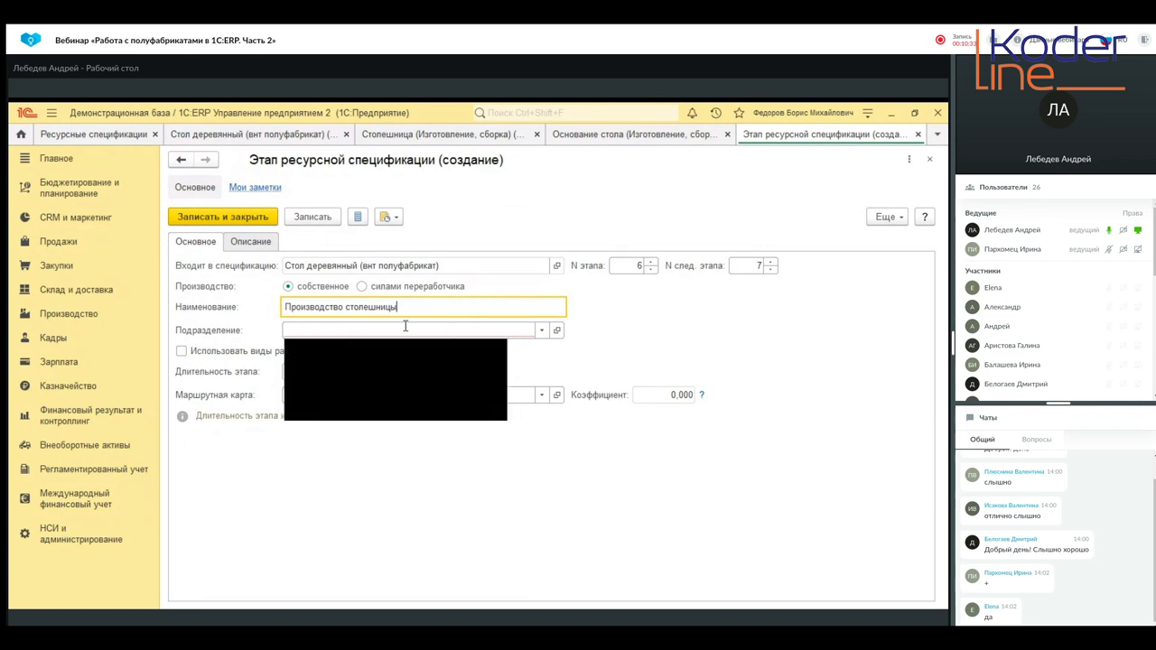
pyautogui.click(384, 352)
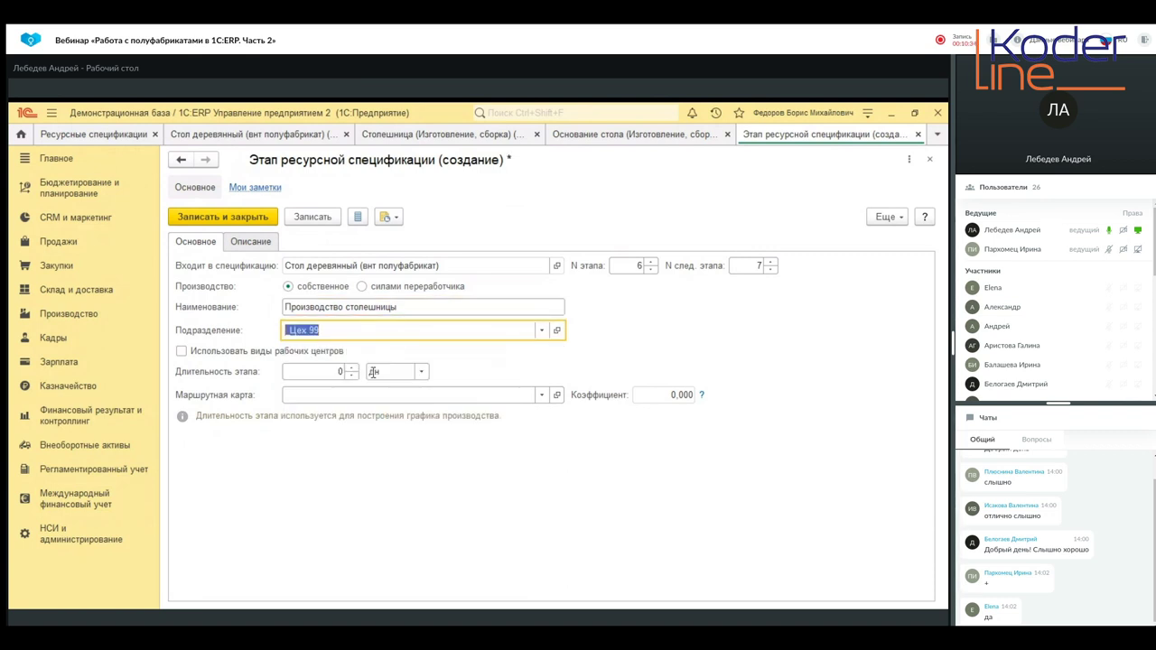
pyautogui.click(351, 366)
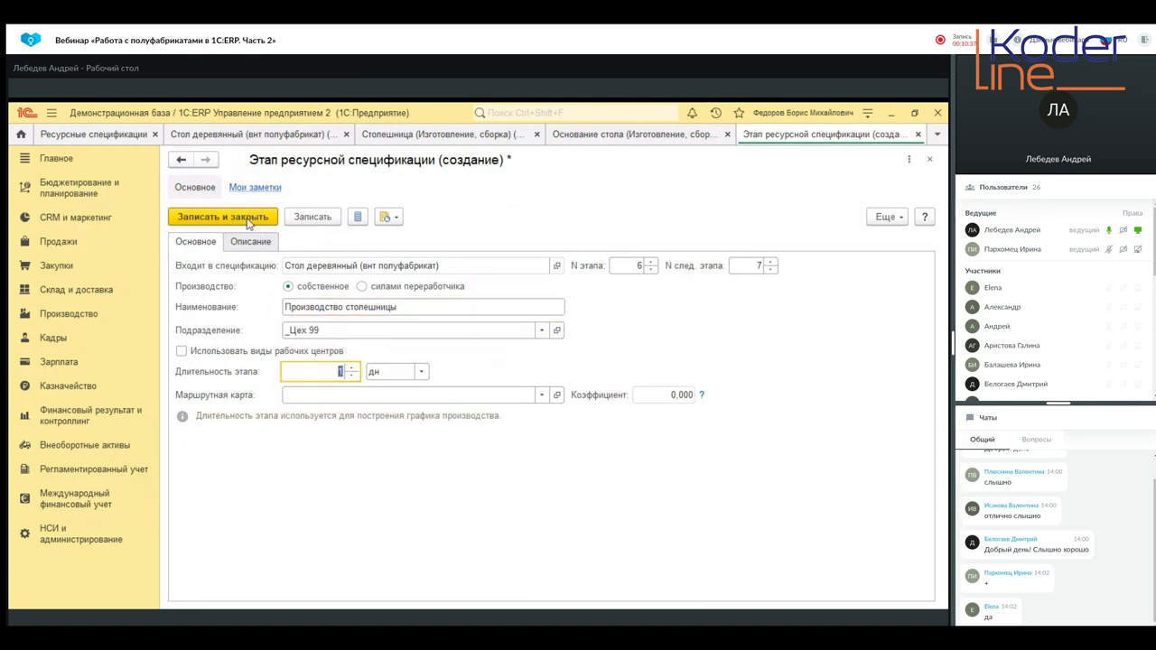
# Set the Производство столешницы stage number to 4 and its next stage to 5, and save the stage.
pyautogui.click(640, 266)
pyautogui.write('4')
pyautogui.click(744, 265)
pyautogui.write('5')
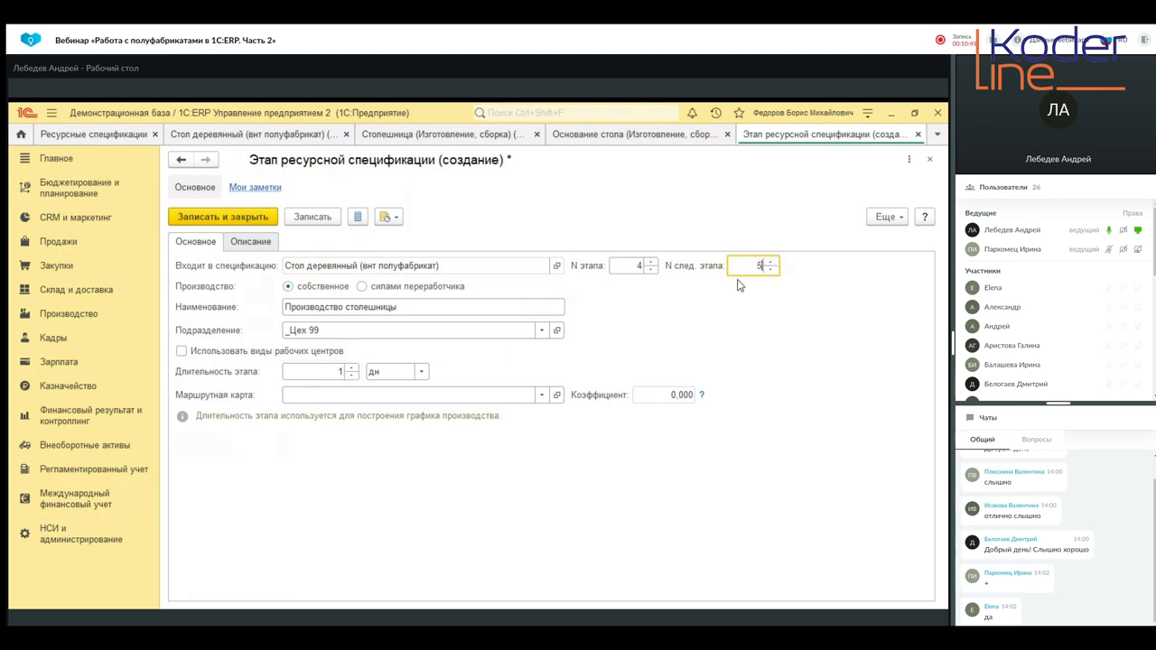
pyautogui.click(223, 218)
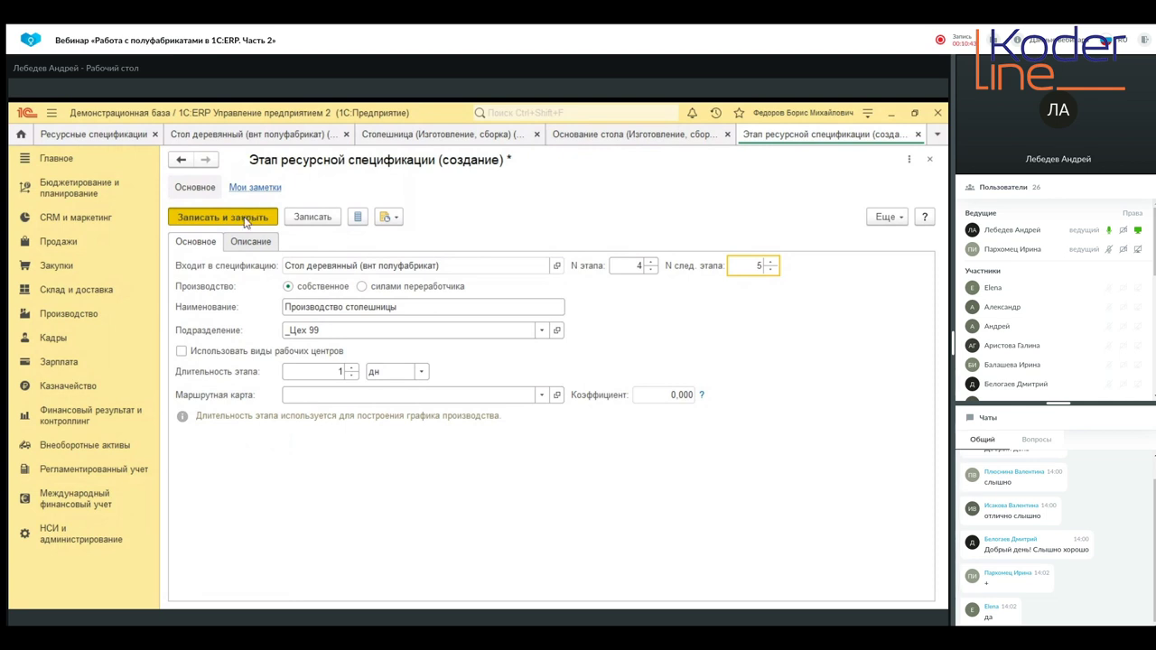
# Review the sequence of production stages in the specification from Производство ножки through Сборка стола.
pyautogui.scroll(1, 865, 519)
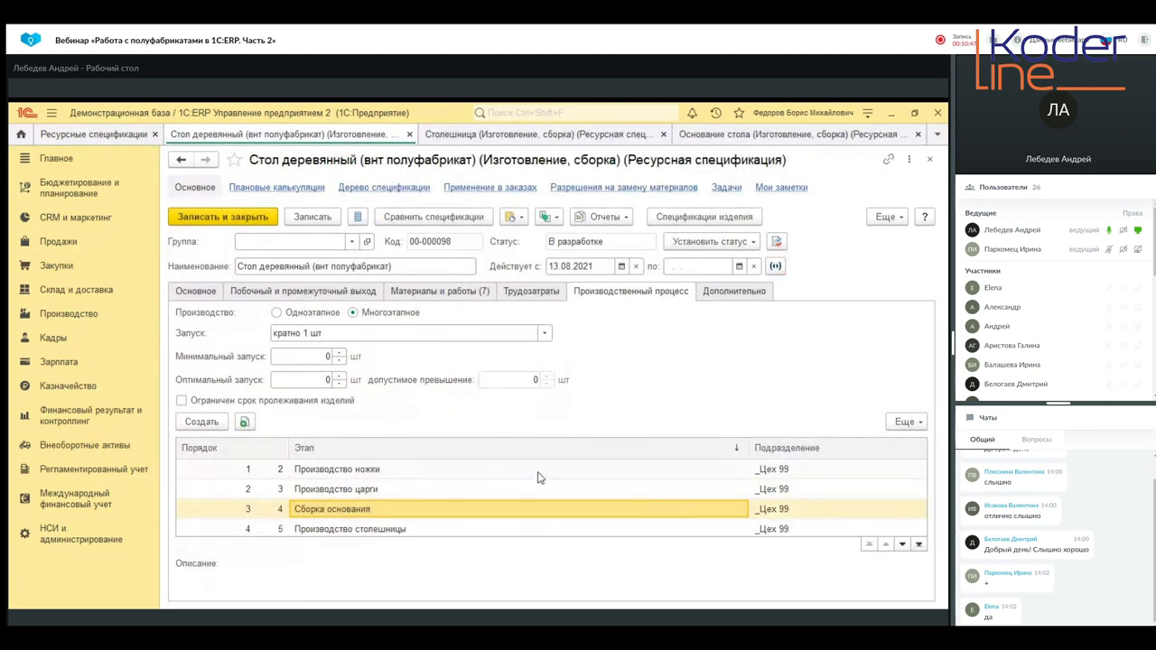
pyautogui.scroll(-2, 538, 476)
pyautogui.scroll(2, 540, 476)
pyautogui.scroll(-2, 427, 485)
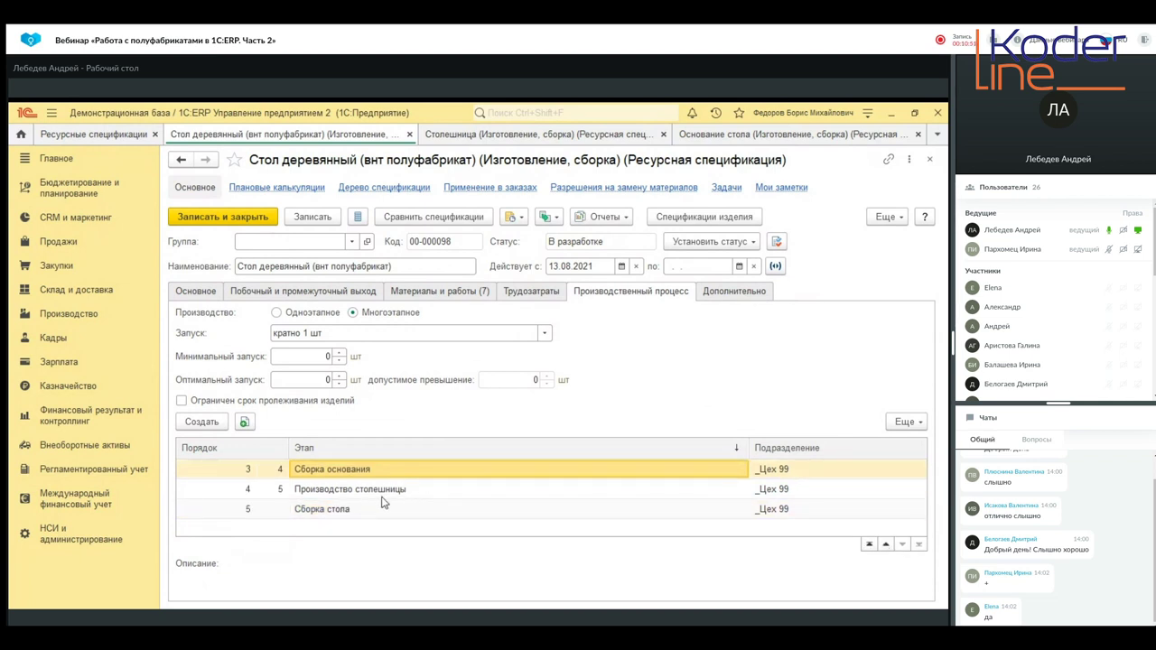
pyautogui.scroll(2, 385, 503)
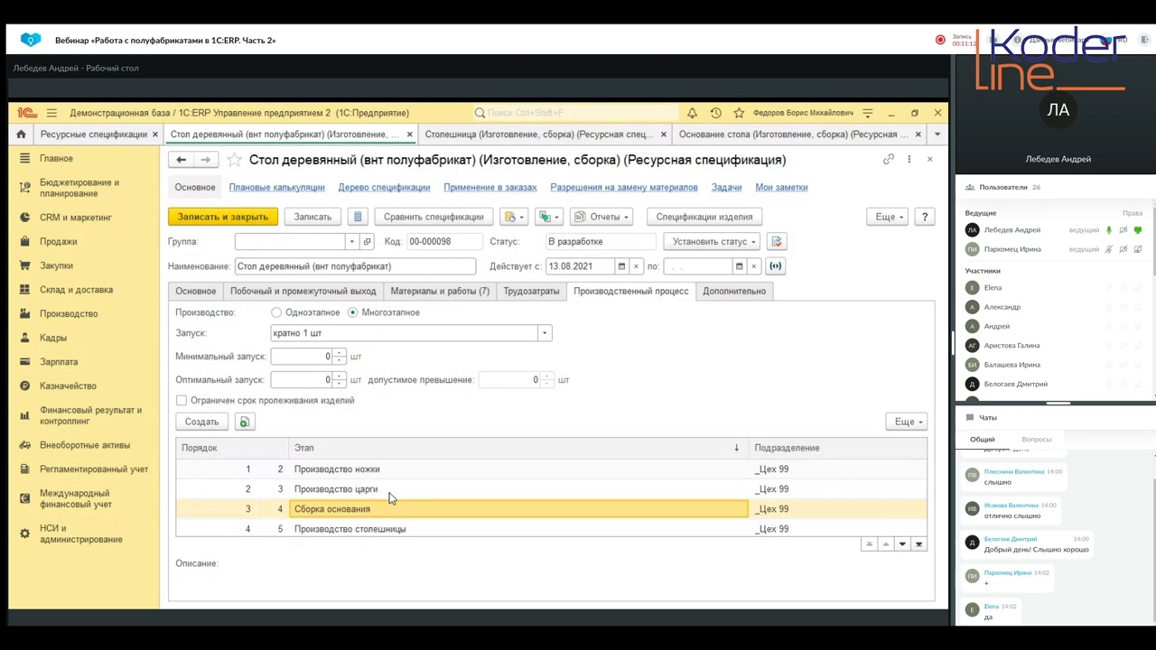
pyautogui.scroll(-1, 481, 499)
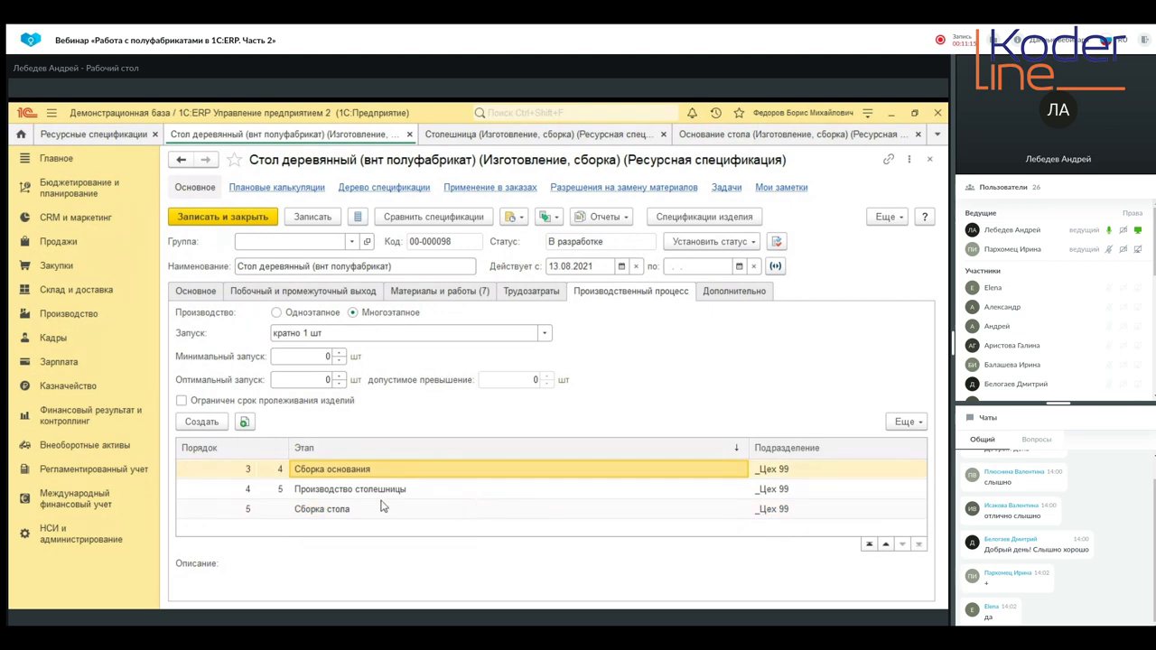
pyautogui.click(298, 490)
pyautogui.scroll(1, 312, 490)
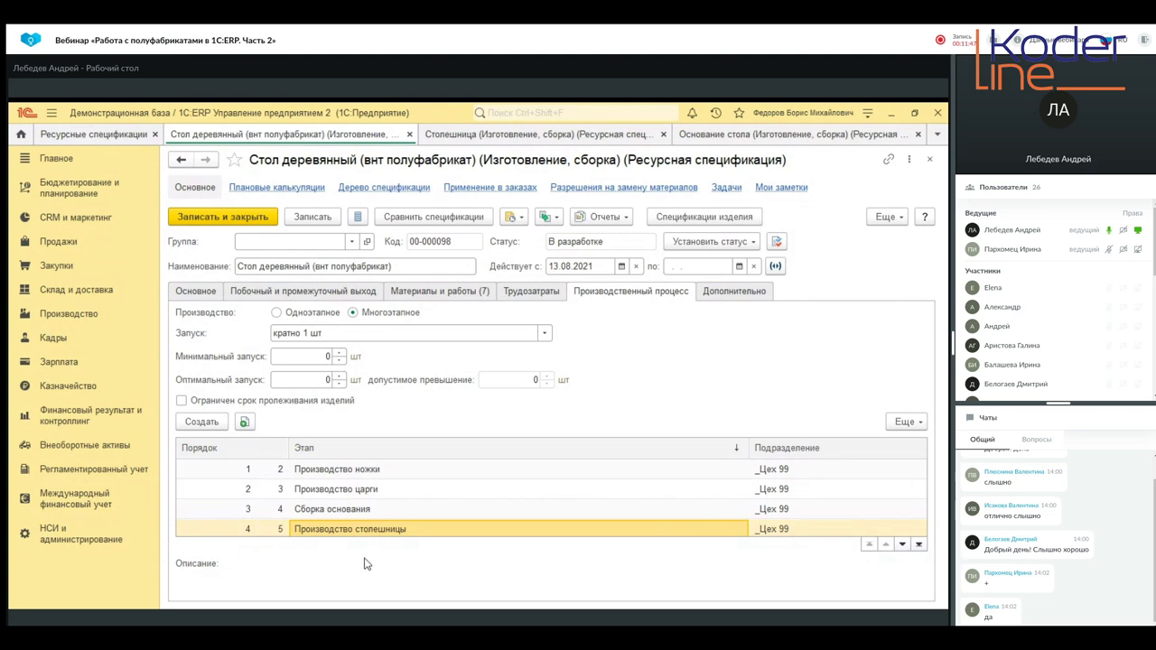
pyautogui.scroll(-2, 386, 516)
pyautogui.scroll(2, 391, 518)
# Set the costing item (Статья калькуляции) to Материалы основные for all seven rows of materials and works.
pyautogui.click(461, 294)
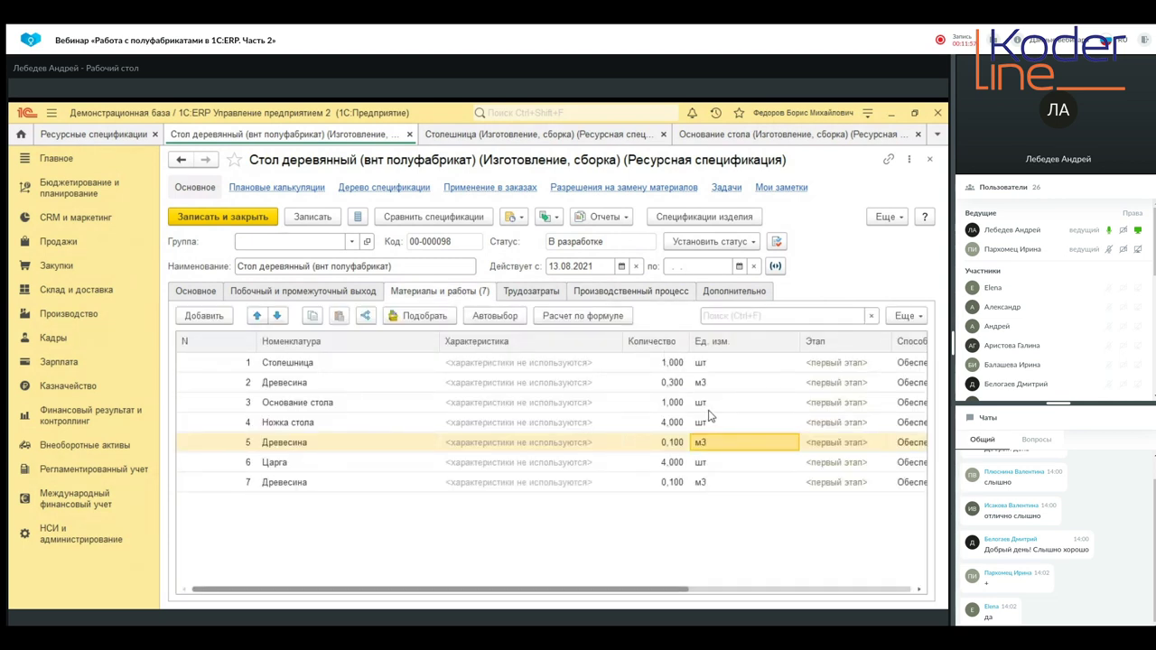
pyautogui.moveTo(260, 595); pyautogui.dragTo(447, 594)
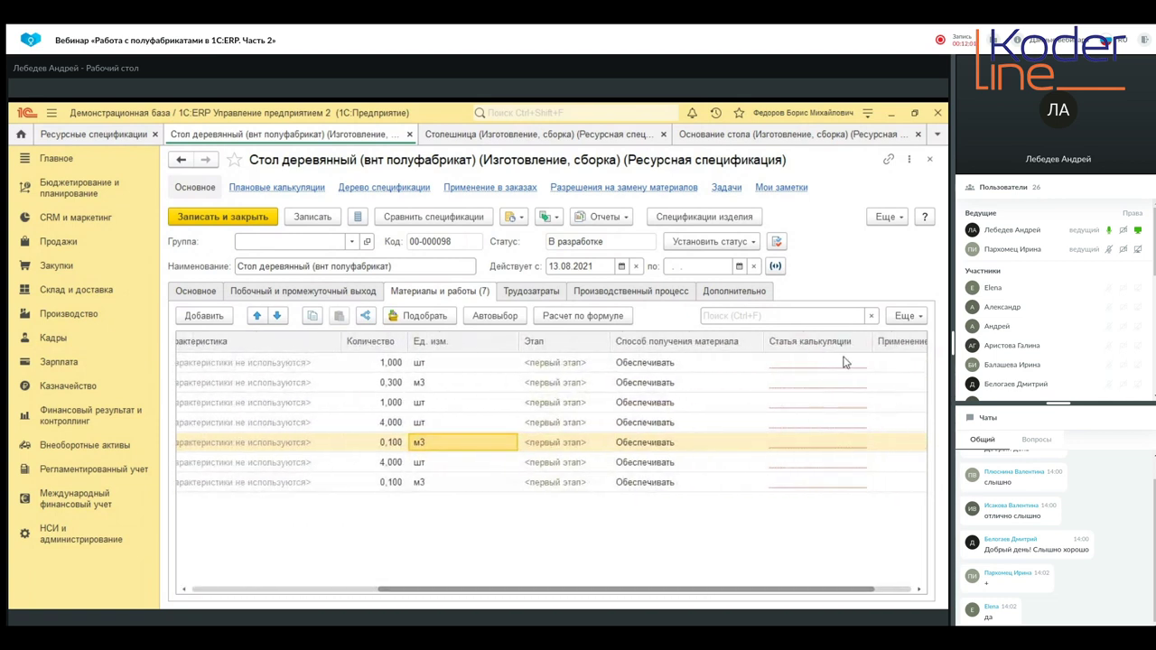
pyautogui.doubleClick(793, 363)
pyautogui.click(791, 382)
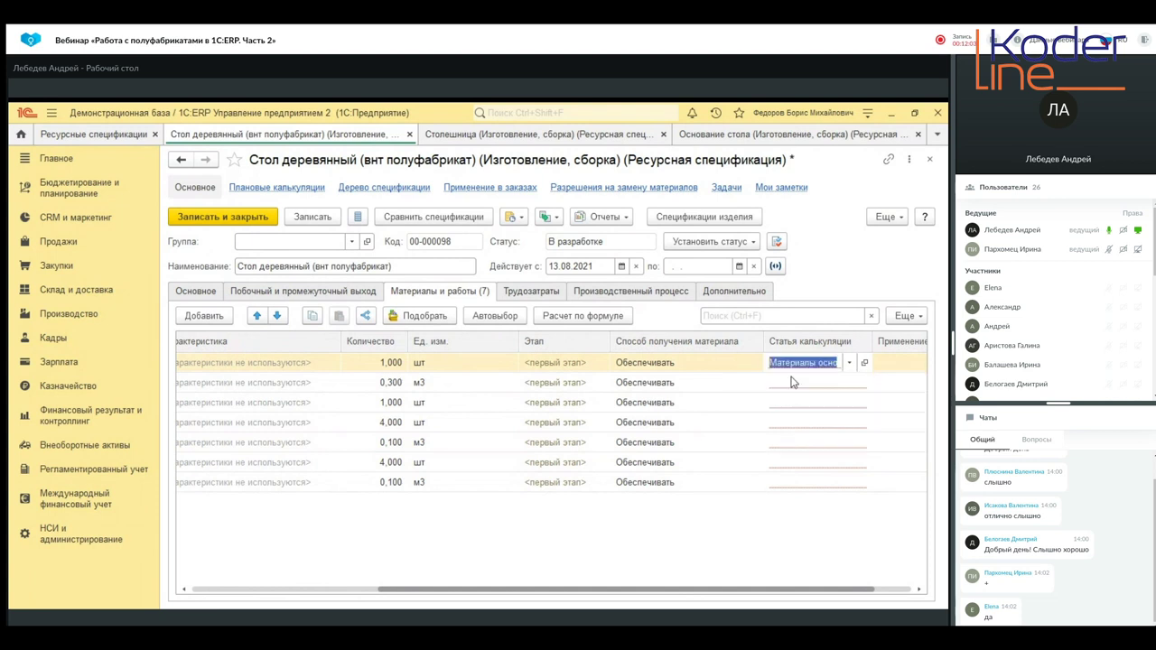
pyautogui.doubleClick(792, 382)
pyautogui.click(791, 404)
pyautogui.doubleClick(791, 402)
pyautogui.click(782, 423)
pyautogui.doubleClick(791, 422)
pyautogui.click(786, 444)
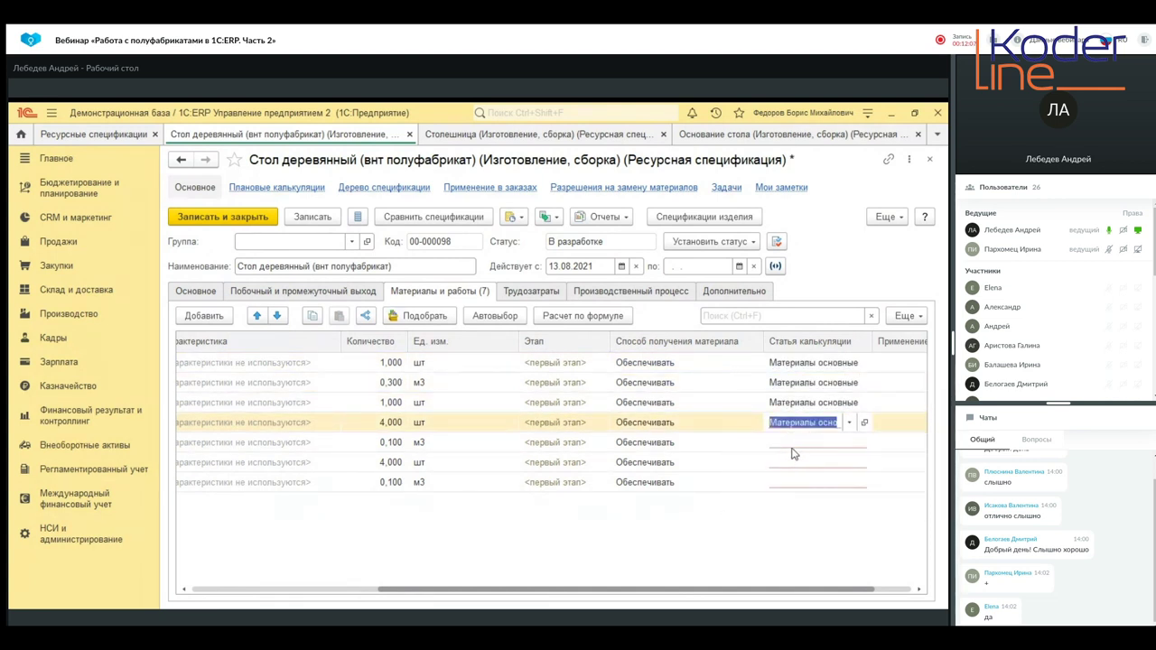
pyautogui.doubleClick(791, 443)
pyautogui.click(786, 464)
pyautogui.doubleClick(793, 462)
pyautogui.click(782, 484)
pyautogui.doubleClick(792, 482)
pyautogui.click(783, 504)
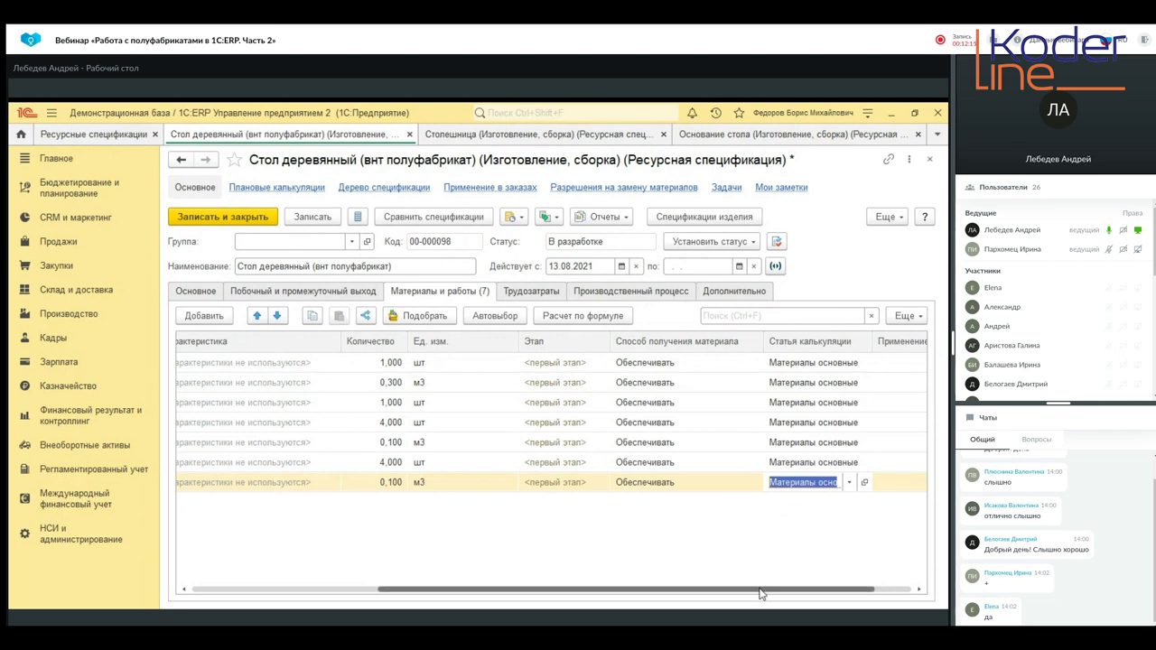
# Assign the Столешница material row to the stage Сборка стола.
pyautogui.moveTo(761, 593); pyautogui.dragTo(599, 592)
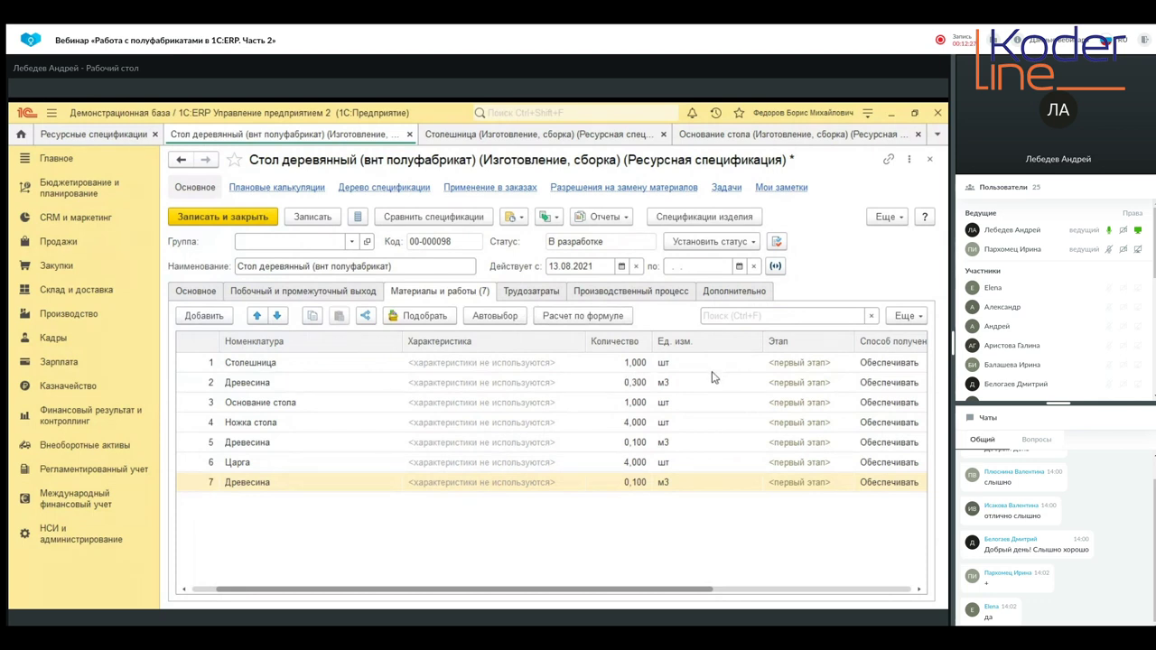
pyautogui.click(780, 361)
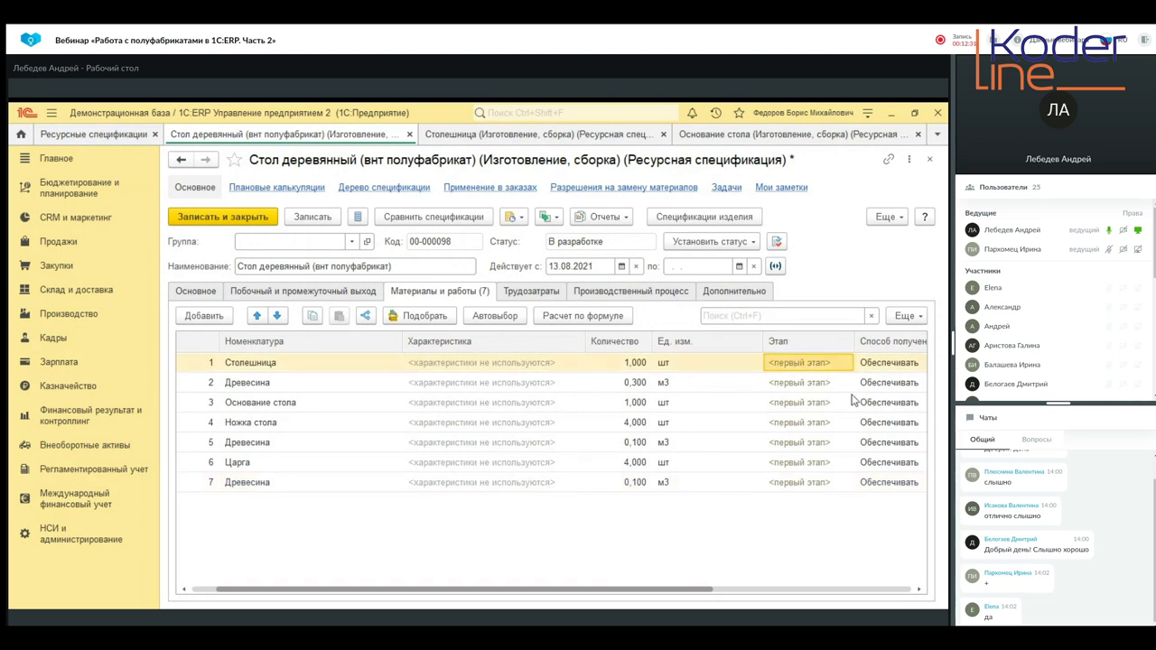
pyautogui.click(821, 365)
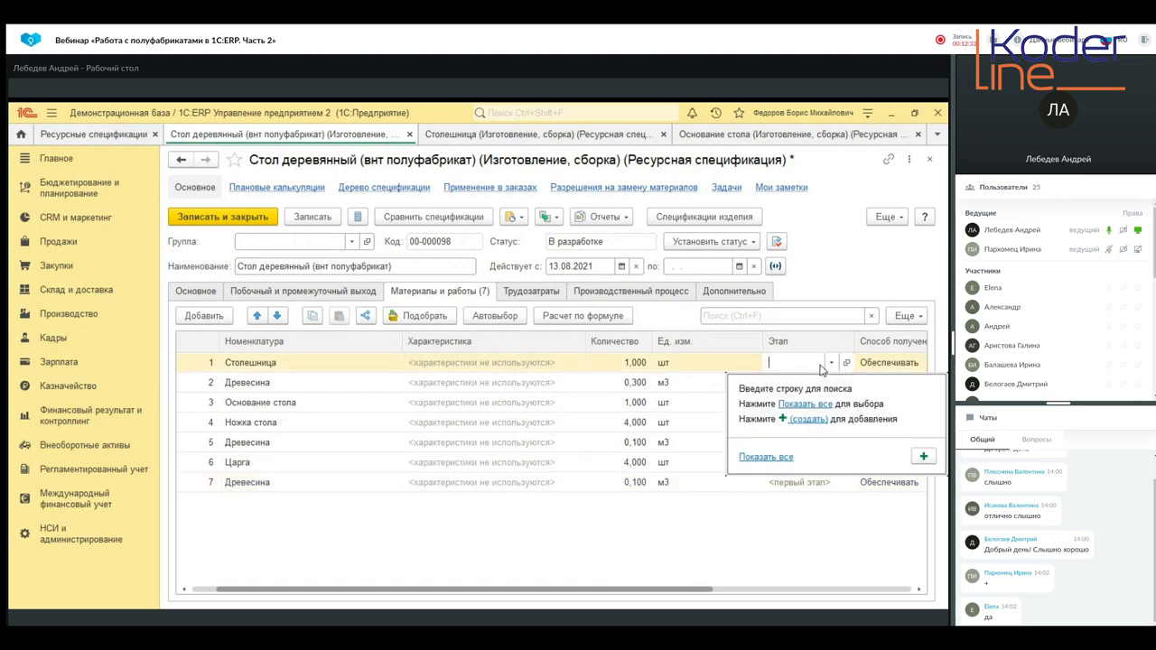
pyautogui.click(831, 364)
pyautogui.click(831, 365)
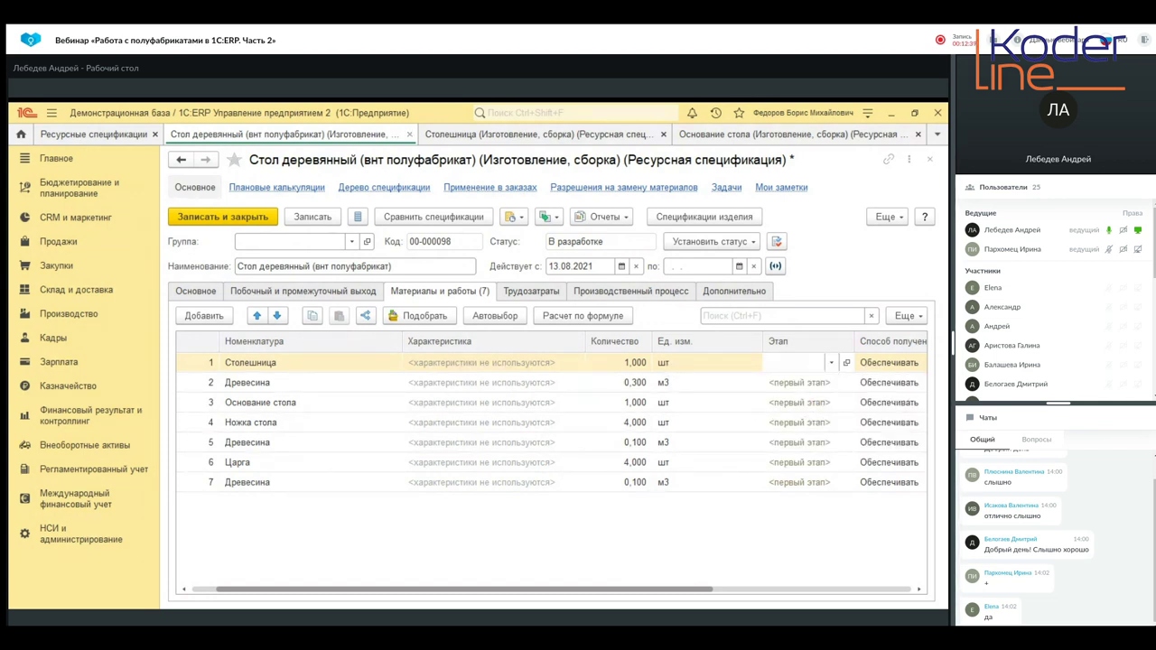
pyautogui.click(805, 414)
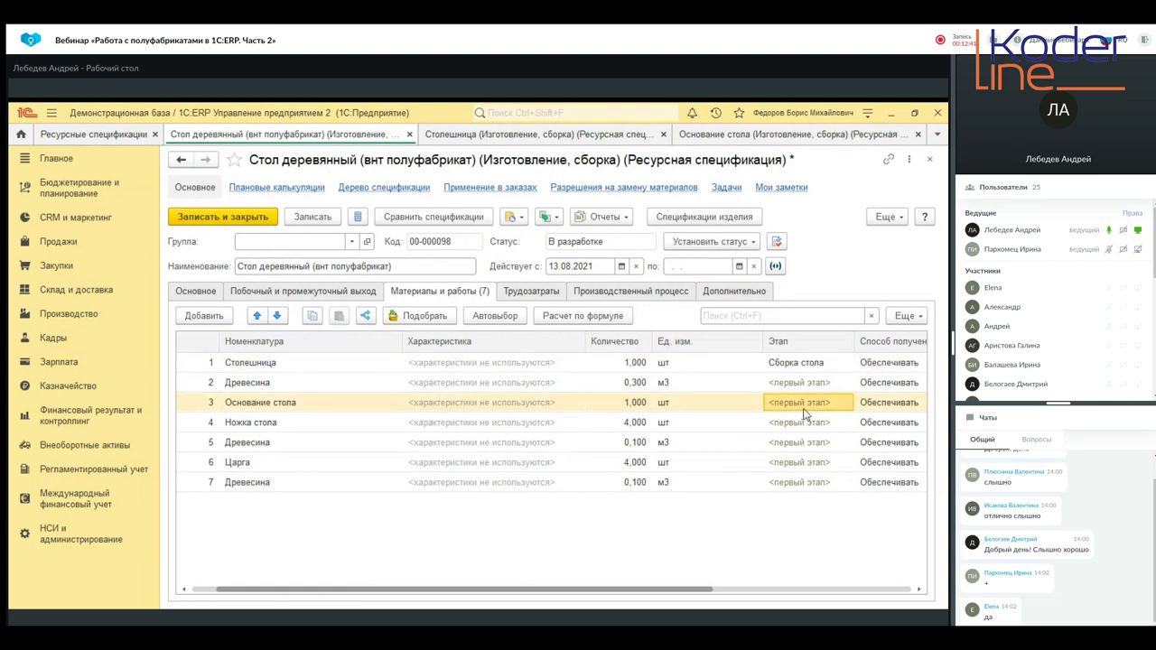
# Assign the Древесина row with quantity 0,300 м3, below Столешница, to the stage Производство столешницы.
pyautogui.click(802, 387)
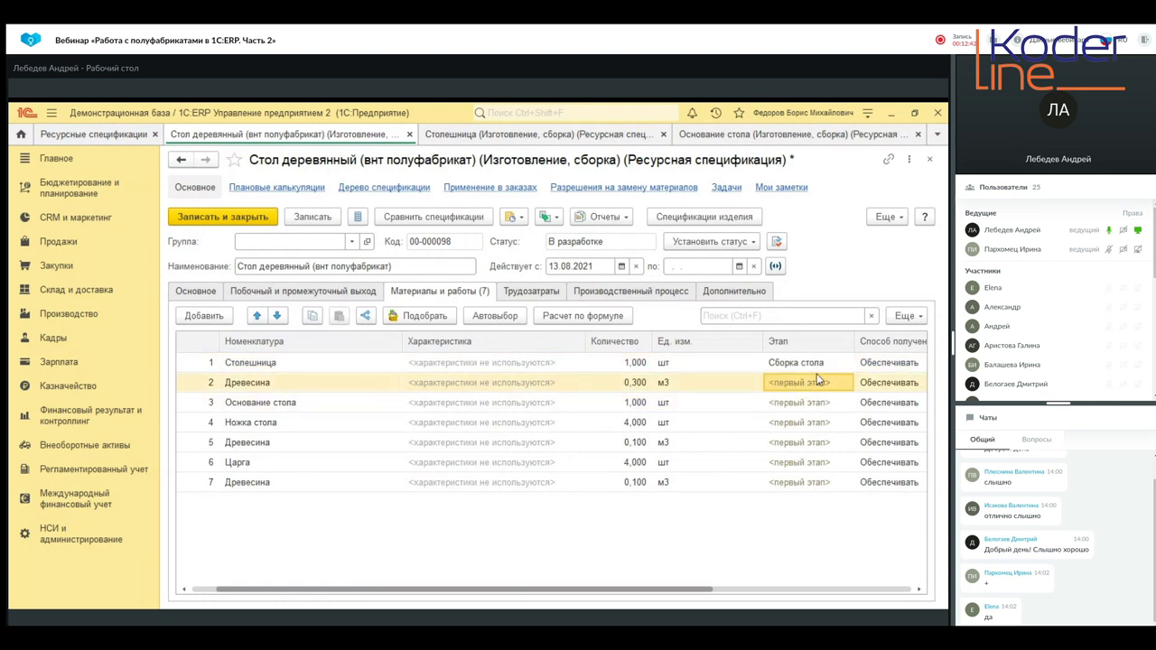
pyautogui.moveTo(250, 591)
pyautogui.mouseDown()
pyautogui.moveTo(307, 595)
pyautogui.moveTo(253, 594)
pyautogui.mouseUp()
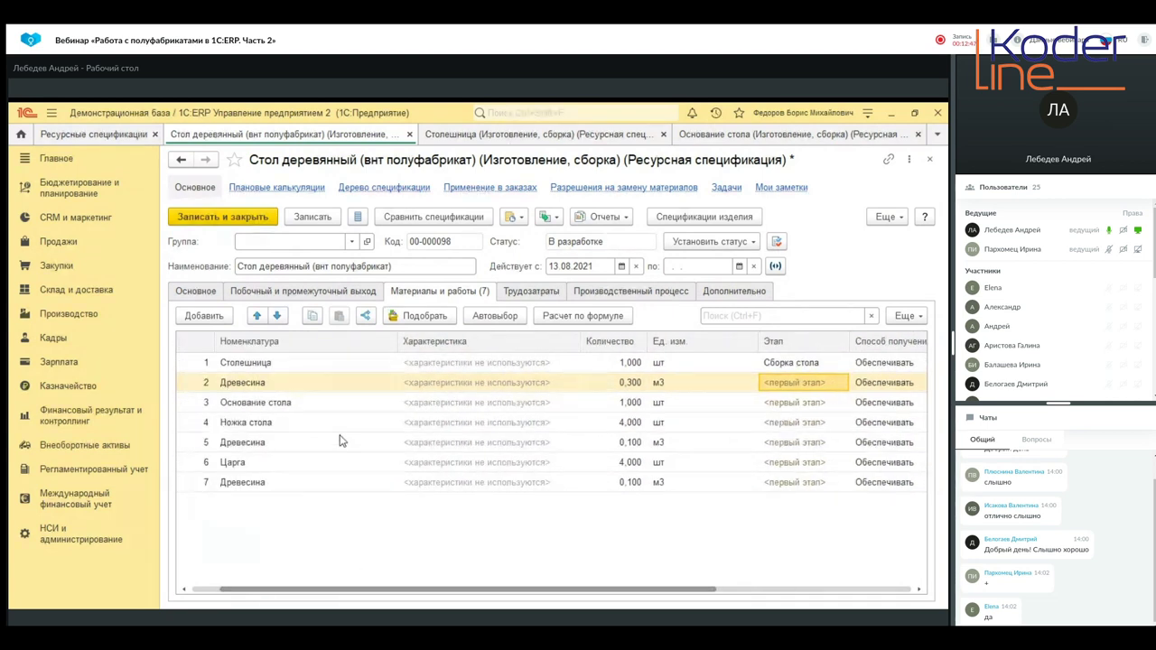
pyautogui.click(824, 388)
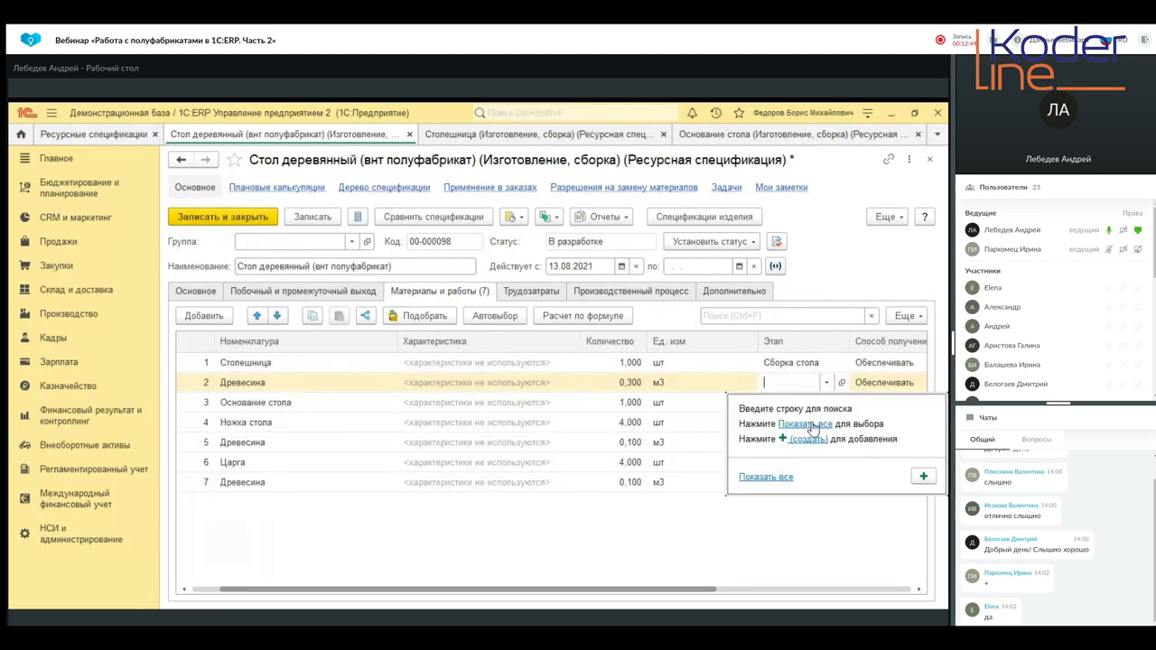
pyautogui.click(807, 423)
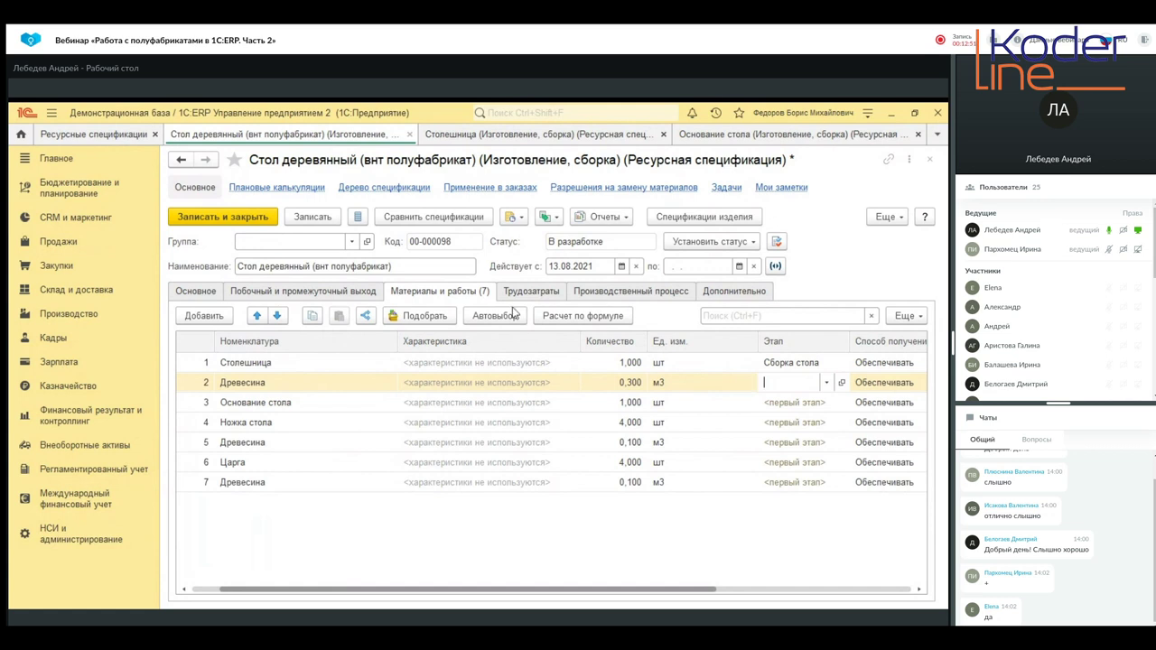
pyautogui.click(774, 406)
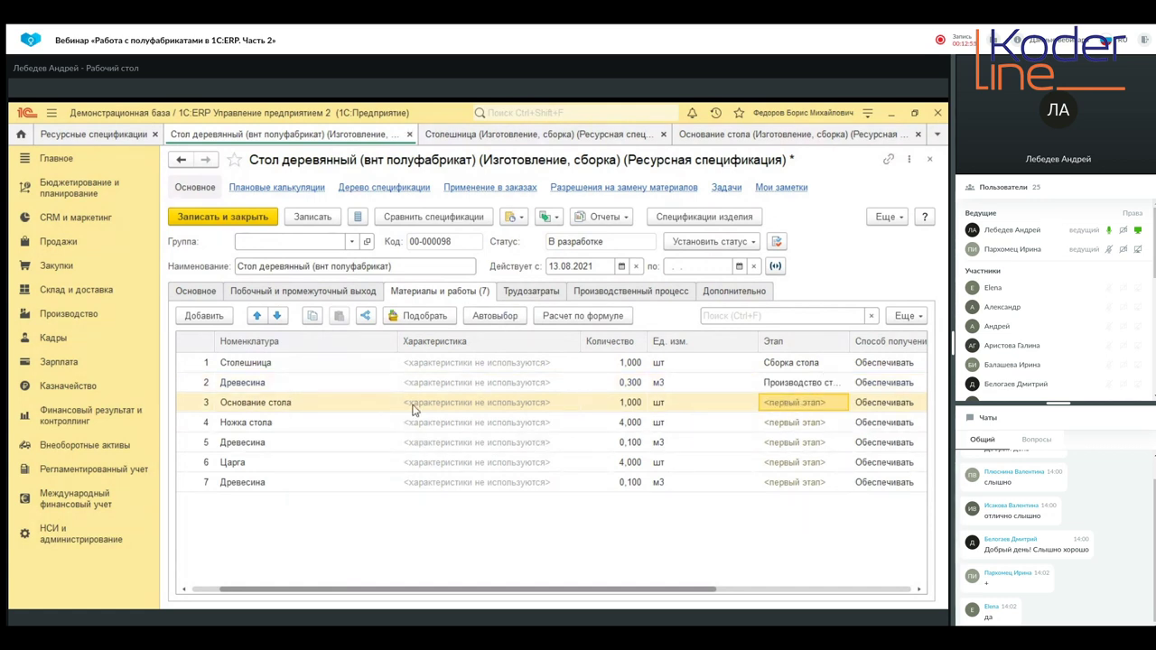
# Assign the Основание стола material row to the stage Сборка стола.
pyautogui.click(833, 407)
pyautogui.click(828, 405)
pyautogui.click(828, 405)
pyautogui.click(805, 443)
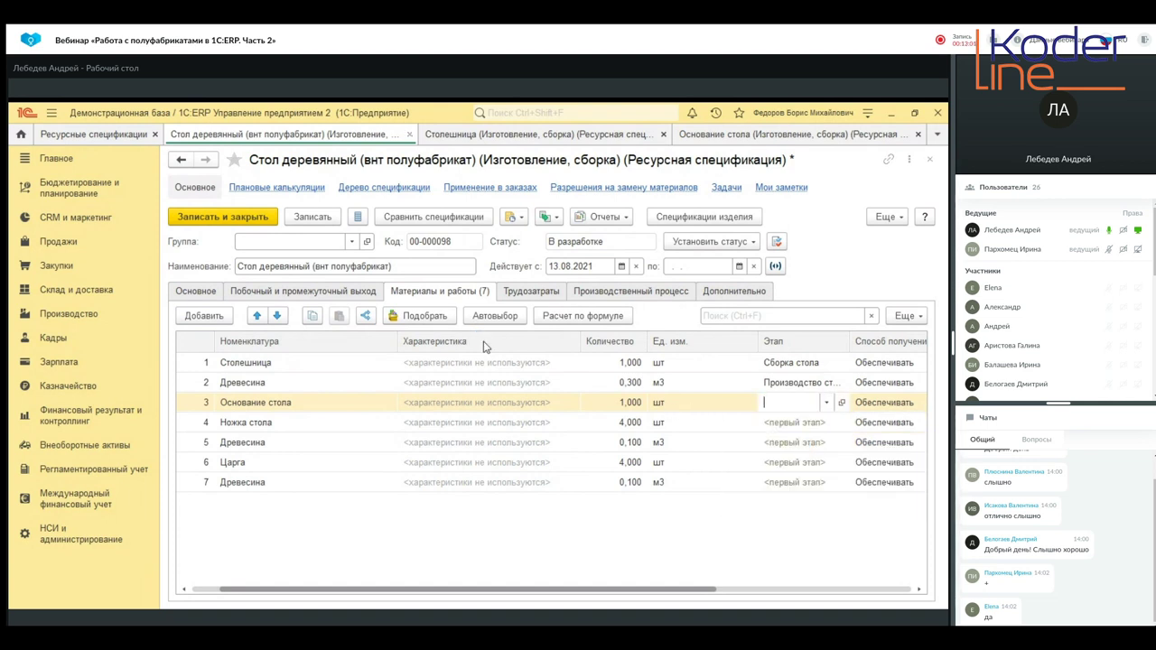
# Assign the Ножка стола and Царга material rows to the stage Сборка основания, and widen the Этап column.
pyautogui.click(811, 425)
pyautogui.click(825, 425)
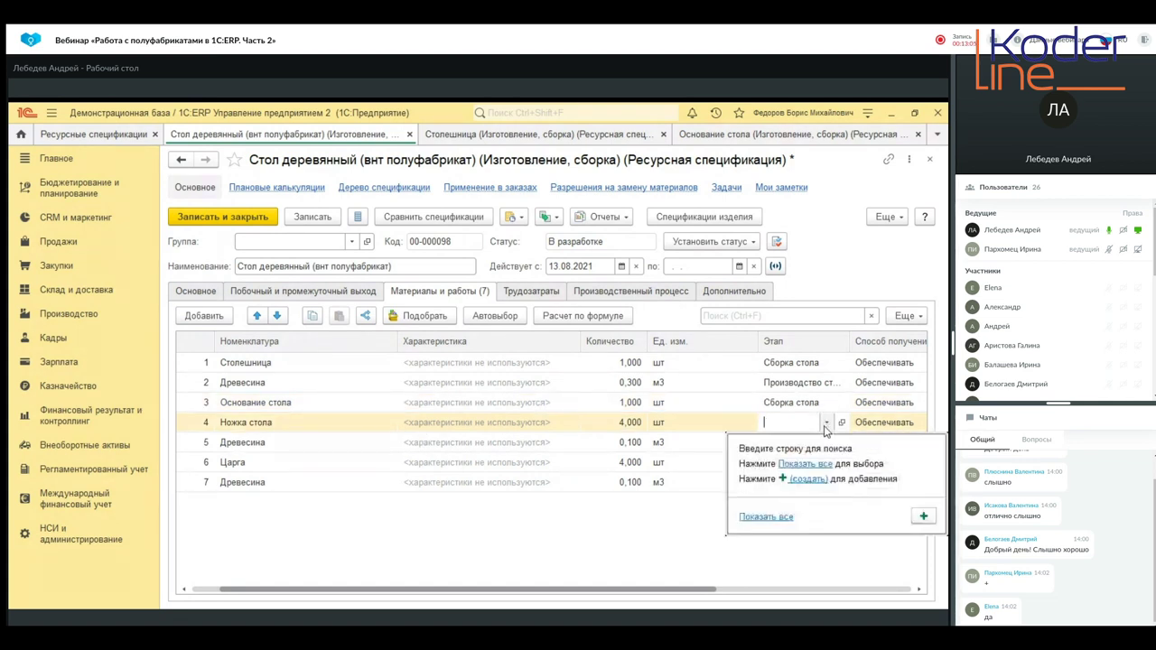
pyautogui.click(791, 461)
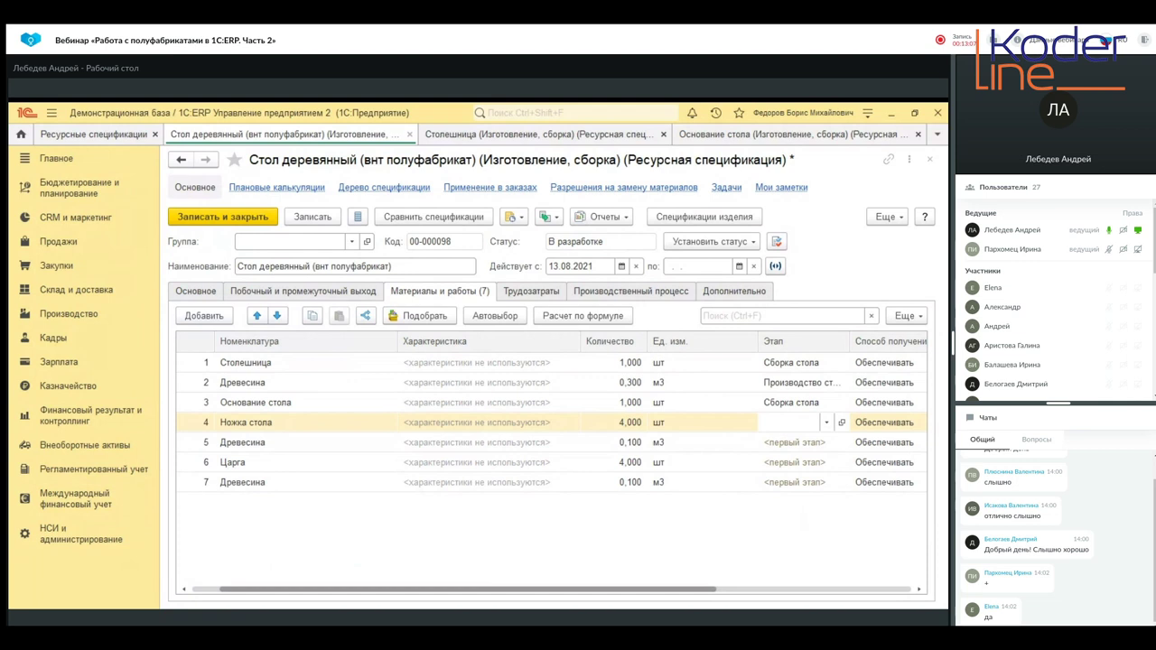
pyautogui.click(772, 463)
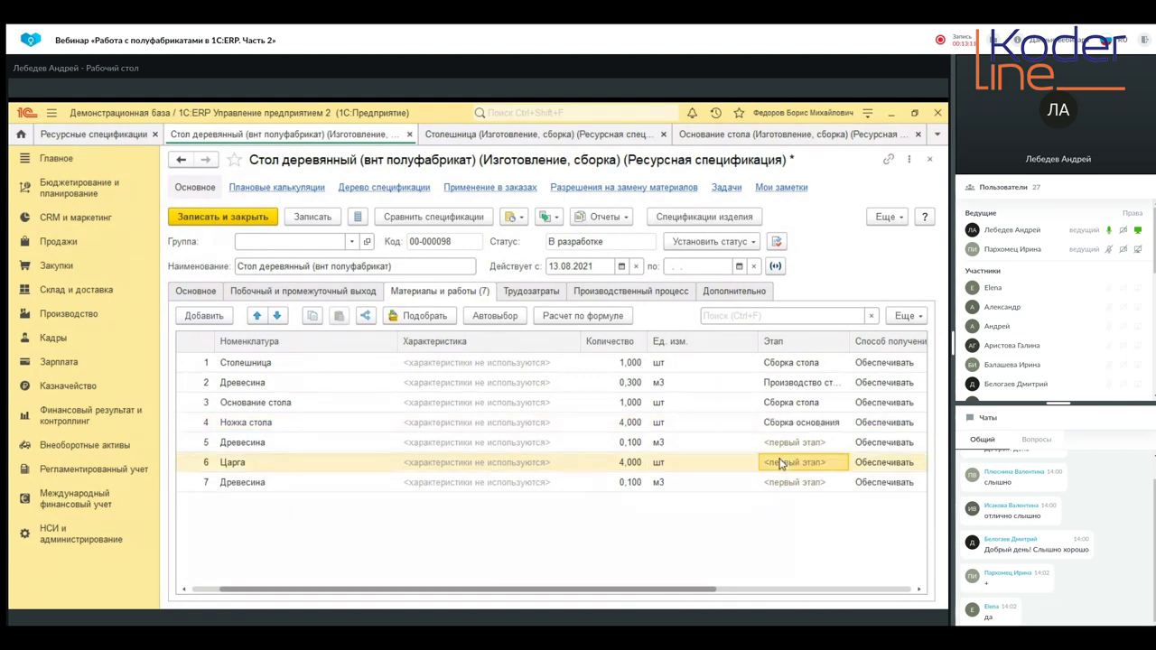
pyautogui.click(828, 465)
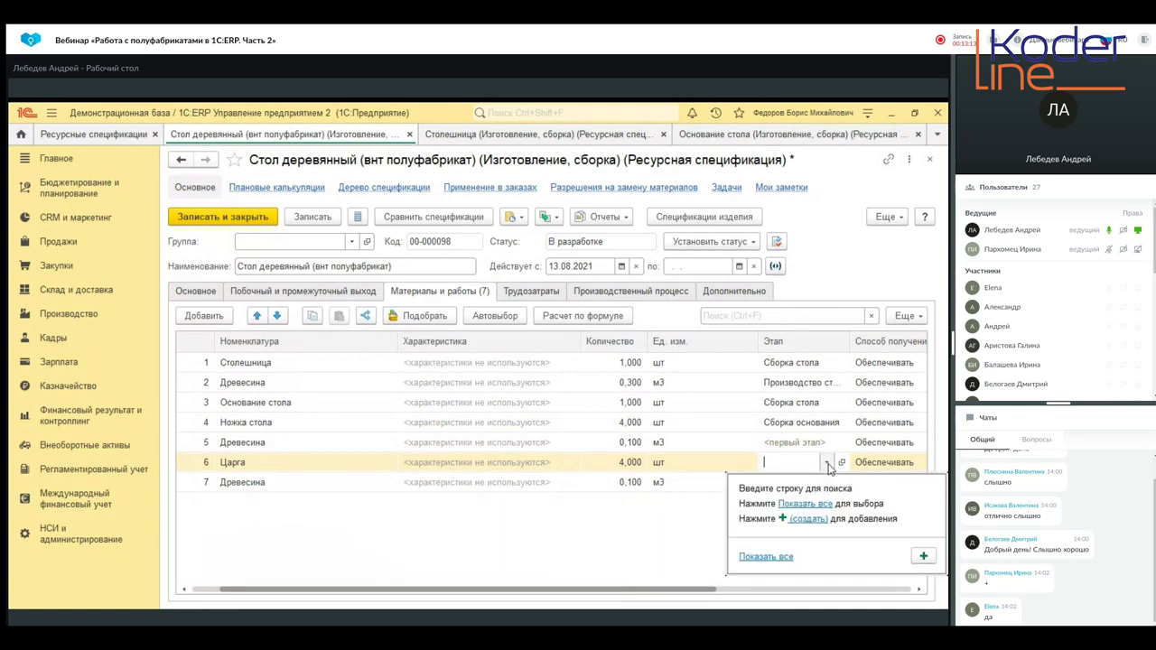
pyautogui.click(795, 501)
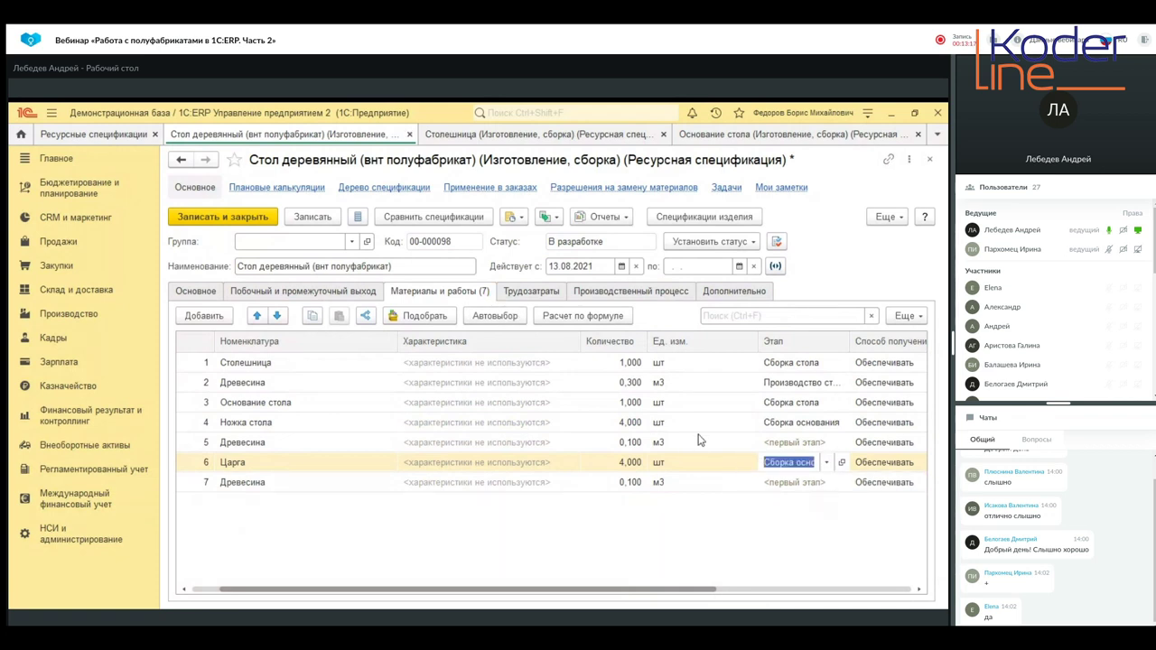
pyautogui.press('Return')
pyautogui.moveTo(850, 338); pyautogui.dragTo(882, 337)
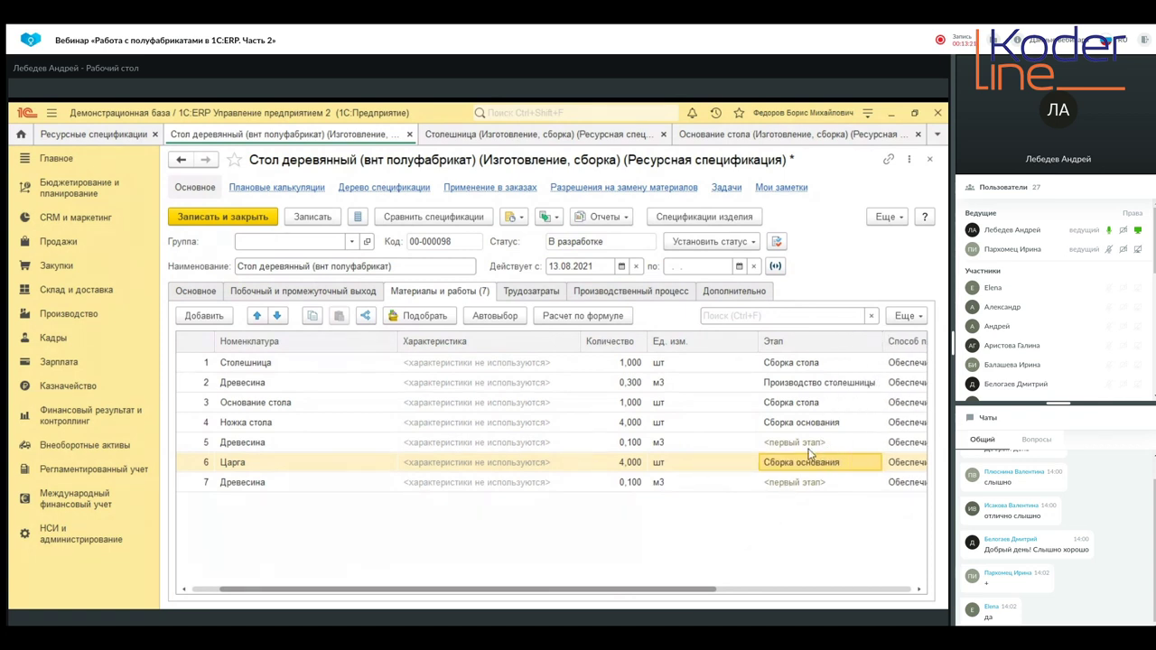
# Save the specification and rename its first production stage as 1.Производство ножки, saving the stage.
pyautogui.click(656, 296)
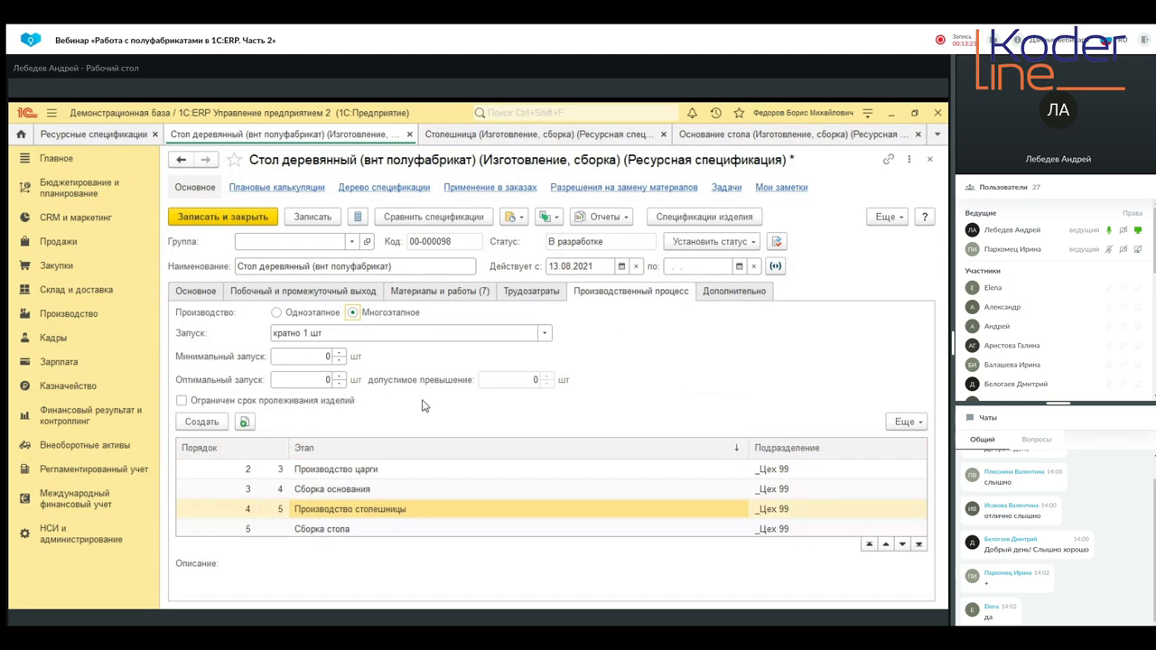
pyautogui.click(342, 490)
pyautogui.scroll(1, 342, 495)
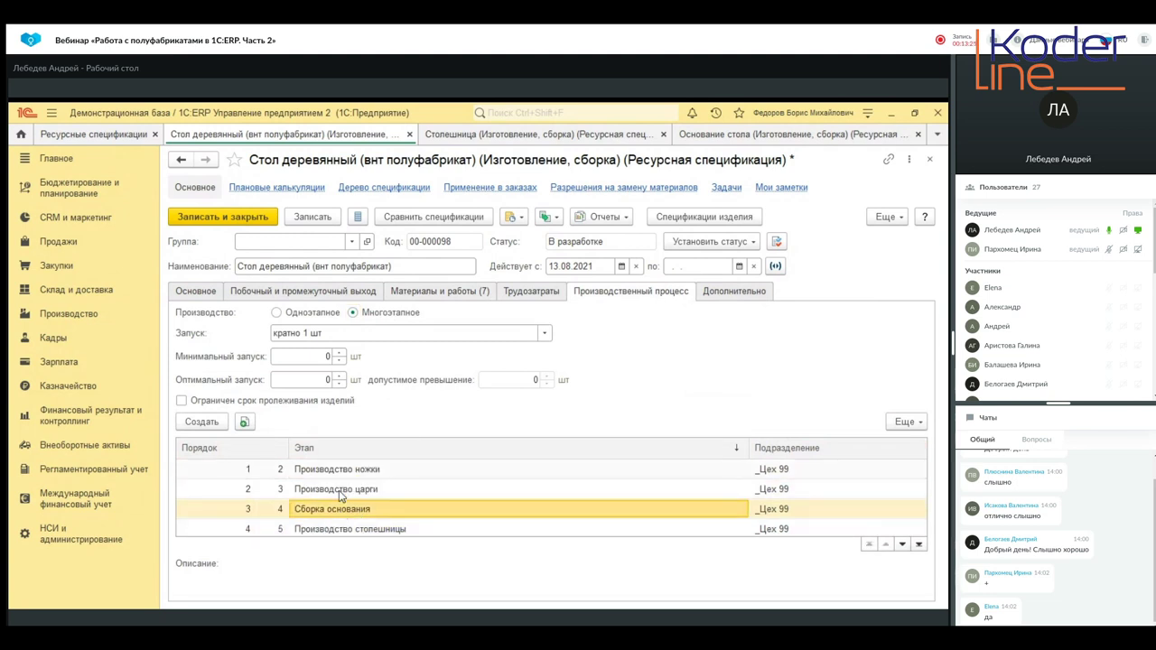
pyautogui.doubleClick(366, 473)
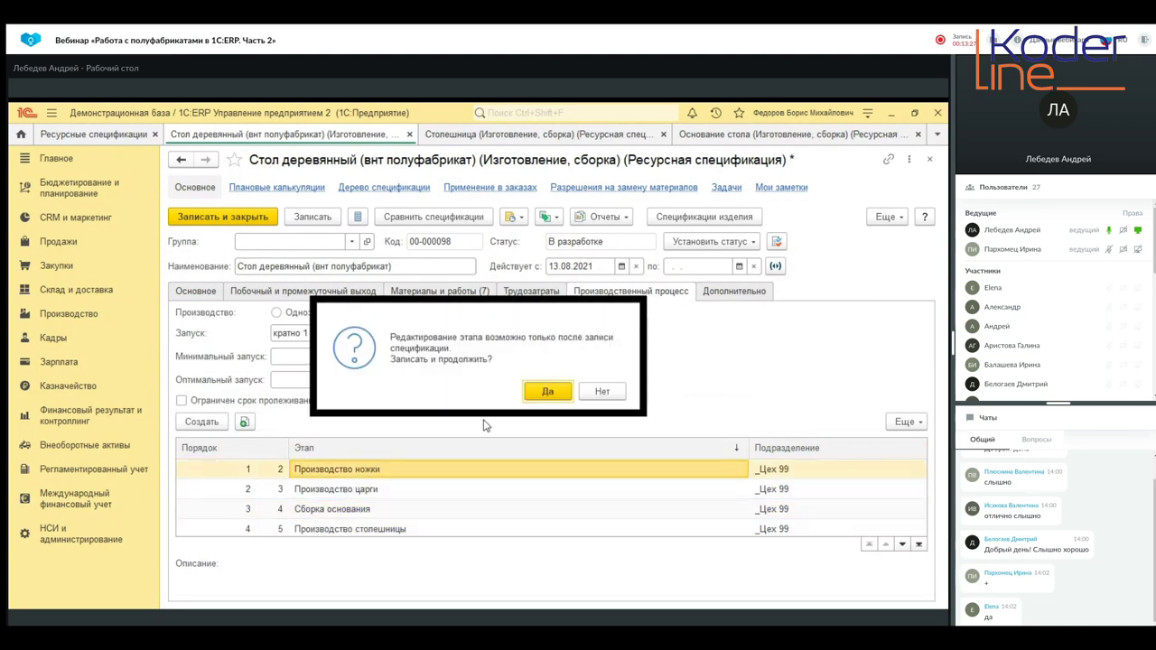
pyautogui.click(549, 392)
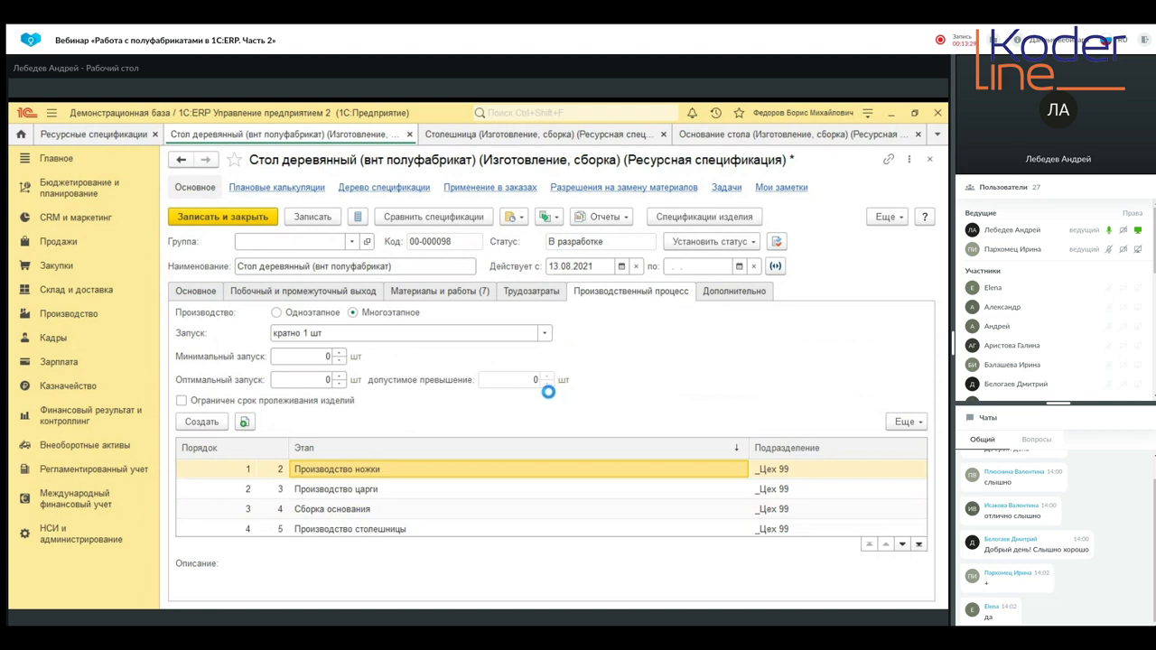
pyautogui.click(417, 313)
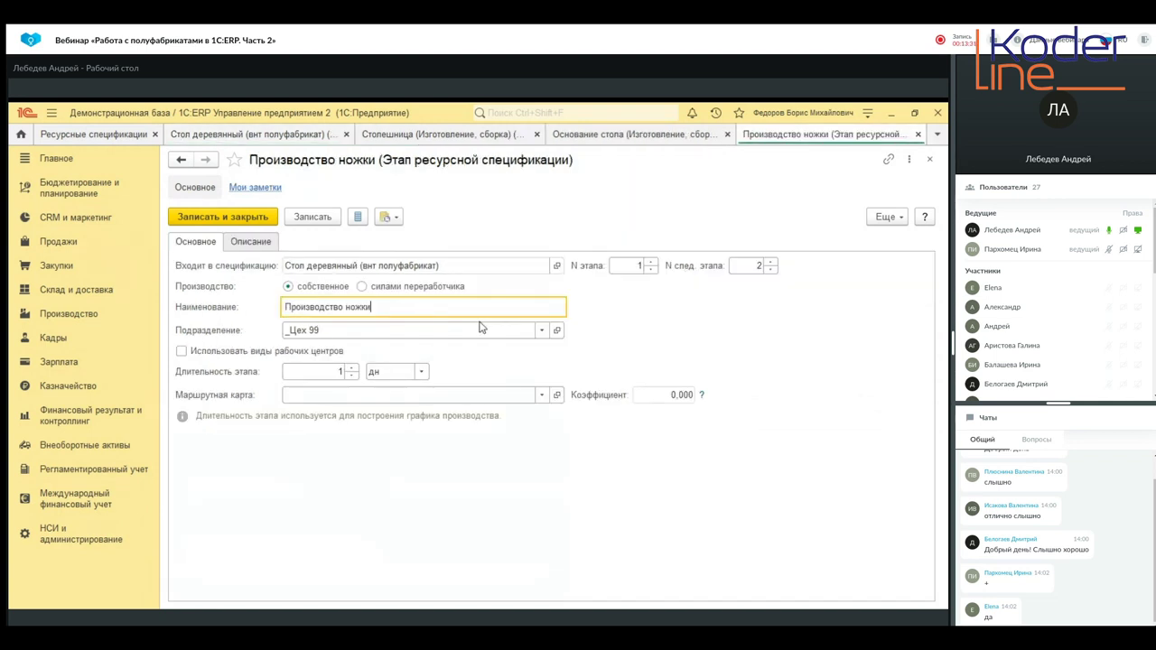
pyautogui.write('1.')
pyautogui.click(228, 221)
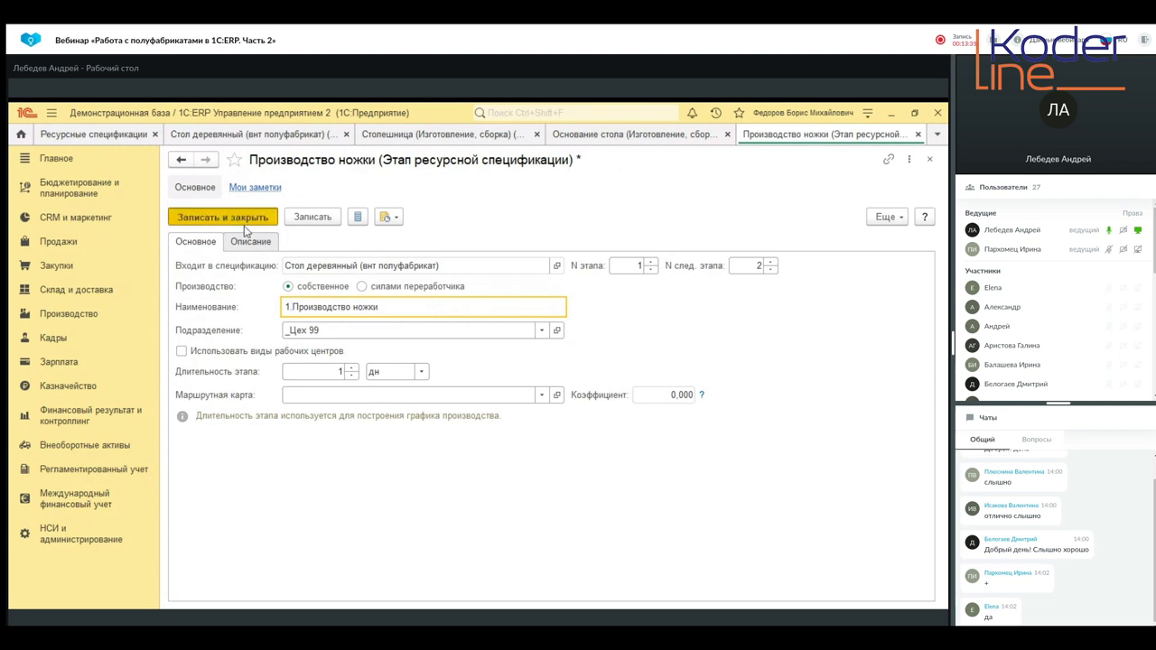
# Rename the second production stage as 2.Производство царги and save it.
pyautogui.doubleClick(322, 490)
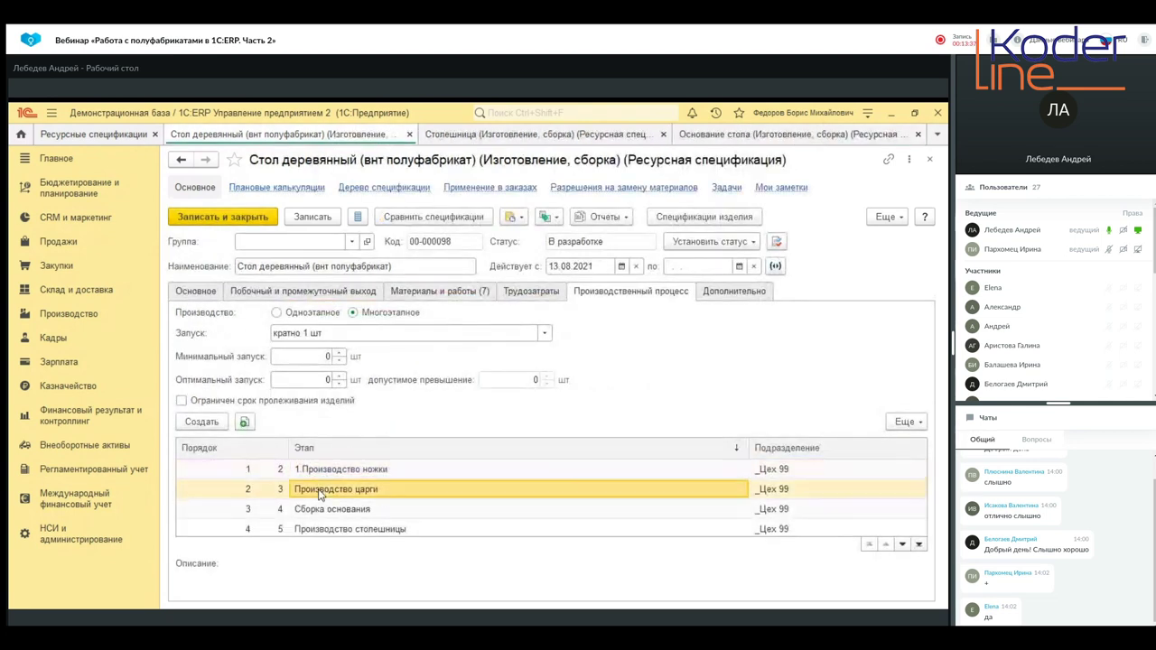
pyautogui.click(421, 309)
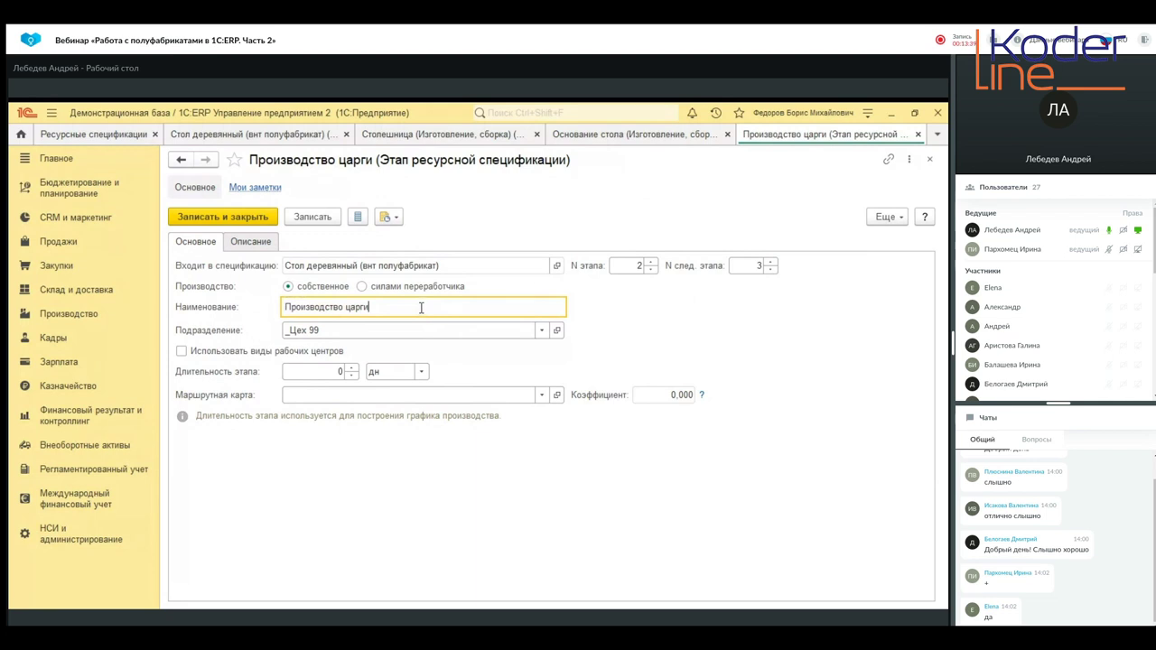
pyautogui.press('Home')
pyautogui.write('2.')
pyautogui.hotkey('ctrl', 'Return')
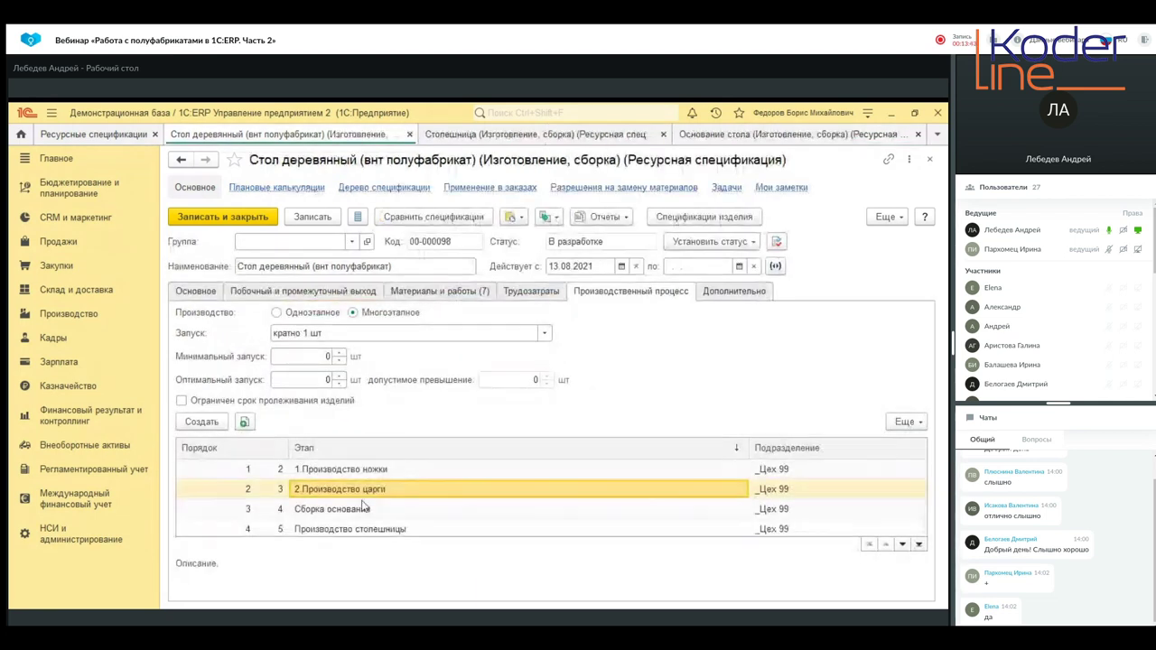
# Rename the third production stage as 3.Сборка основания and save it.
pyautogui.click(355, 510)
pyautogui.doubleClick(355, 510)
pyautogui.press('Home')
pyautogui.write('3.')
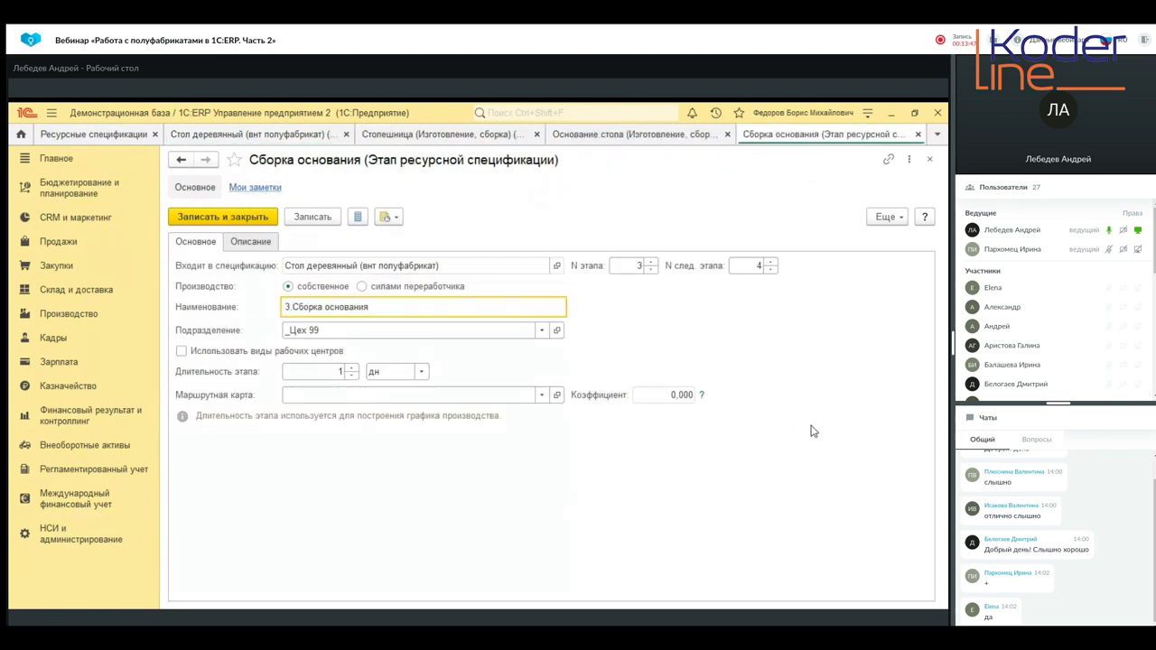
pyautogui.hotkey('ctrl', 'Return')
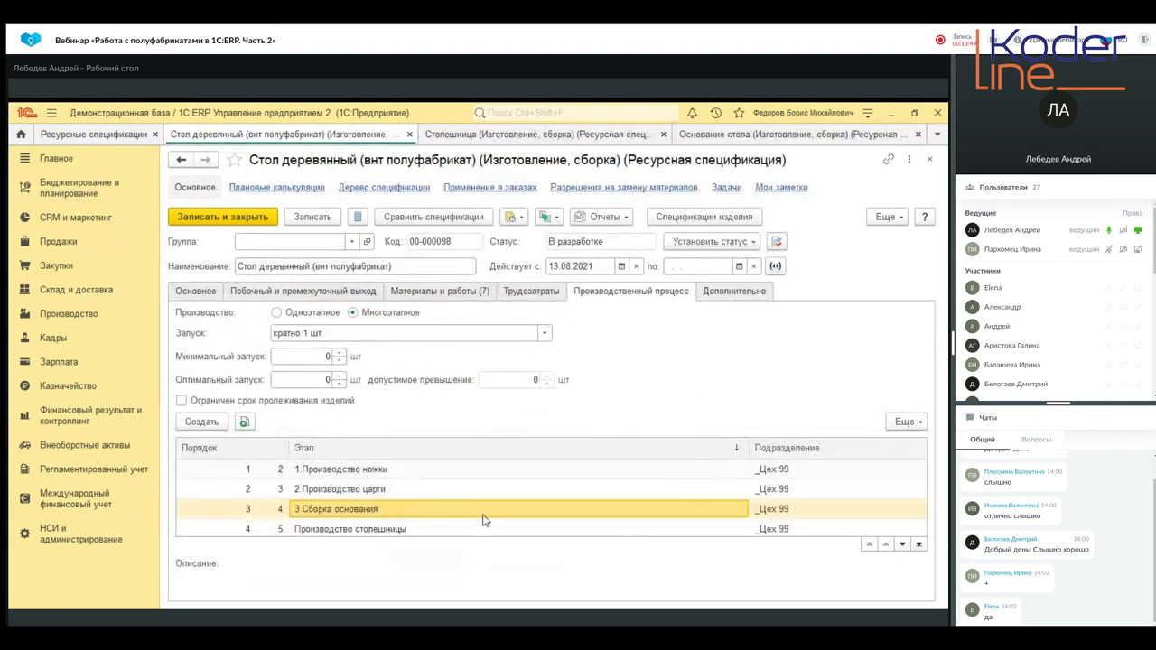
# Rename the fourth production stage as 4.Производство столешницы and save it.
pyautogui.scroll(-2, 483, 520)
pyautogui.click(370, 490)
pyautogui.doubleClick(370, 492)
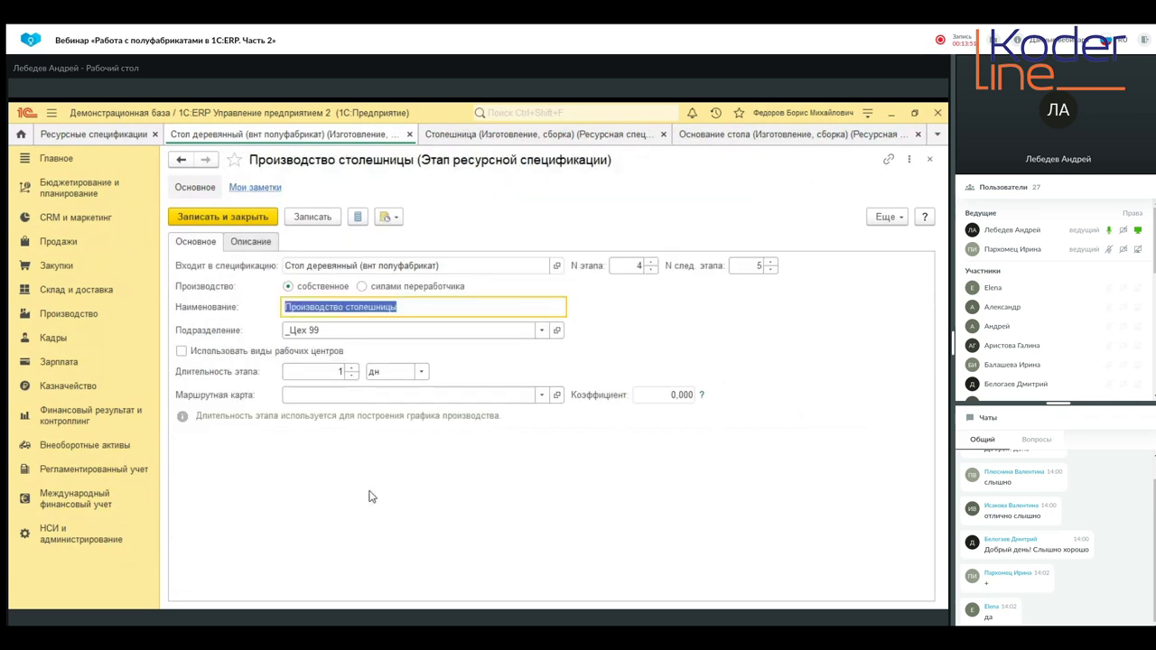
pyautogui.press('Home')
pyautogui.write('4')
pyautogui.press('BackSpace')
pyautogui.write('.')
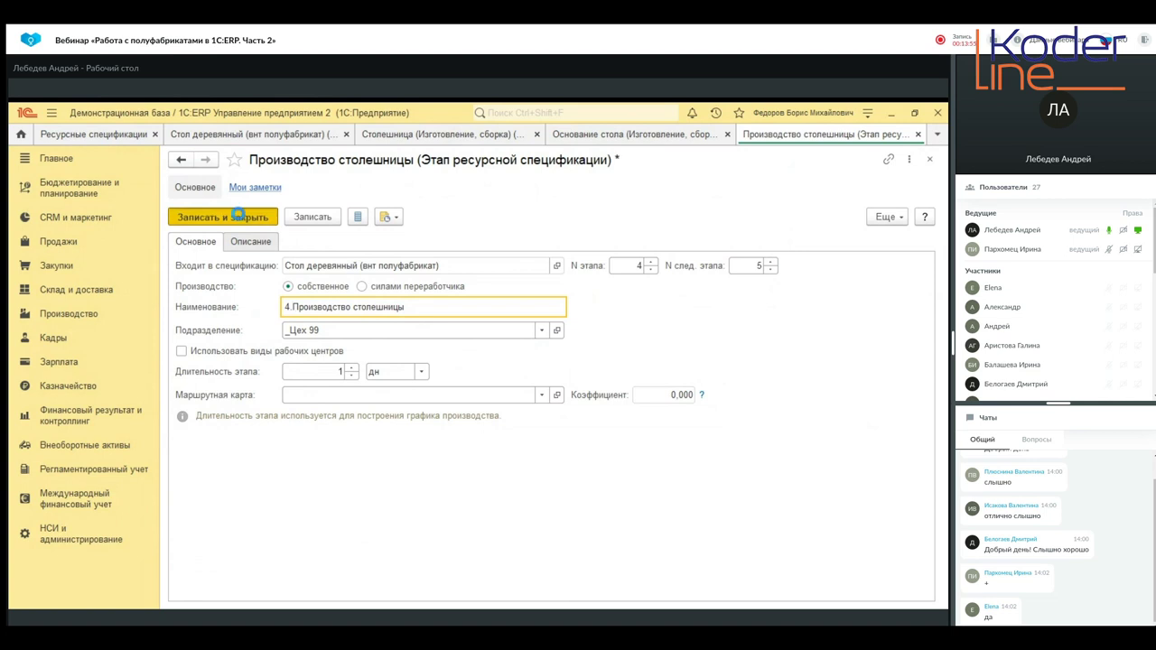
pyautogui.hotkey('ctrl', 'Return')
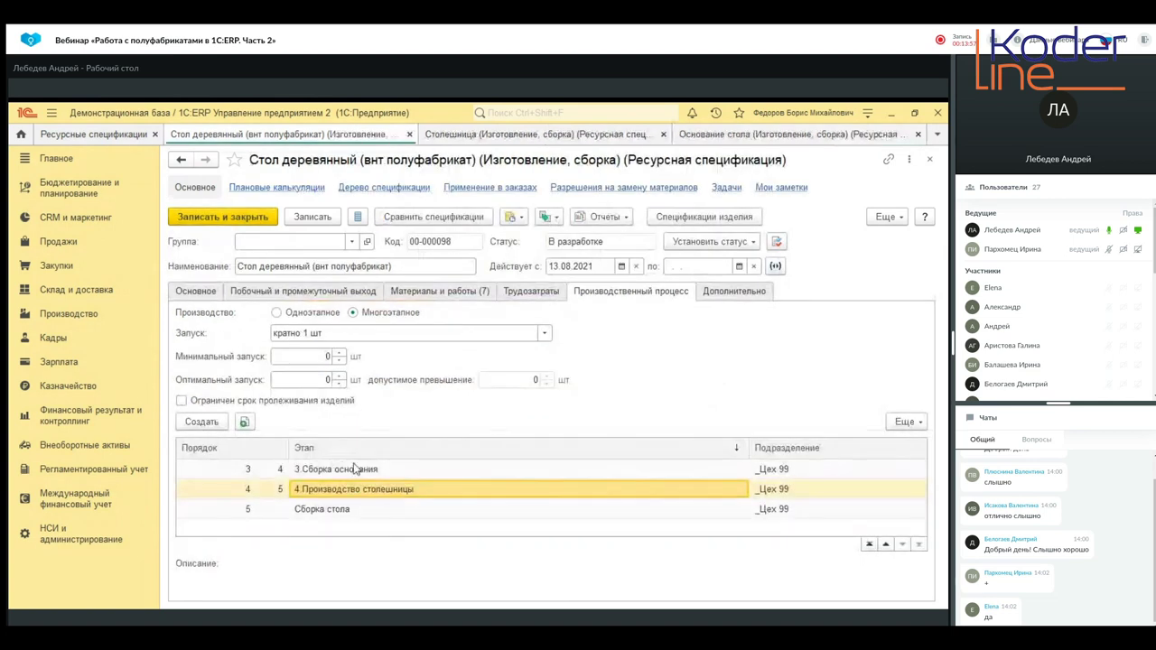
# Rename the fifth production stage as 5.Сборка стола and save it.
pyautogui.doubleClick(336, 511)
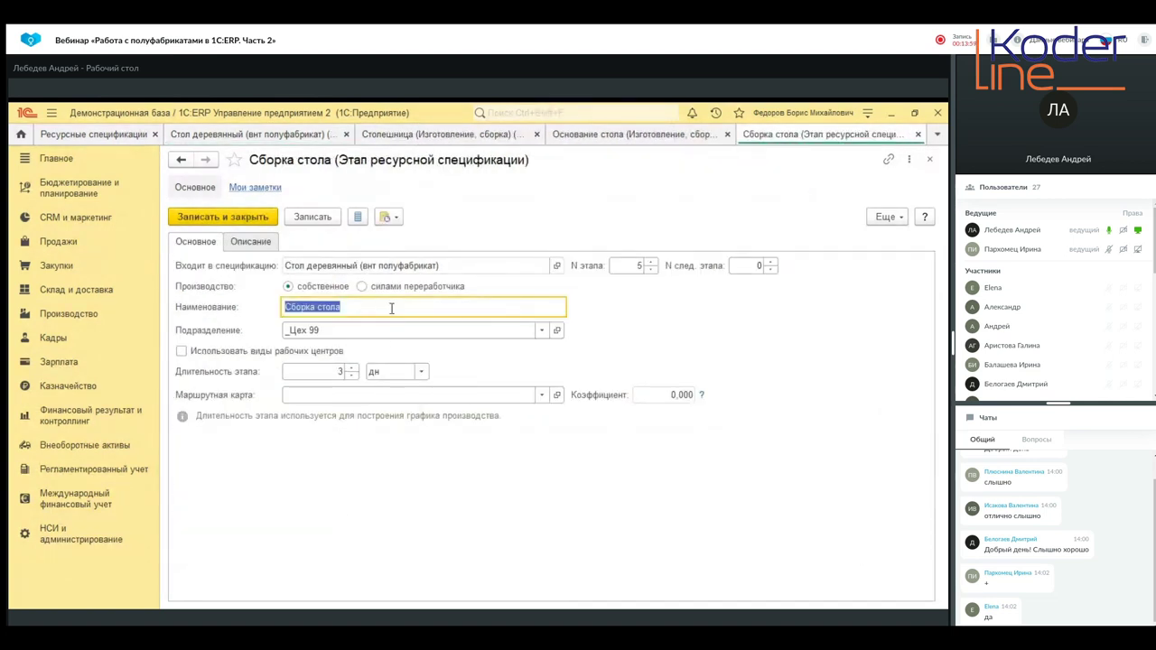
pyautogui.press('Home')
pyautogui.write('5.')
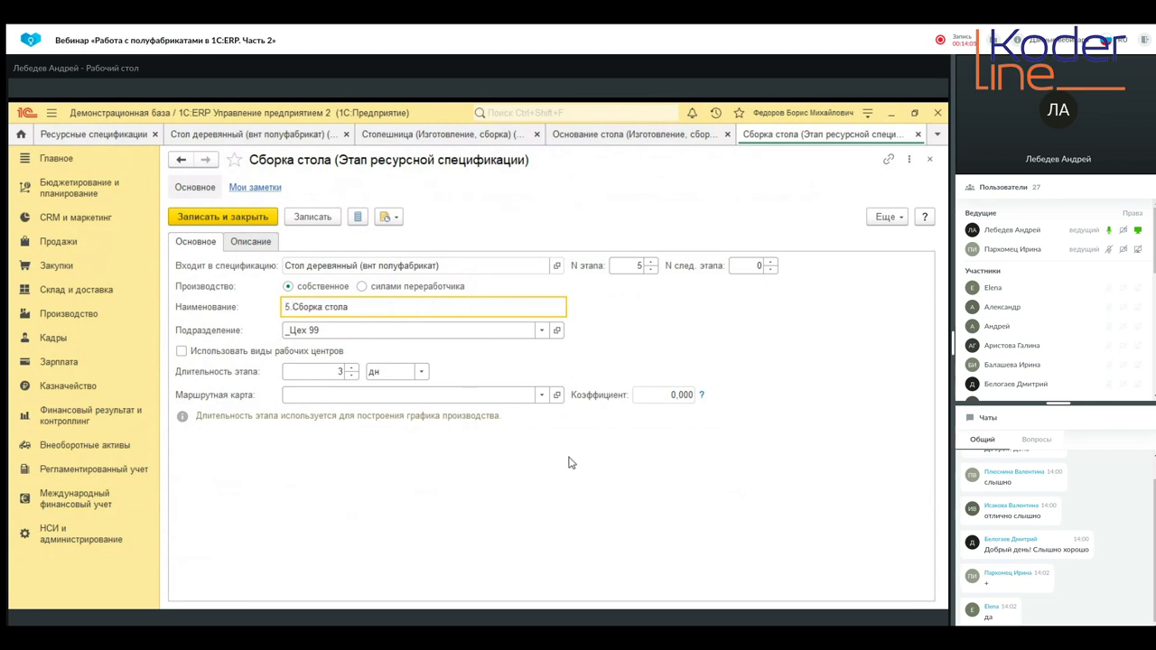
pyautogui.click(248, 224)
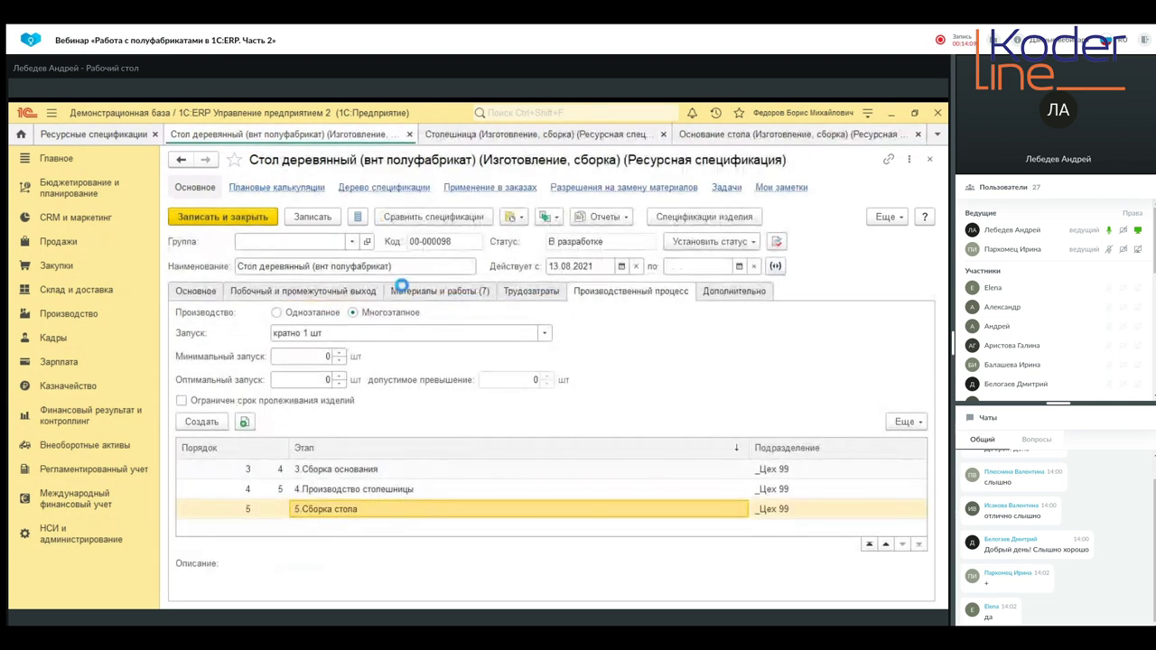
# Assign the Древесина material in row 5 to the stage 1.Производство ножки and the one in row 7 to 2.Производство царги.
pyautogui.click(397, 289)
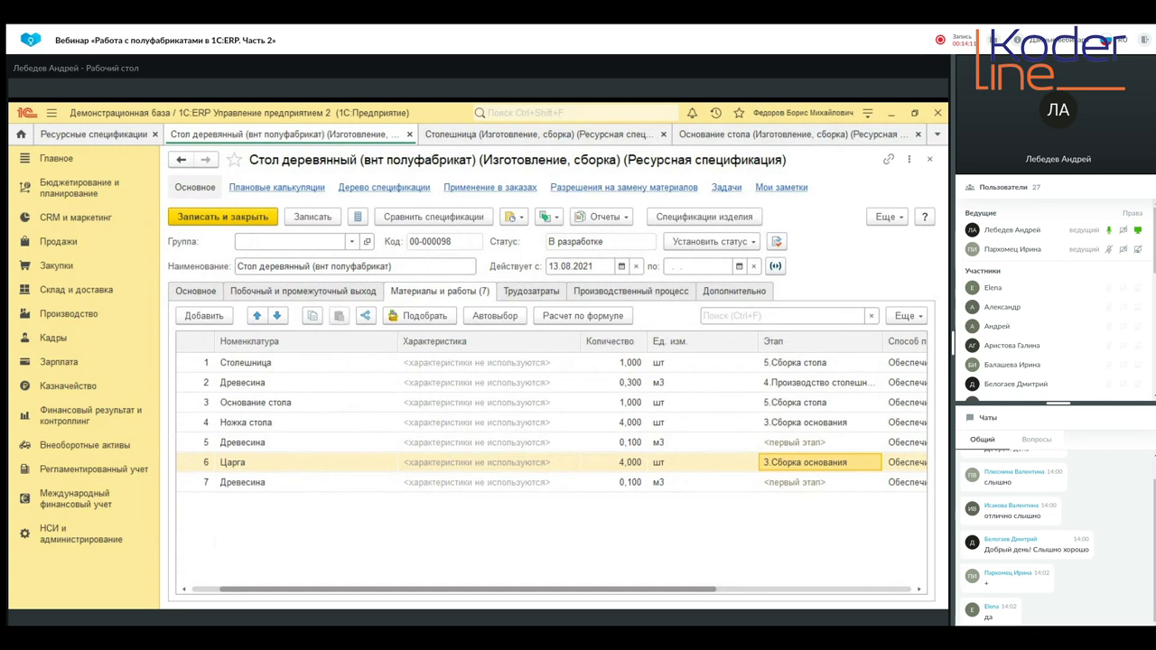
pyautogui.doubleClick(784, 447)
pyautogui.click(803, 482)
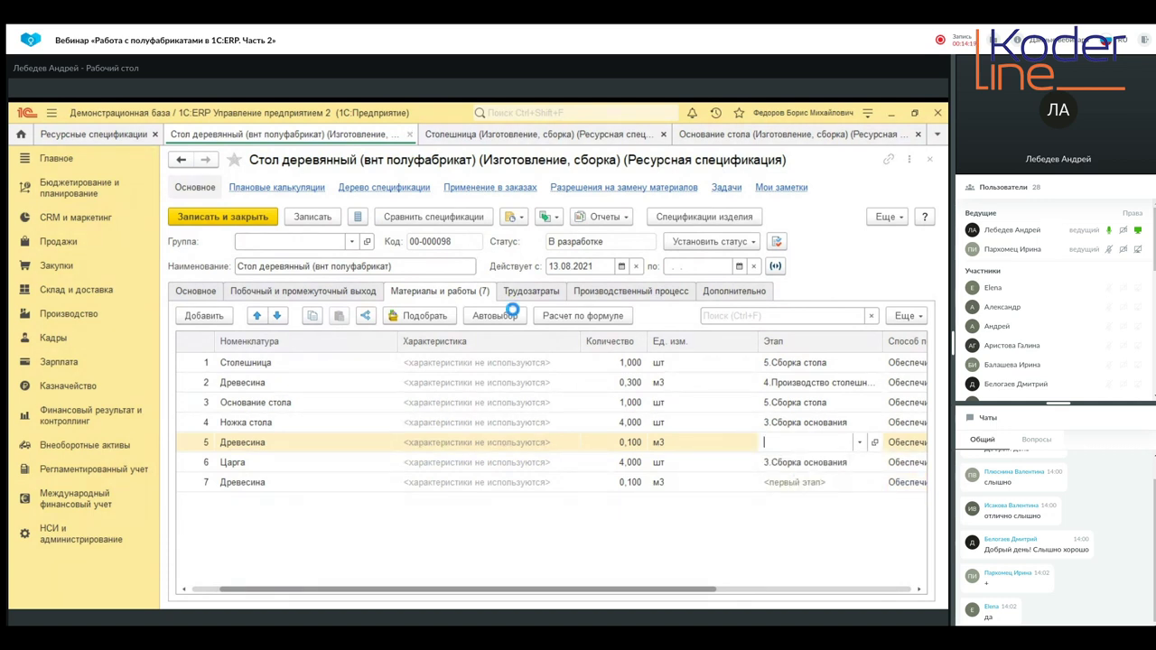
pyautogui.click(772, 487)
pyautogui.click(772, 486)
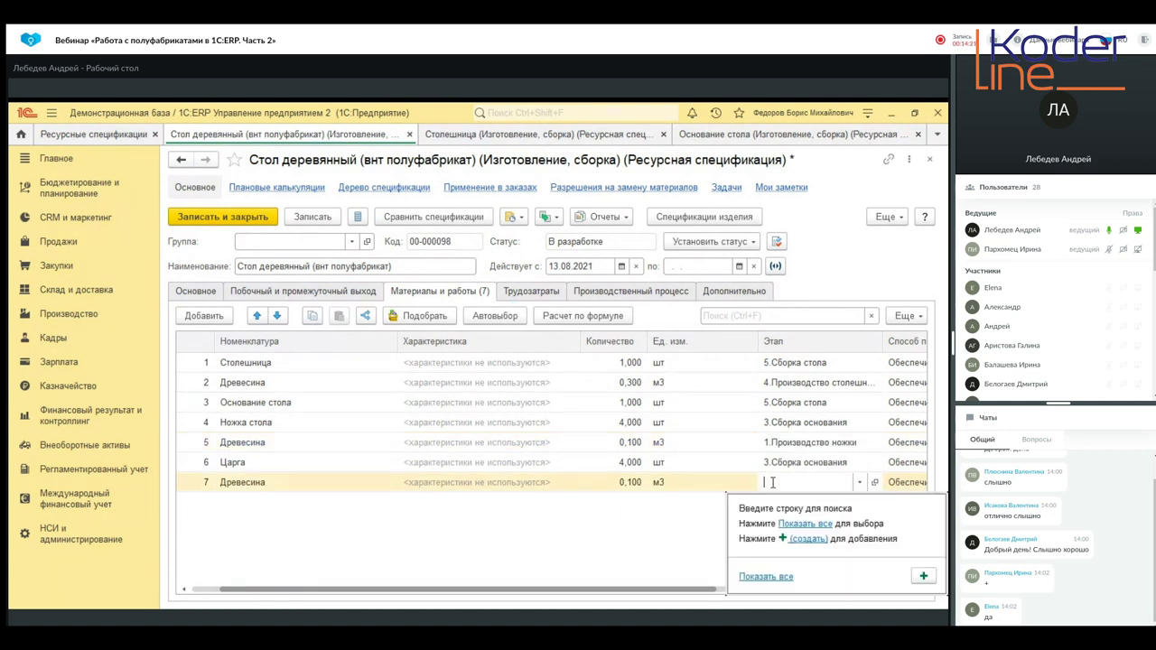
pyautogui.click(794, 523)
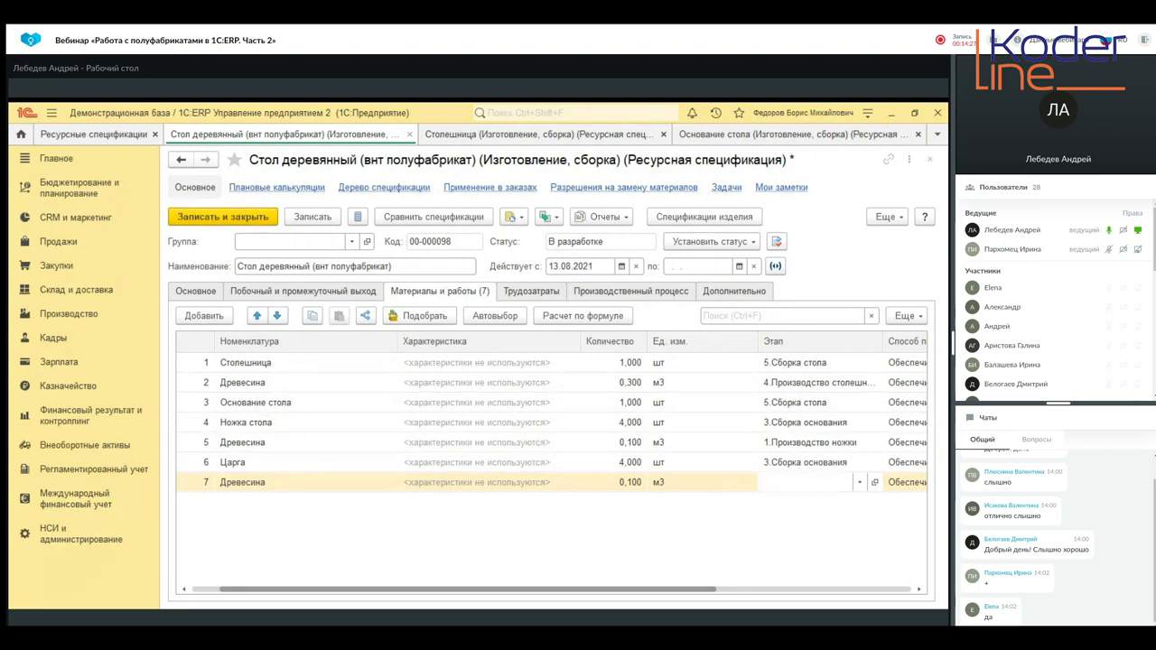
pyautogui.doubleClick(507, 266)
# Move the Древесина row of the stage 2.Производство царги up to the first place in the materials list.
pyautogui.click(678, 483)
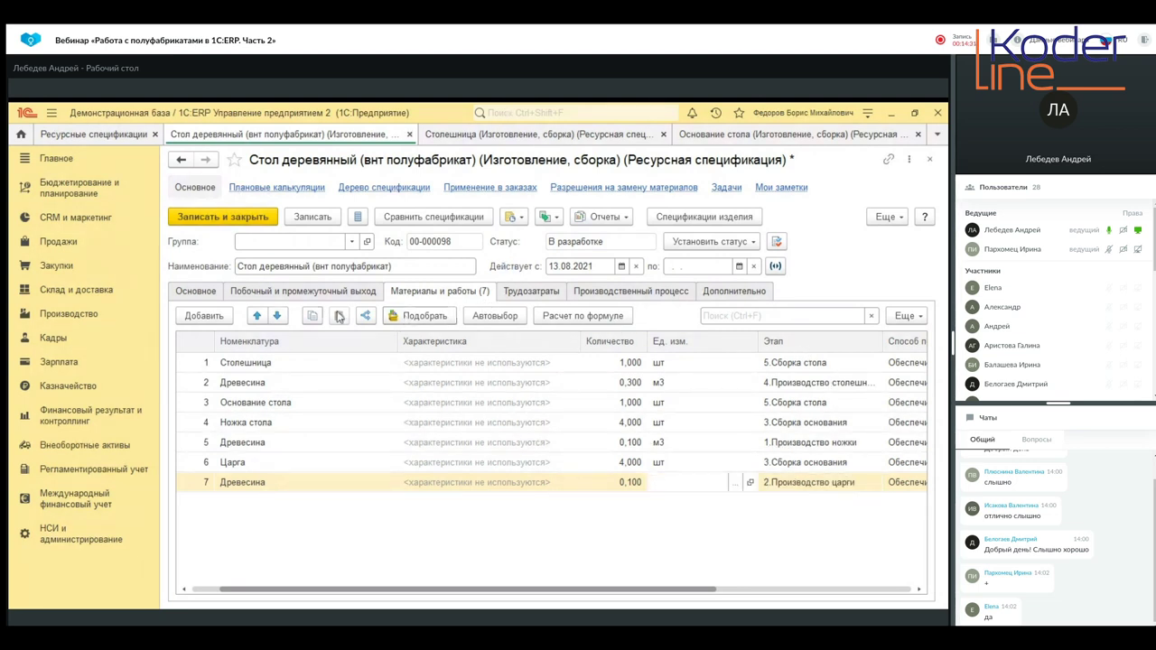
pyautogui.click(258, 315)
pyautogui.click(258, 316)
pyautogui.click(258, 316)
pyautogui.click(258, 316)
pyautogui.click(258, 315)
pyautogui.click(259, 315)
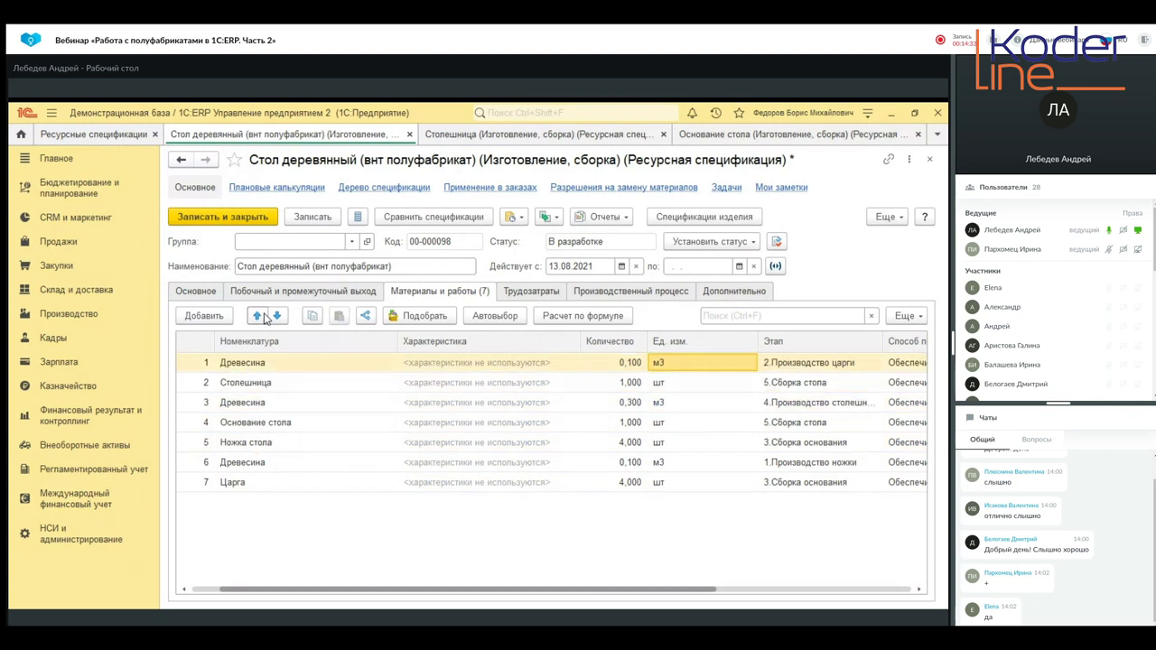
# Move the Древесина row of the stage 1.Производство ножки up to the first place in the materials list.
pyautogui.click(784, 464)
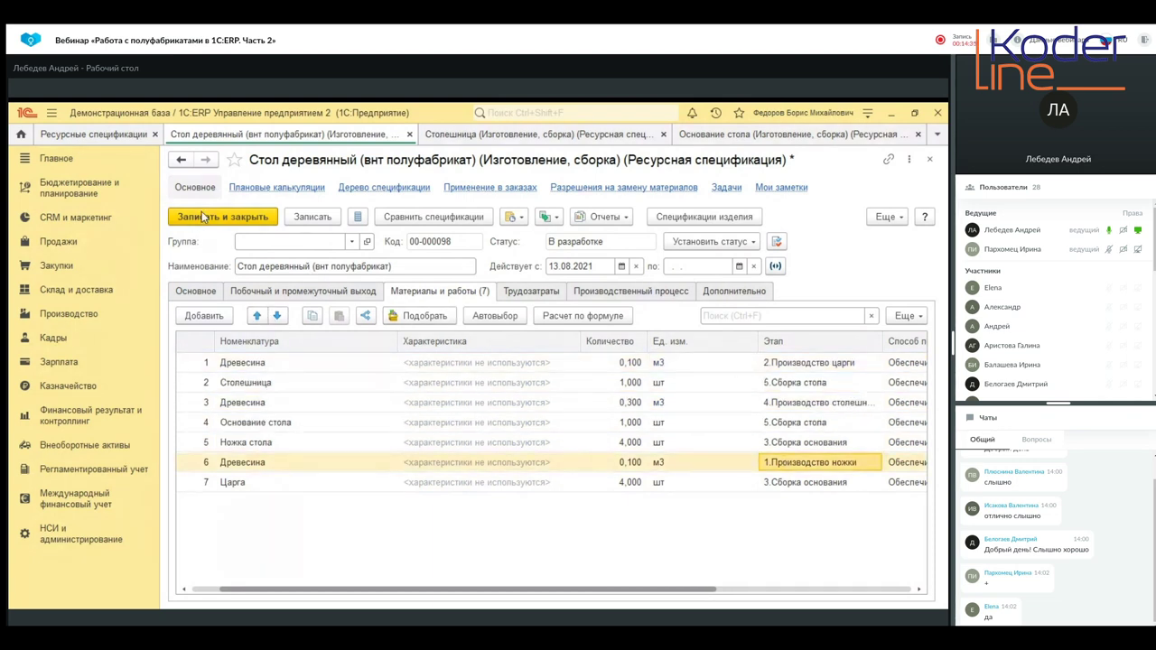
pyautogui.click(257, 315)
pyautogui.click(256, 315)
pyautogui.click(256, 315)
pyautogui.click(257, 316)
pyautogui.click(257, 315)
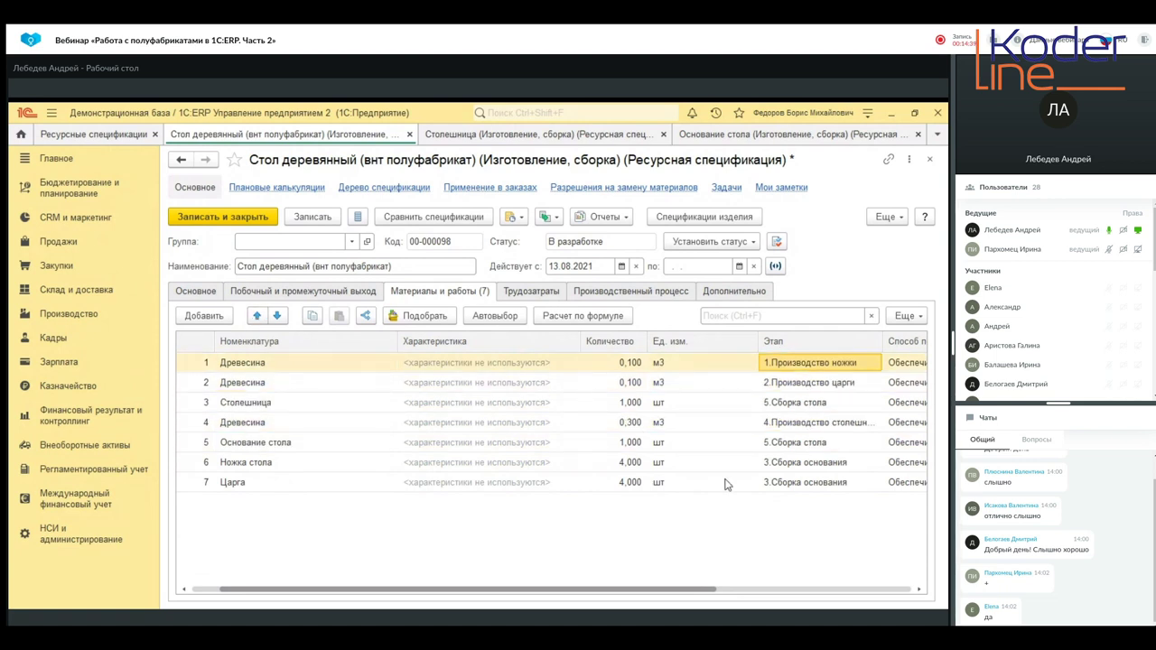
# Move the Древесина row of the stage 4.Производство столешницы down to the end of the materials list.
pyautogui.click(788, 426)
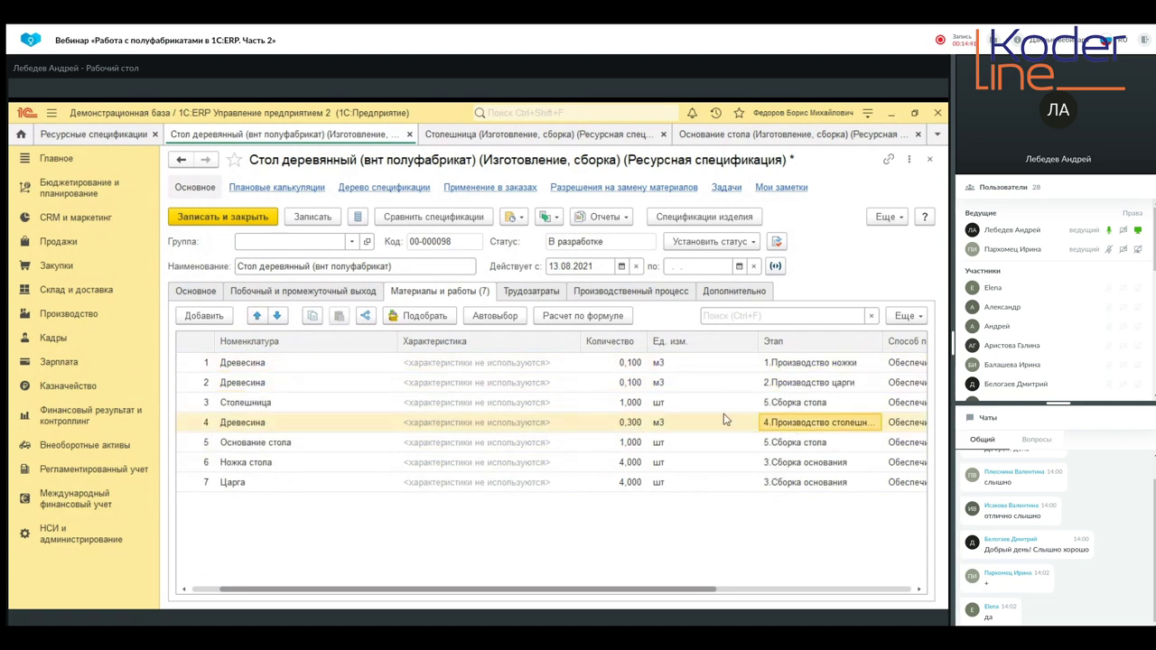
pyautogui.click(277, 315)
pyautogui.click(277, 316)
pyautogui.click(277, 315)
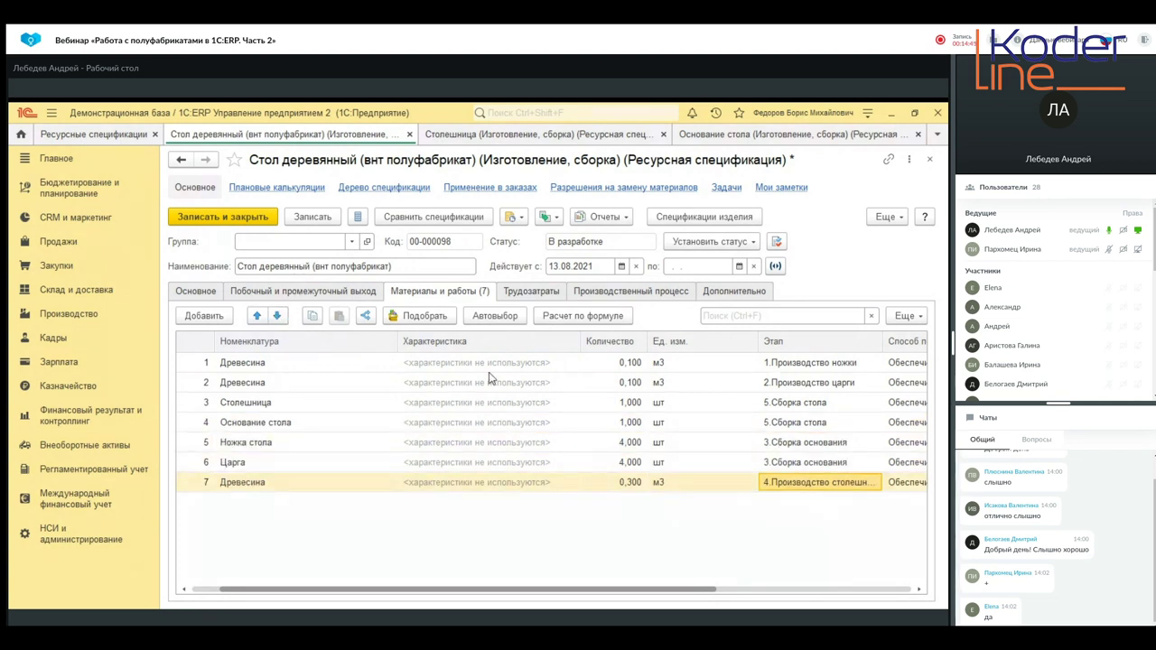
# Move the Столешница row down to the end of the materials list.
pyautogui.click(782, 408)
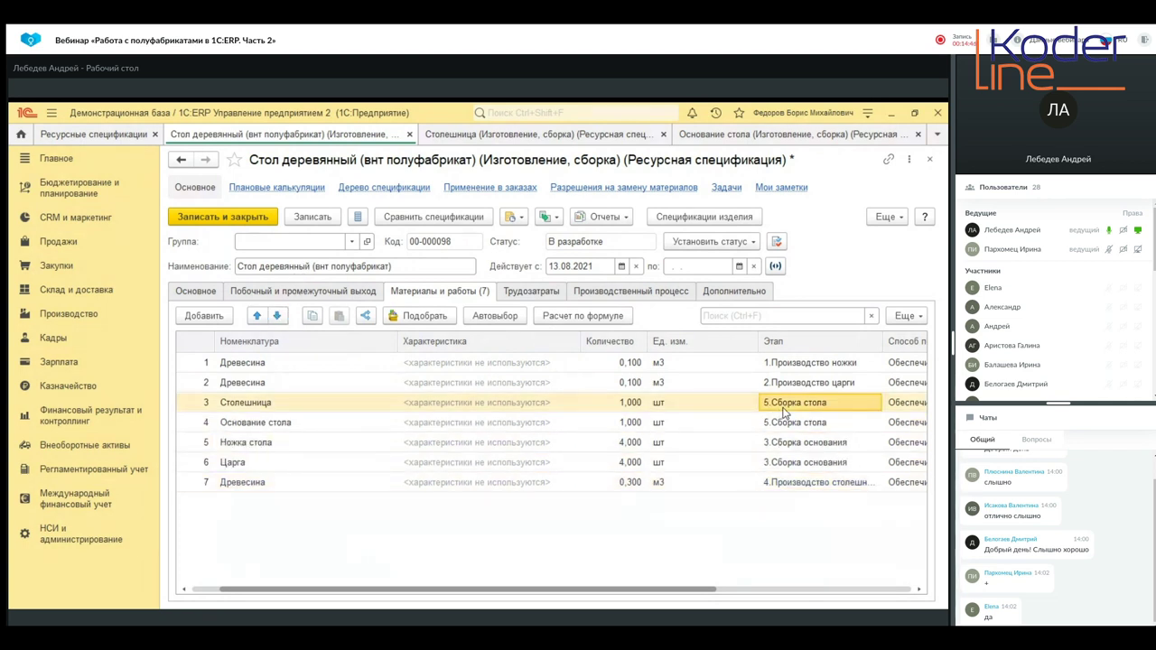
pyautogui.click(277, 316)
pyautogui.click(278, 315)
pyautogui.click(277, 315)
pyautogui.click(278, 316)
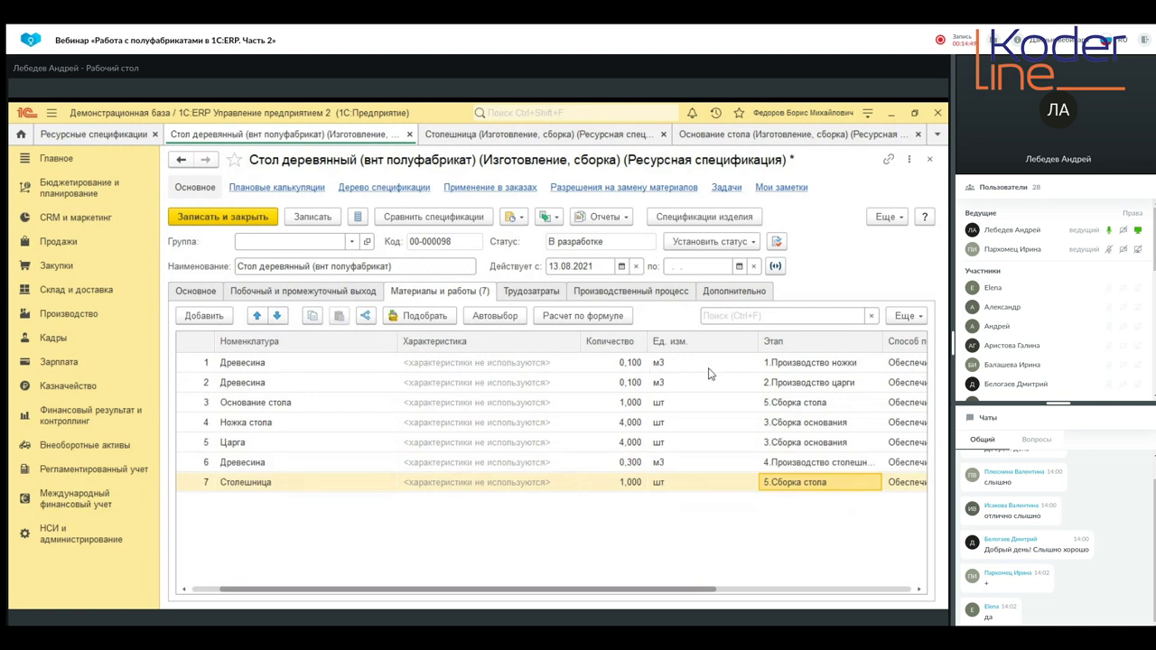
# Move the Основание стола row down to the end of the materials list.
pyautogui.click(800, 403)
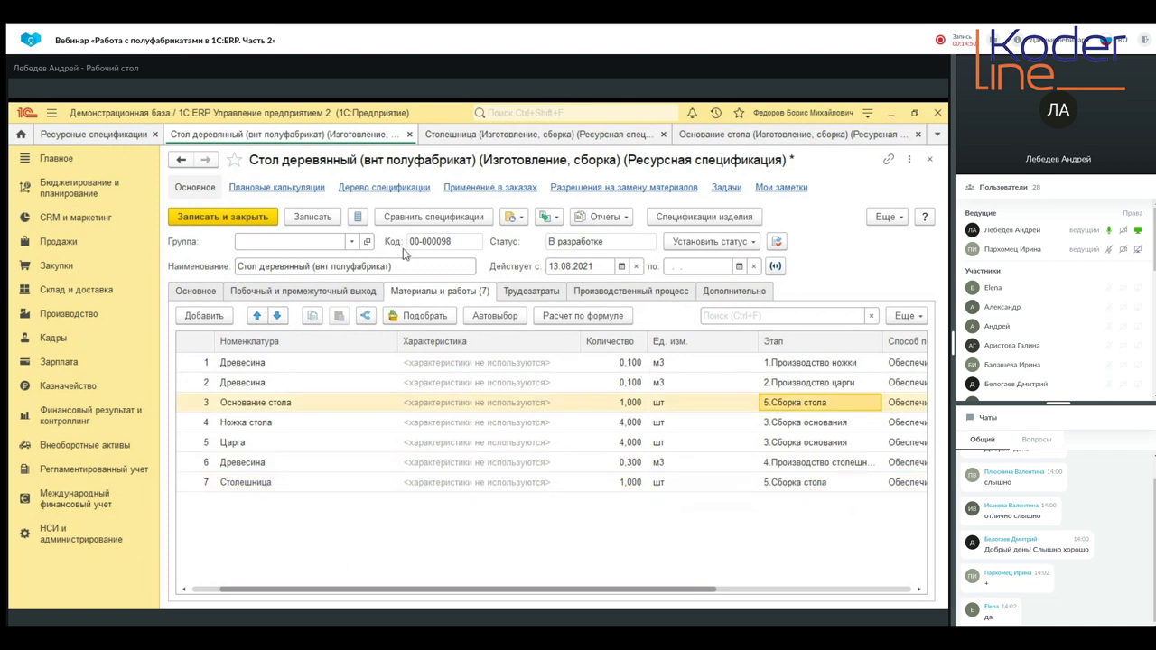
pyautogui.click(278, 315)
pyautogui.click(278, 316)
pyautogui.click(278, 315)
pyautogui.click(277, 315)
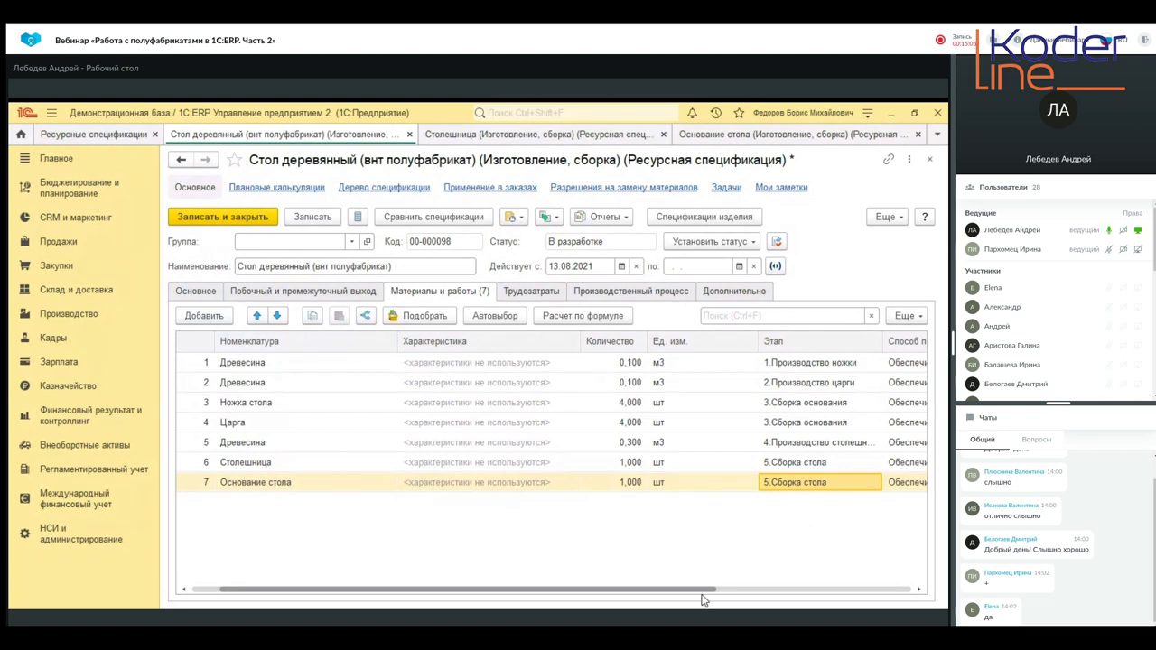
# Examine the Способ получения материала setting of the Древесина rows in the materials list.
pyautogui.moveTo(709, 598); pyautogui.dragTo(842, 605)
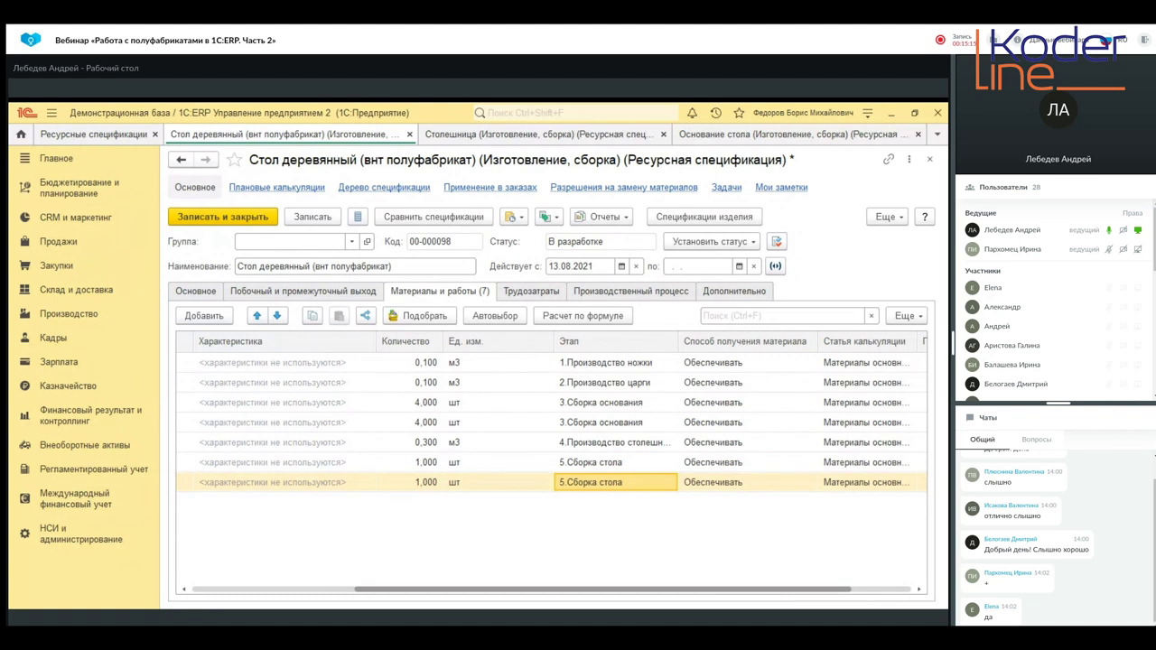
pyautogui.doubleClick(780, 367)
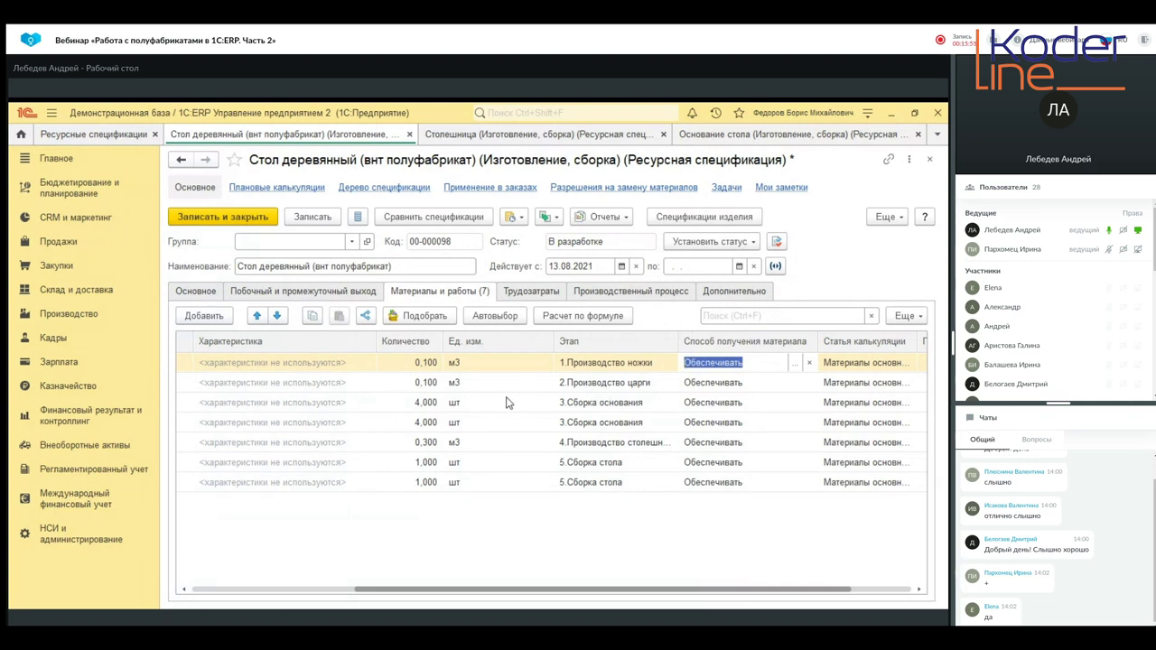
pyautogui.click(794, 387)
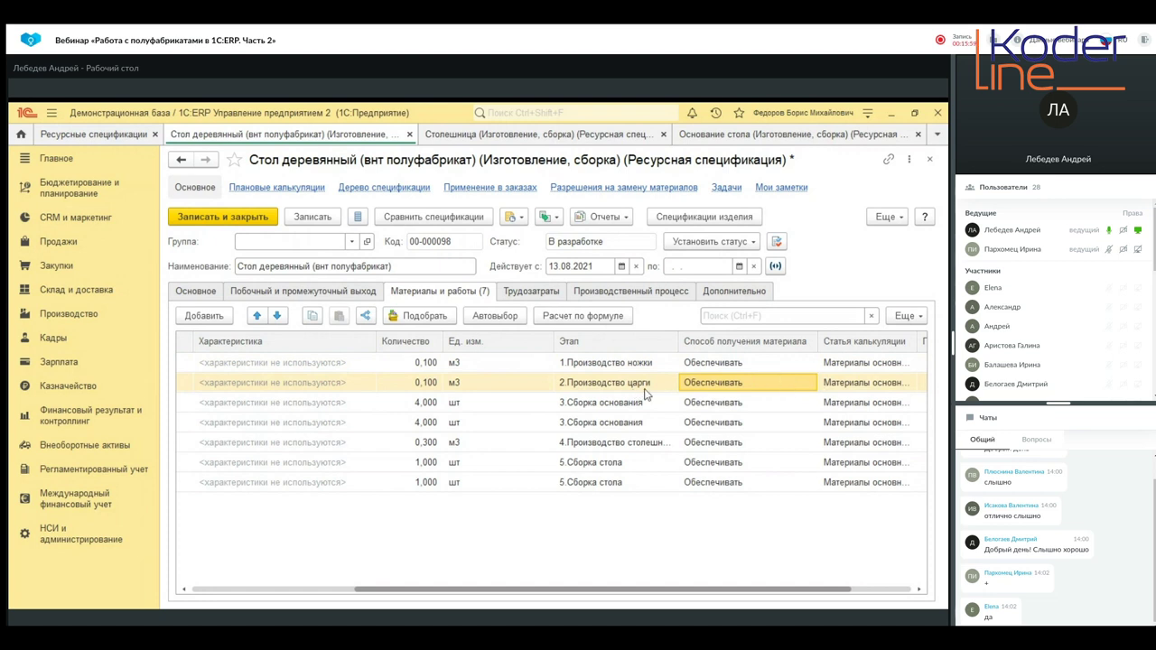
pyautogui.click(789, 387)
pyautogui.click(794, 384)
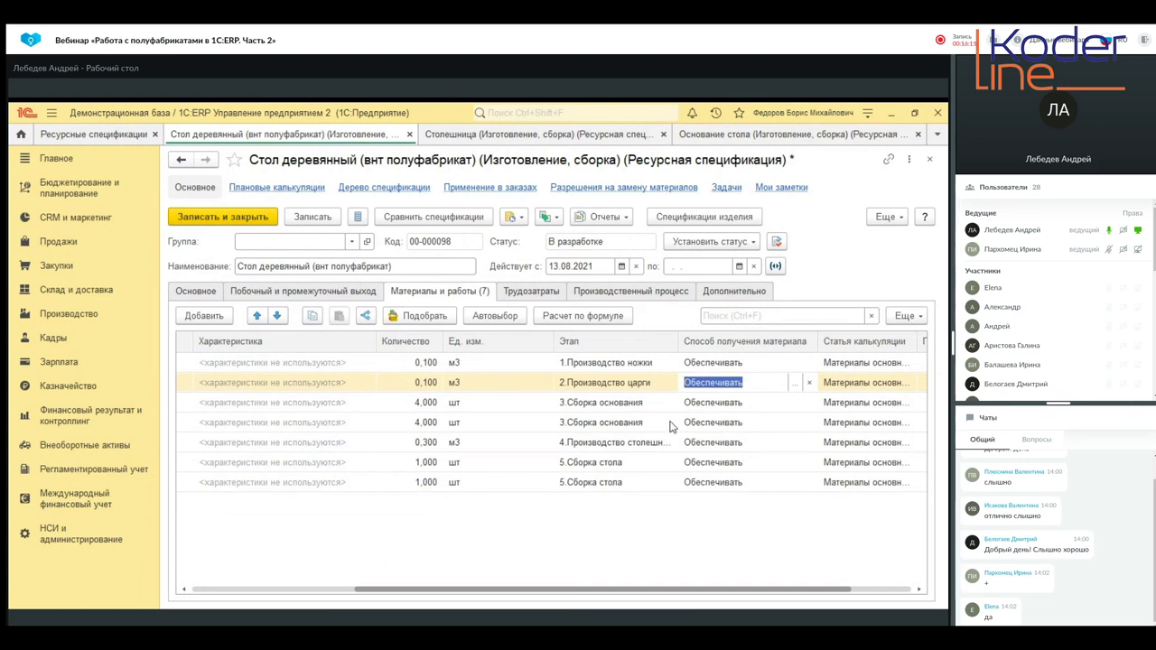
pyautogui.click(710, 447)
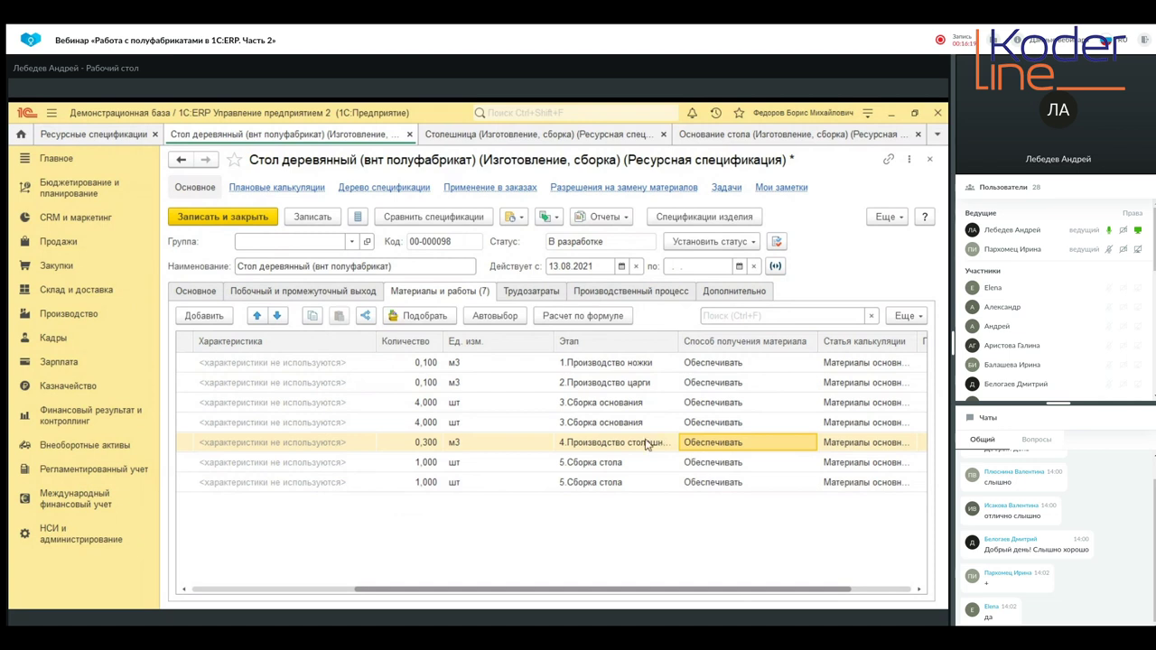
pyautogui.click(625, 408)
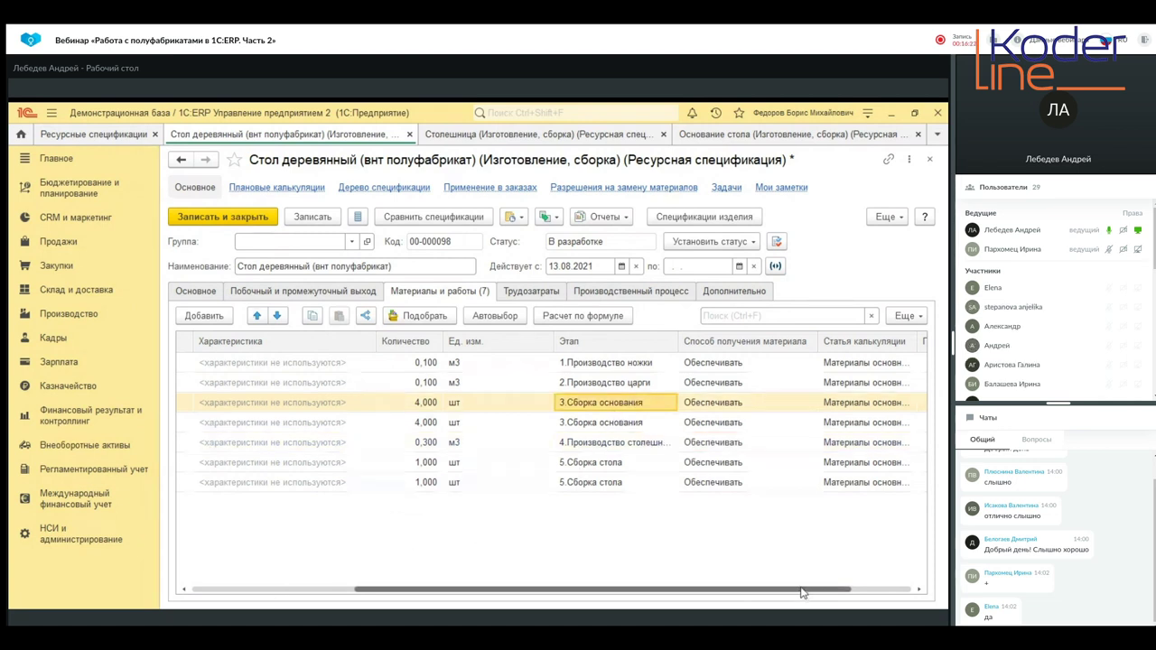
# Set the Ножка стола row to be obtained from the stage 1.Производство ножки, and agree to add the intermediate semi-finished output to that stage.
pyautogui.moveTo(733, 587)
pyautogui.mouseDown()
pyautogui.moveTo(572, 588)
pyautogui.moveTo(749, 589)
pyautogui.mouseUp()
pyautogui.click(766, 408)
pyautogui.click(766, 409)
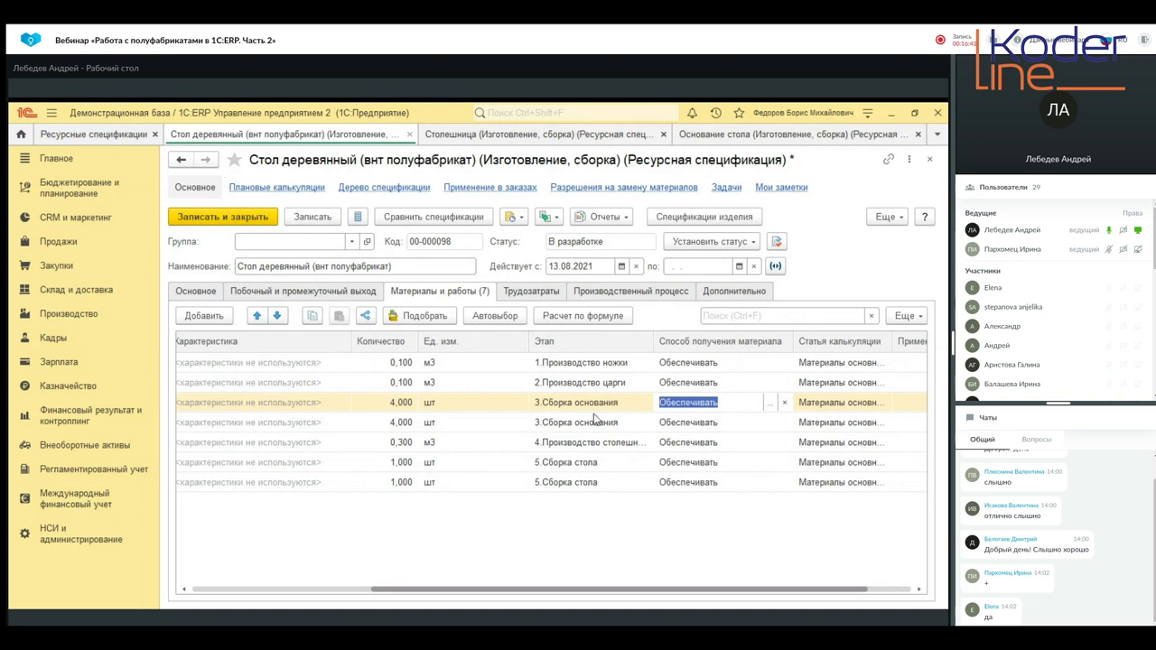
pyautogui.press('Down')
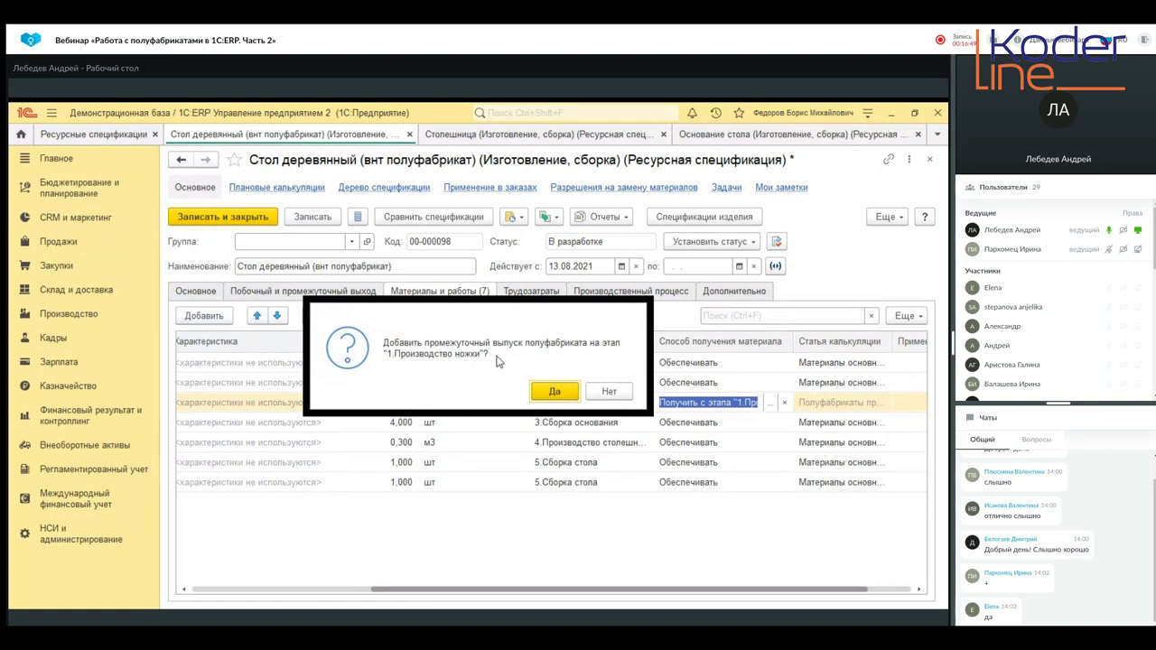
pyautogui.click(559, 393)
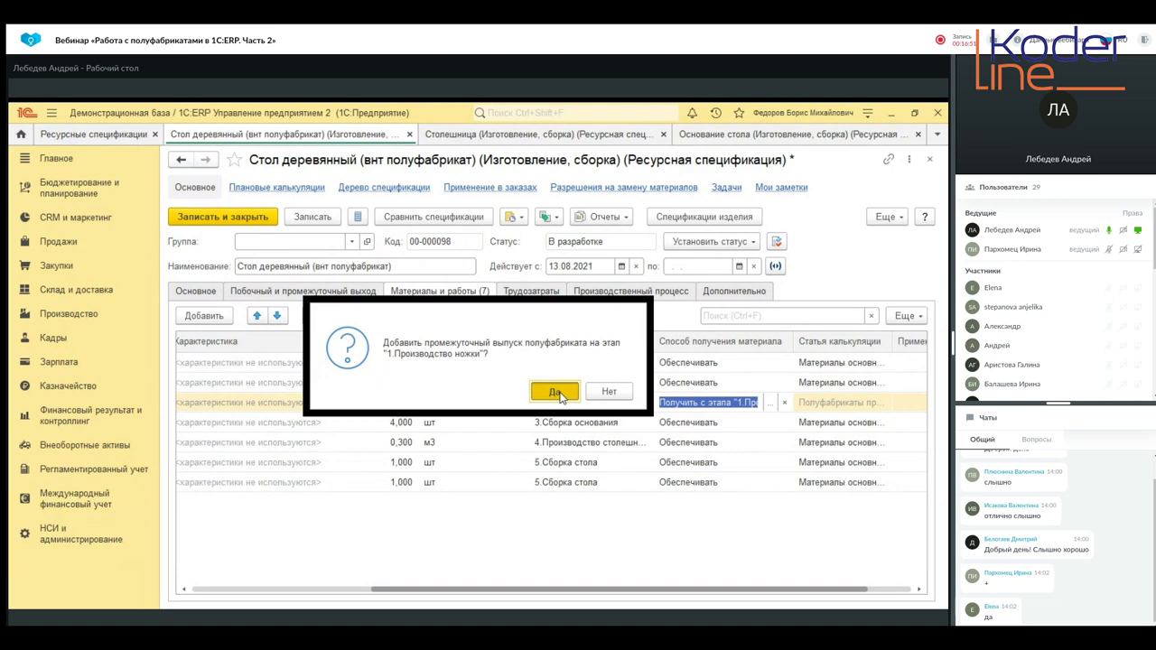
# Review the Ножка стола intermediate output, including its stage and costing item, widening the Статья калькуляции column to read it in full.
pyautogui.click(313, 292)
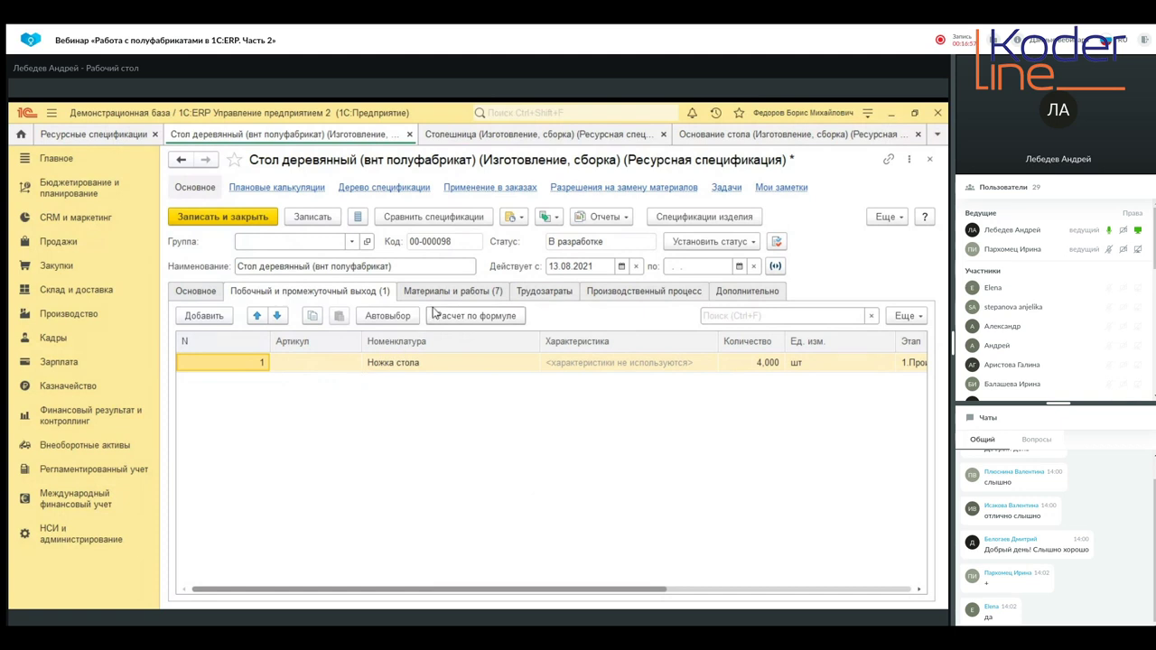
pyautogui.click(476, 292)
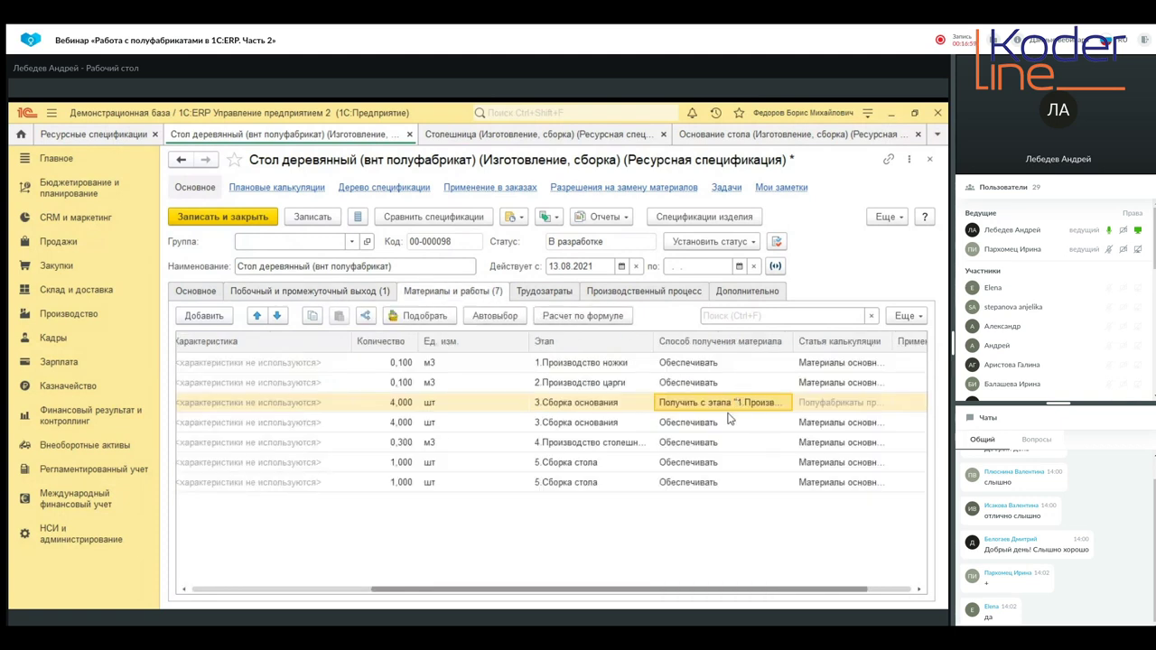
pyautogui.click(264, 291)
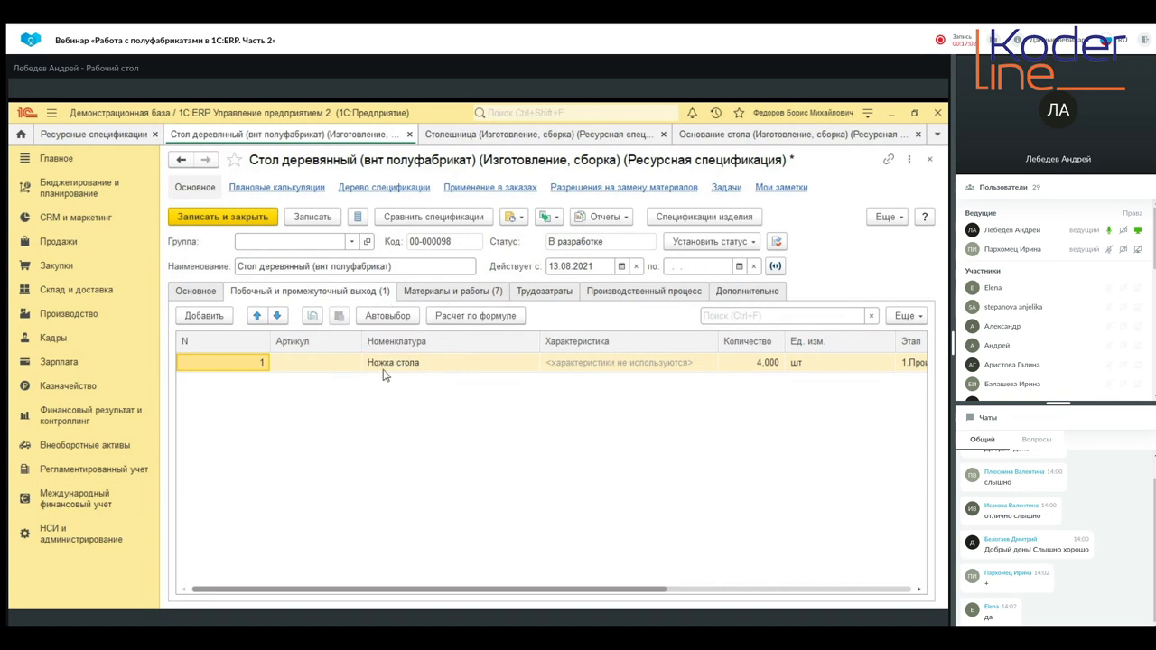
pyautogui.hscroll(5, 258, 589)
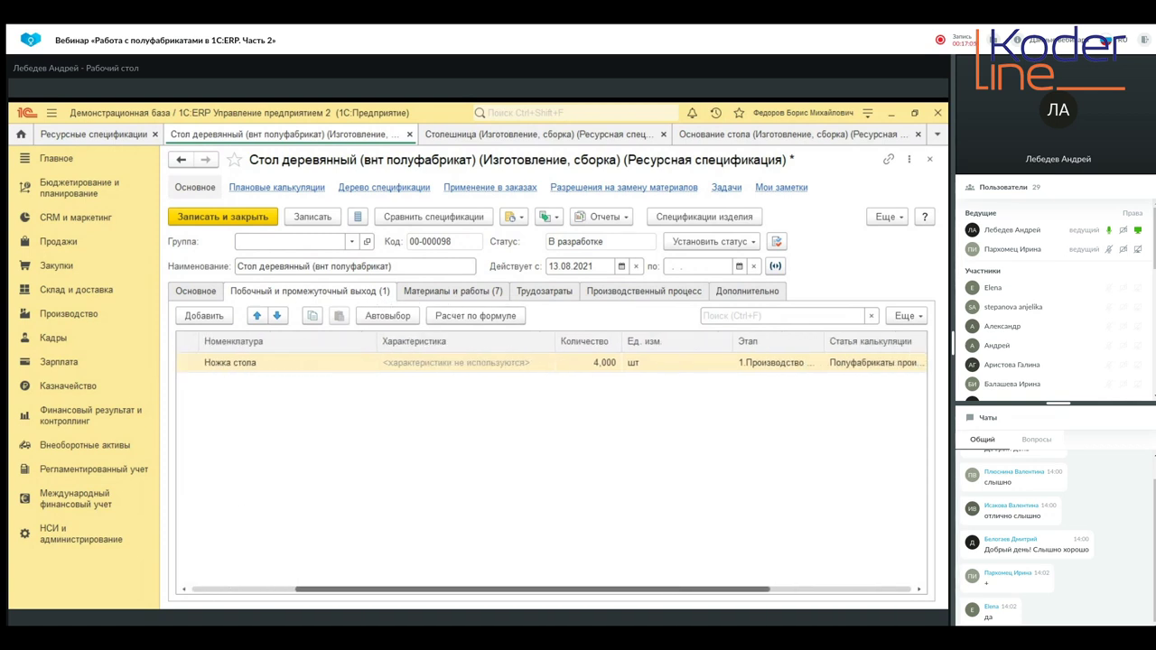
pyautogui.hscroll(1, 547, 415)
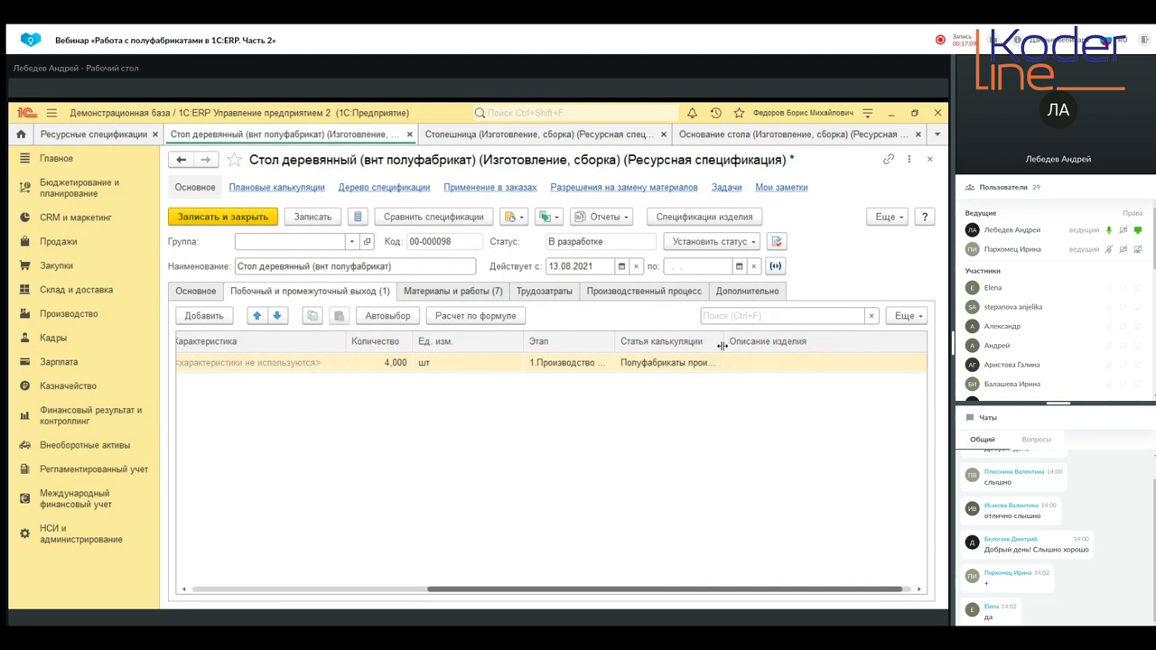
pyautogui.moveTo(722, 346); pyautogui.dragTo(849, 343)
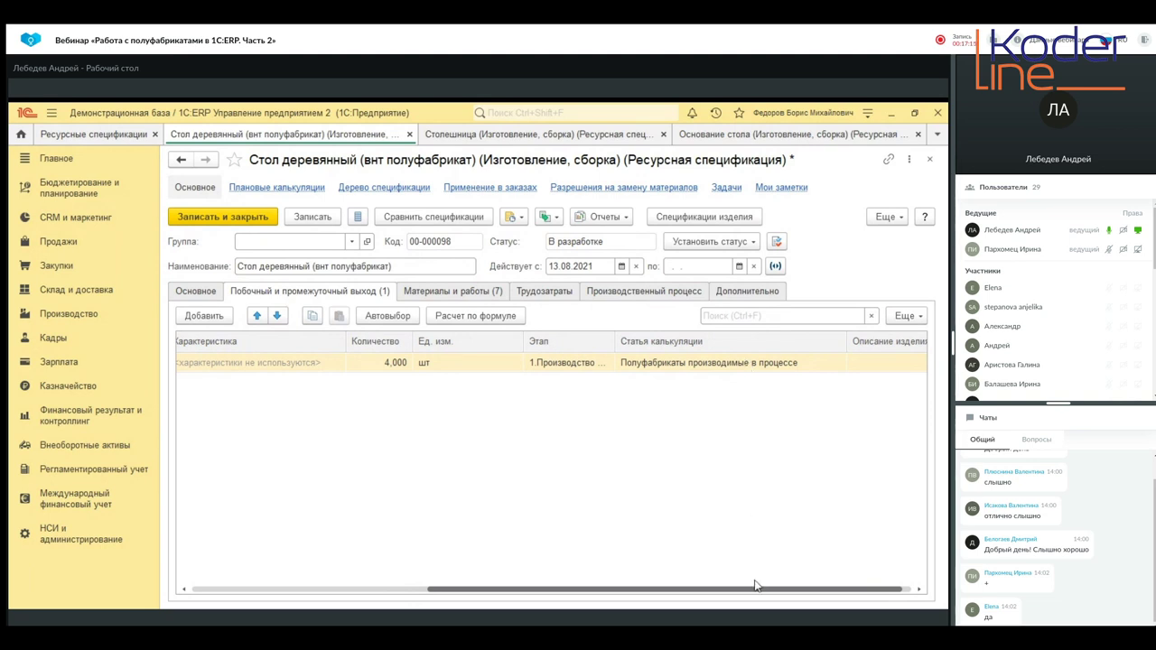
# Set the Царга material row to be obtained from the stage 2.Производство царги, and agree to add its intermediate output to that stage.
pyautogui.moveTo(758, 589); pyautogui.dragTo(522, 589)
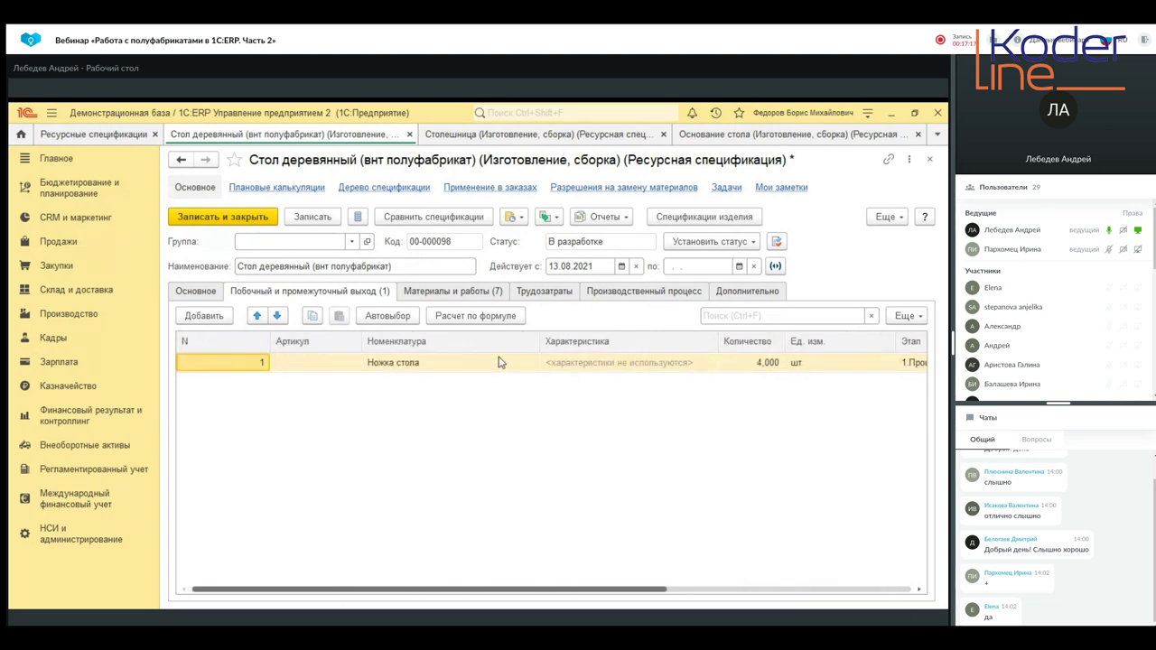
pyautogui.click(446, 293)
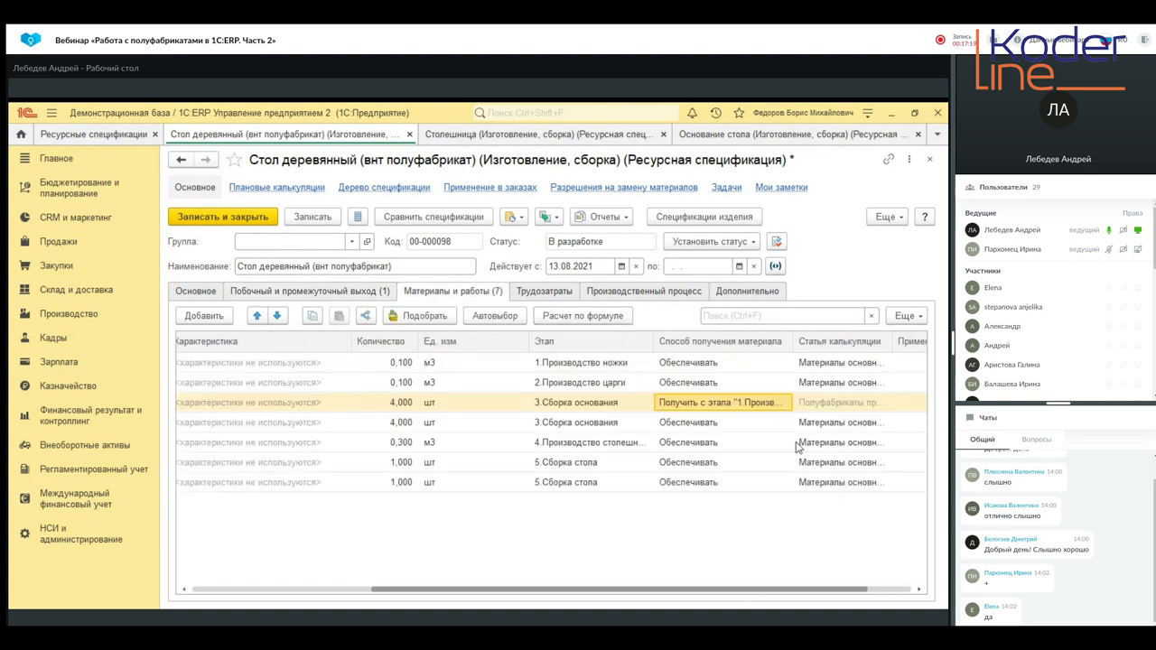
pyautogui.doubleClick(740, 425)
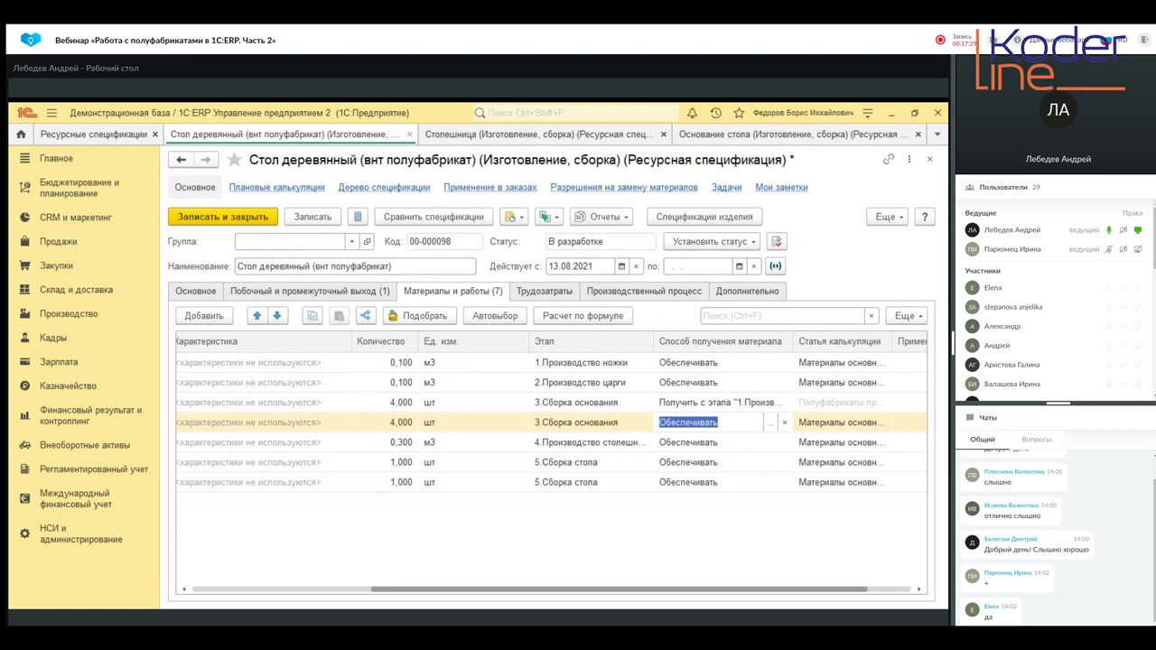
pyautogui.click(584, 430)
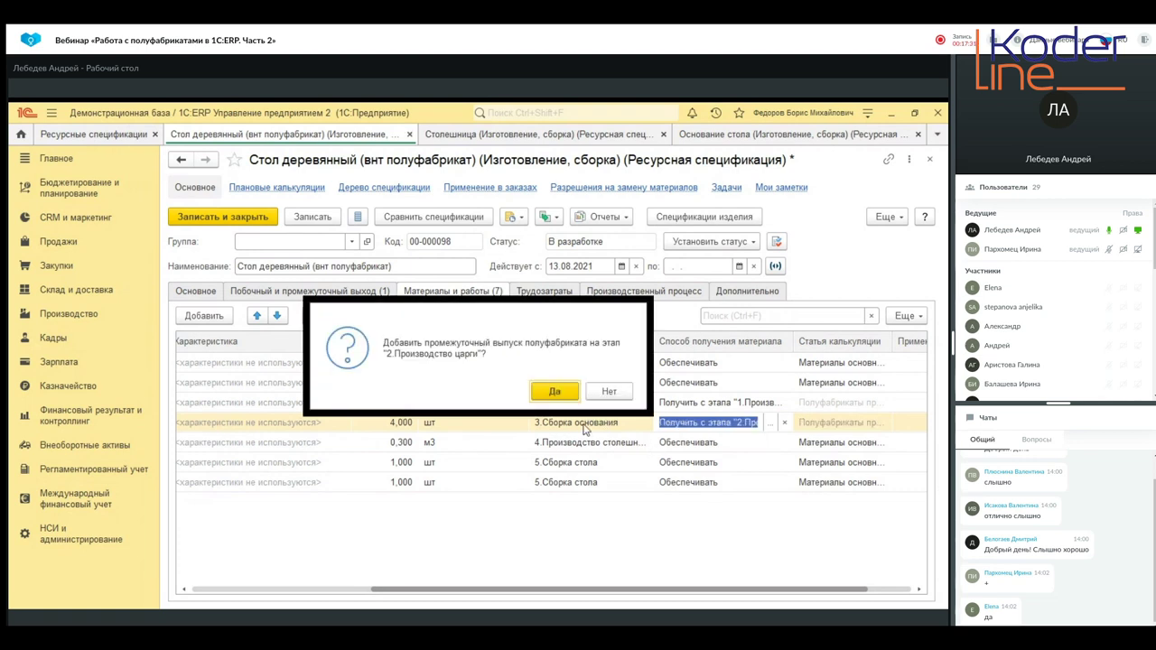
pyautogui.click(554, 392)
# Set the Столешница material row to be obtained from the stage 4.Производство столешницы, and agree to add its intermediate output to that stage.
pyautogui.click(713, 447)
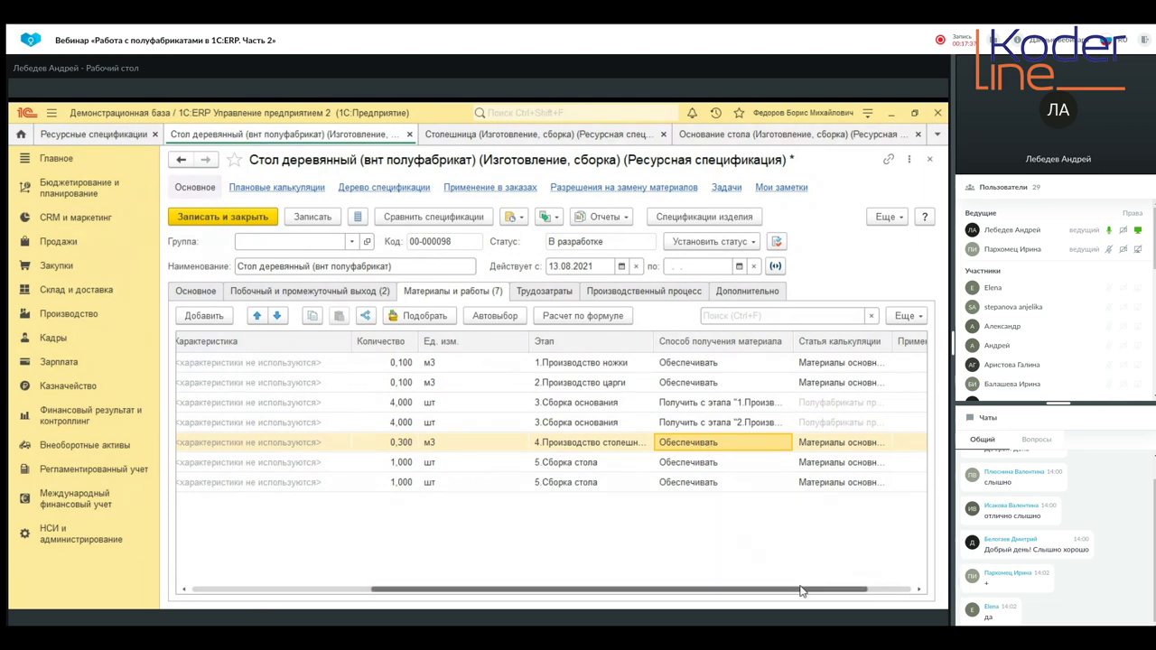
pyautogui.moveTo(812, 587); pyautogui.dragTo(551, 575)
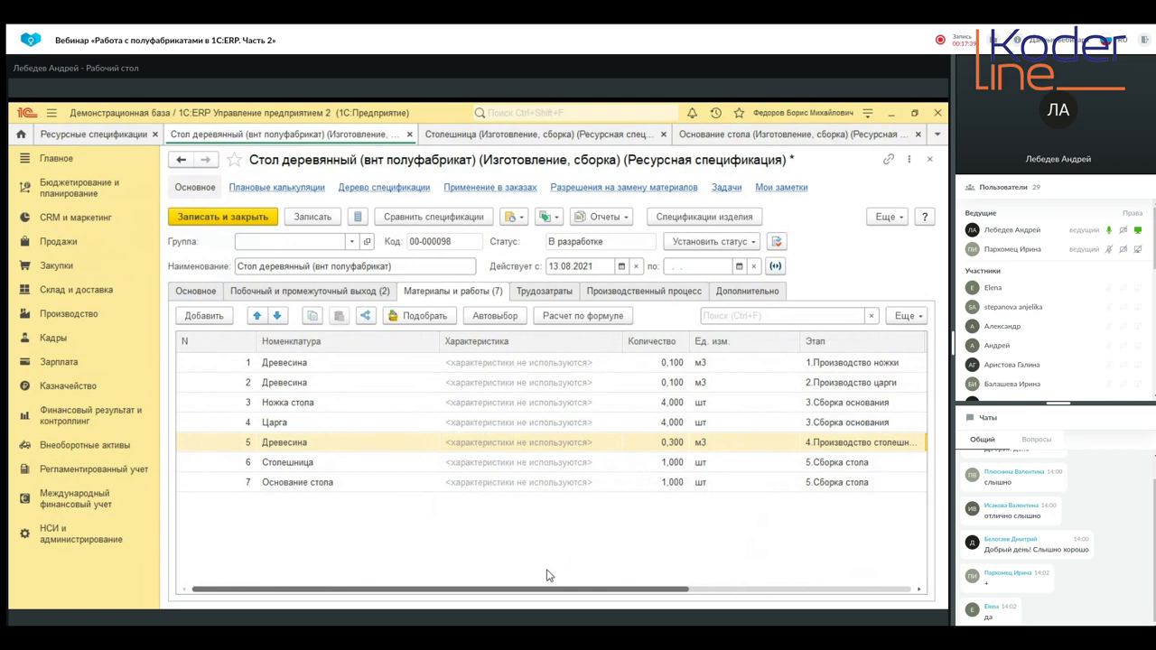
pyautogui.click(547, 575)
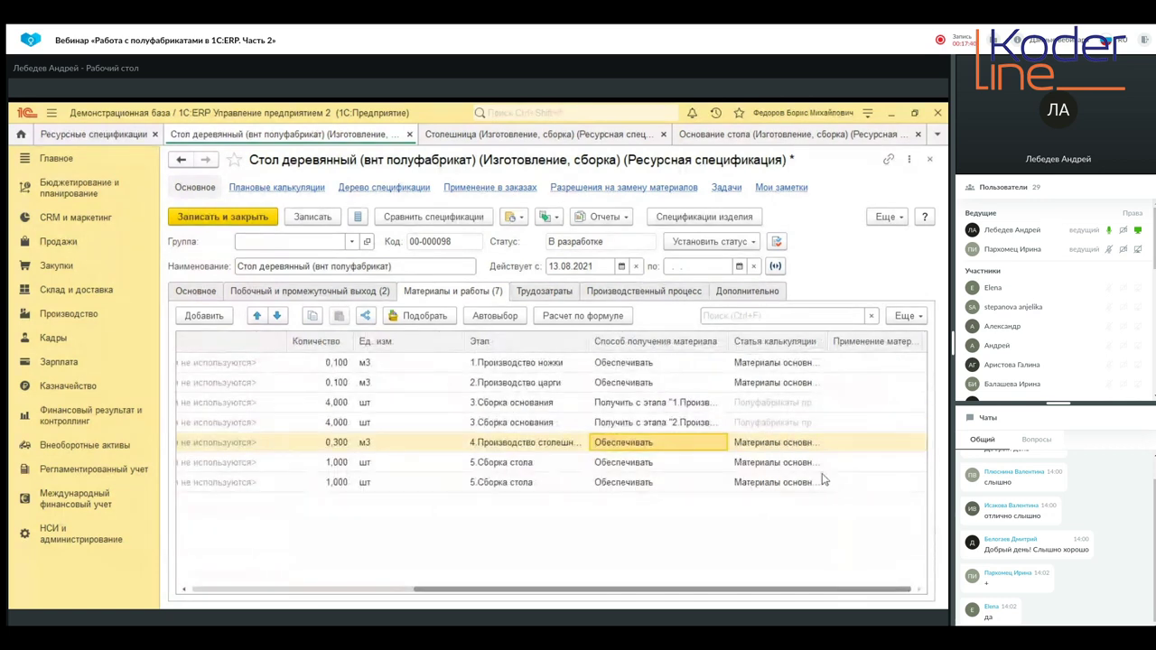
pyautogui.doubleClick(658, 463)
pyautogui.moveTo(739, 590); pyautogui.dragTo(517, 590)
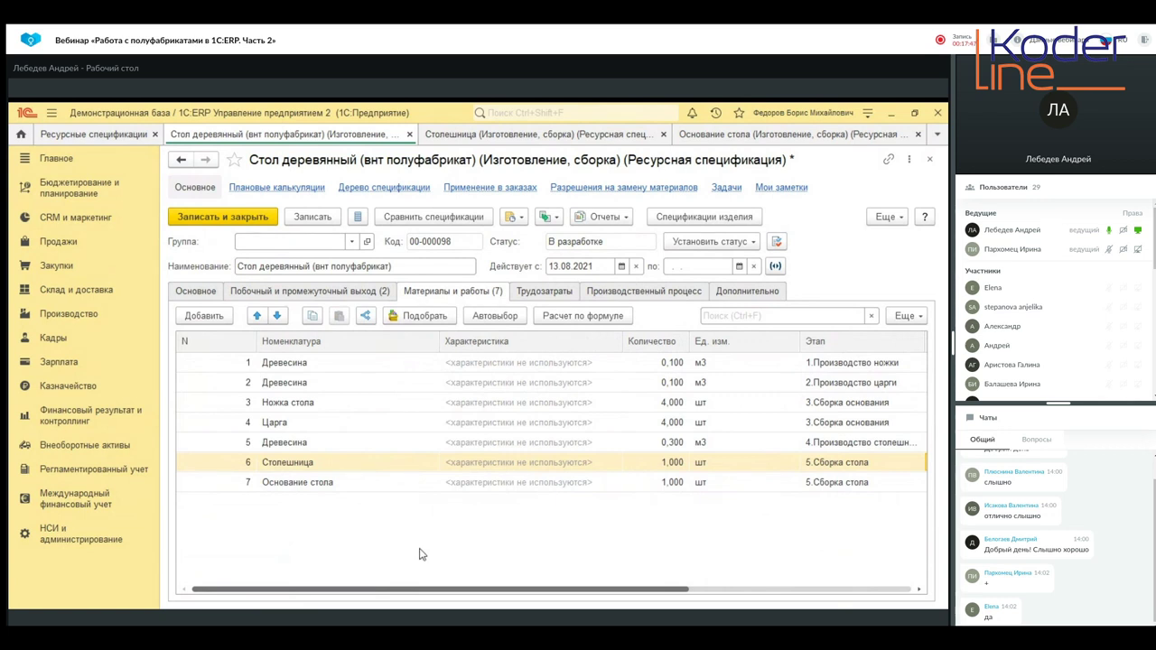
pyautogui.click(571, 561)
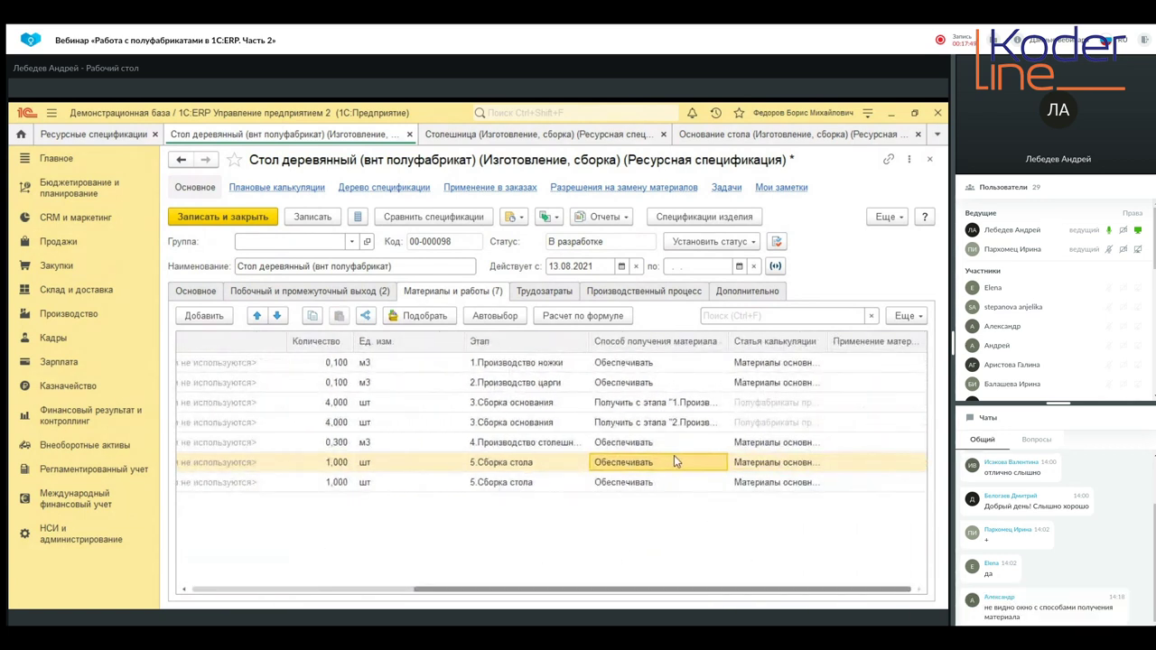
pyautogui.doubleClick(673, 462)
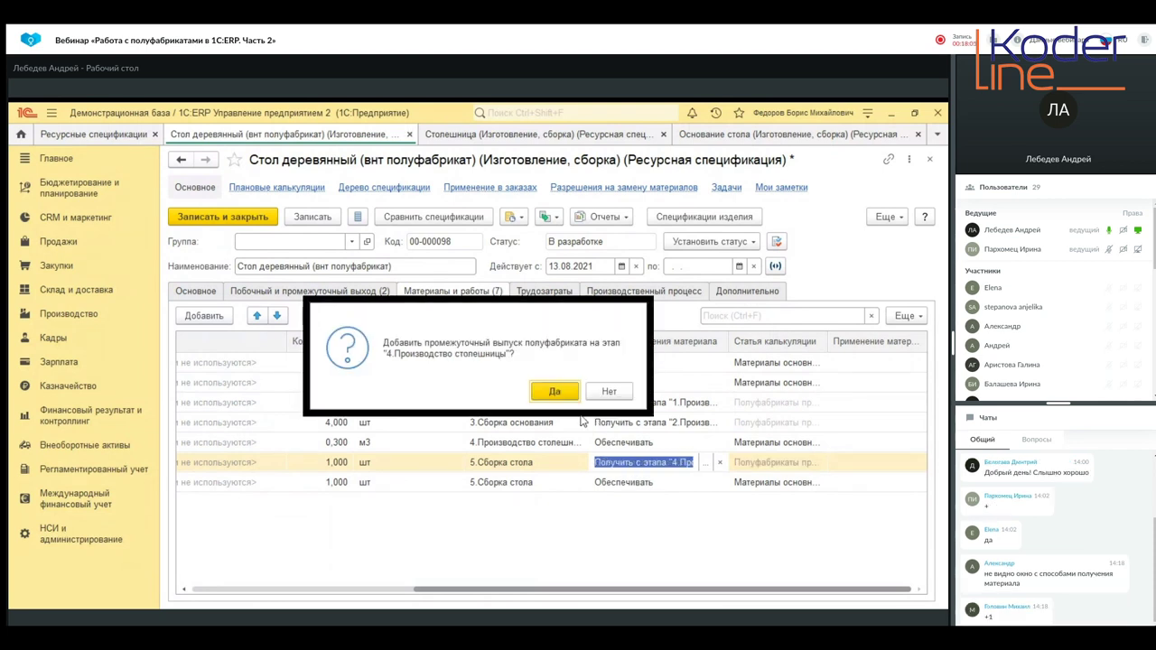
pyautogui.click(562, 396)
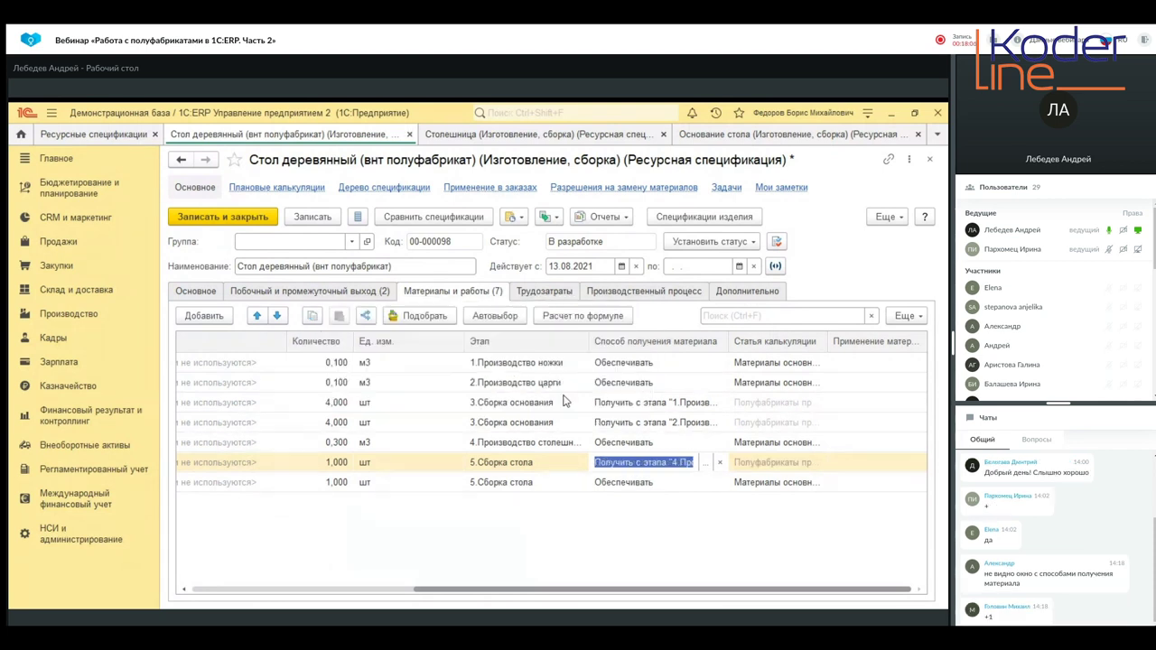
# Set the Основание стола material row to be obtained from the stage 3.Сборка основания, and agree to add its intermediate output.
pyautogui.click(651, 486)
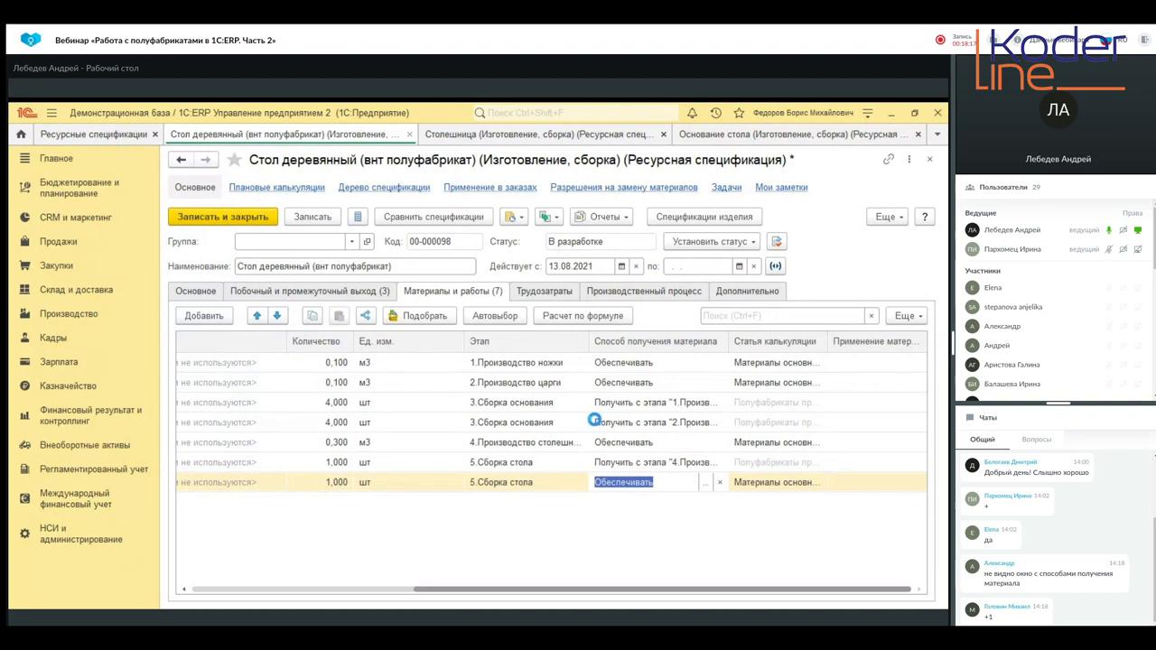
pyautogui.click(555, 392)
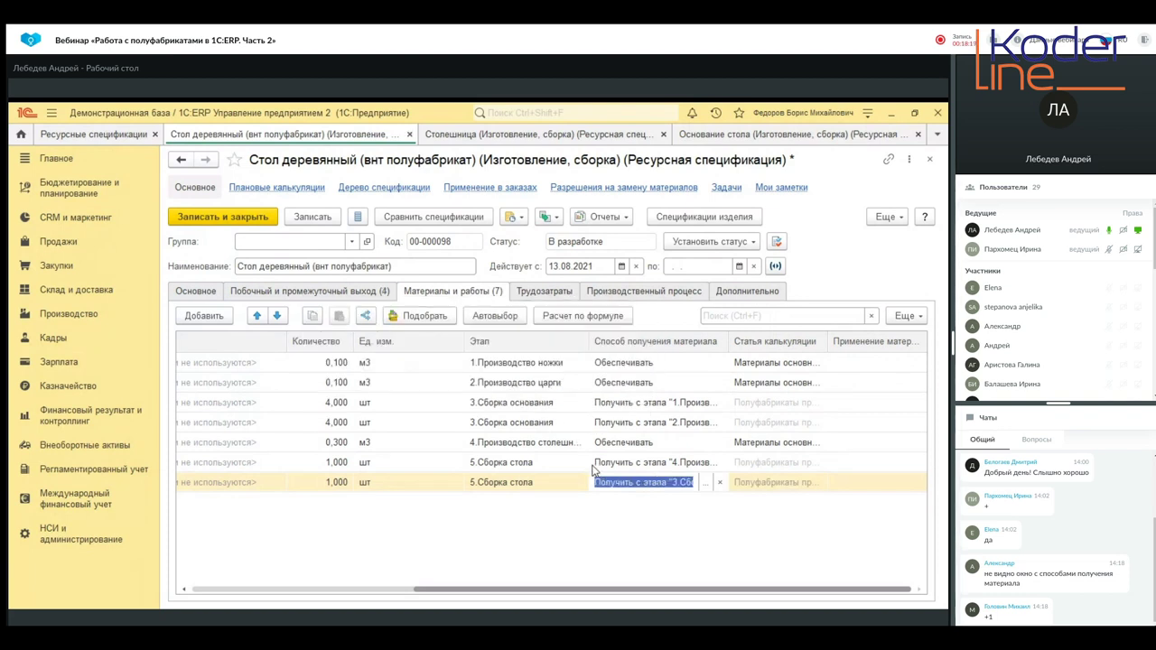
pyautogui.click(585, 505)
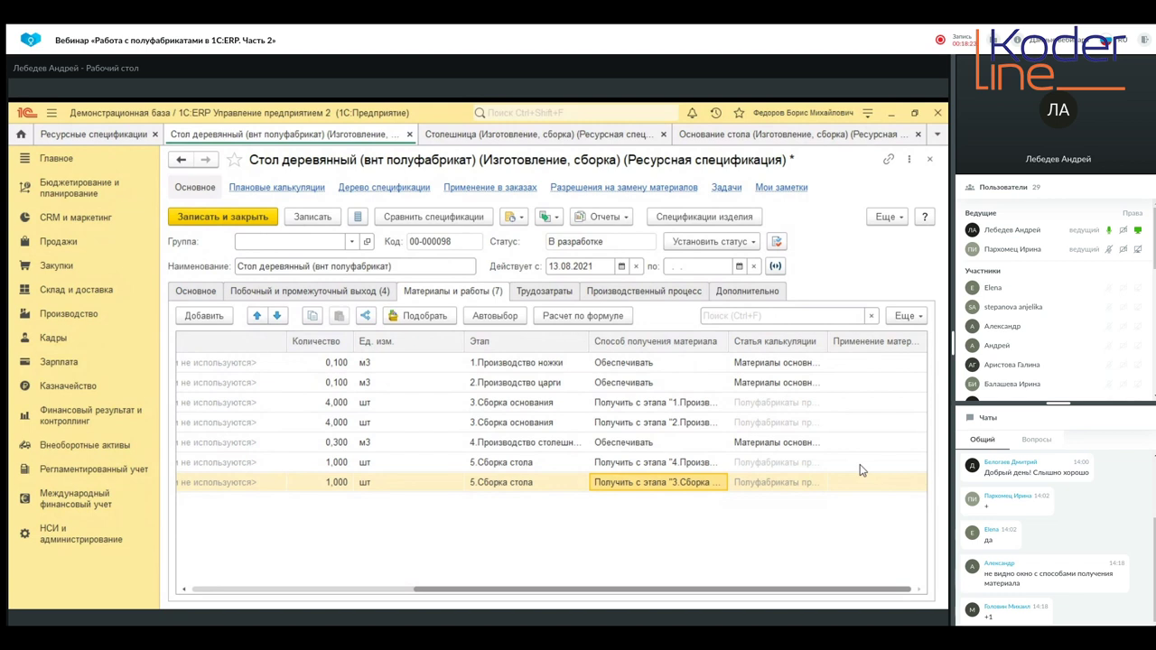
# Recheck how the Царга and Столешница rows are obtained, and review the specification's list of by-product and intermediate outputs.
pyautogui.doubleClick(697, 422)
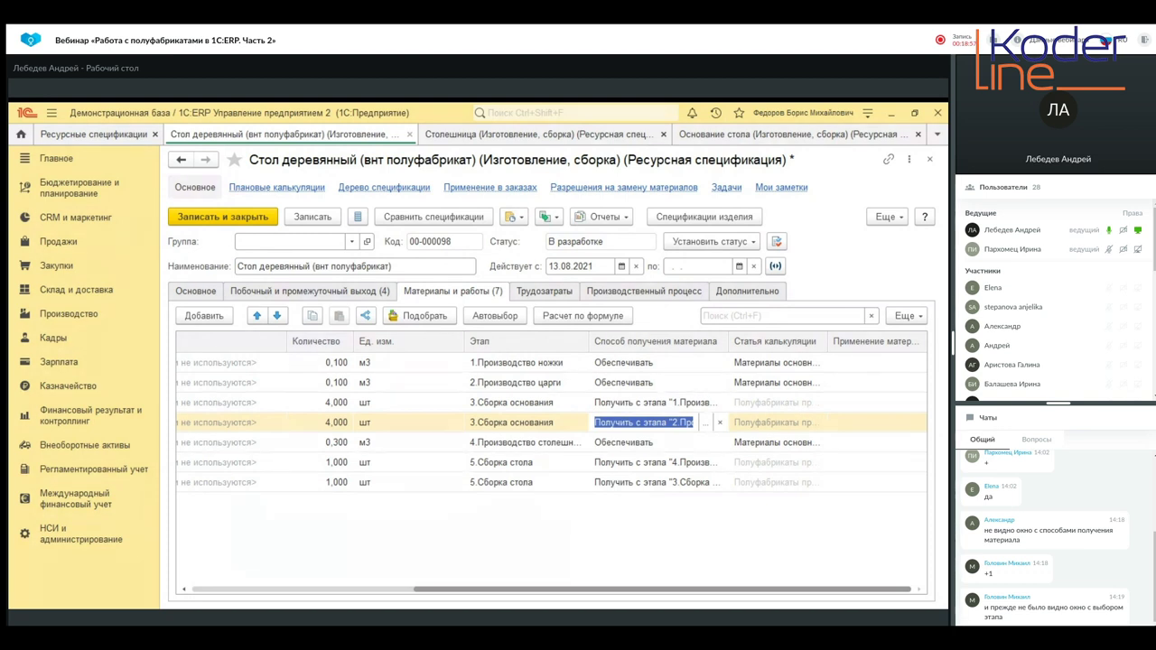
pyautogui.click(619, 464)
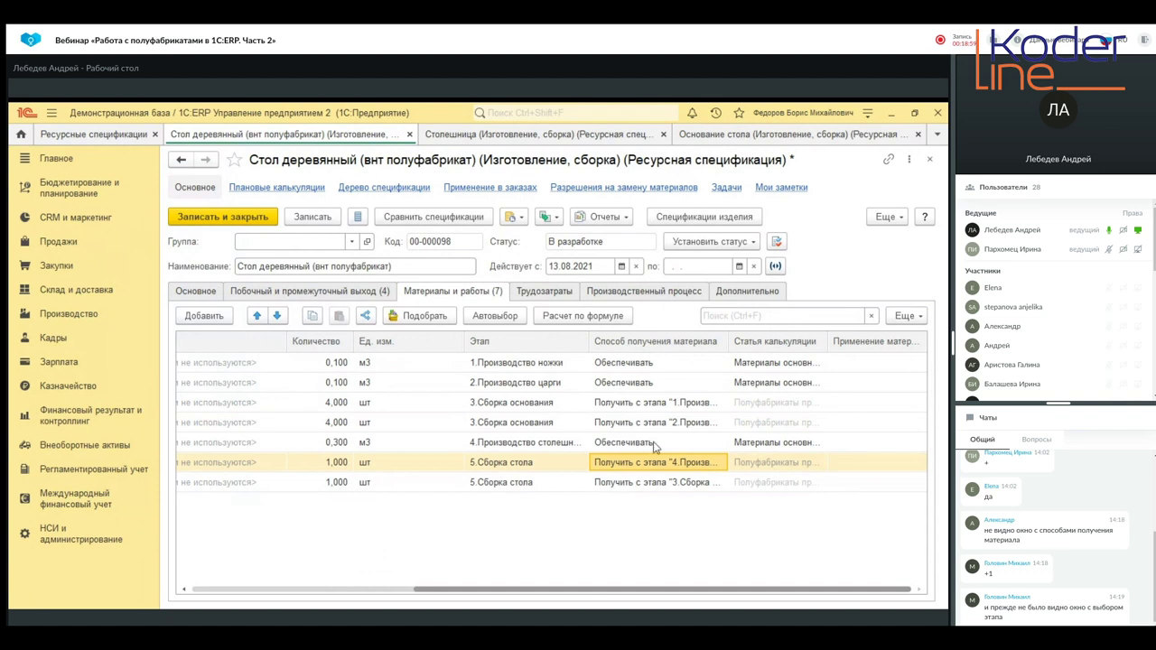
pyautogui.click(360, 293)
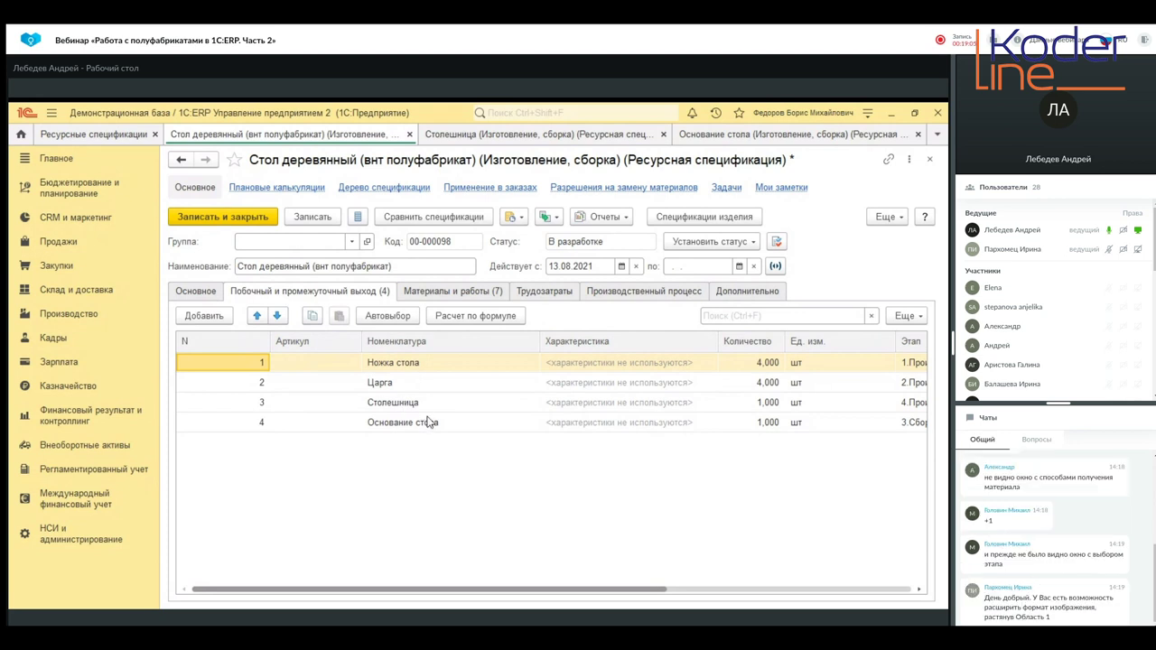
# Return to the specification's main product details and set its status to Действует.
pyautogui.click(197, 291)
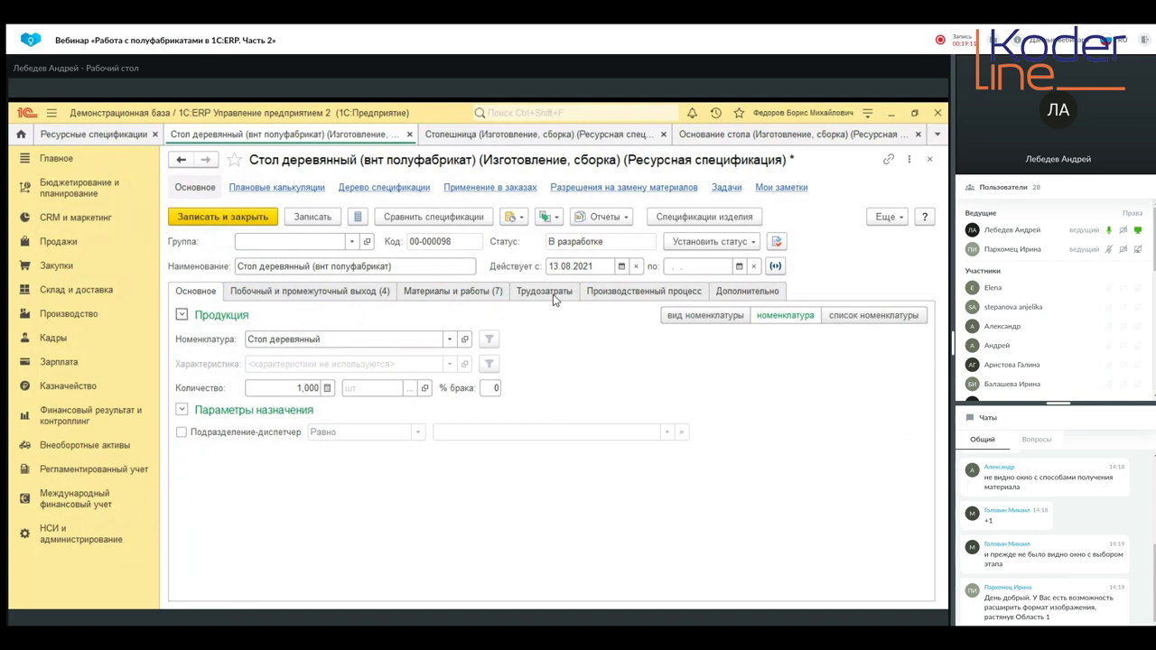
pyautogui.click(746, 244)
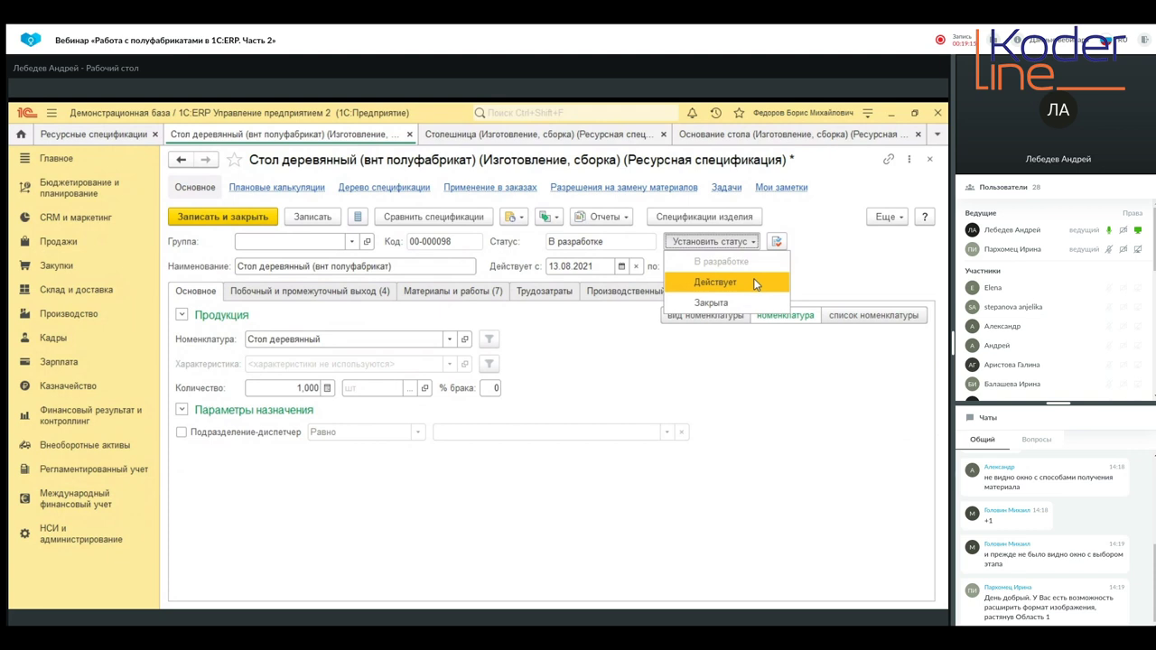
pyautogui.click(755, 283)
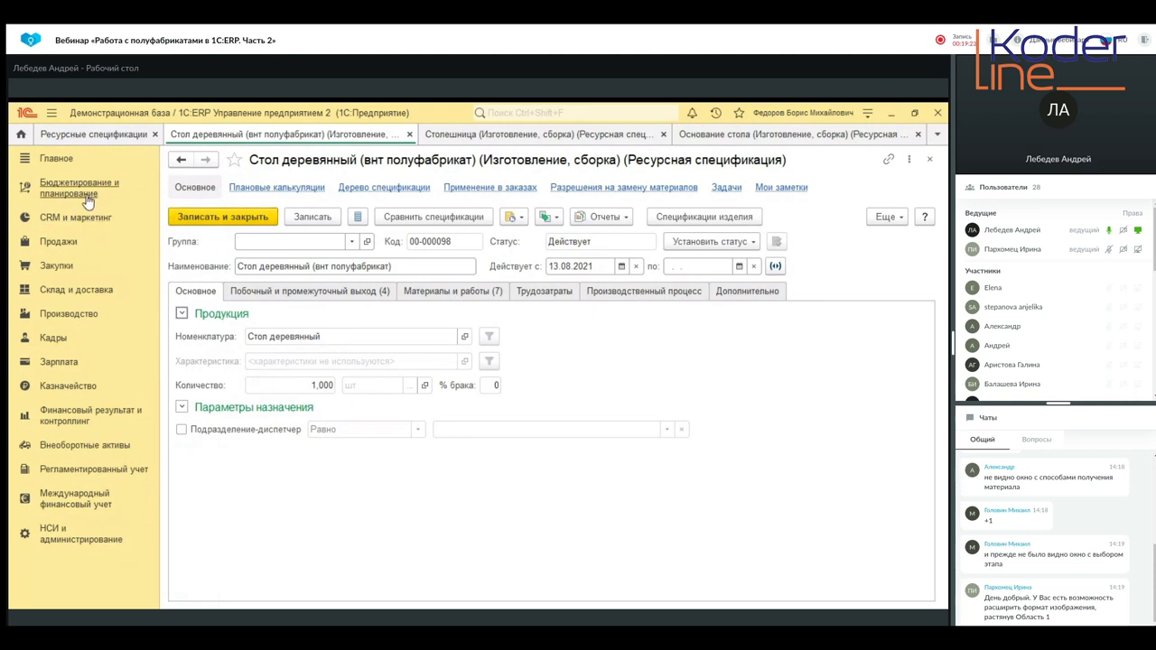
# Create a new production order by copying the last order in Заказы на производство, and set its organization to _Орион.
pyautogui.click(61, 314)
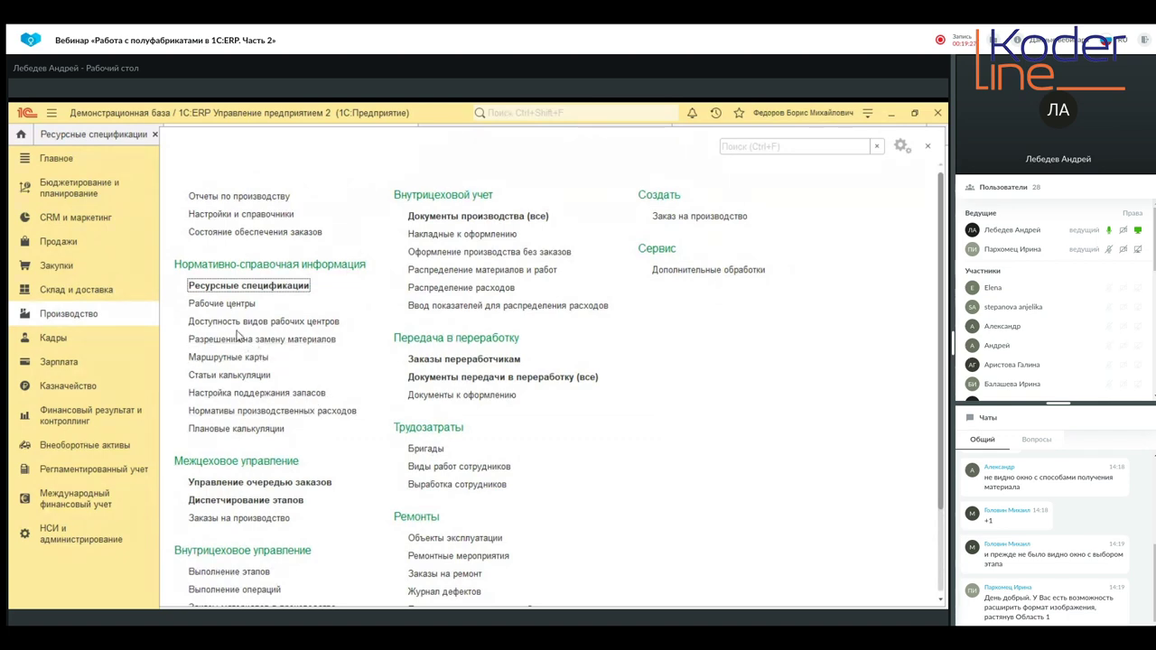
pyautogui.click(251, 517)
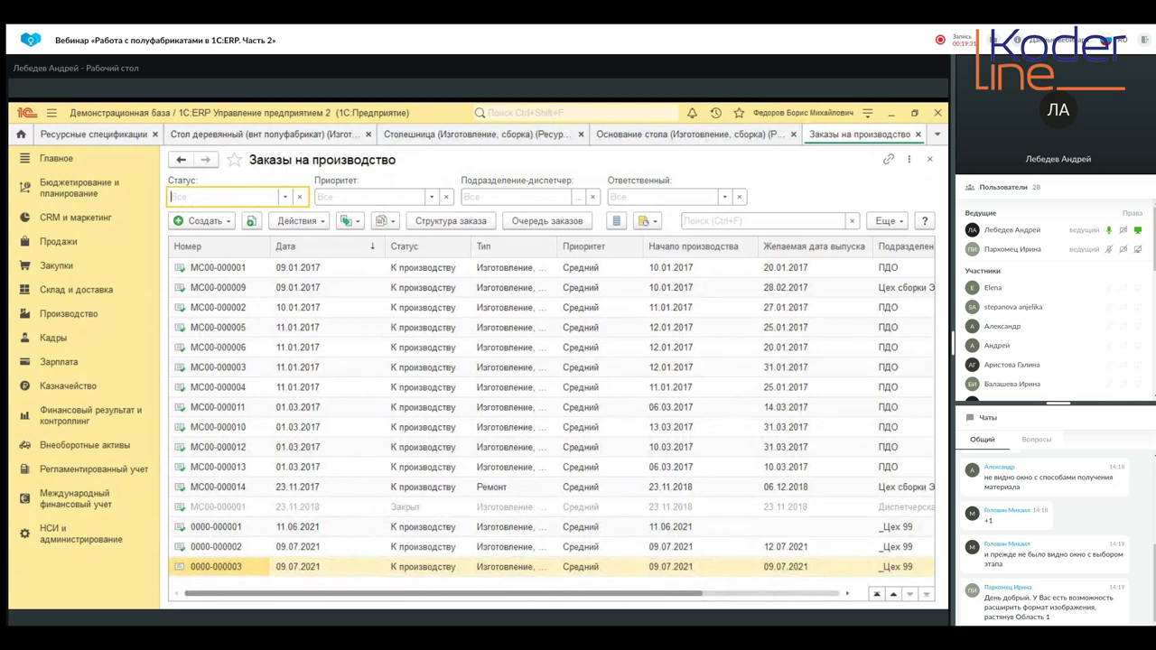
pyautogui.rightClick(316, 567)
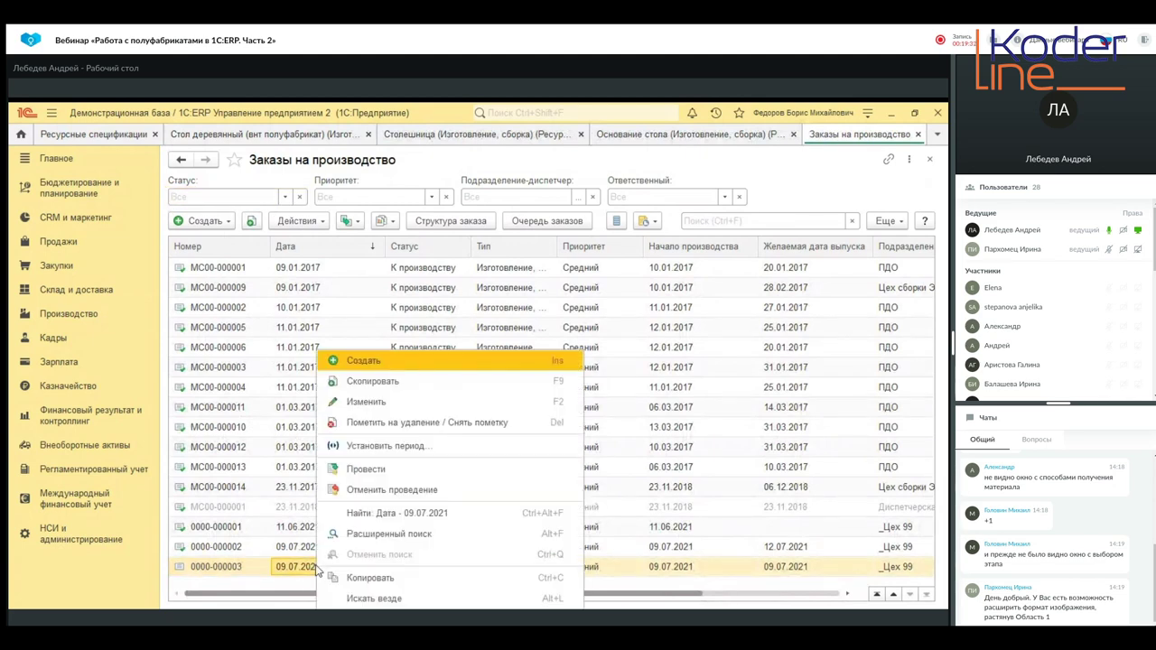
pyautogui.click(403, 389)
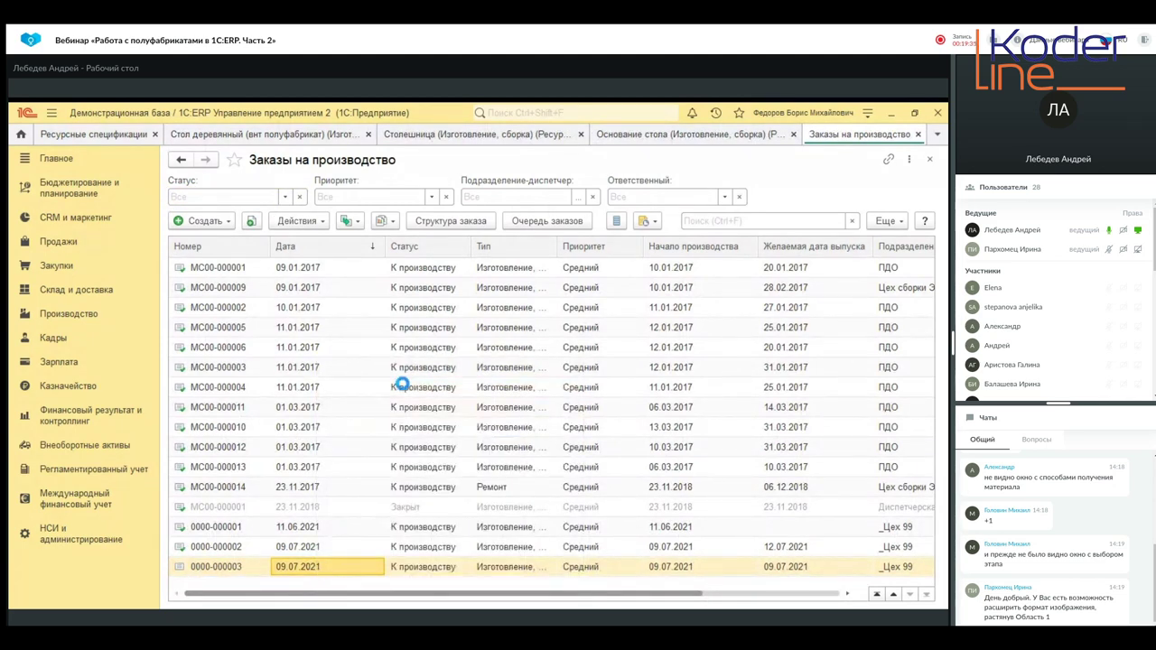
pyautogui.click(430, 316)
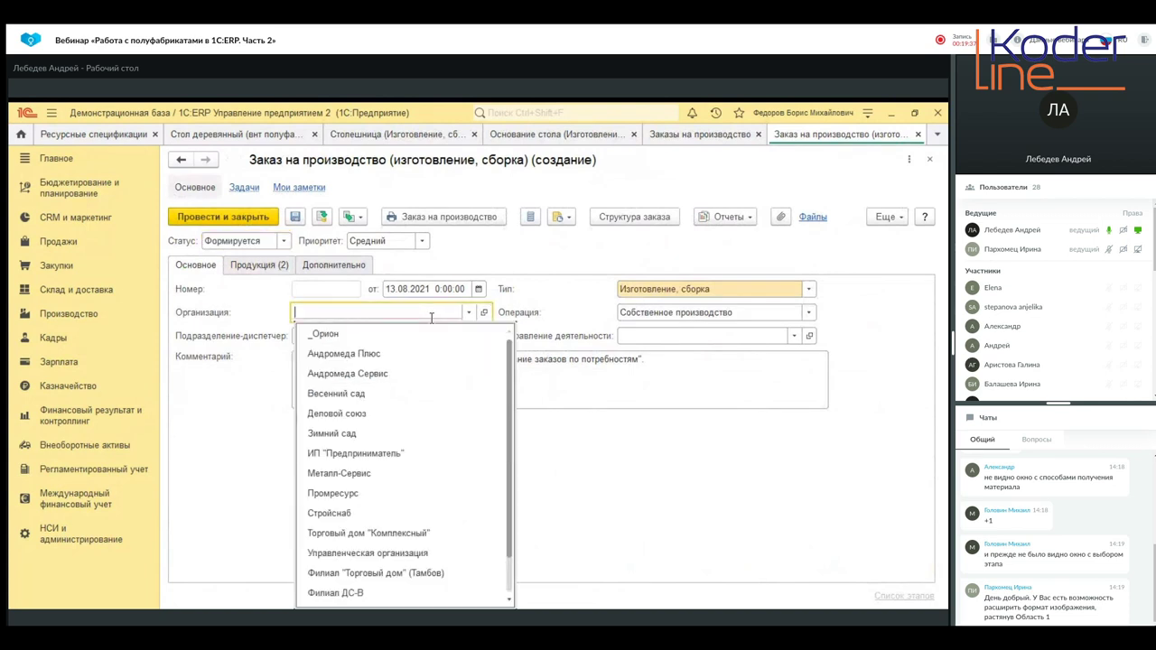
pyautogui.click(416, 333)
# Delete the Столешница line from the order's products and replace Основание стола in the remaining line with Стол деревянный.
pyautogui.click(259, 265)
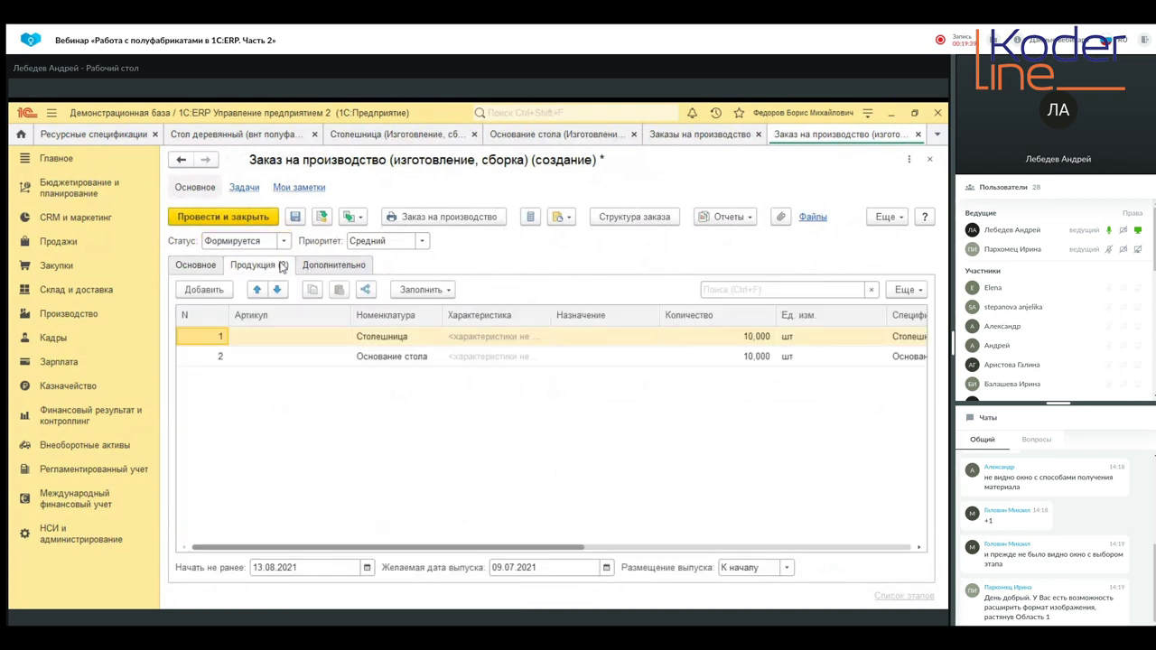
pyautogui.click(392, 342)
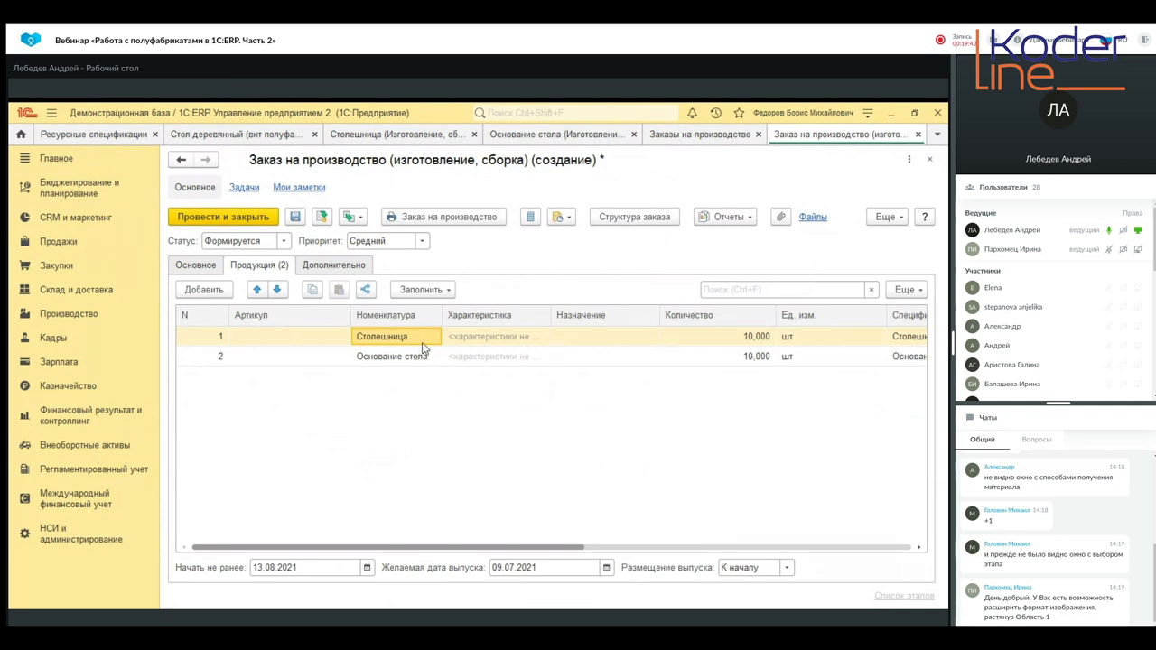
pyautogui.rightClick(315, 331)
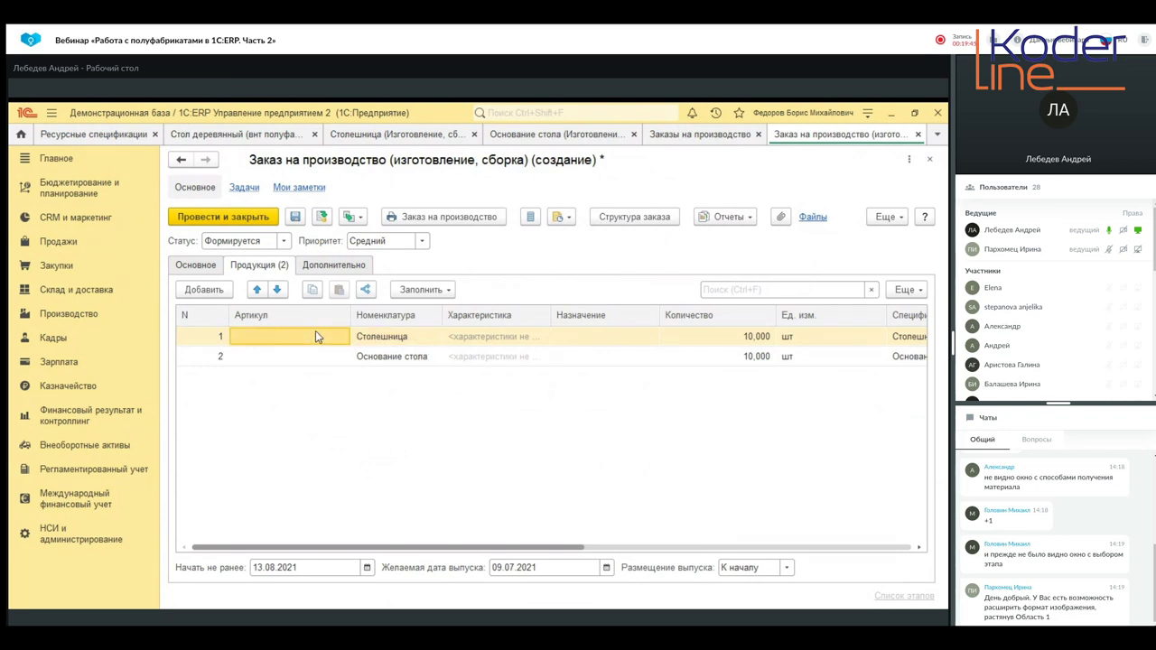
pyautogui.click(368, 383)
pyautogui.click(400, 337)
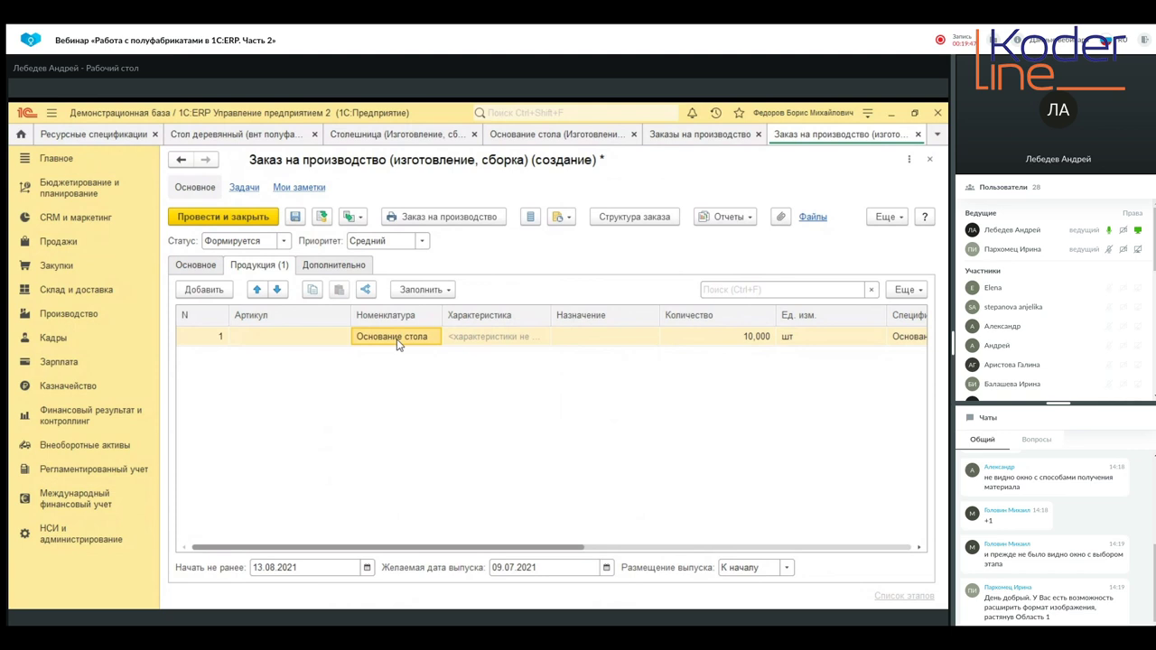
pyautogui.click(399, 338)
pyautogui.click(408, 377)
# Widen the order's Спецификация column and check which specification is assigned to the product line.
pyautogui.moveTo(540, 547); pyautogui.dragTo(748, 560)
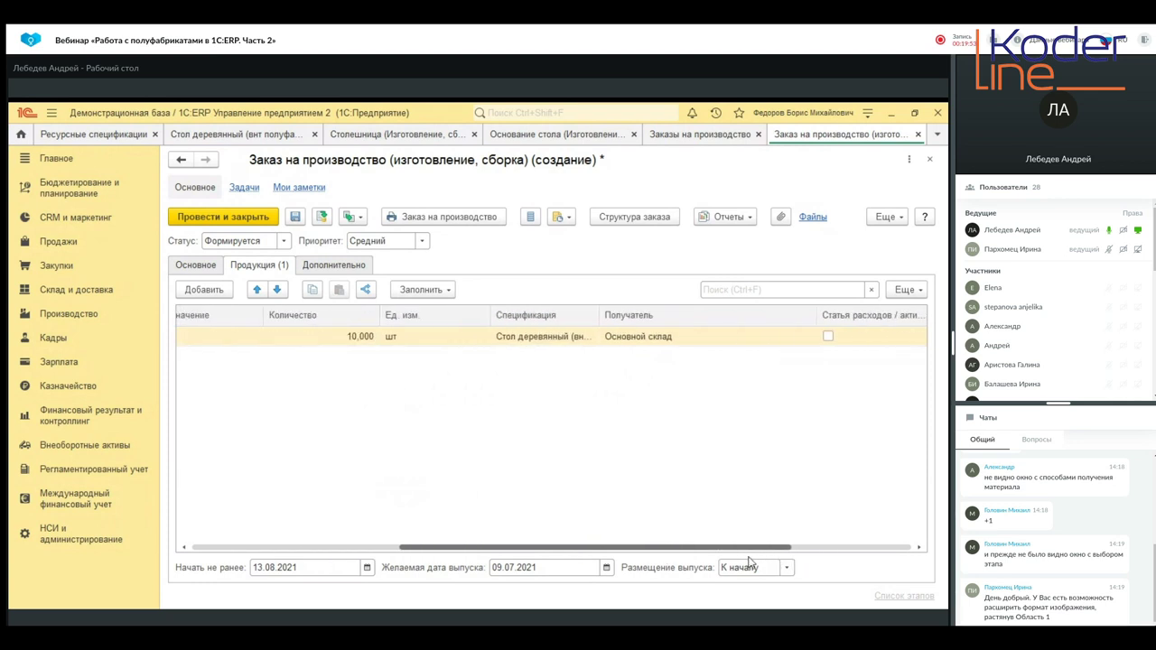
pyautogui.moveTo(614, 313); pyautogui.dragTo(753, 313)
pyautogui.click(645, 339)
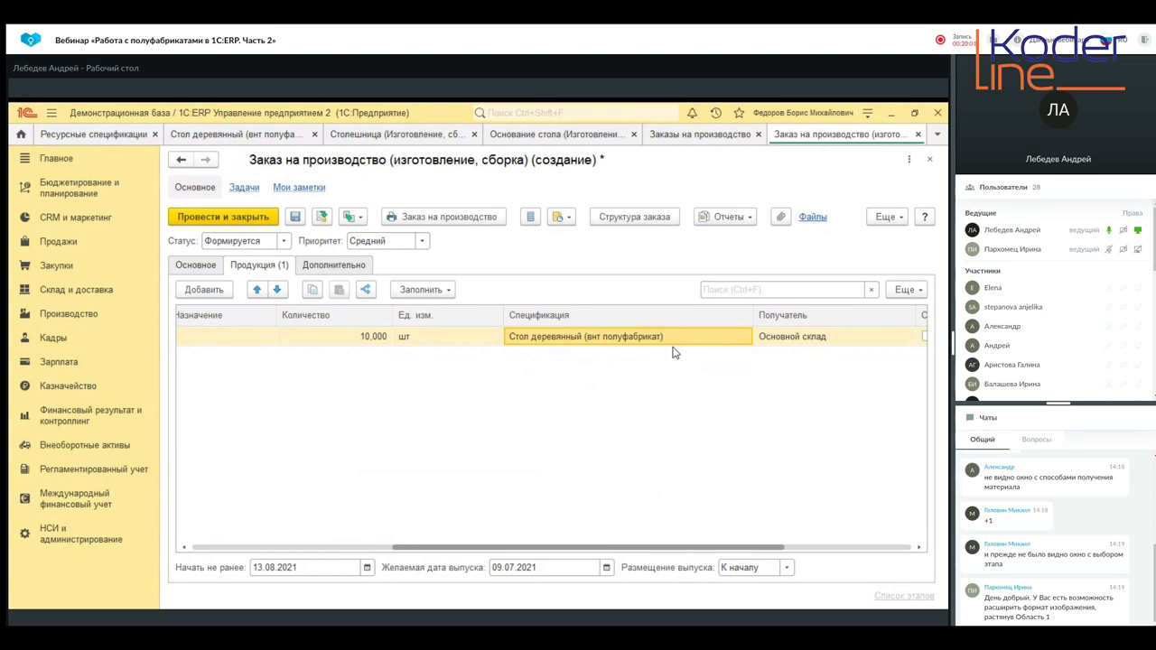
pyautogui.click(603, 343)
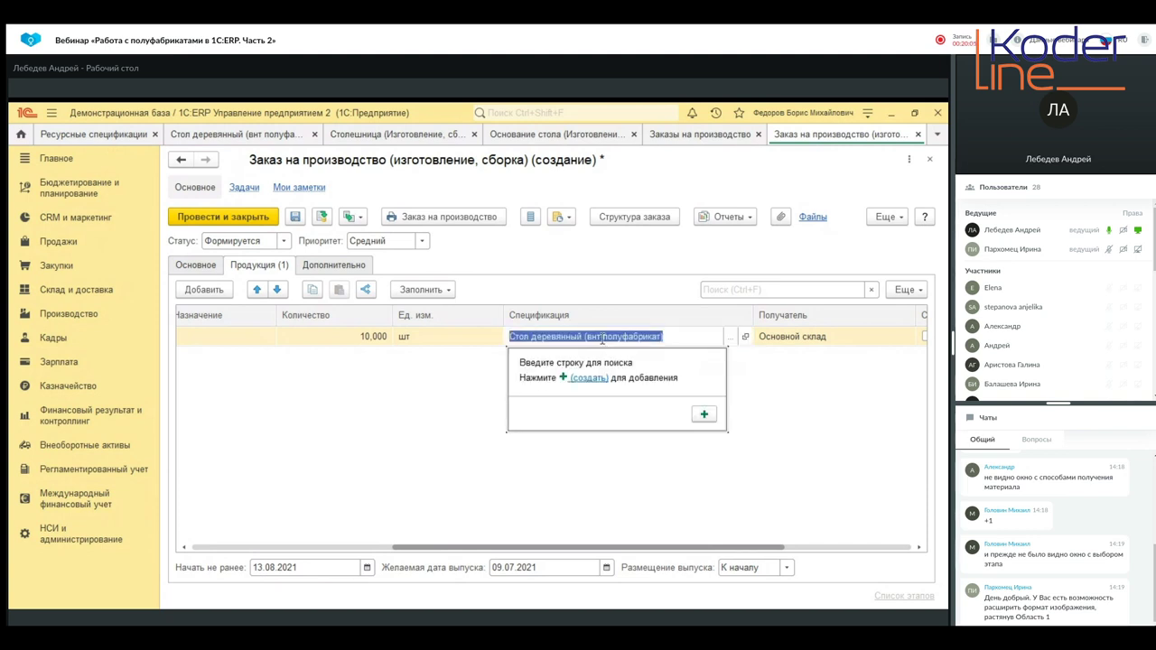
pyautogui.click(336, 435)
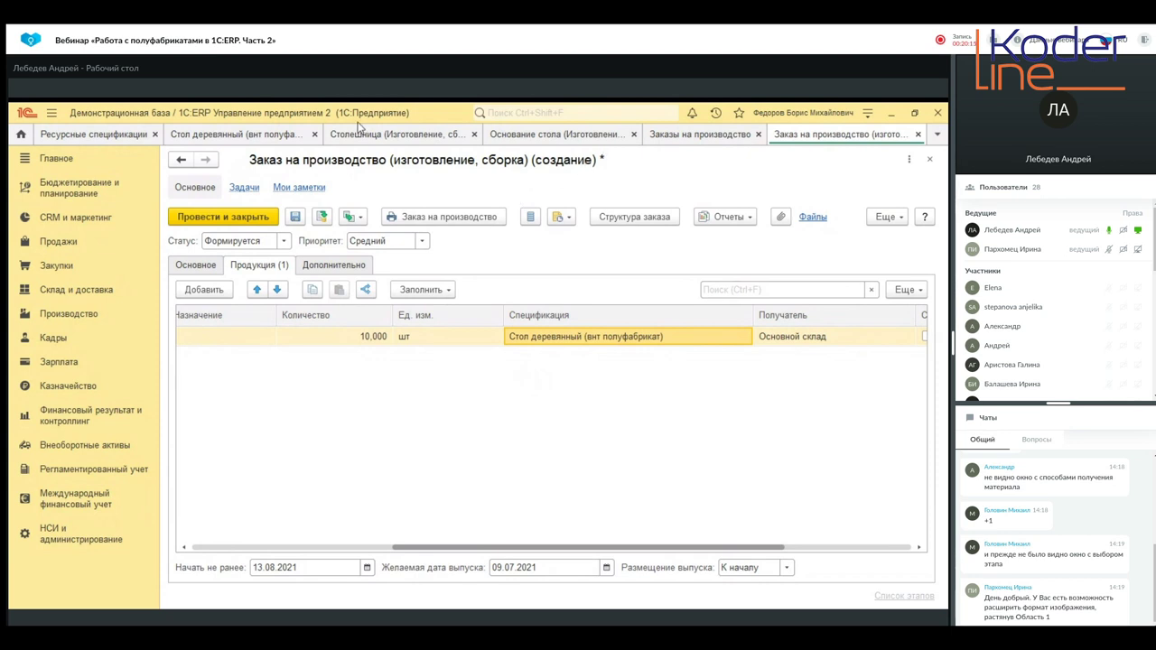
pyautogui.click(140, 135)
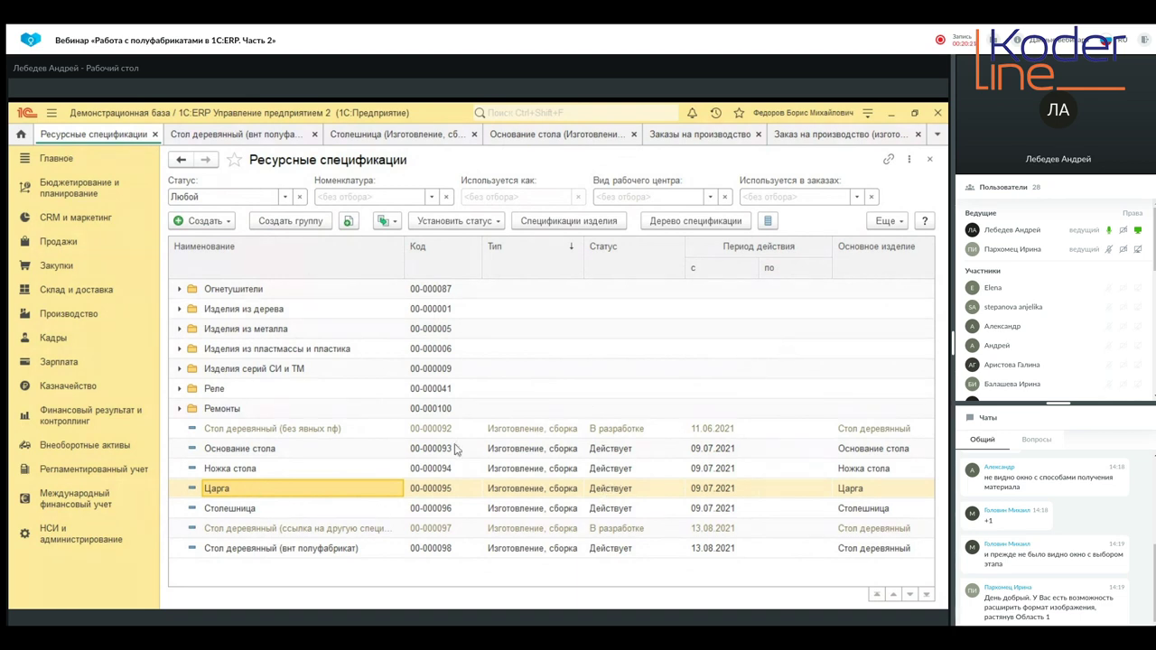
pyautogui.click(887, 221)
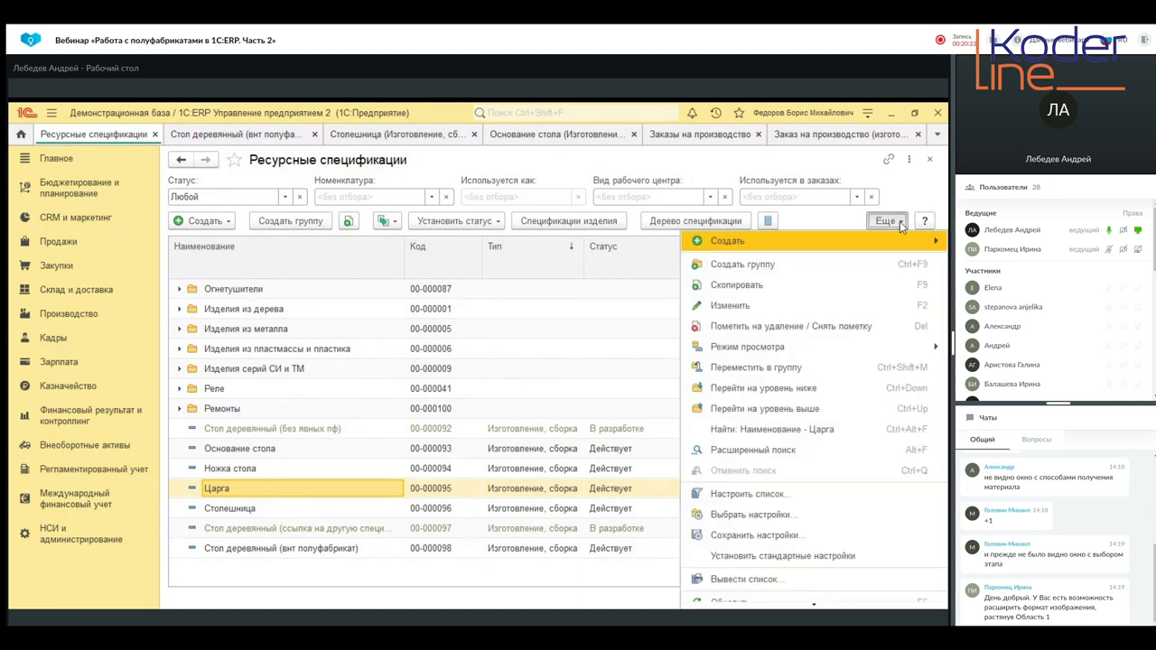
pyautogui.scroll(-3, 863, 372)
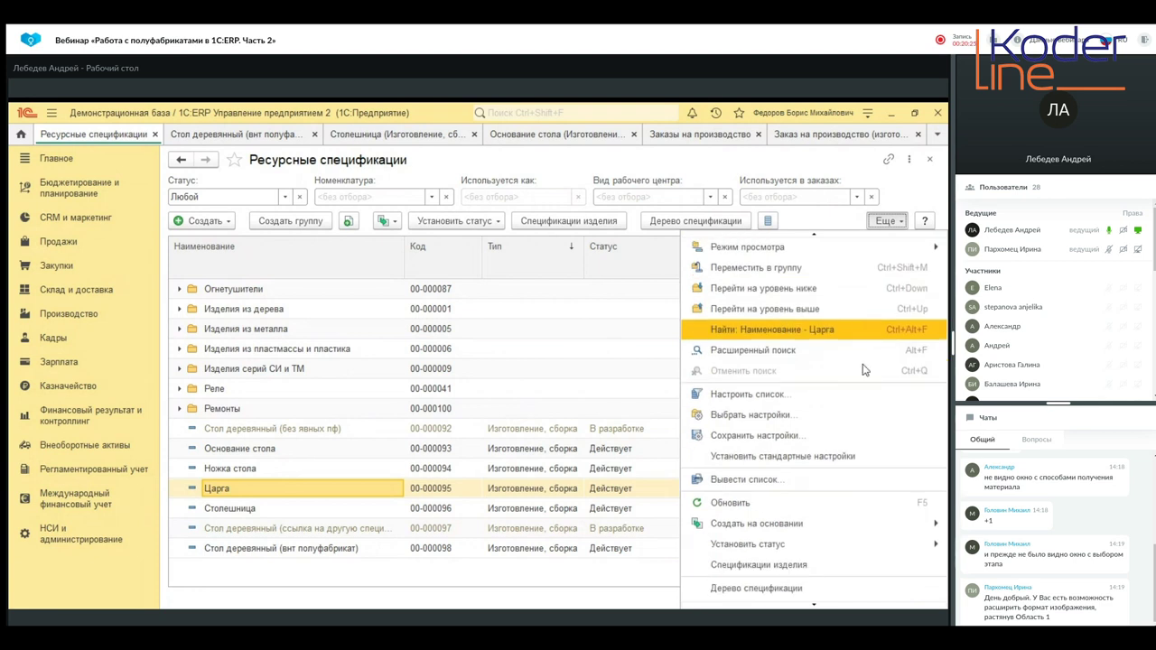
pyautogui.scroll(-2, 863, 372)
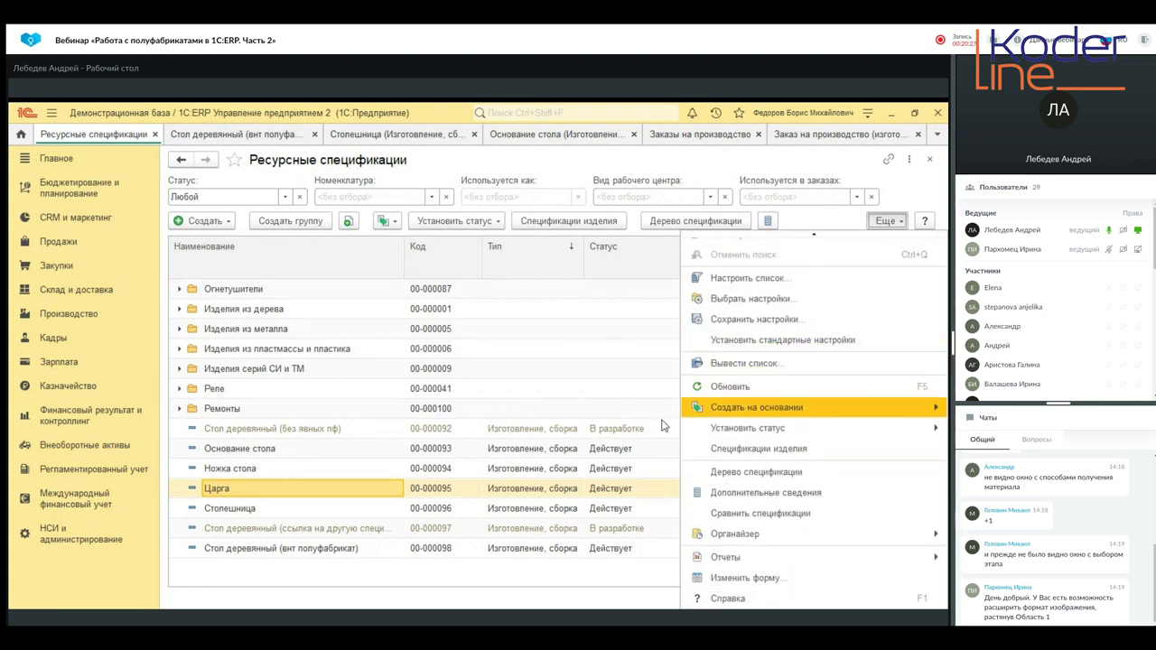
pyautogui.moveTo(858, 407)
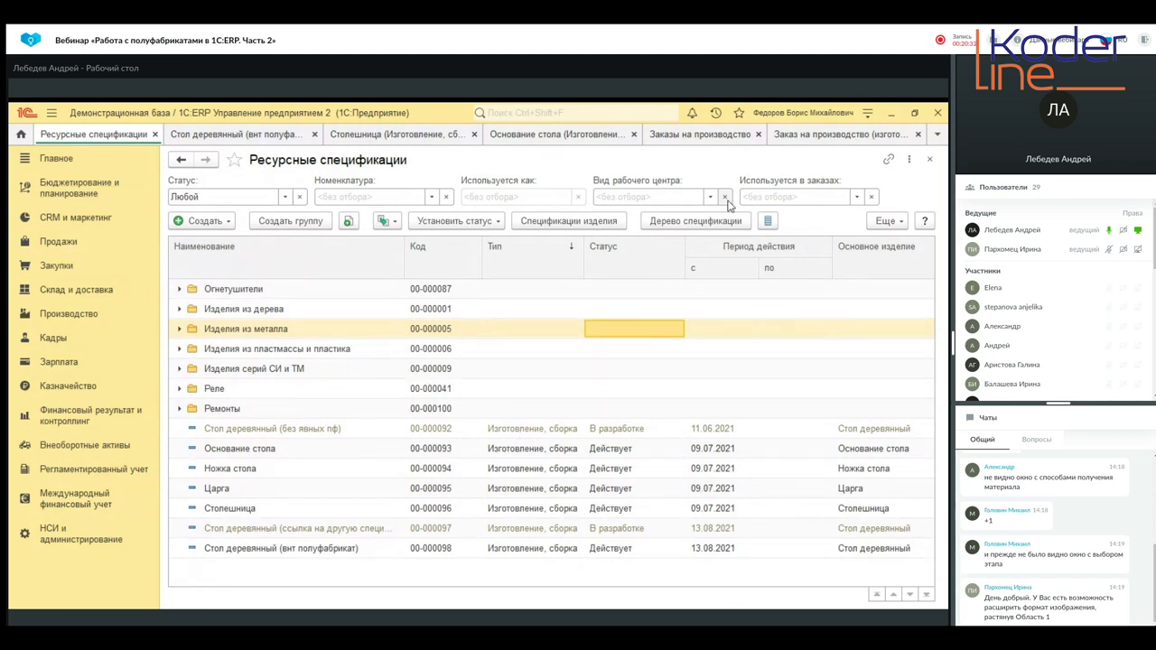
# Return to the new production order and set its desired release date to 15.08.2021.
pyautogui.click(811, 138)
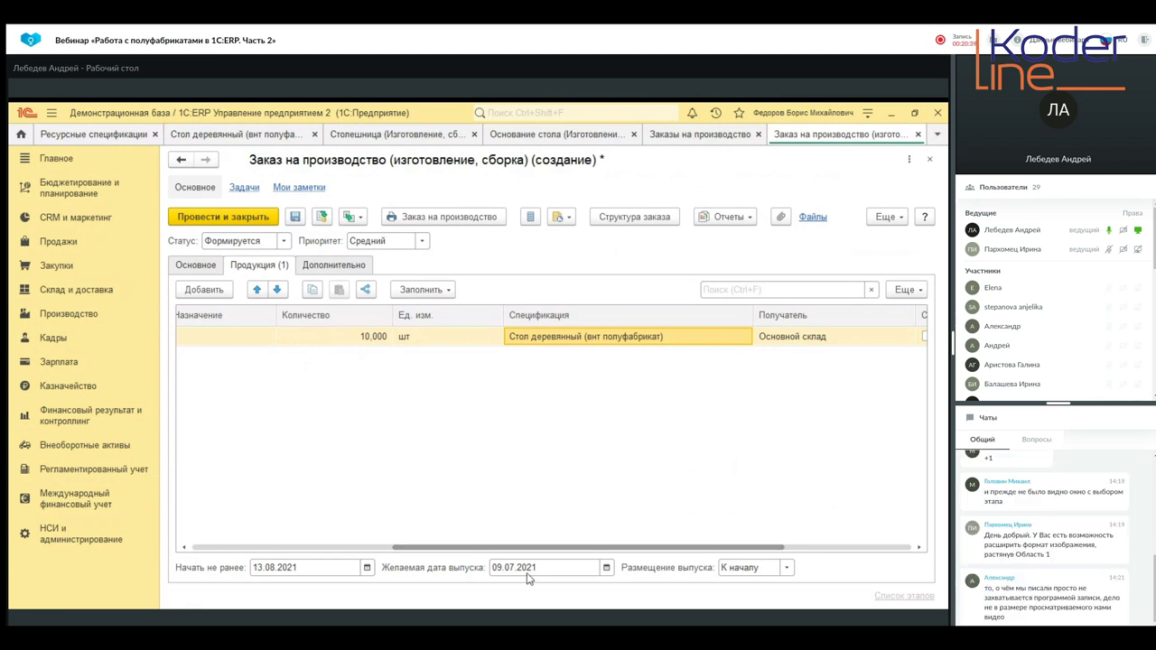
pyautogui.click(606, 567)
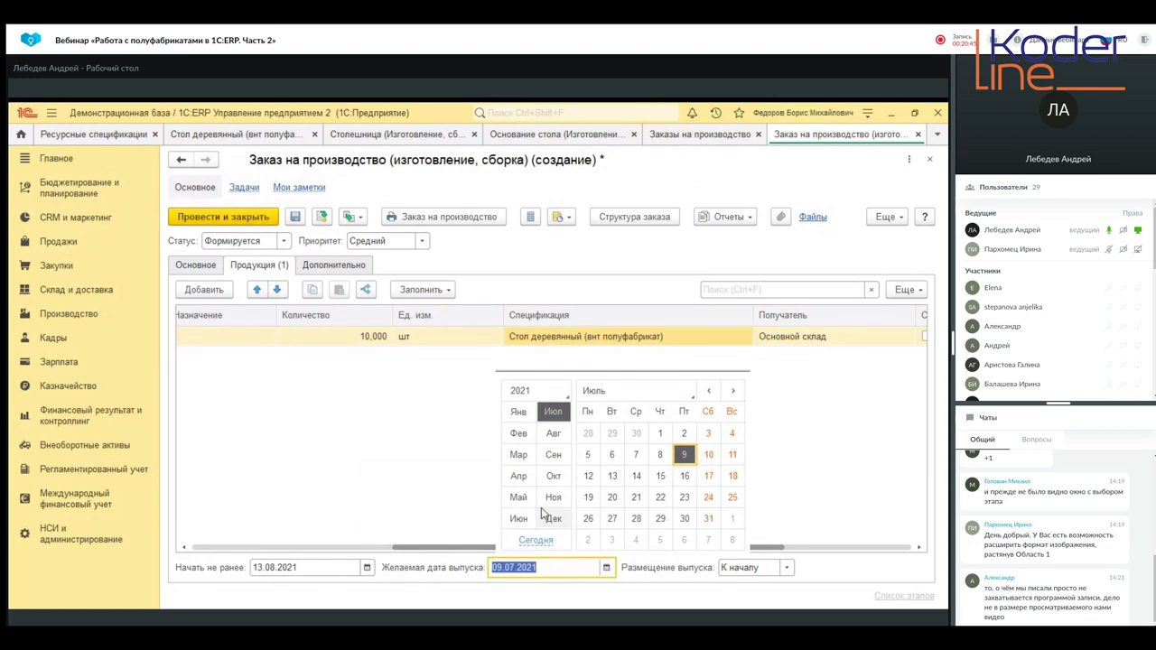
pyautogui.click(660, 475)
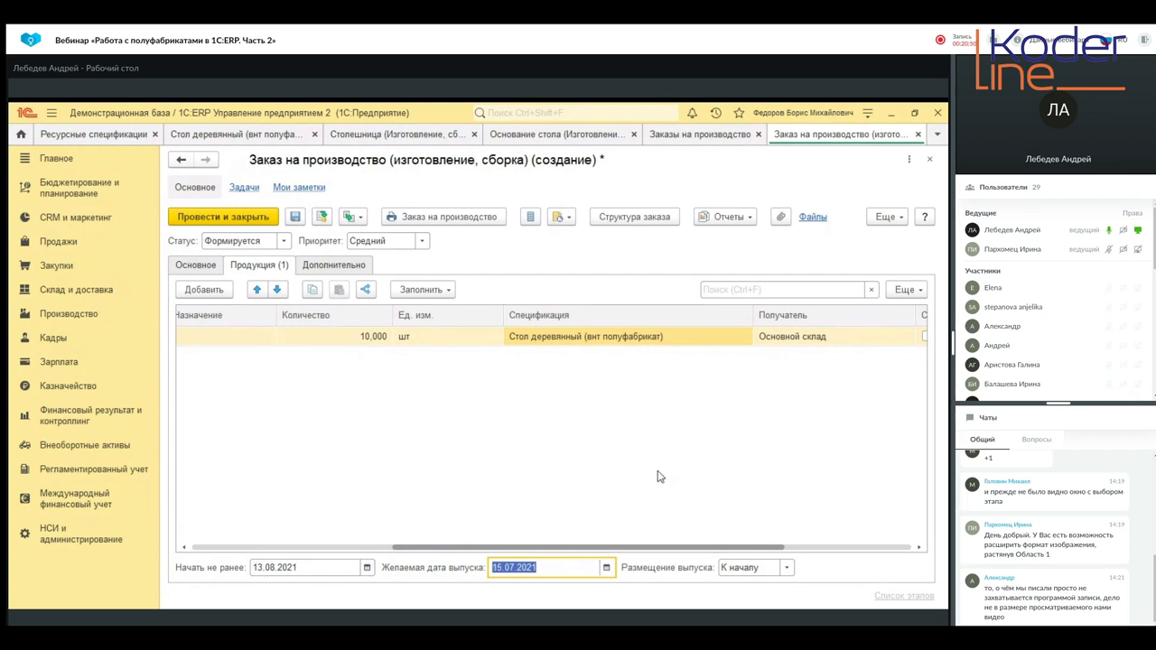
pyautogui.click(607, 568)
pyautogui.click(732, 390)
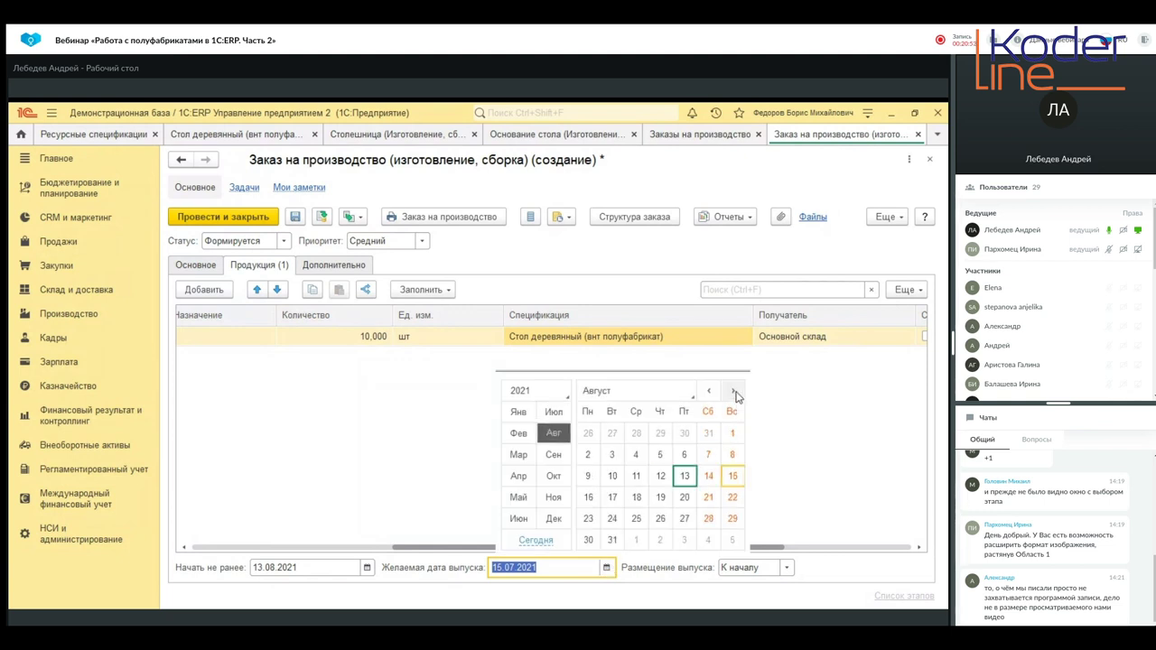
pyautogui.click(733, 476)
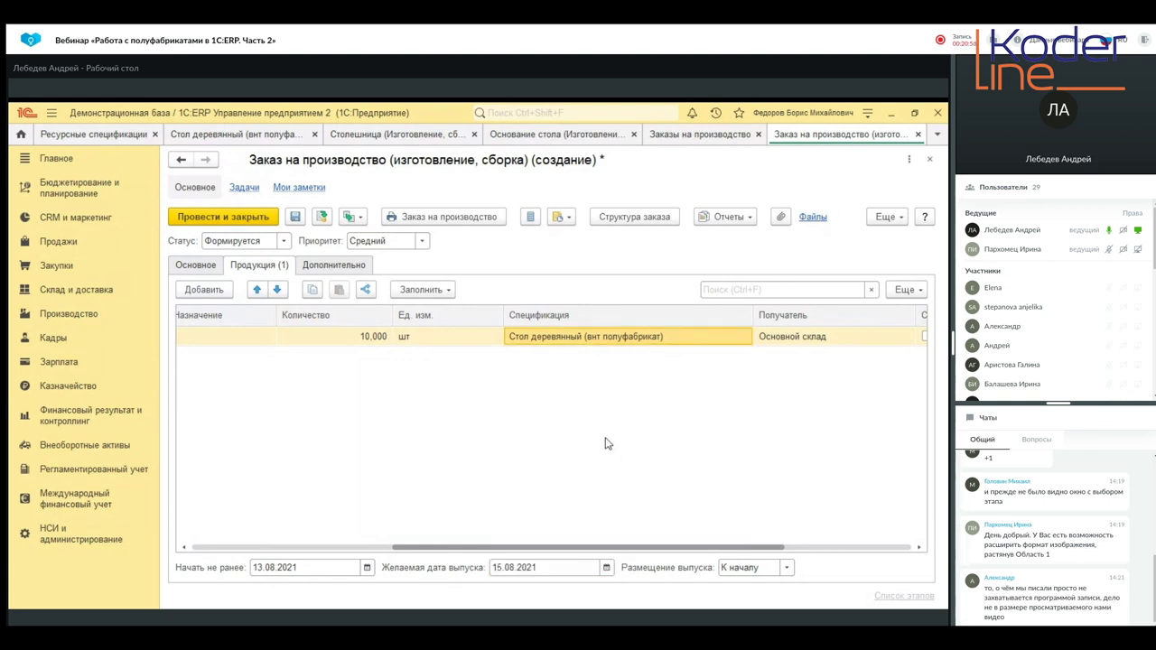
# Set the production order's status to К производству, then post and close it.
pyautogui.click(280, 242)
pyautogui.click(285, 241)
pyautogui.click(271, 262)
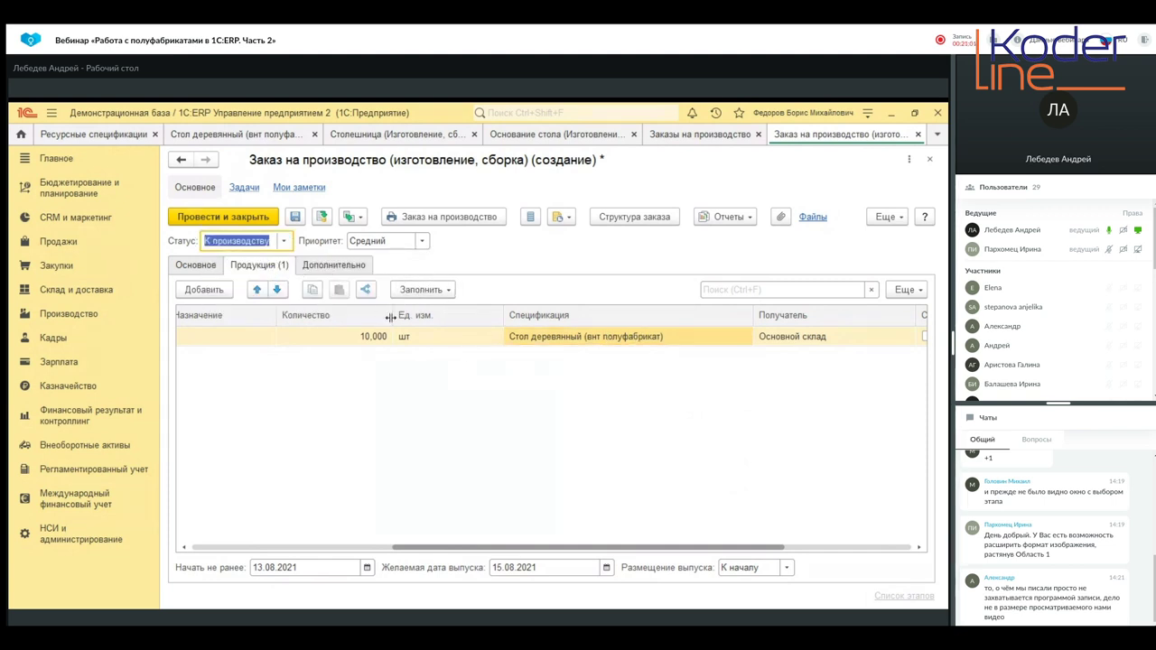
pyautogui.click(236, 215)
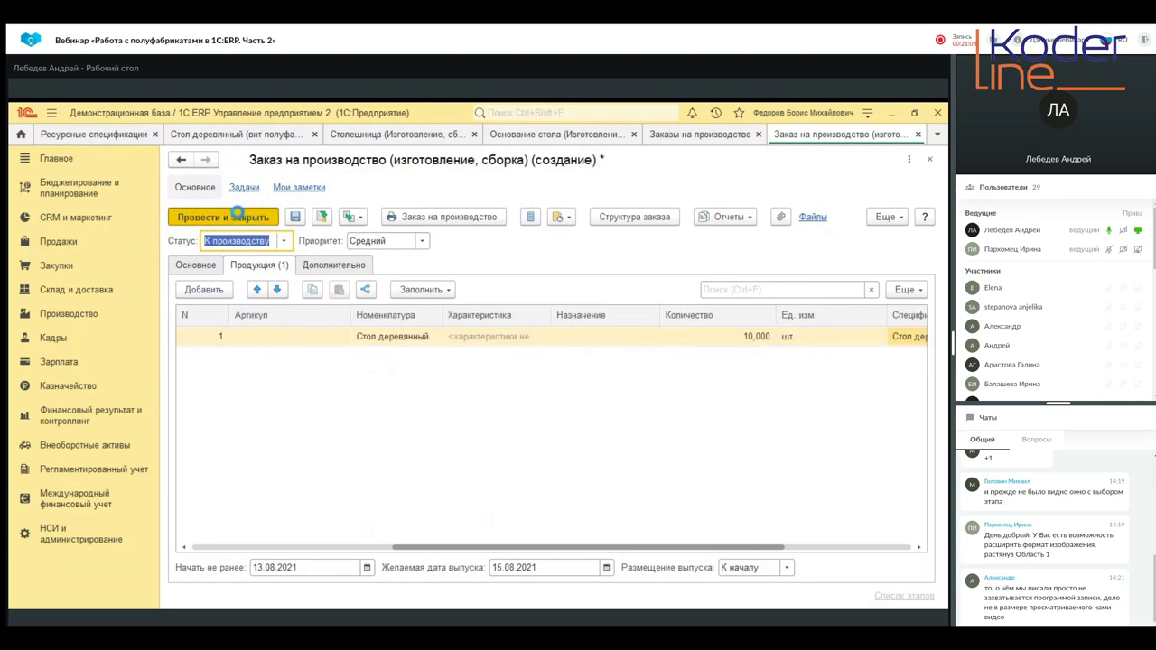
# Open Управление очередью заказов к производству and generate the production stages for the newly posted order.
pyautogui.click(60, 318)
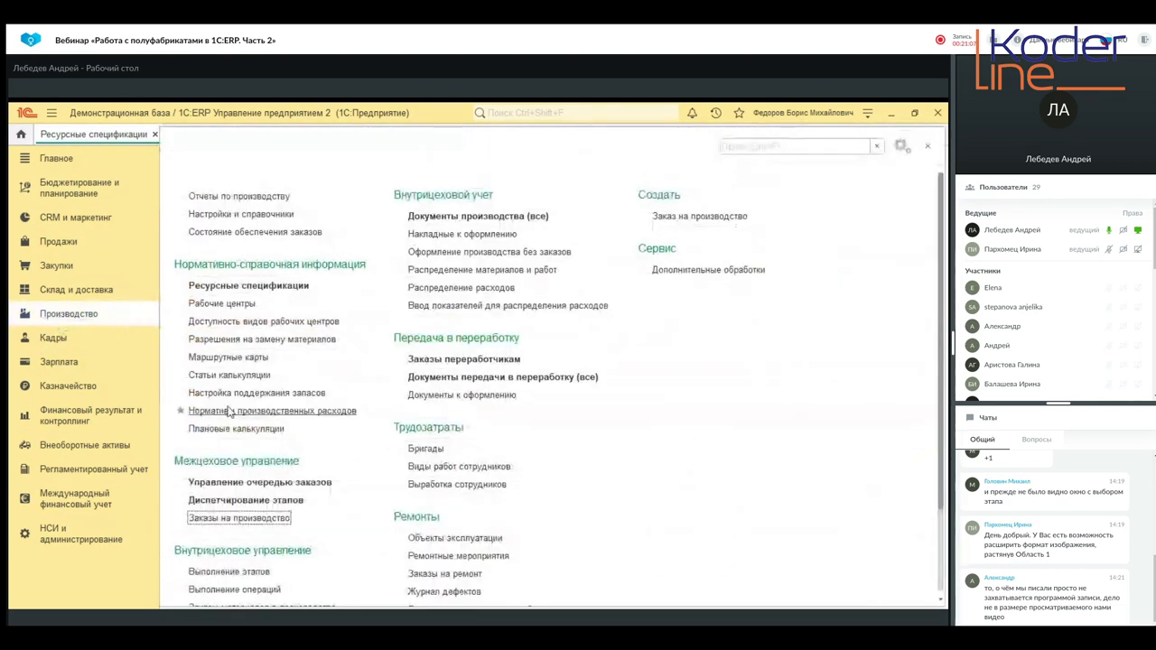
pyautogui.click(262, 481)
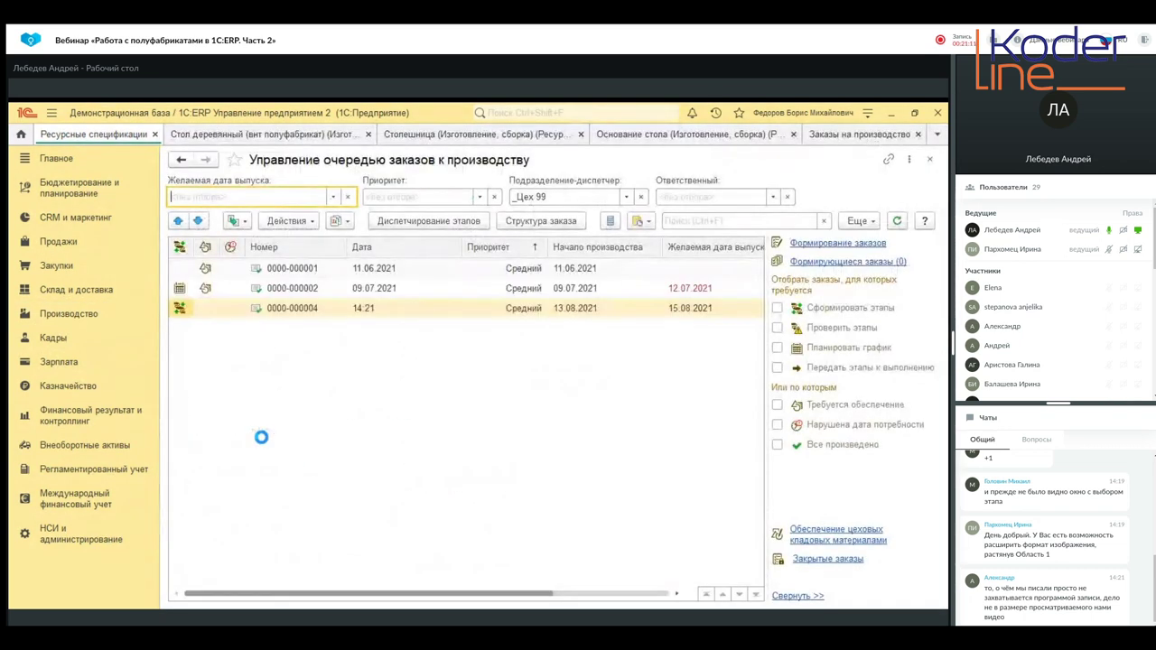
pyautogui.click(287, 310)
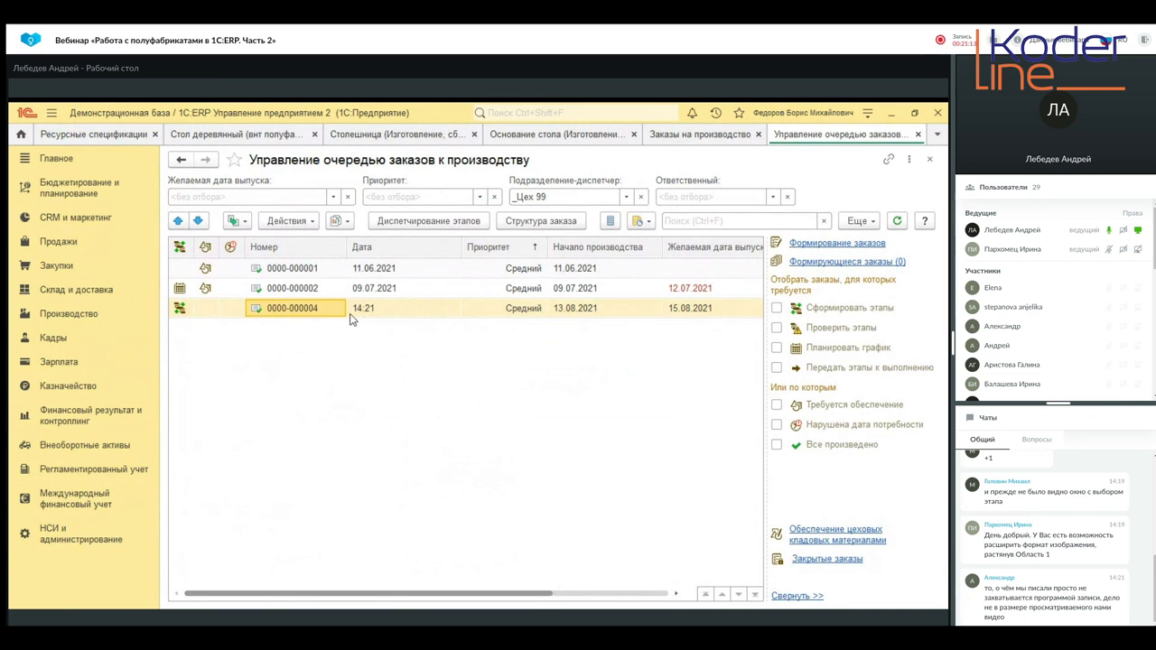
pyautogui.rightClick(311, 310)
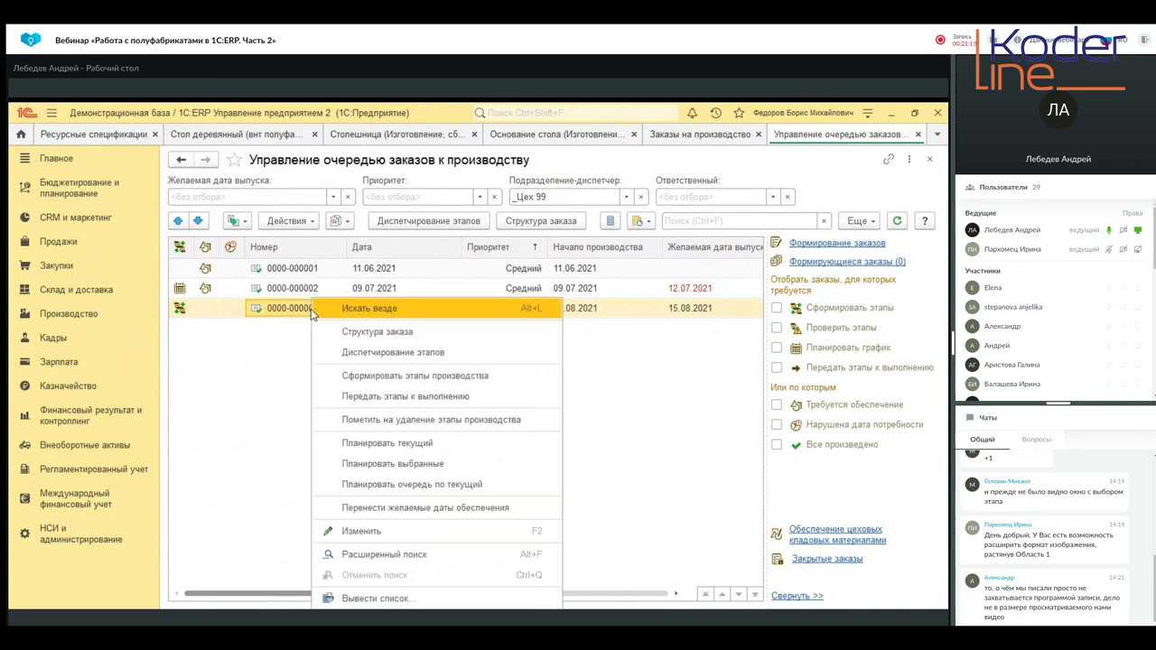
pyautogui.click(411, 376)
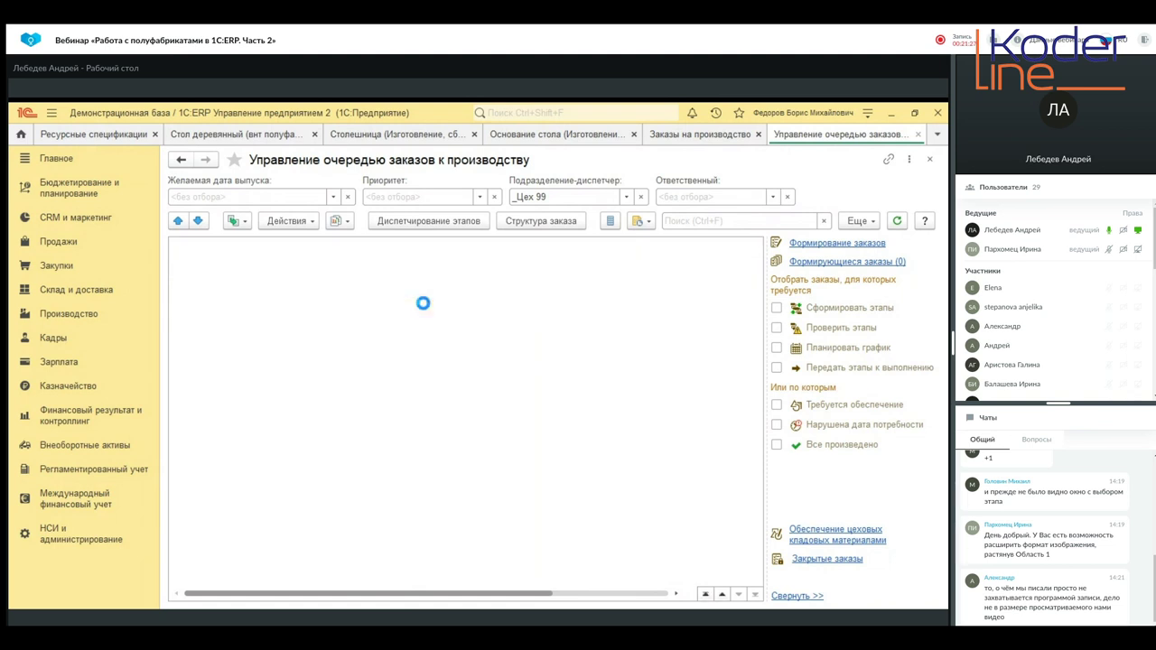
# Open the order's stage dispatching and examine the output details of the 1.Производство ножки stage, including its price and amount columns.
pyautogui.click(405, 226)
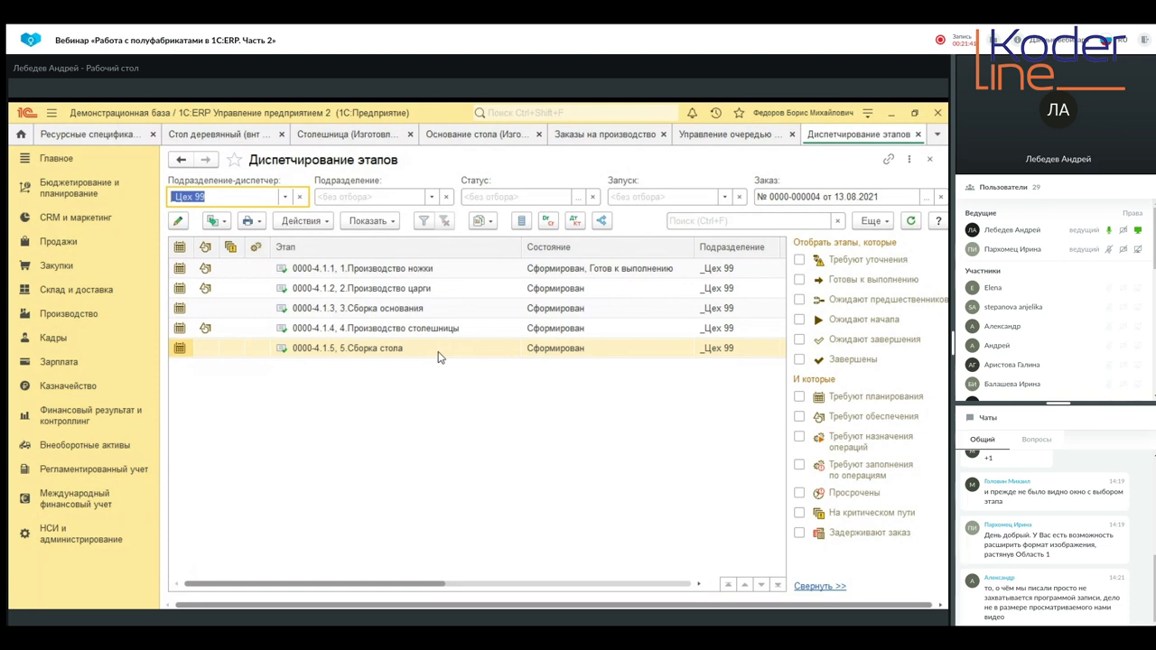
pyautogui.click(409, 268)
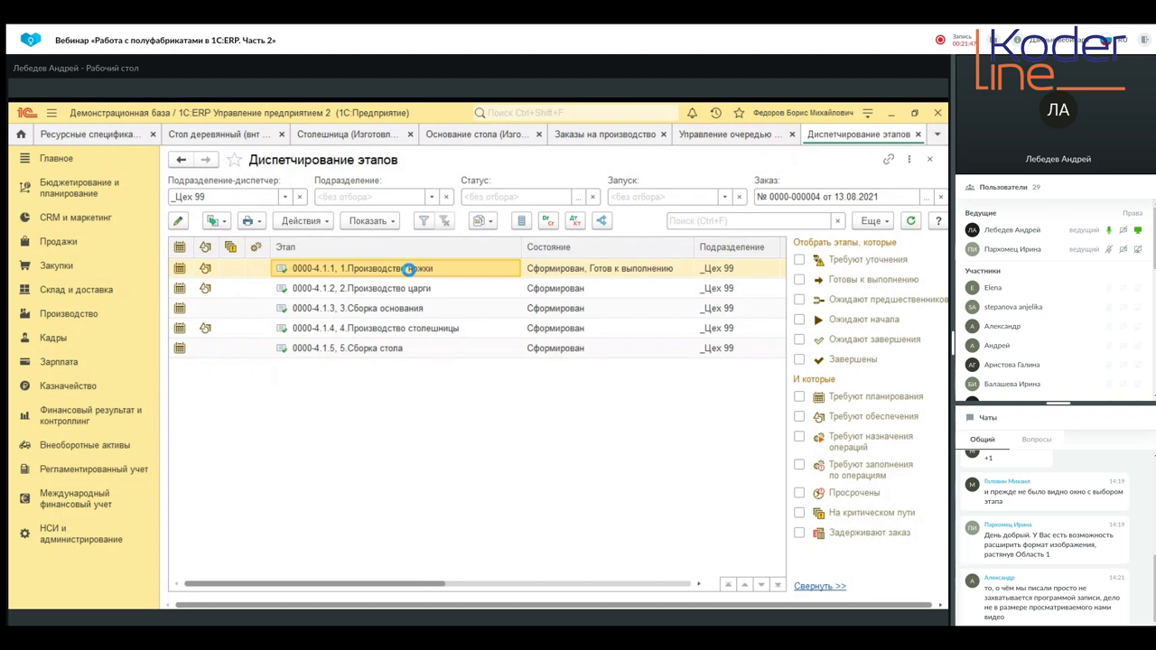
pyautogui.doubleClick(409, 268)
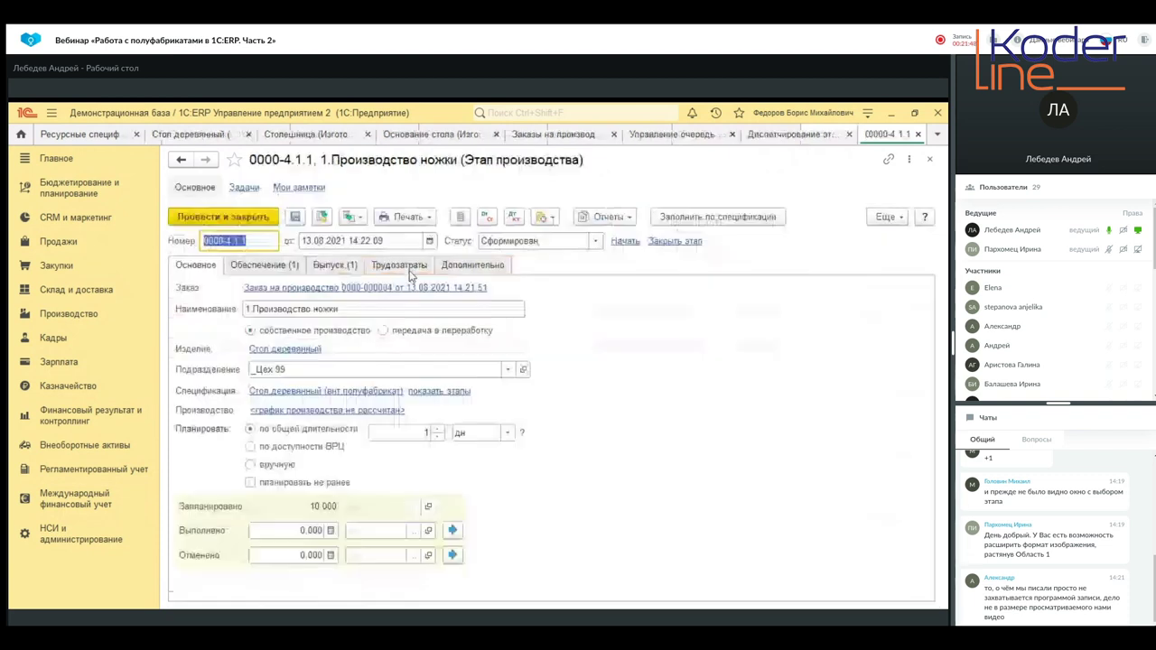
pyautogui.click(347, 265)
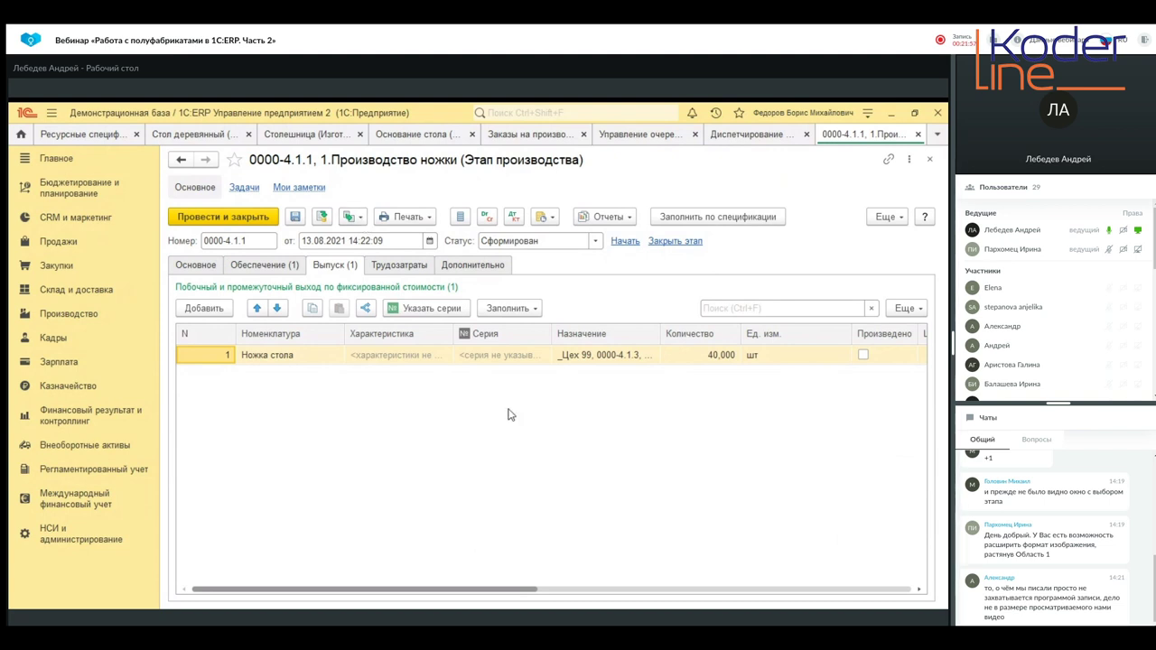
pyautogui.click(274, 363)
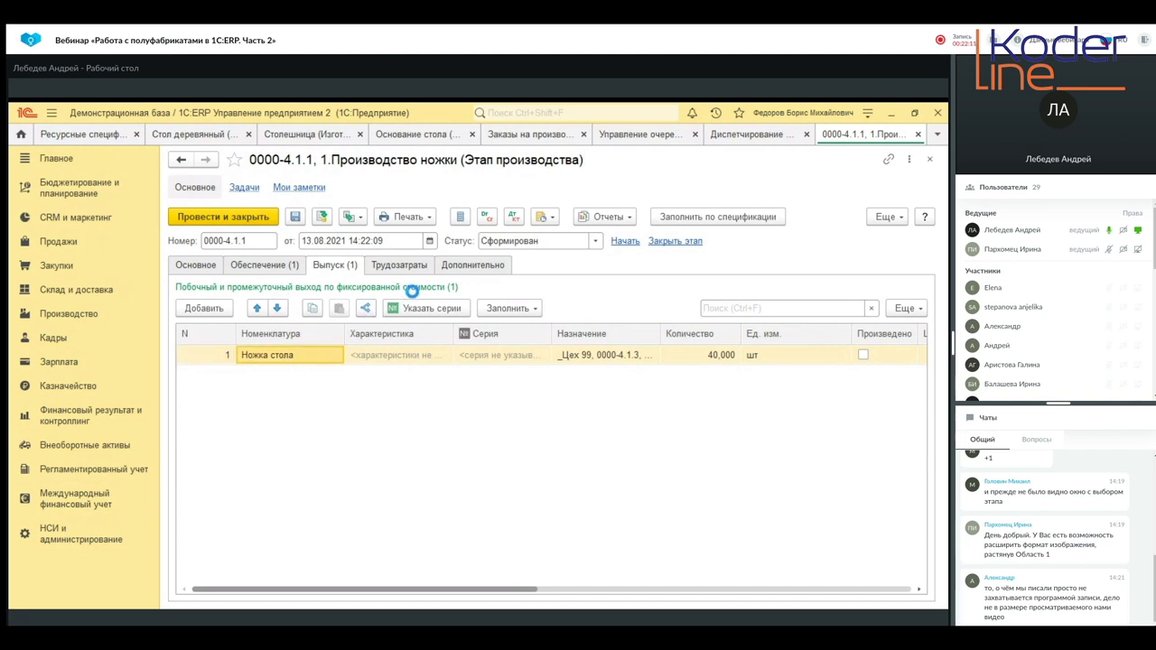
pyautogui.moveTo(269, 590); pyautogui.dragTo(357, 589)
pyautogui.moveTo(283, 538); pyautogui.dragTo(340, 539)
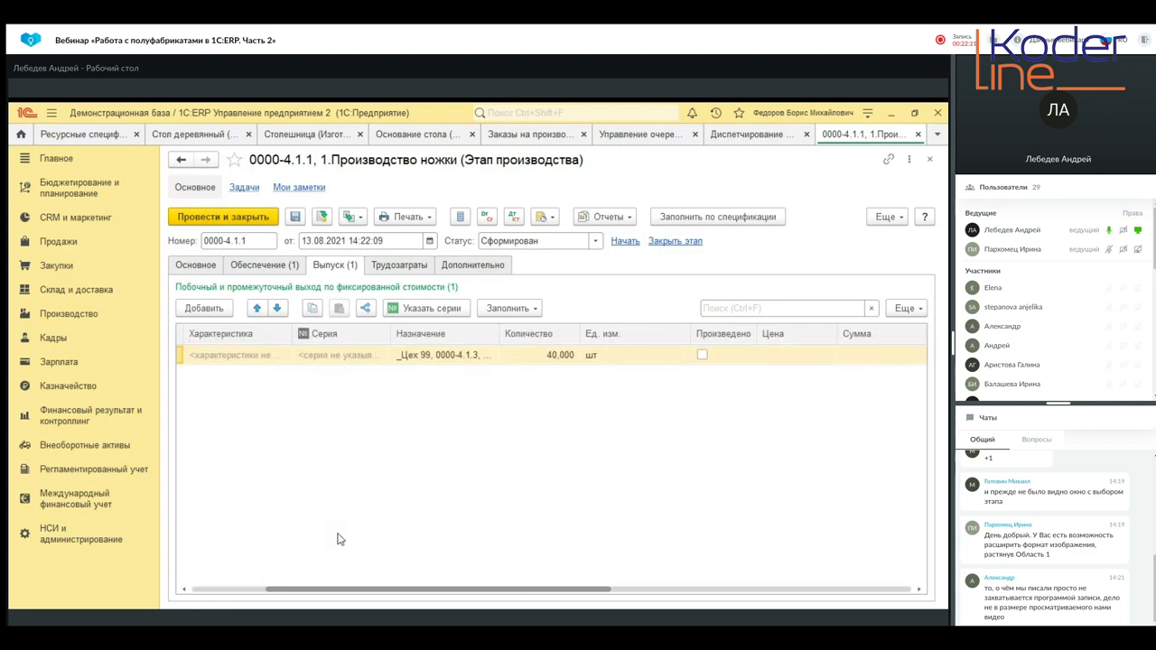
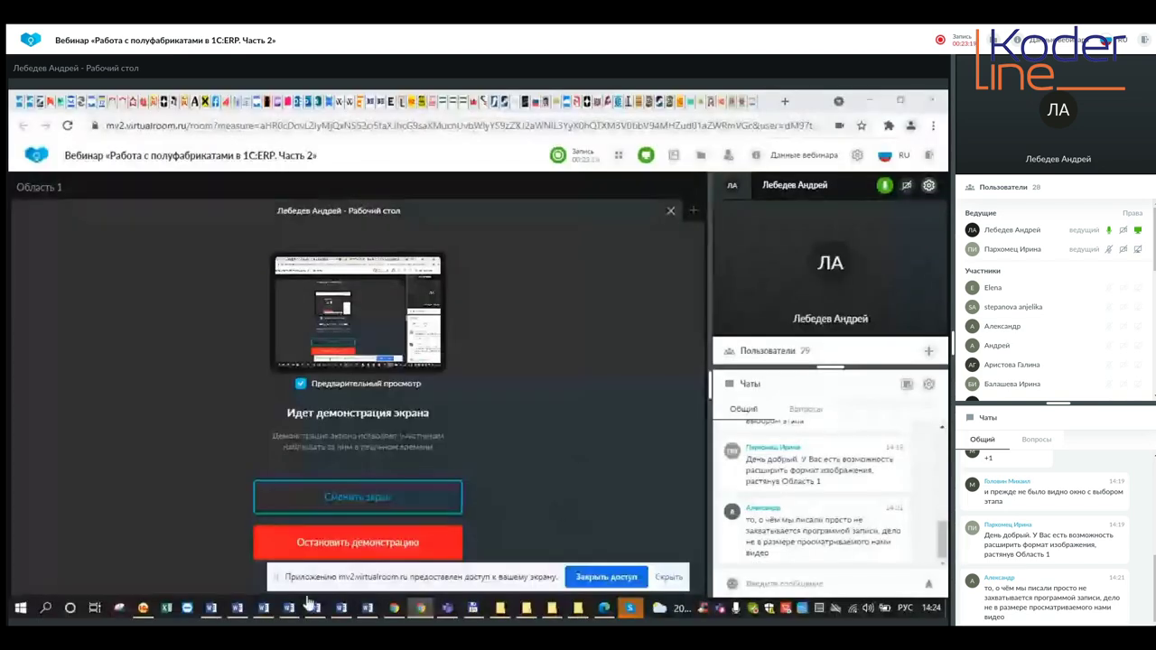
# Switch back to 1C:ERP and close the Основание стола and Столешница specifications.
pyautogui.click(144, 607)
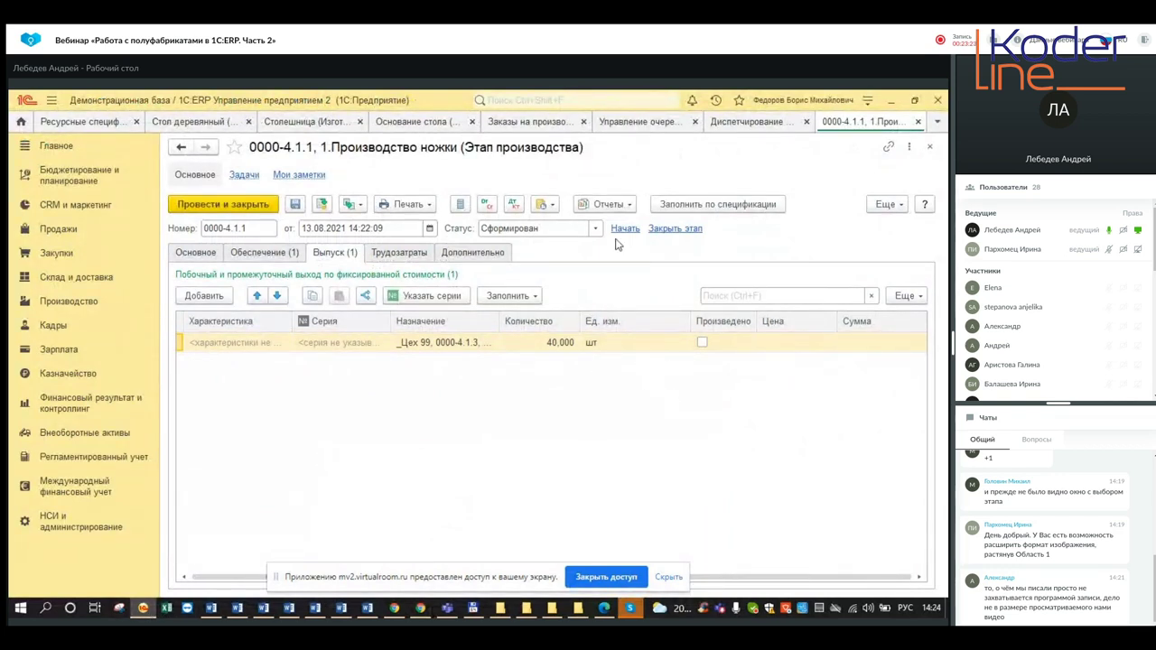
pyautogui.click(459, 128)
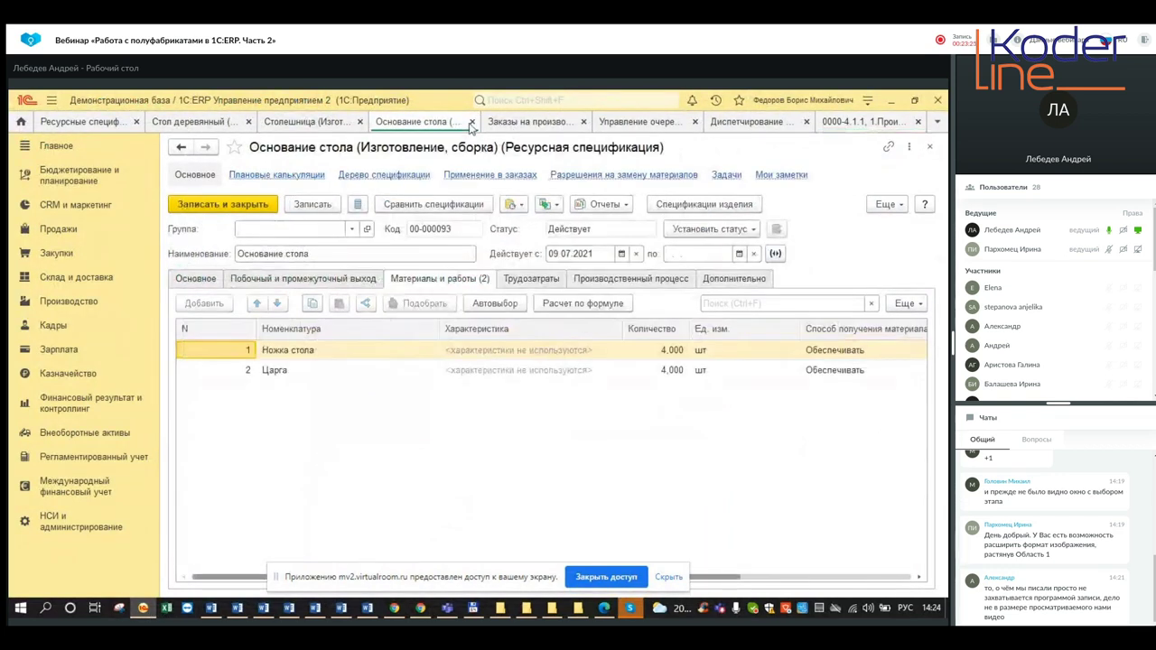
pyautogui.click(472, 121)
pyautogui.click(404, 123)
pyautogui.click(409, 121)
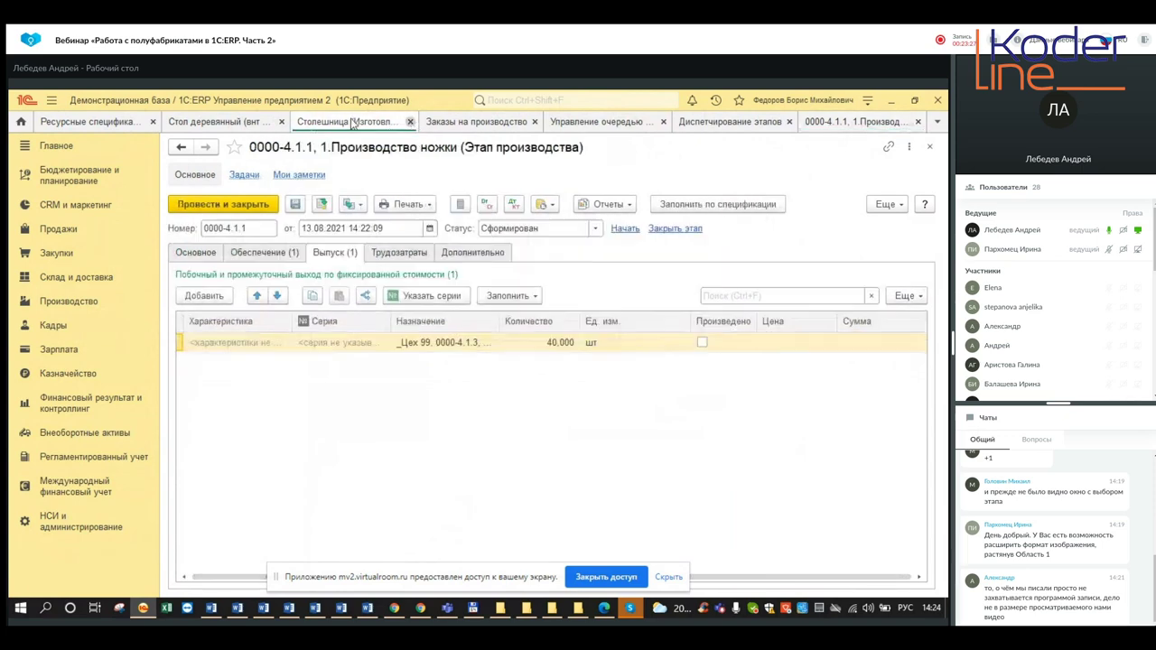
# Go to the materials and works of the Стол деревянный (внт полуфабрикат) specification and set its status to В разработке.
pyautogui.click(277, 123)
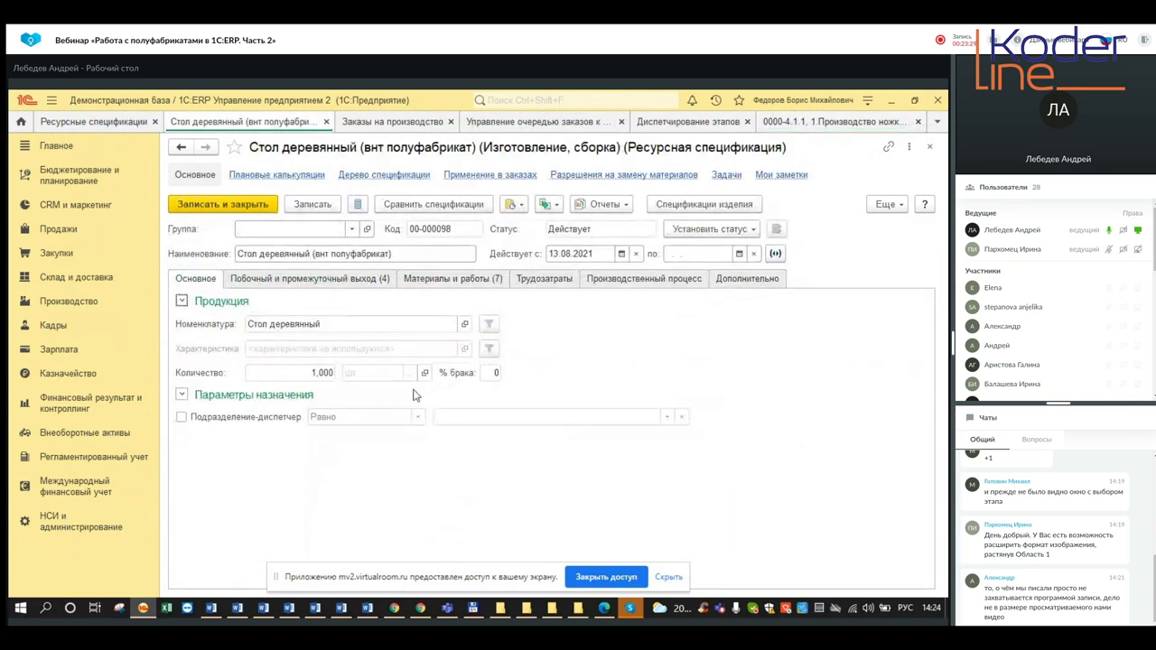
pyautogui.click(428, 282)
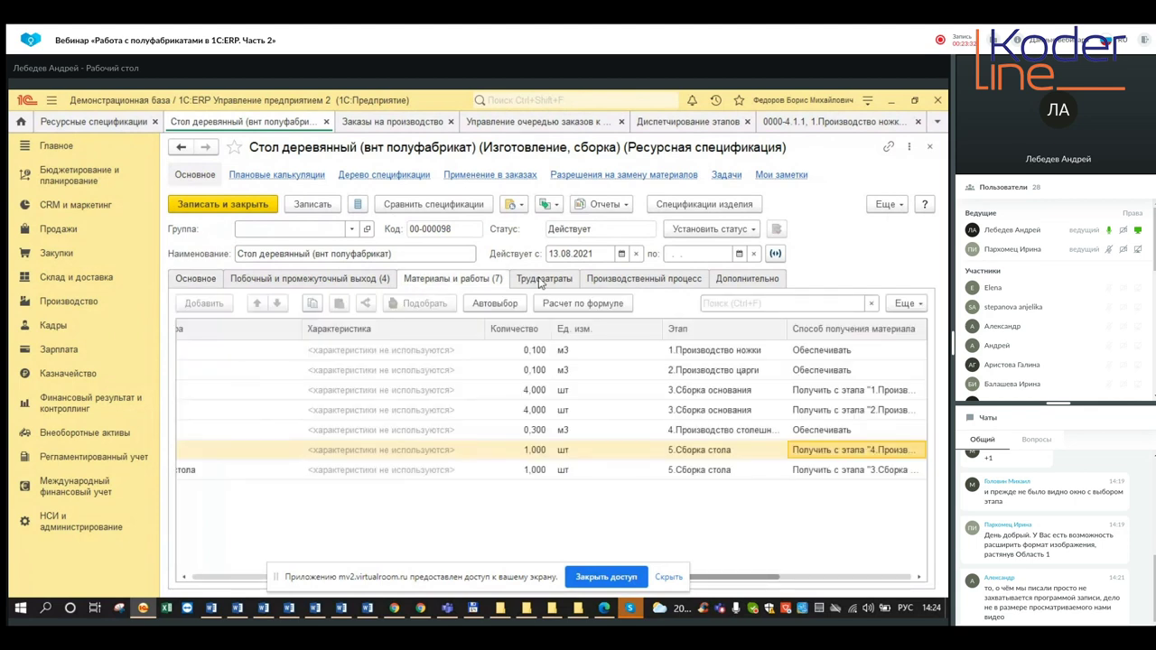
pyautogui.click(720, 231)
pyautogui.click(728, 260)
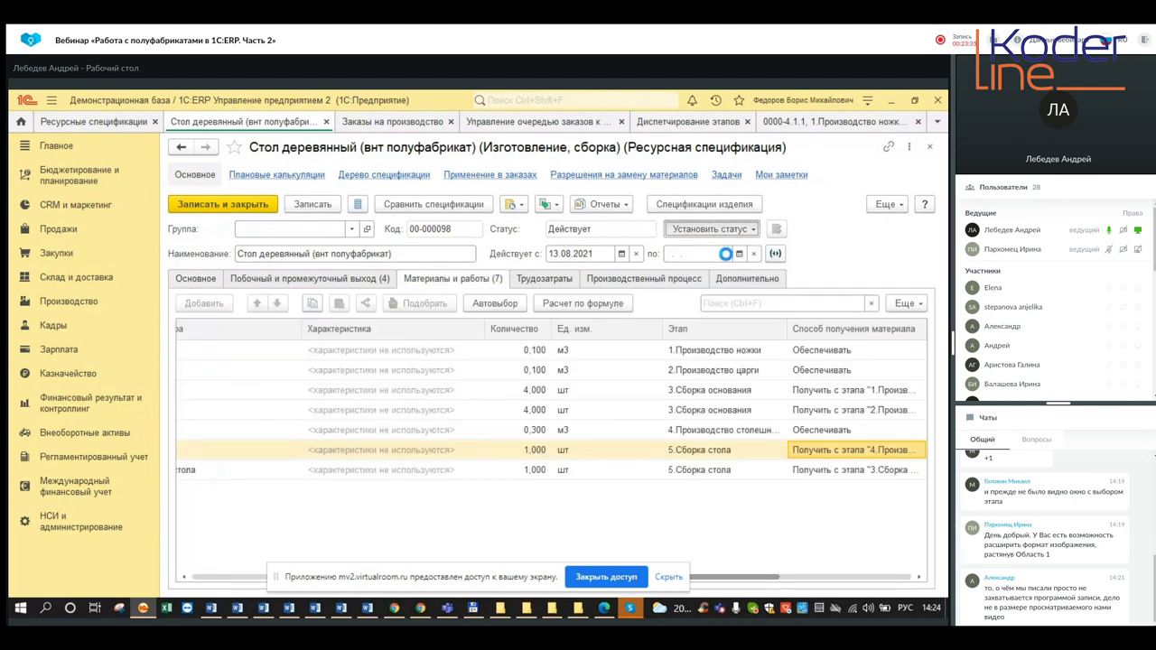
# Open the full list of specification stages from the stage value of the first Древесина material line.
pyautogui.click(437, 312)
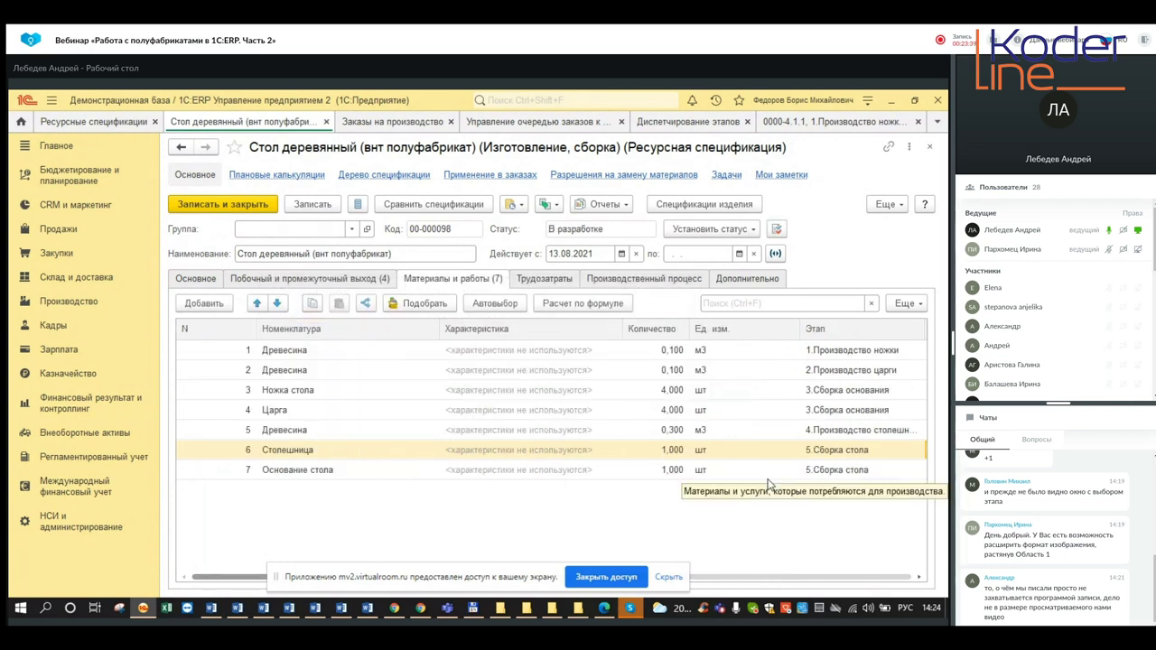
pyautogui.moveTo(225, 578); pyautogui.dragTo(298, 578)
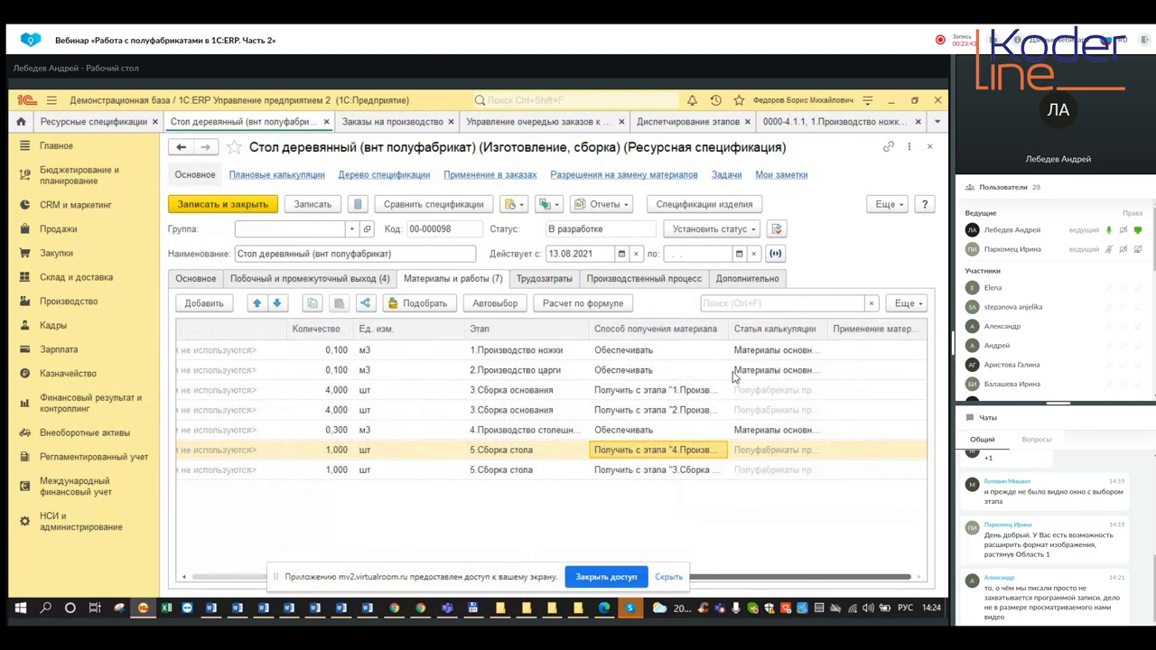
pyautogui.doubleClick(565, 353)
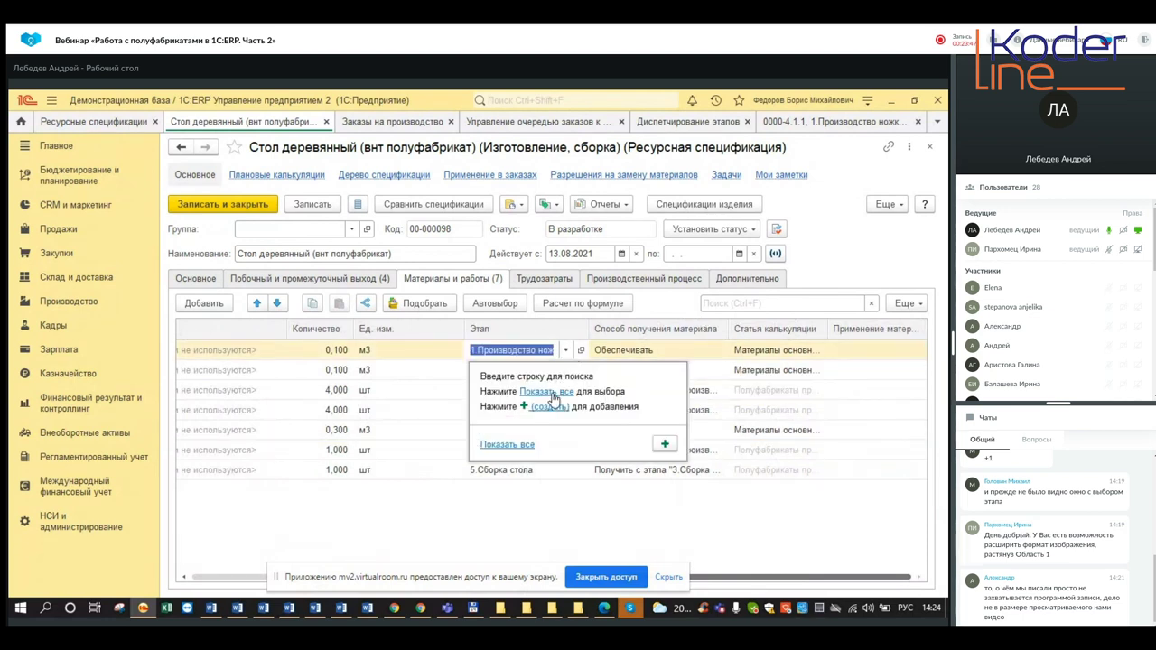
pyautogui.click(551, 391)
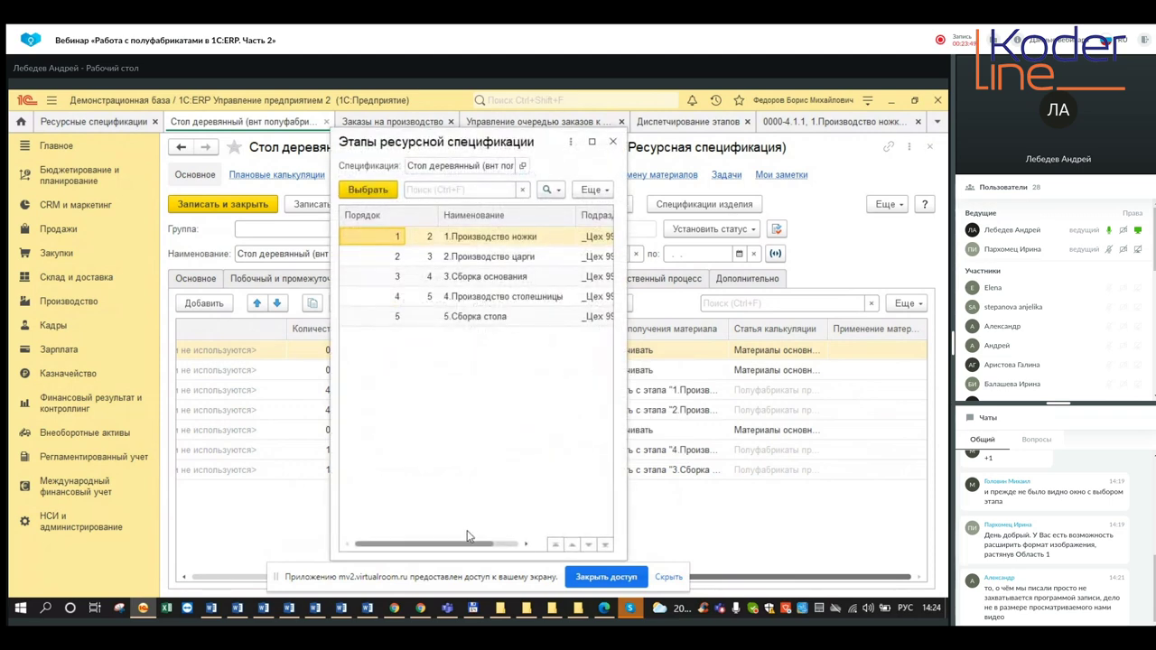
# Close the resource specification's list of stages, check the webinar chat in the Chrome browser, and return to 1C:ERP.
pyautogui.moveTo(465, 544); pyautogui.dragTo(418, 487)
pyautogui.click(614, 145)
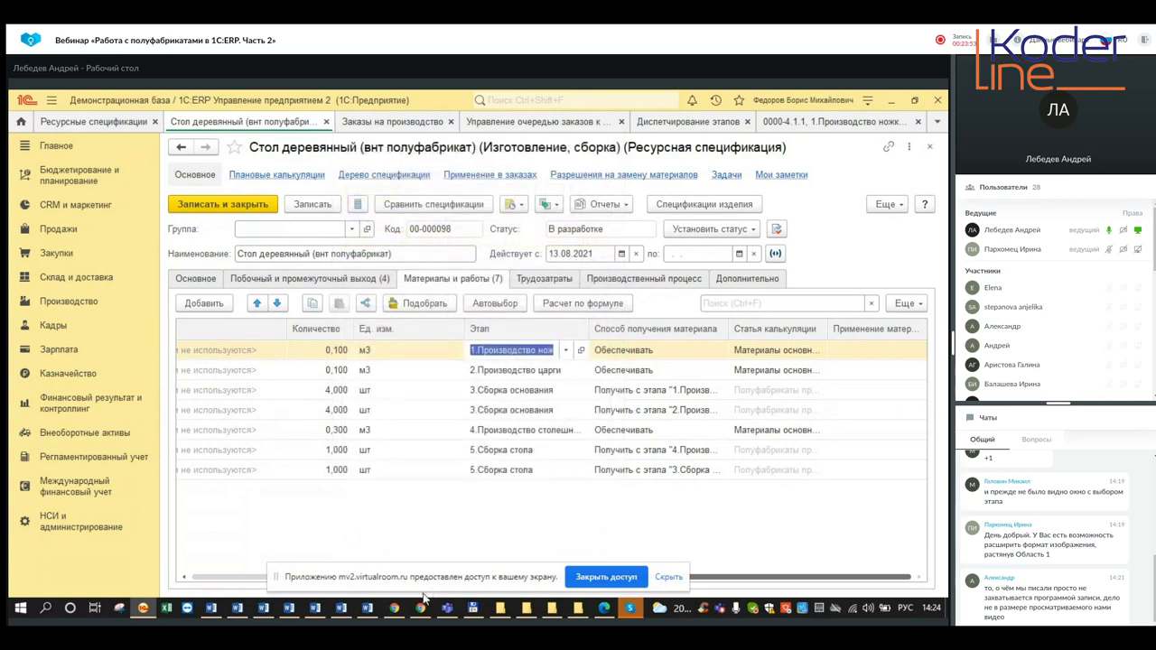
pyautogui.click(398, 613)
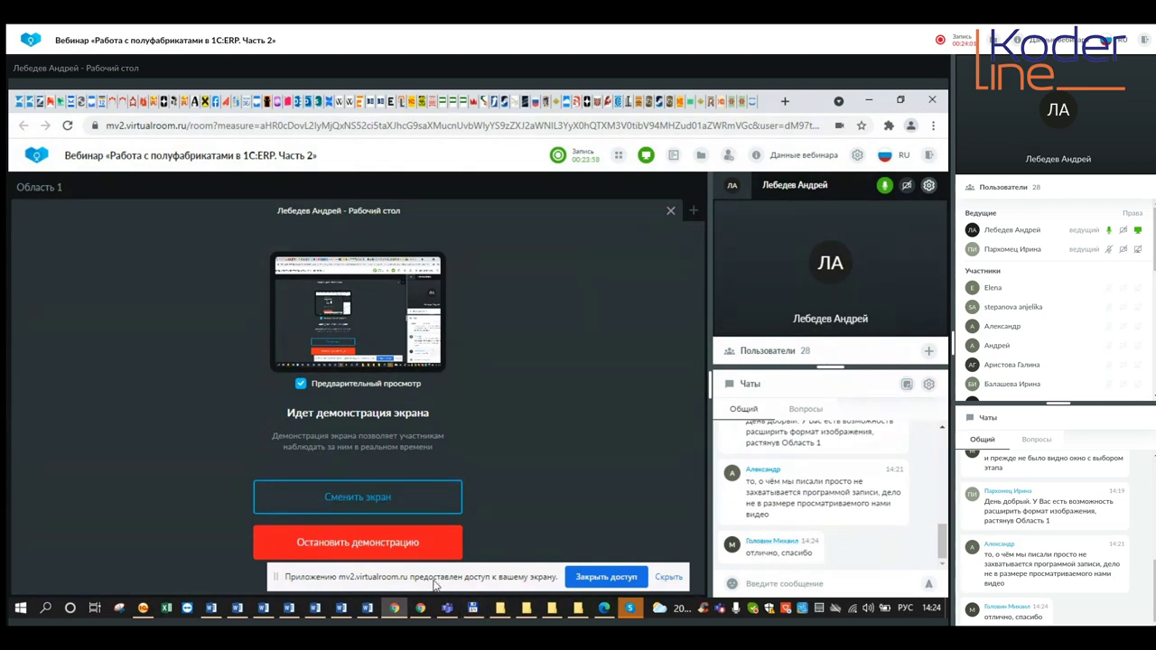
pyautogui.click(143, 608)
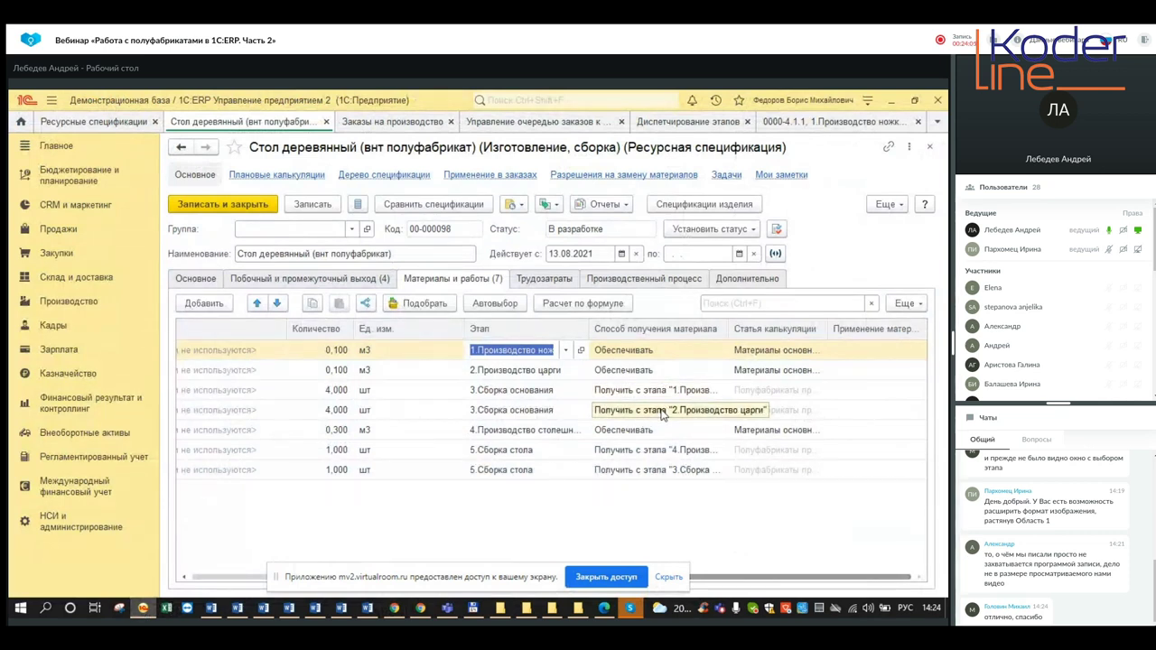
# View the receipt method options for the Древесина row of stage "2.Производство царги" and close them.
pyautogui.click(679, 438)
pyautogui.click(650, 375)
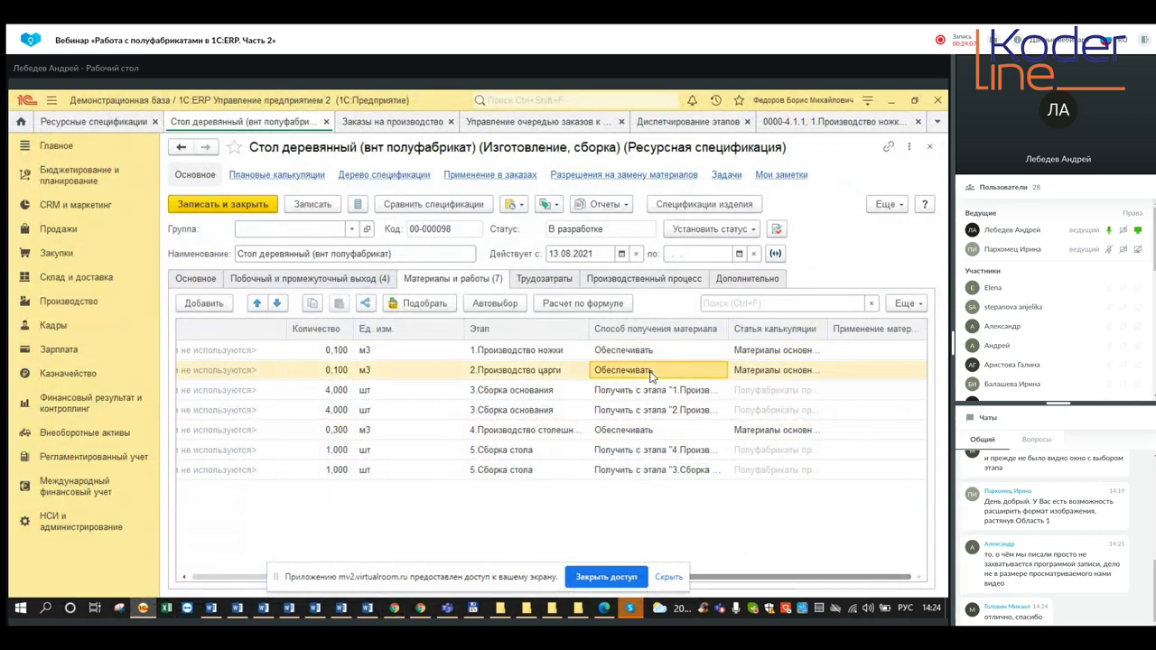
pyautogui.click(656, 377)
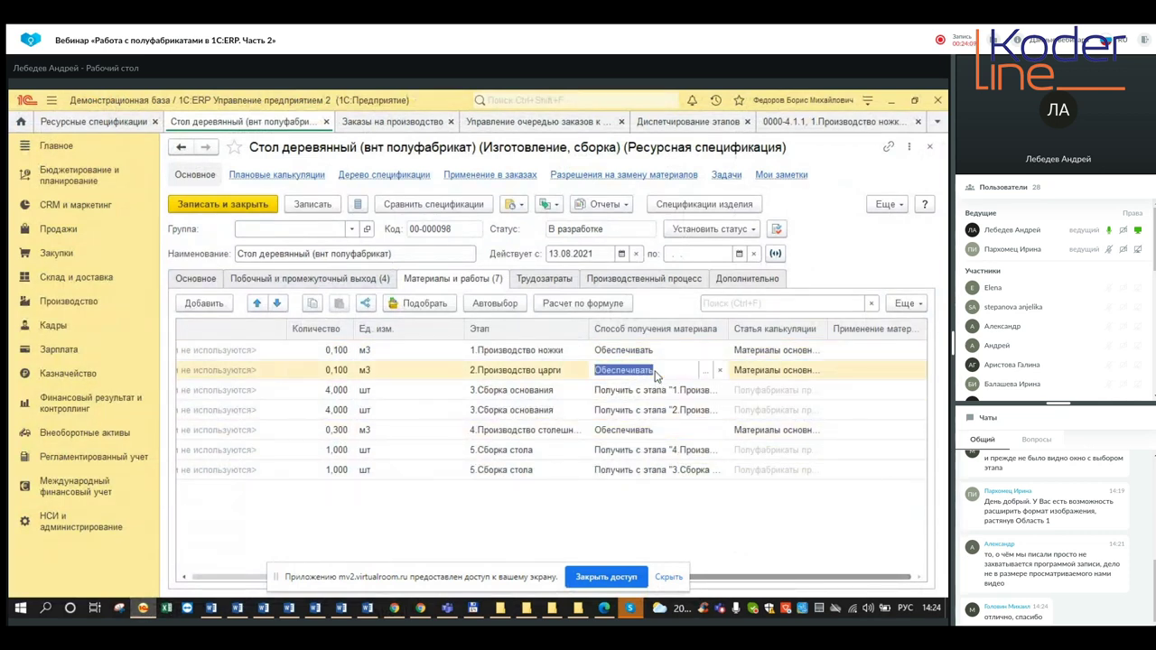
pyautogui.click(704, 373)
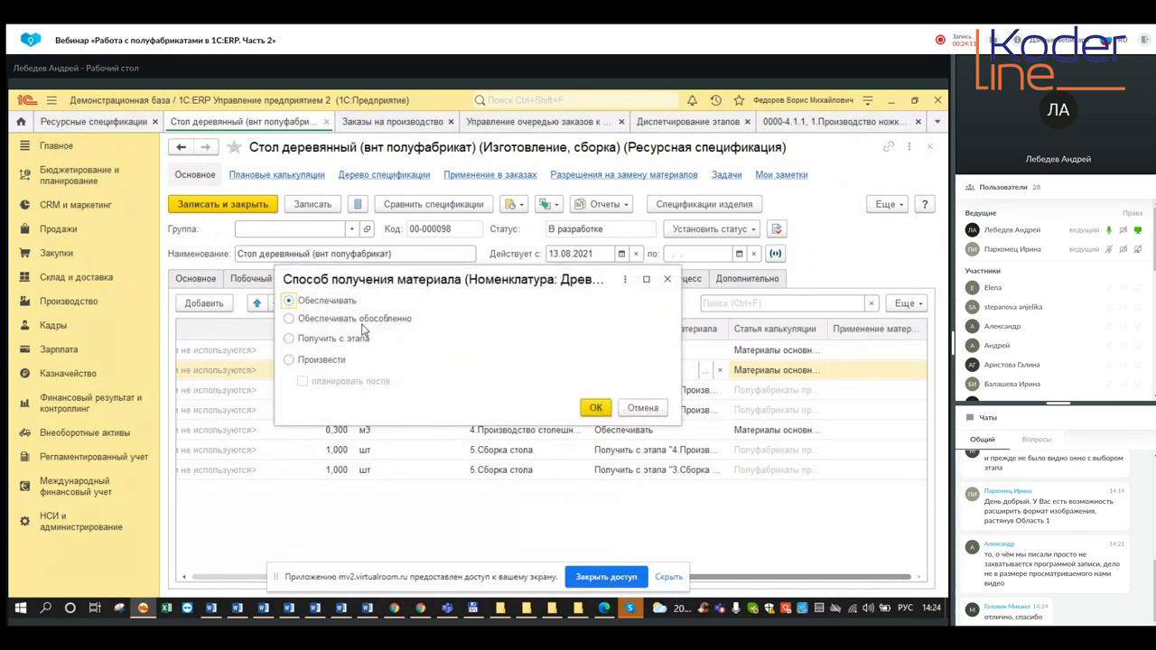
pyautogui.click(666, 279)
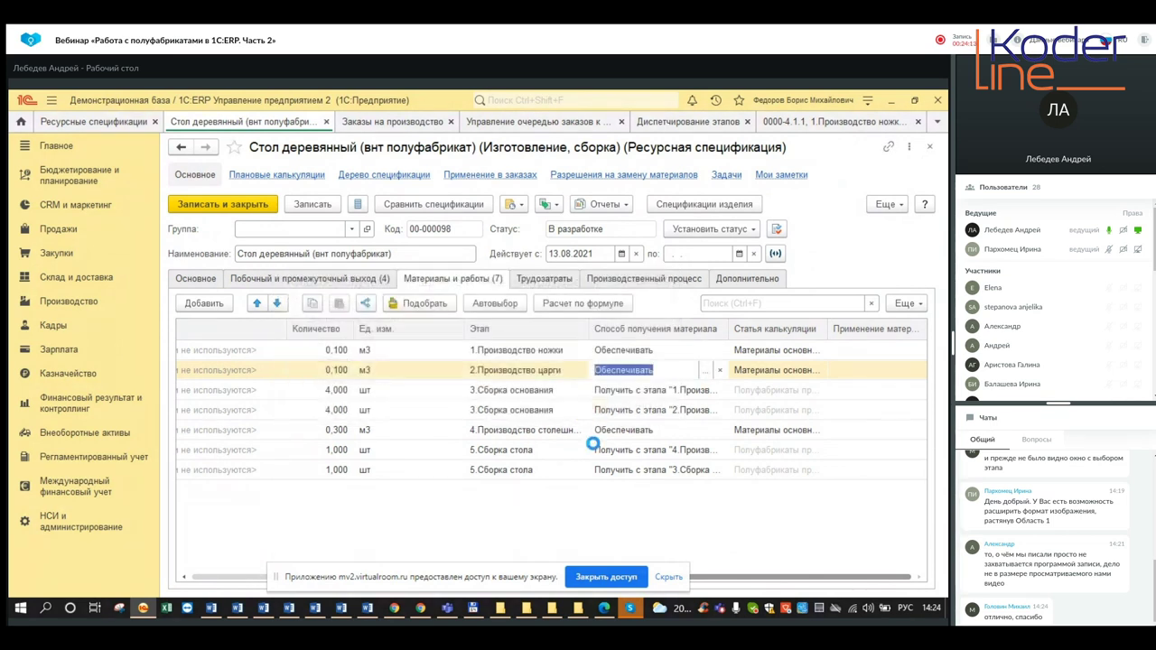
# Review the available source stages in the receipt method of the Ножка стола row and accept the method.
pyautogui.click(667, 395)
pyautogui.click(666, 400)
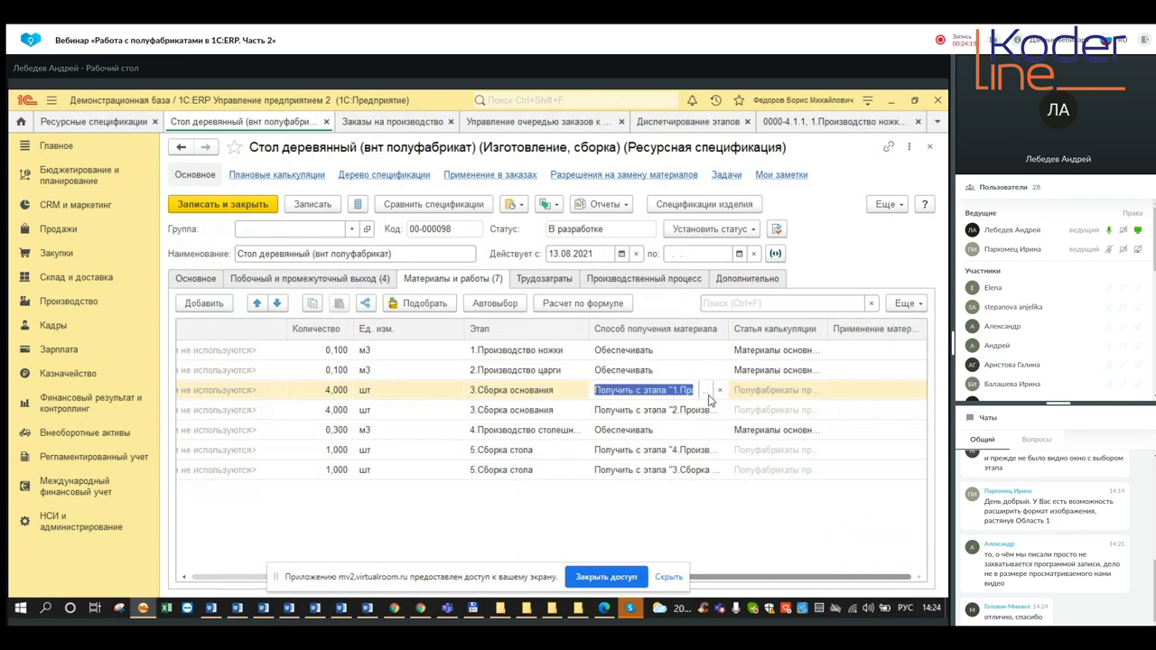
pyautogui.click(709, 394)
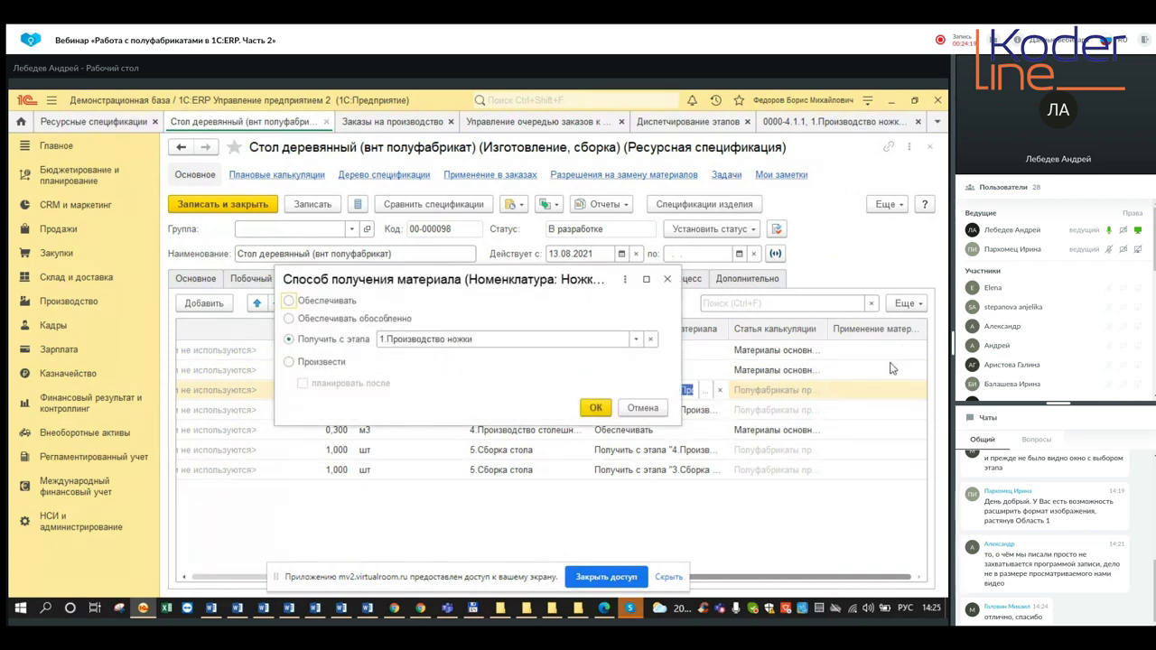
pyautogui.click(638, 340)
pyautogui.click(448, 380)
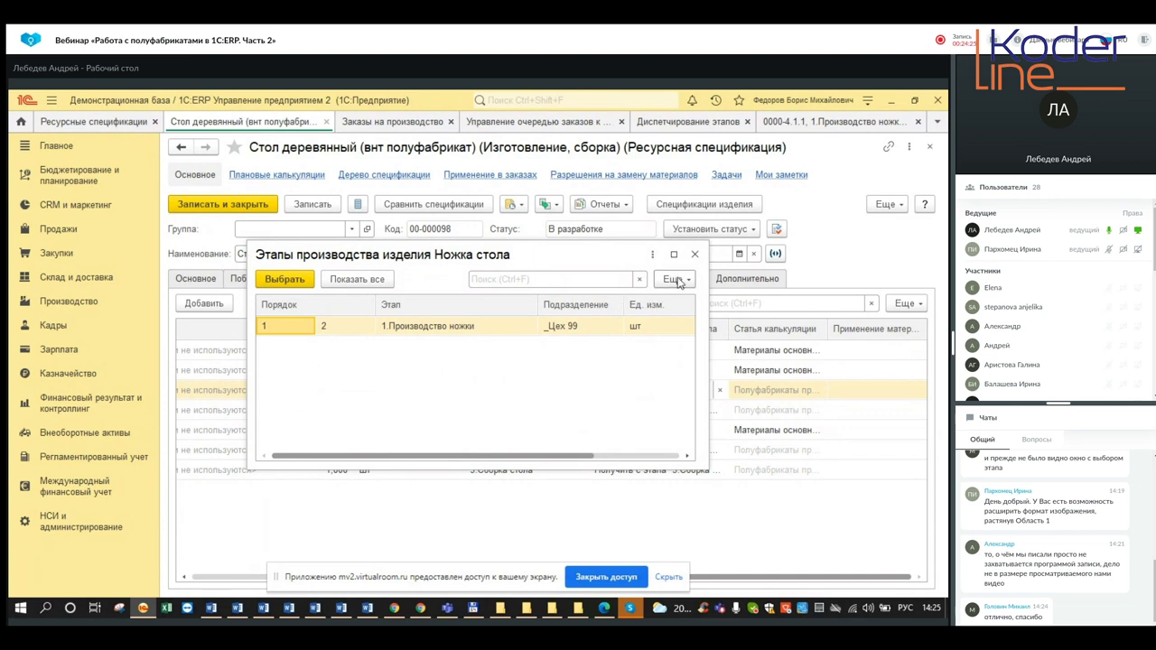
pyautogui.click(694, 253)
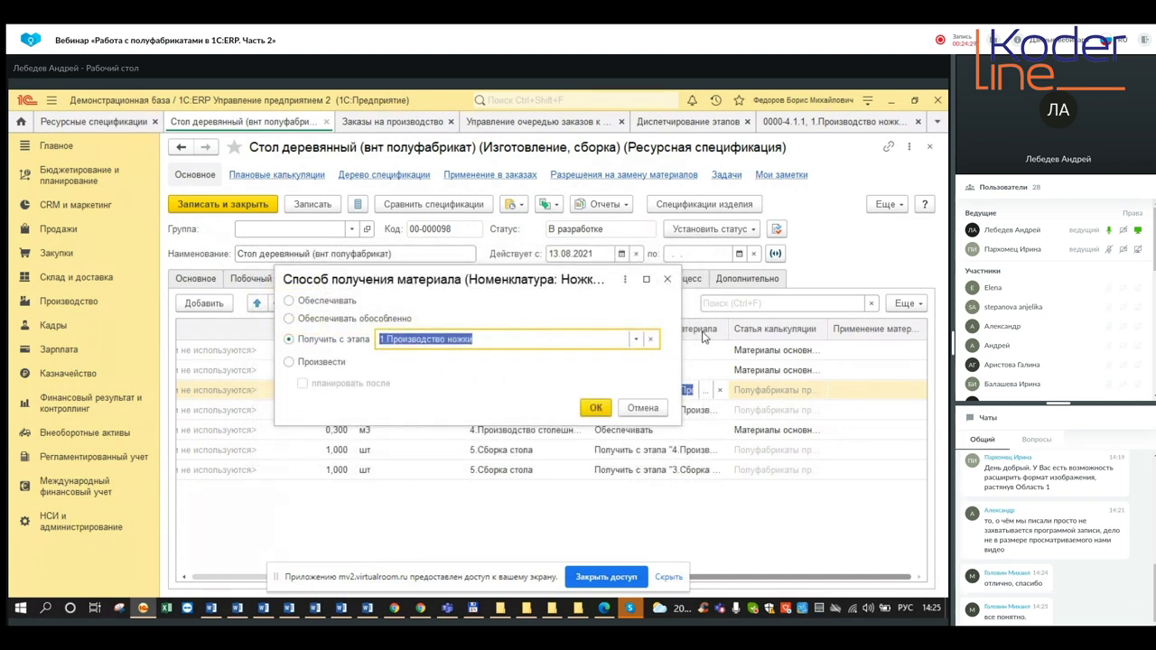
pyautogui.click(595, 407)
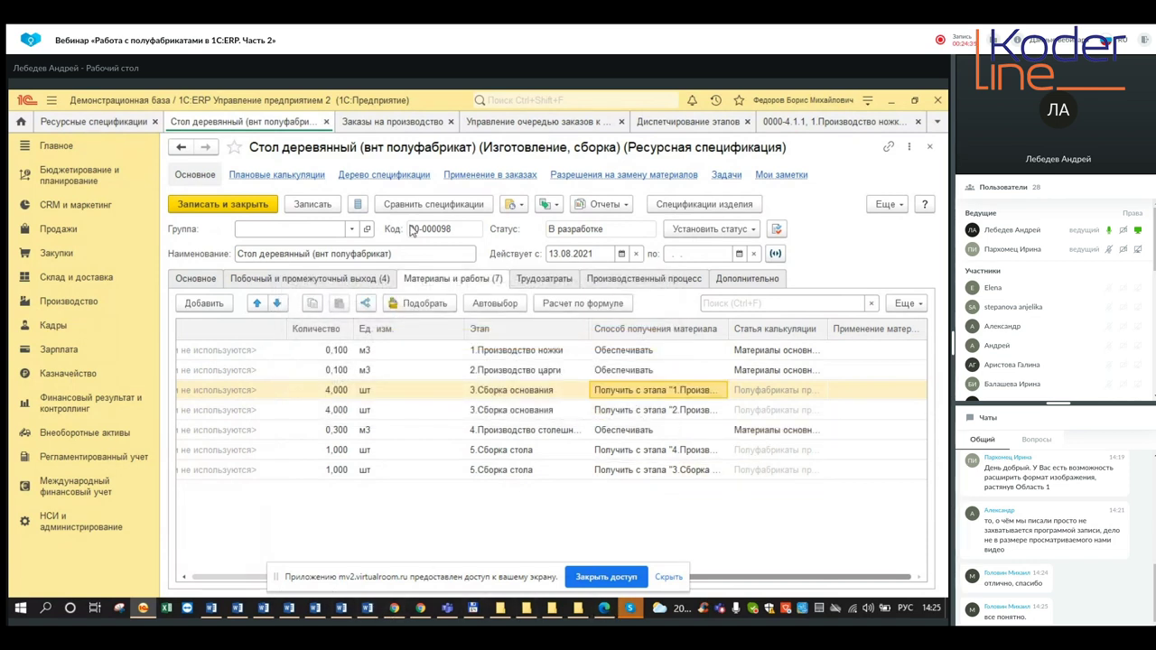
# Set the resource specification's status to "Действует", and check the webinar chat in the Chrome browser before returning to 1C:ERP.
pyautogui.click(728, 231)
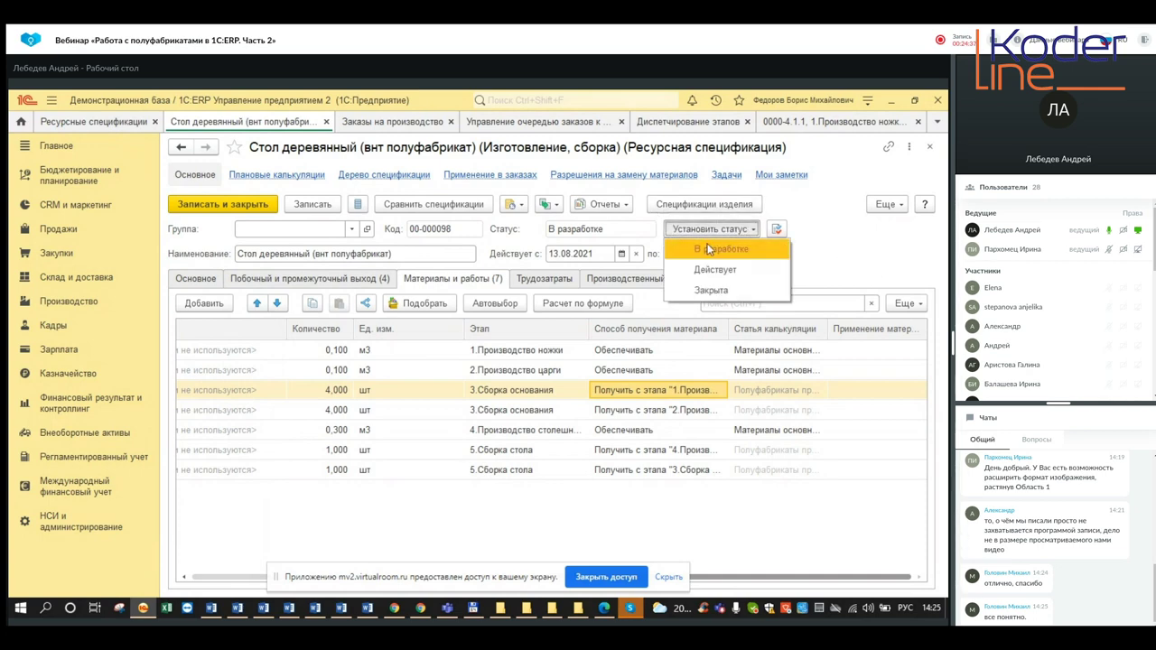
pyautogui.click(714, 252)
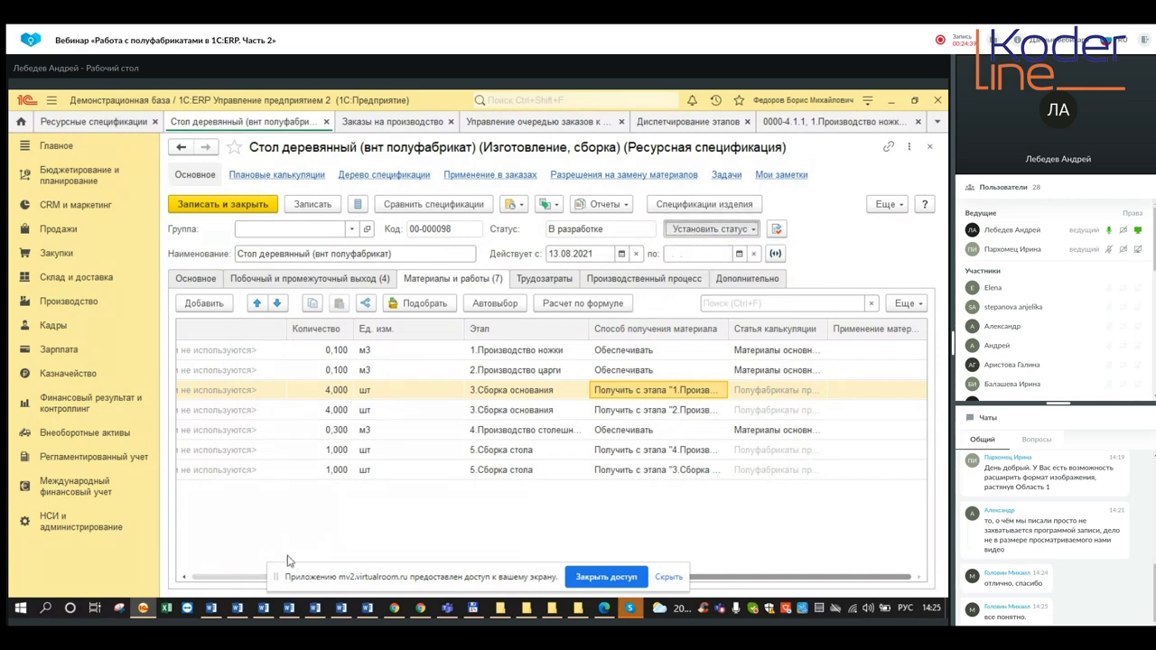
pyautogui.click(394, 608)
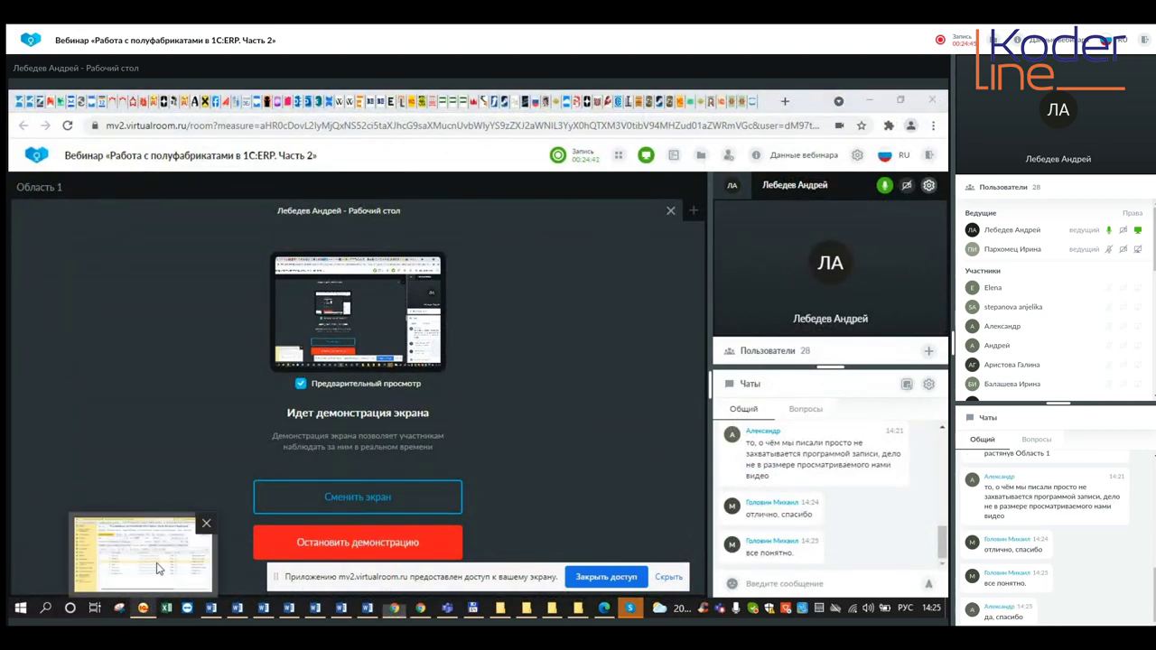
pyautogui.click(147, 611)
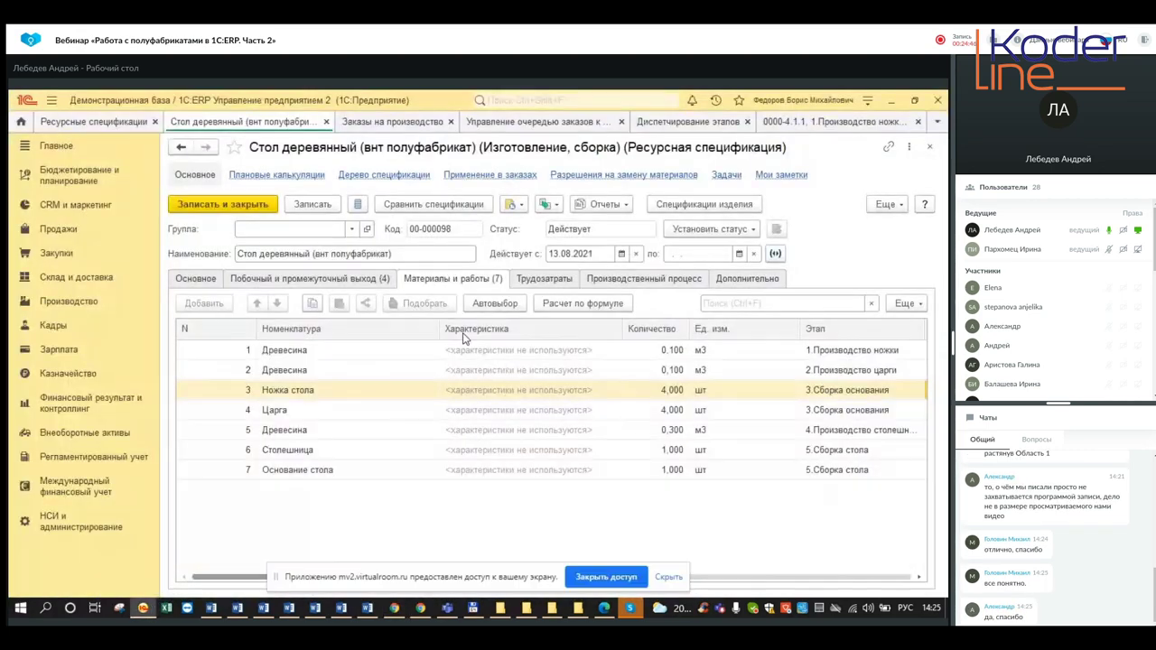
# Check the output price of the "1.Производство ножки" stage against the specification's product and its by-product and intermediate outputs.
pyautogui.click(810, 125)
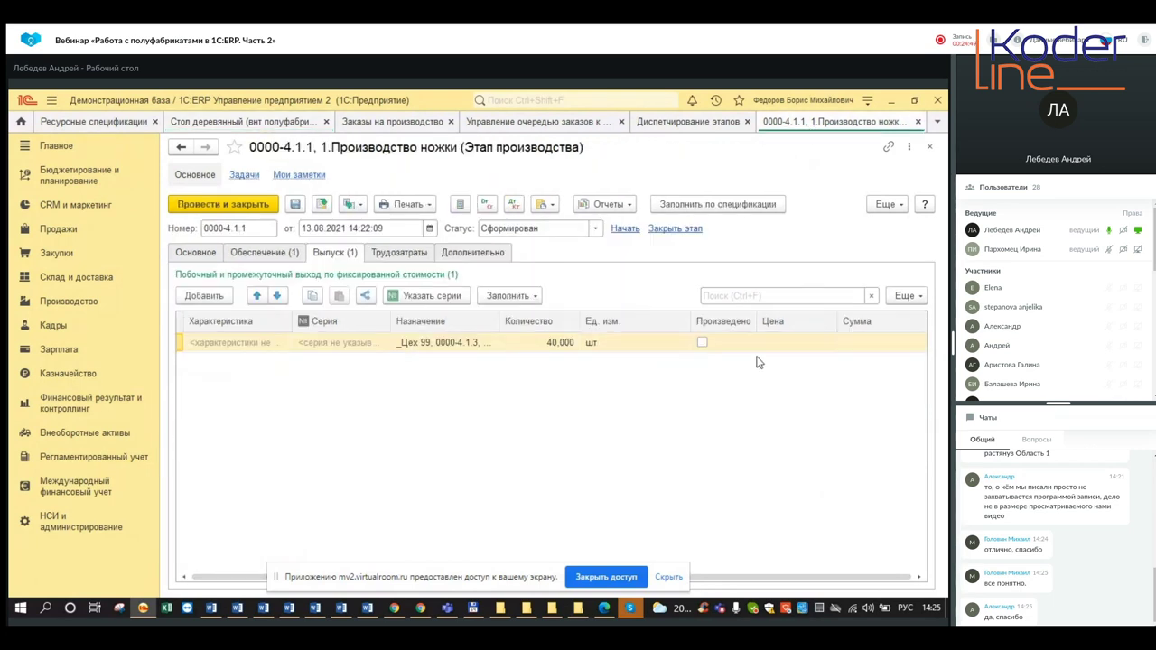
pyautogui.click(792, 347)
pyautogui.click(283, 125)
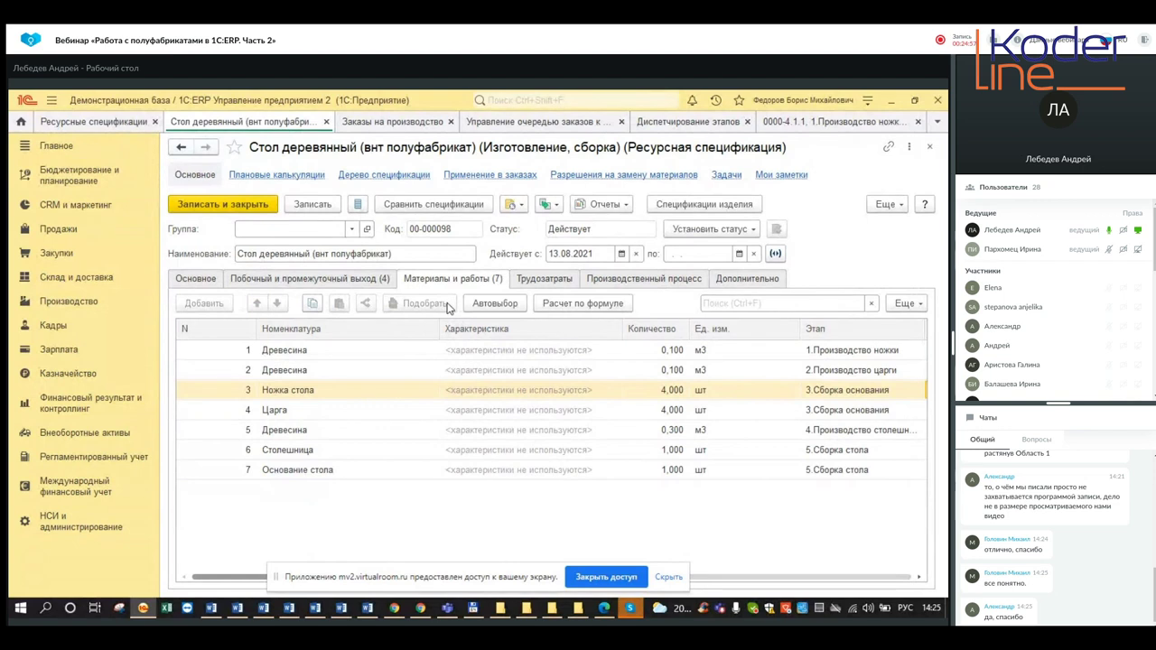
pyautogui.click(203, 282)
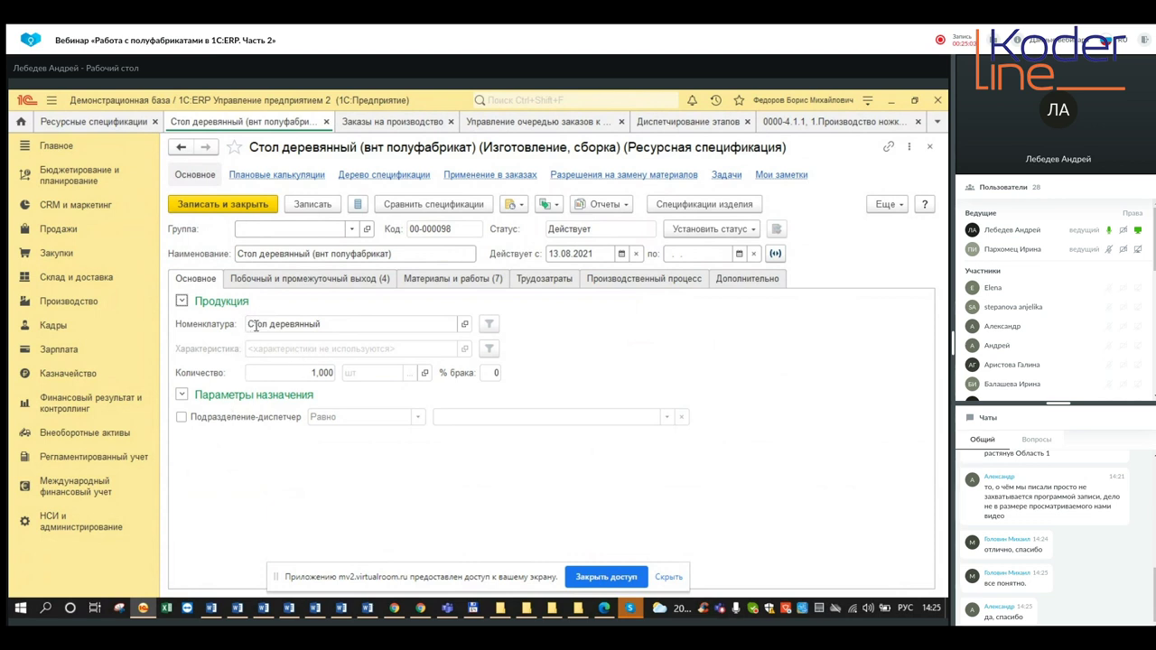
pyautogui.click(308, 280)
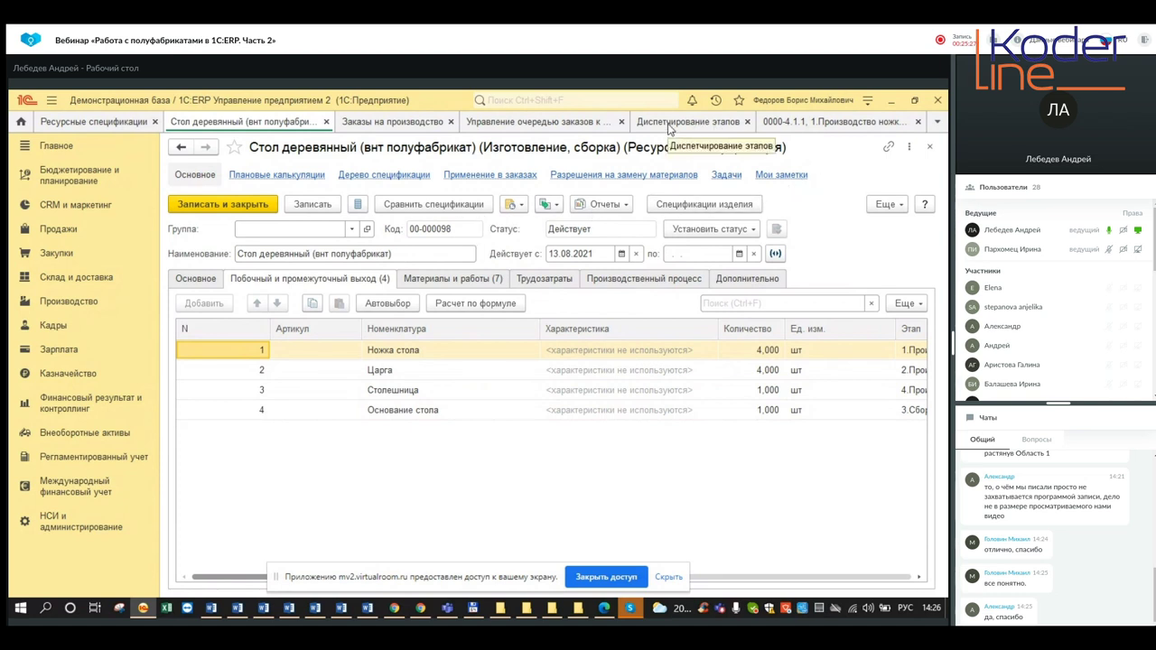
# Examine the price type in the additional details of the "1.Производство ножки" stage, together with its supply and output price.
pyautogui.click(777, 124)
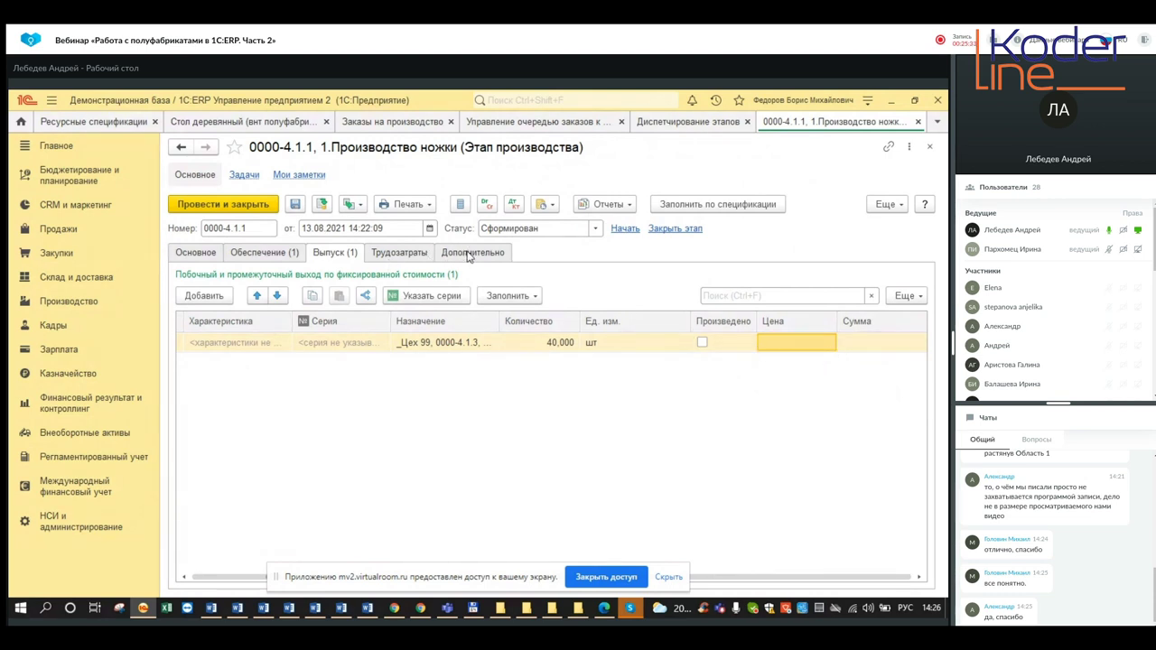
pyautogui.click(469, 257)
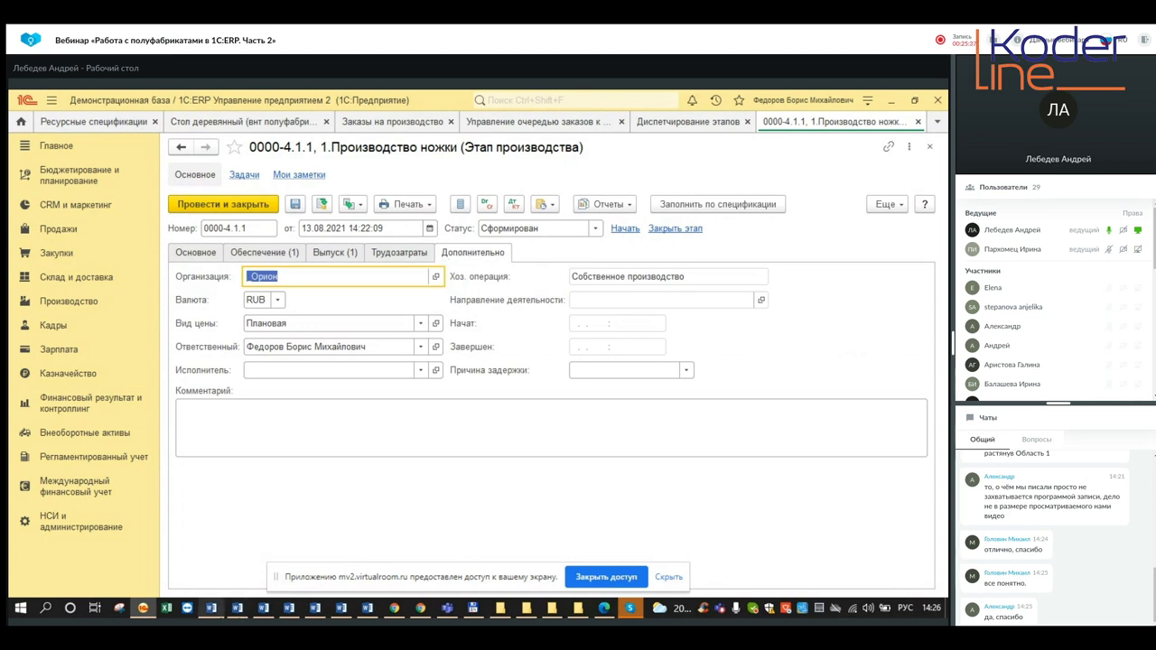
pyautogui.moveTo(276, 598)
pyautogui.click(270, 324)
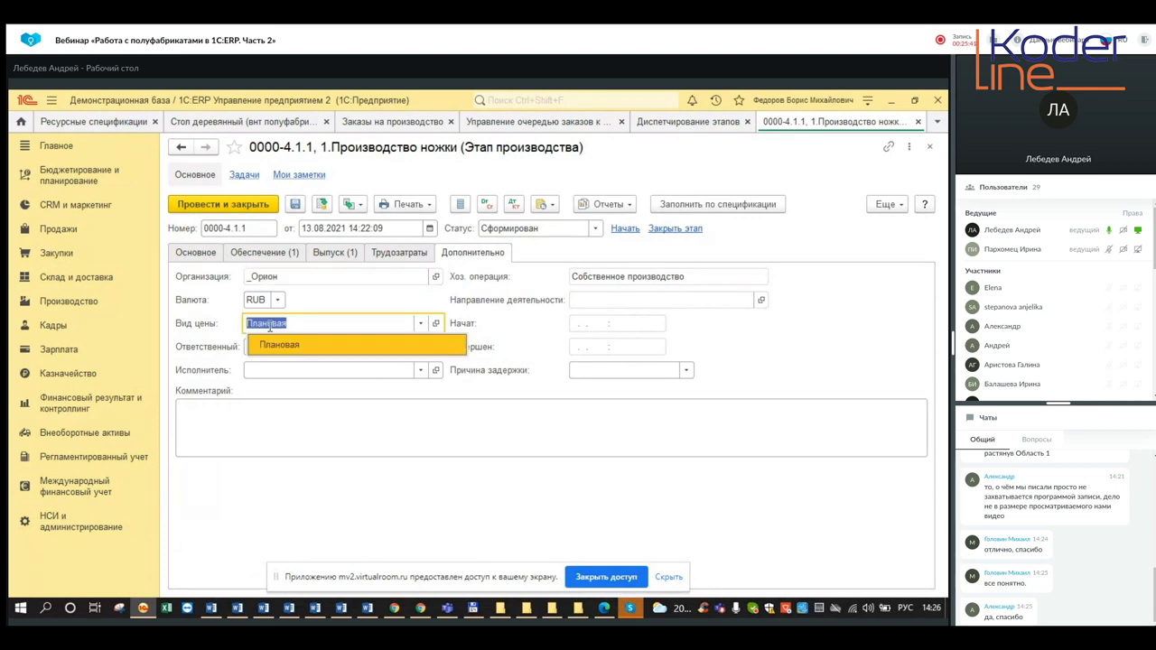
pyautogui.press('Escape')
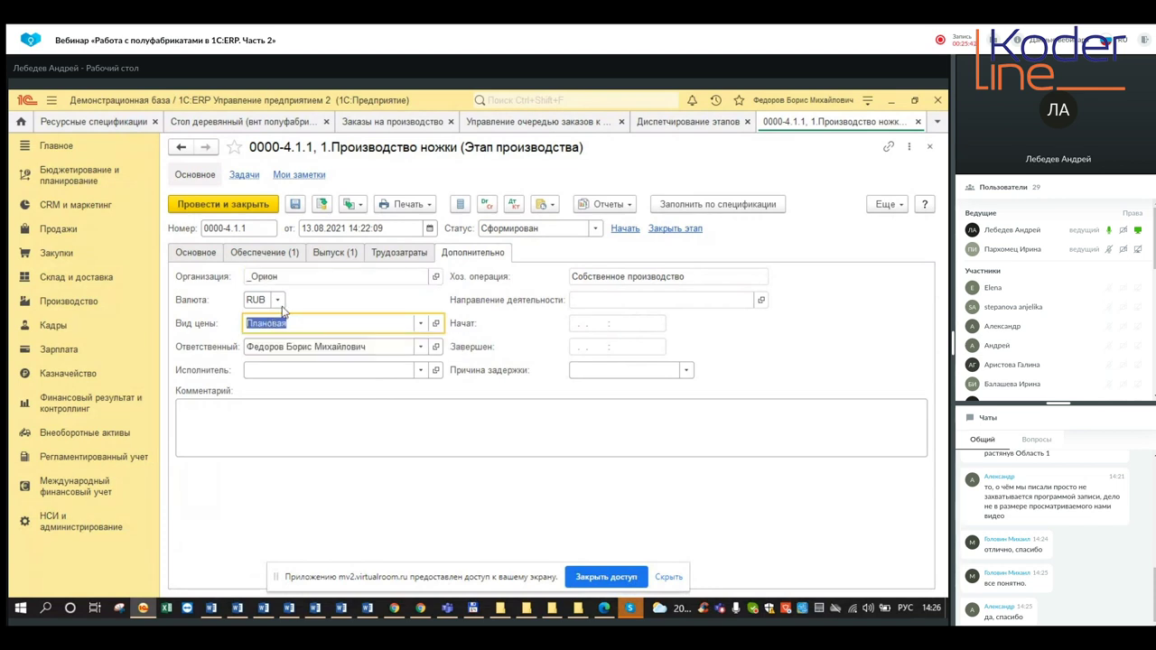
pyautogui.click(271, 253)
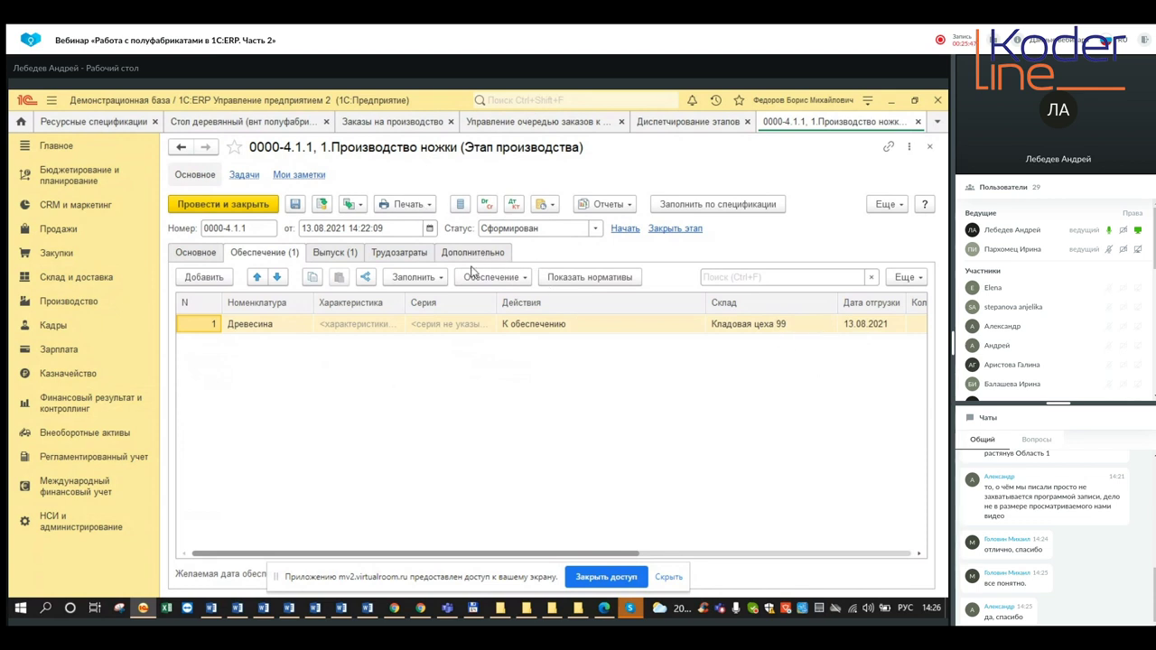
pyautogui.click(348, 258)
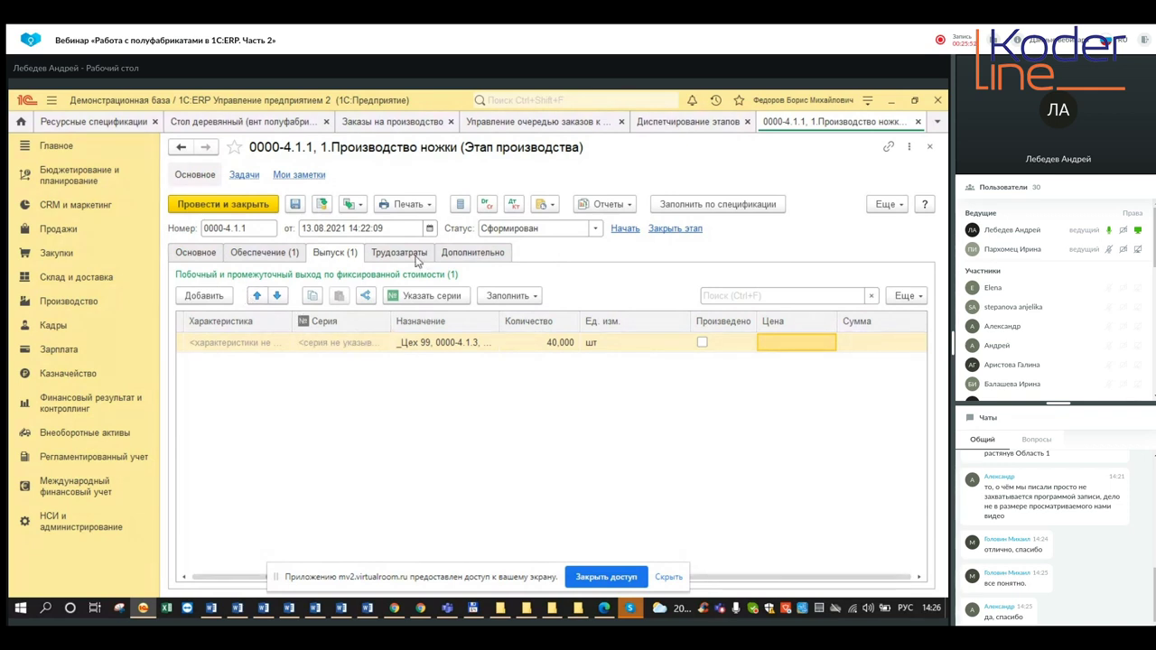
pyautogui.click(455, 258)
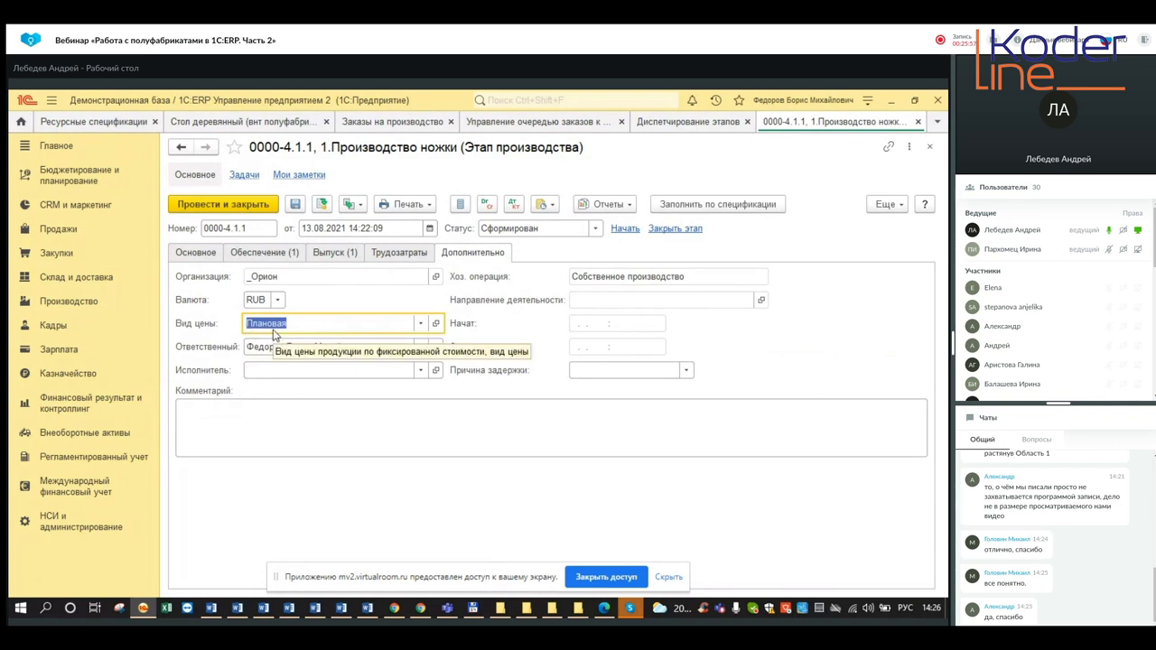
pyautogui.click(343, 256)
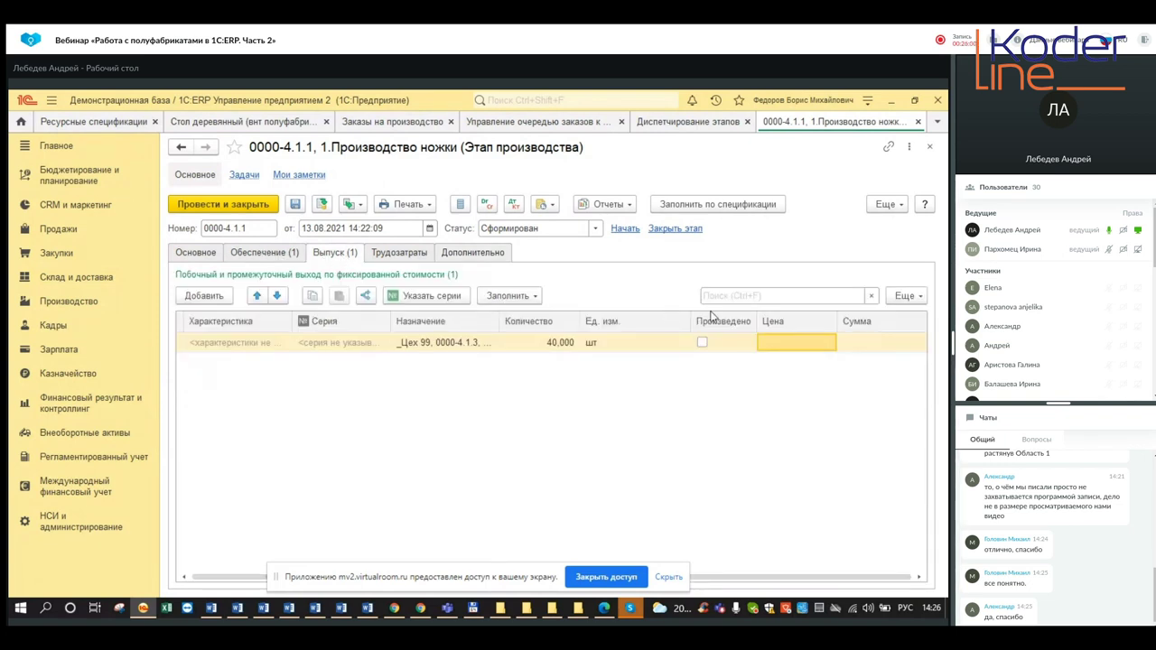
pyautogui.click(495, 255)
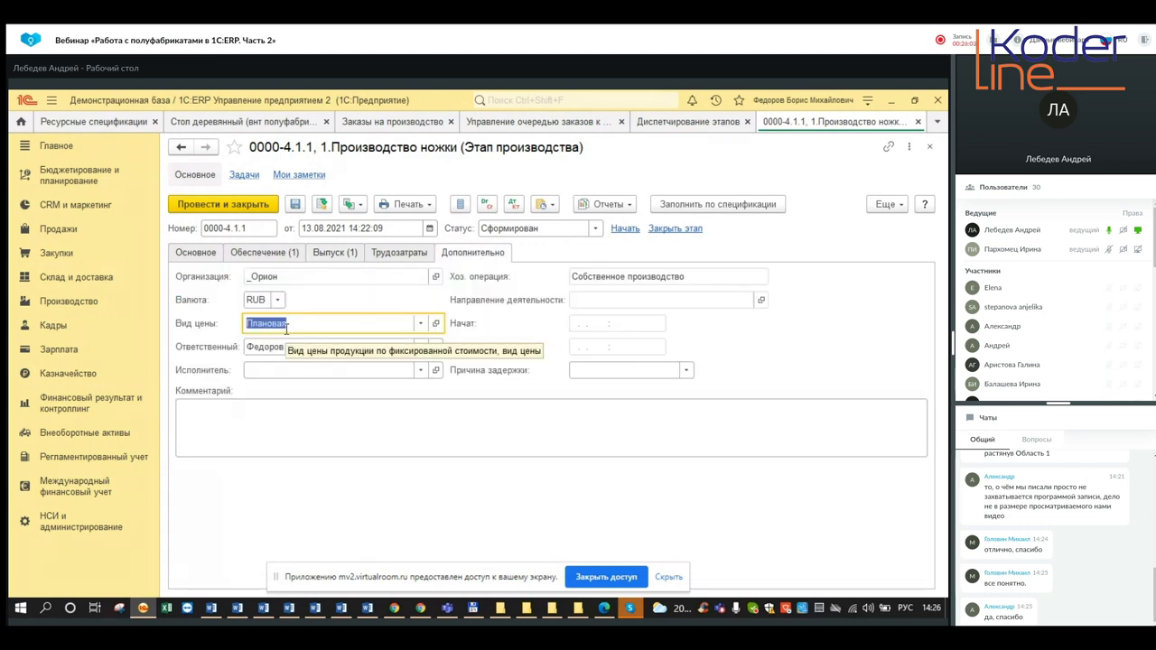
# In the production settings, choose "Плановая" as the planned price type for products and waste under production costs.
pyautogui.click(68, 533)
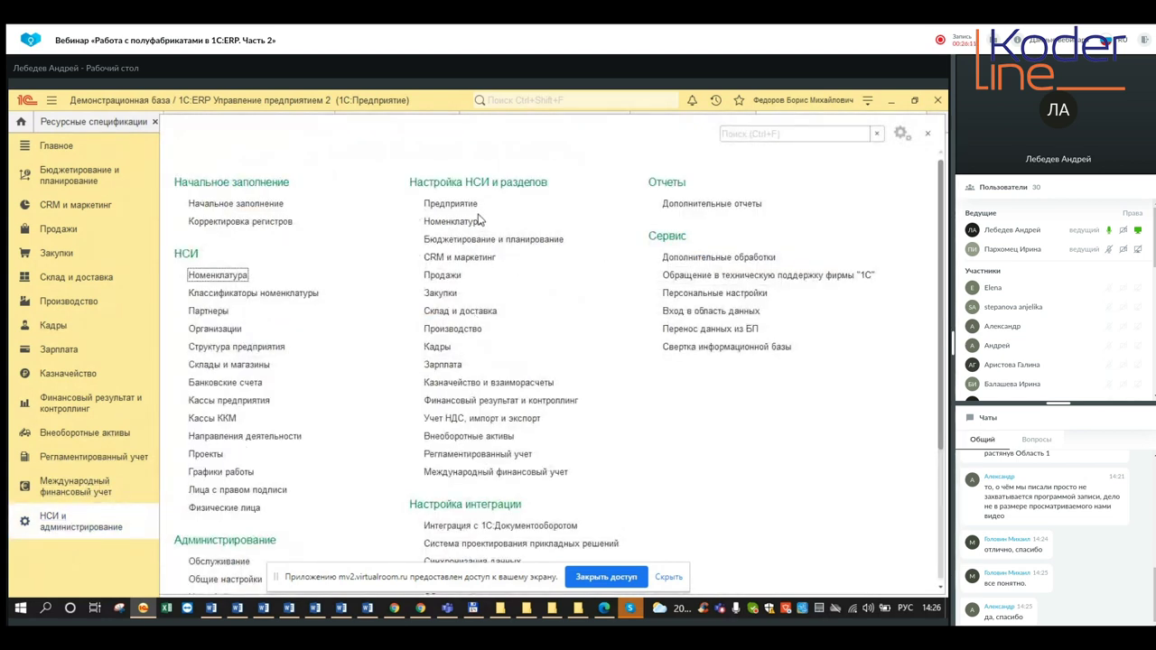
pyautogui.click(462, 329)
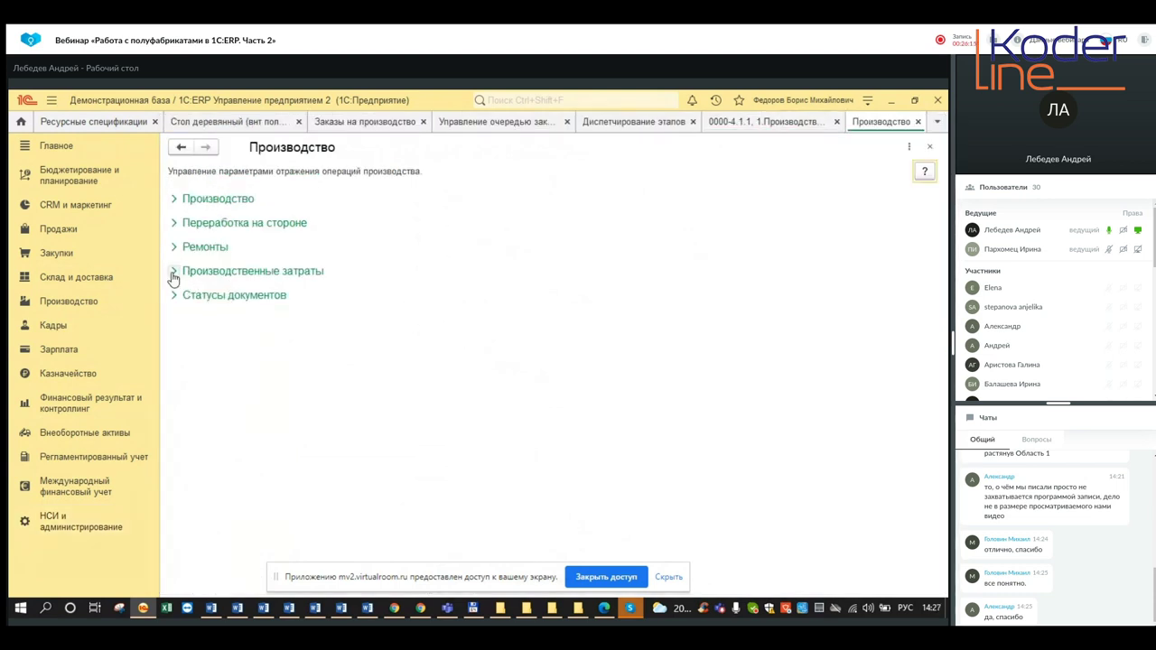
pyautogui.click(174, 270)
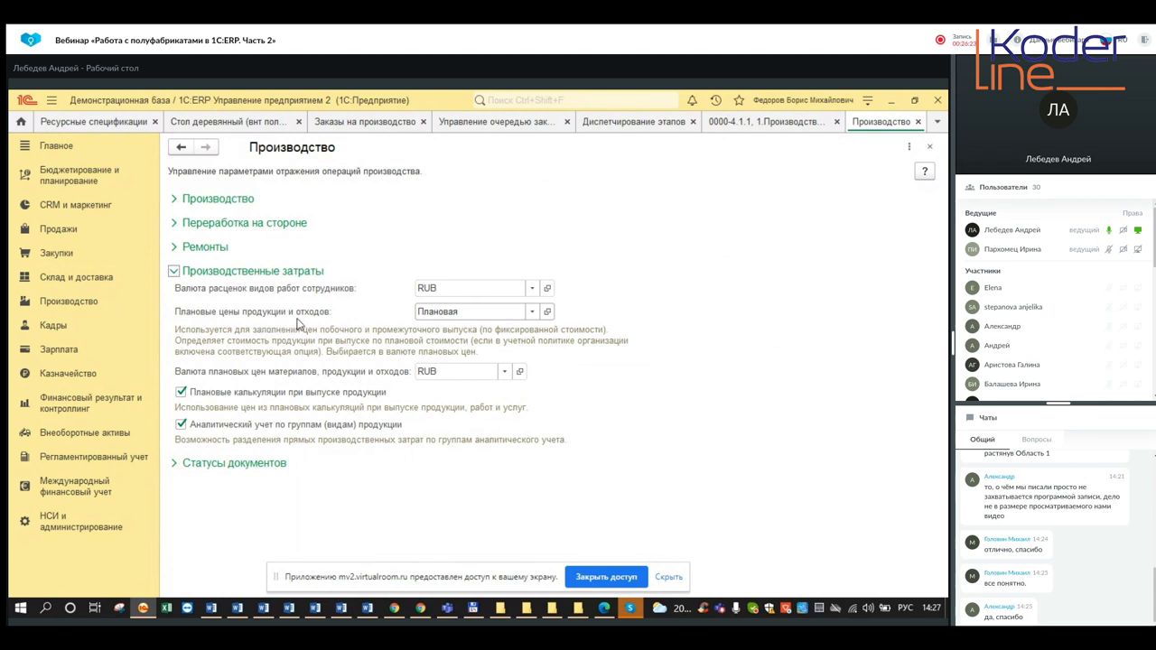
pyautogui.click(532, 313)
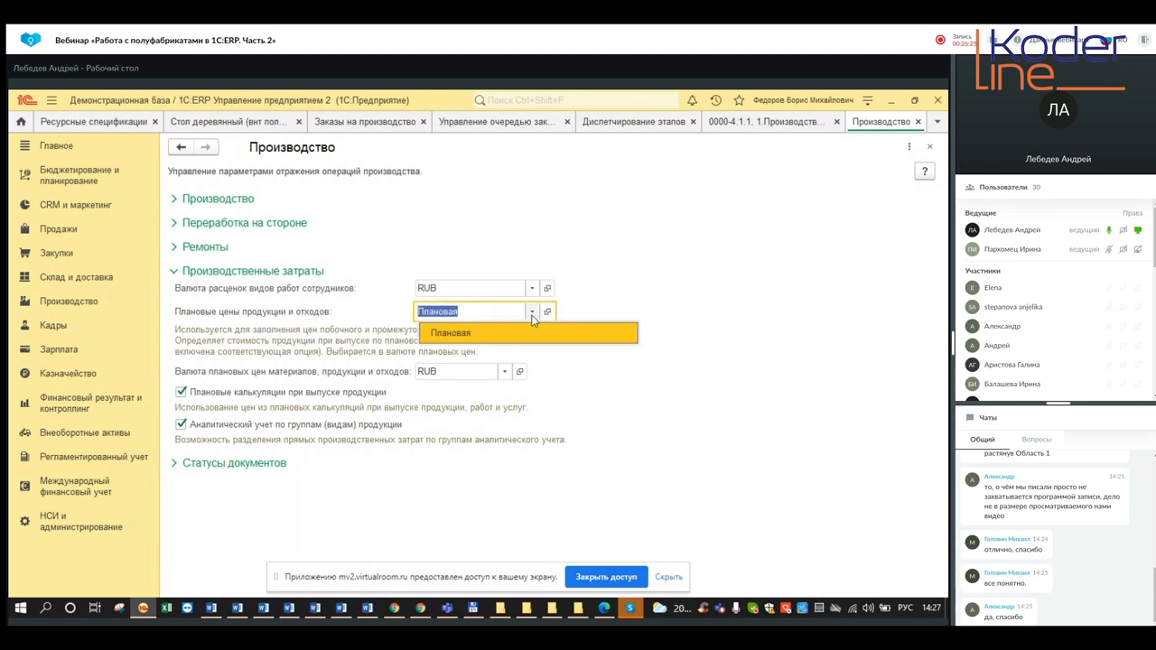
pyautogui.click(491, 328)
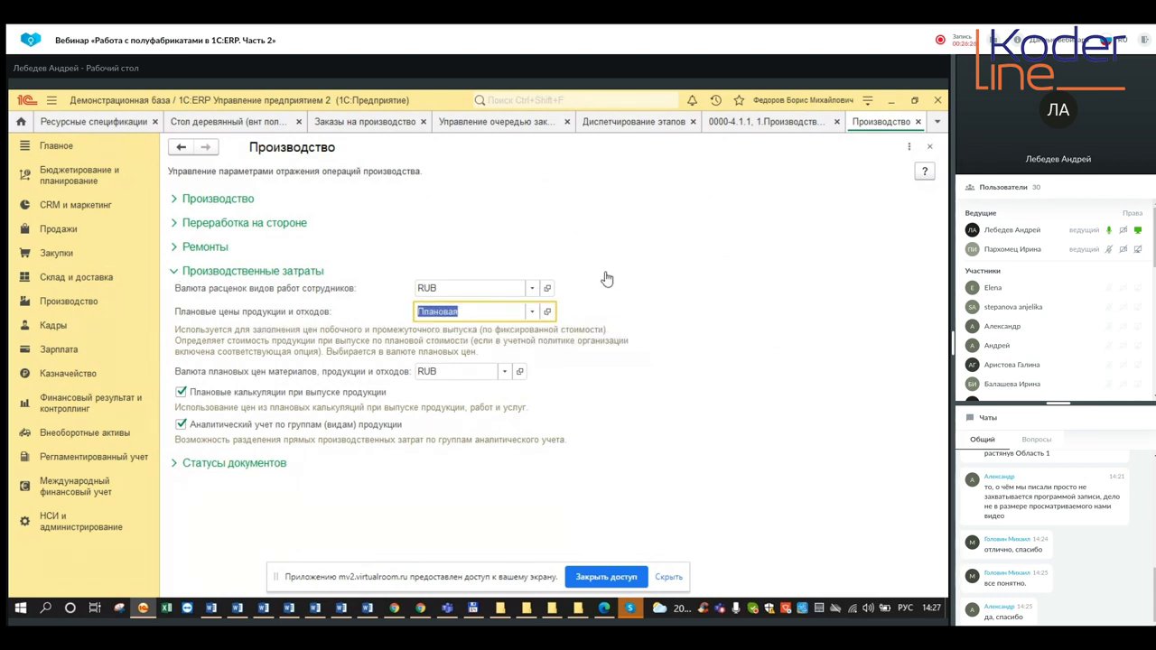
pyautogui.click(449, 285)
pyautogui.click(519, 259)
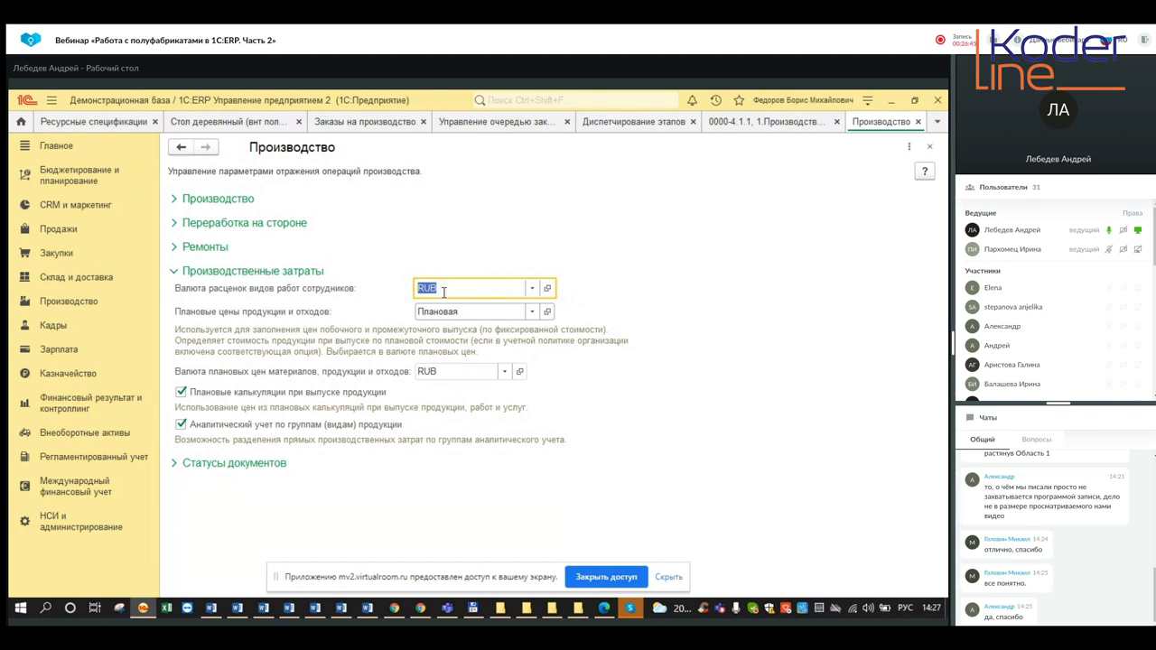
# Review the "Производство" section of the production settings, and open the price types list from the CRM and marketing settings and catalogs.
pyautogui.click(174, 205)
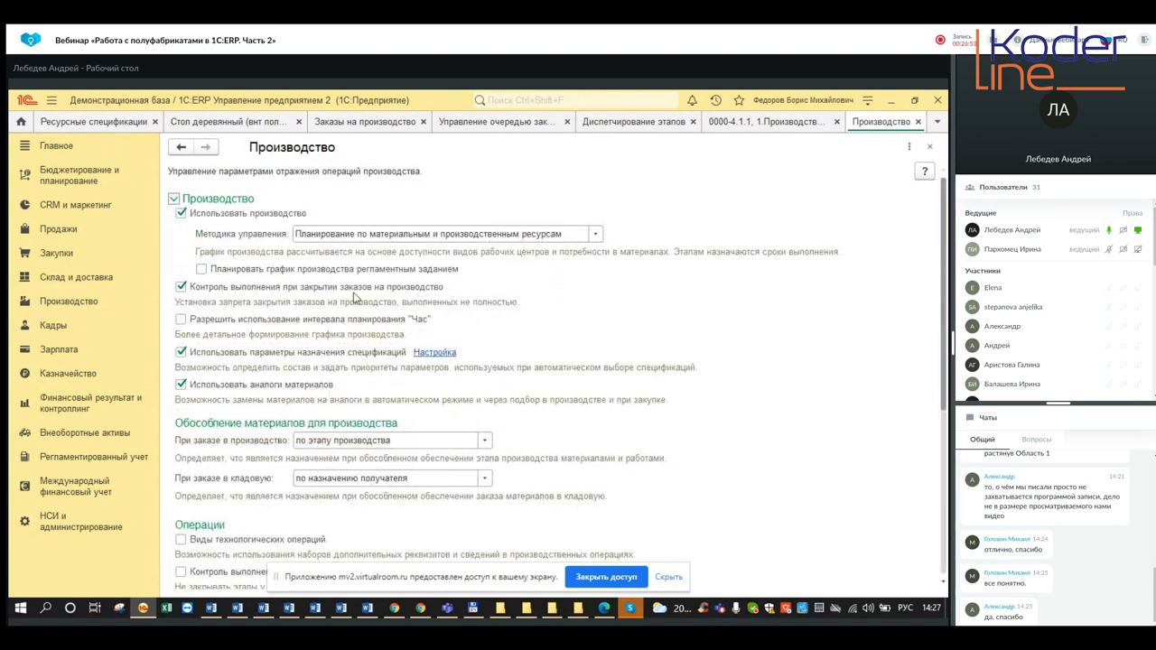
pyautogui.click(174, 199)
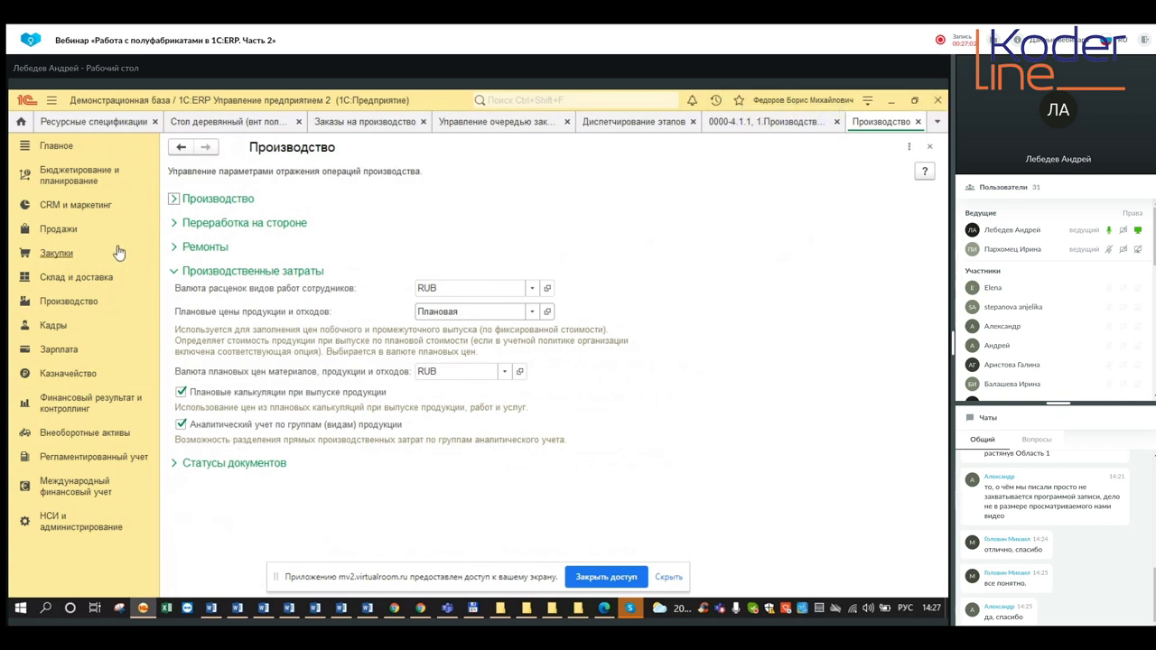
pyautogui.click(104, 206)
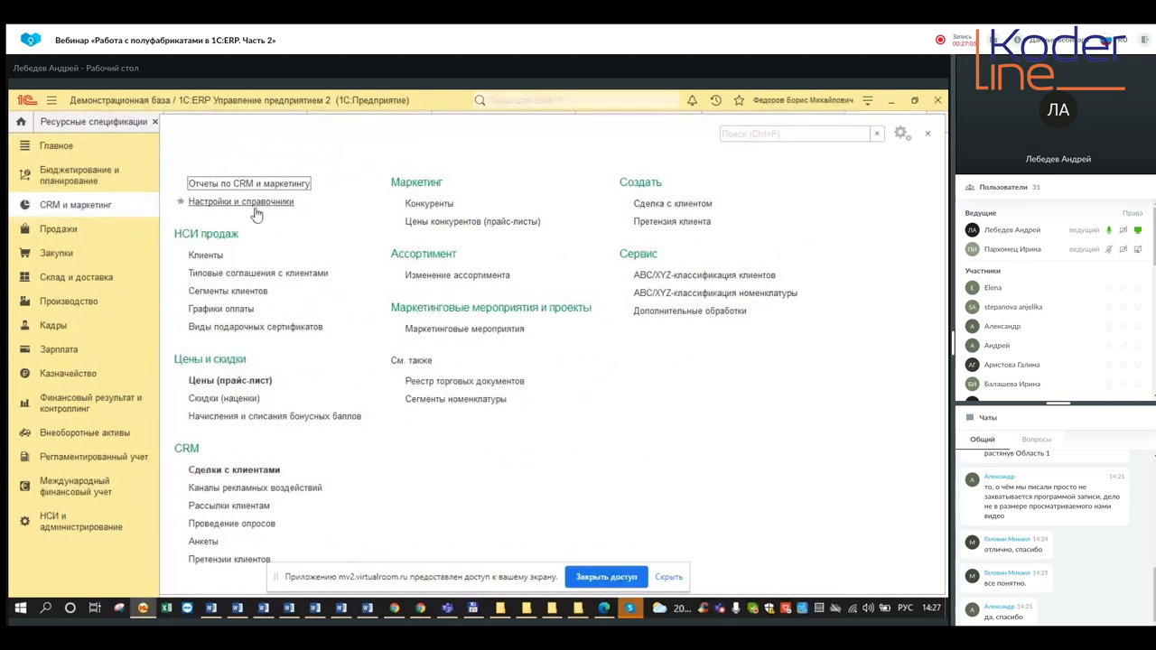
pyautogui.click(260, 202)
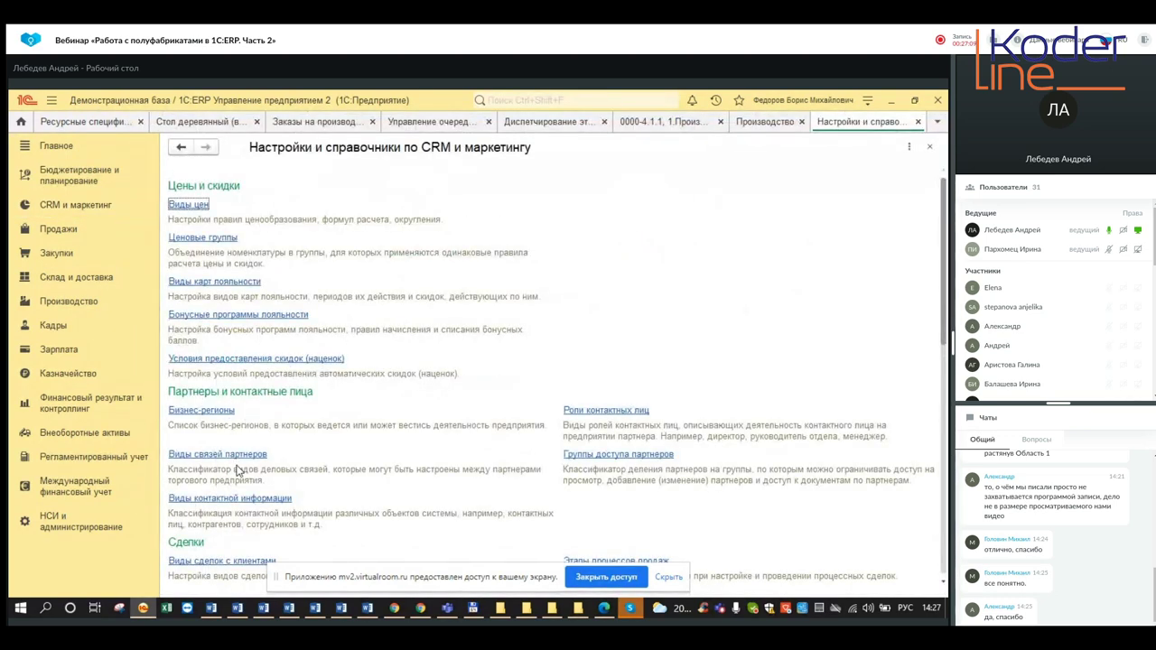
pyautogui.scroll(-5, 239, 469)
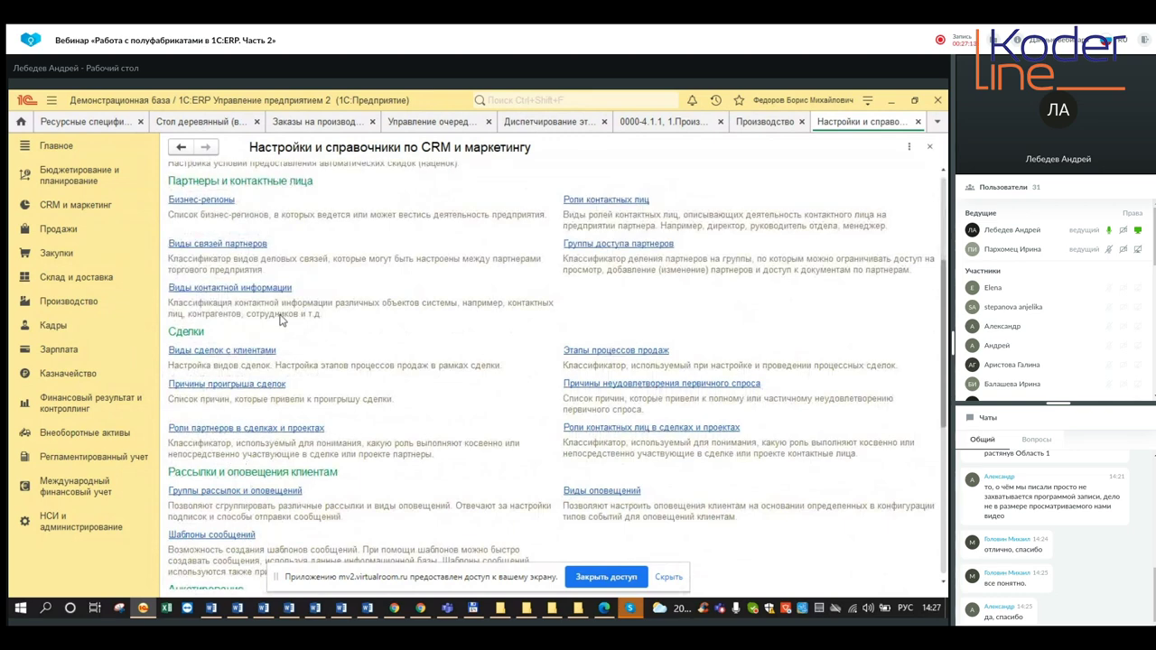
pyautogui.scroll(2, 280, 319)
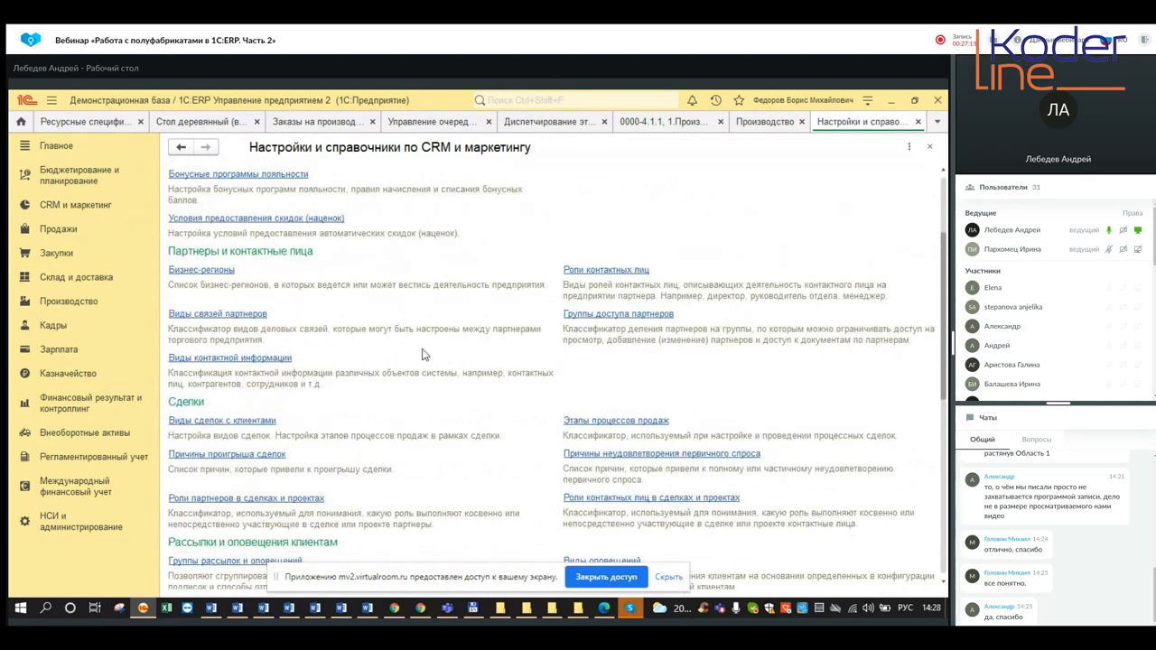
pyautogui.scroll(-6, 425, 355)
pyautogui.scroll(-6, 429, 359)
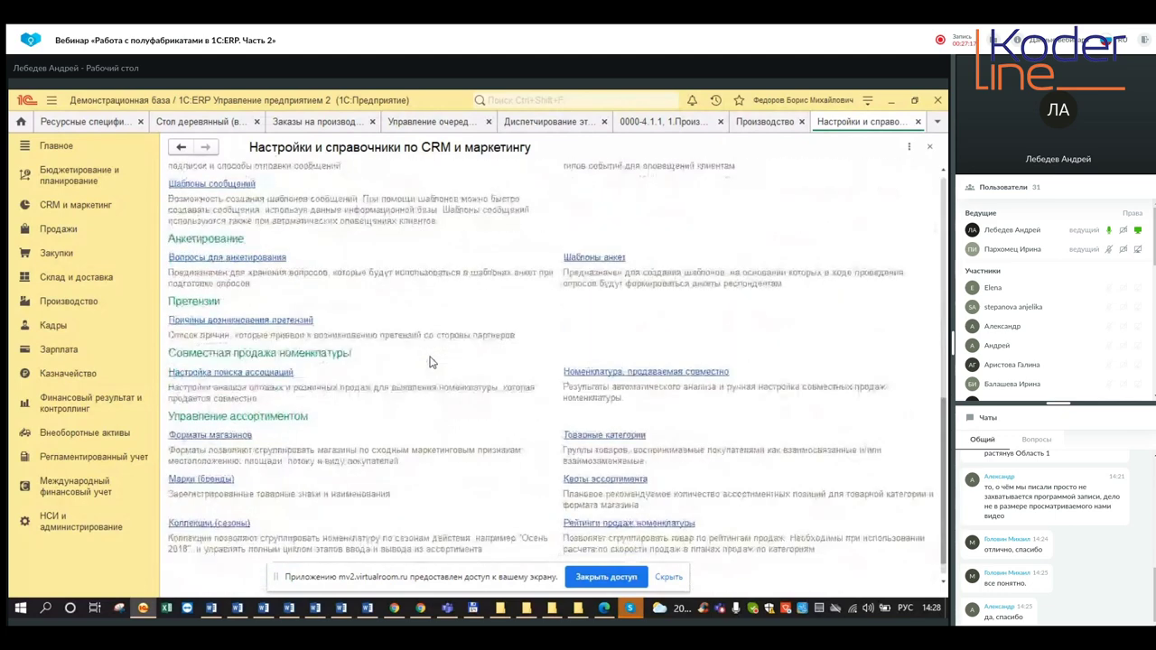
pyautogui.scroll(-1, 433, 366)
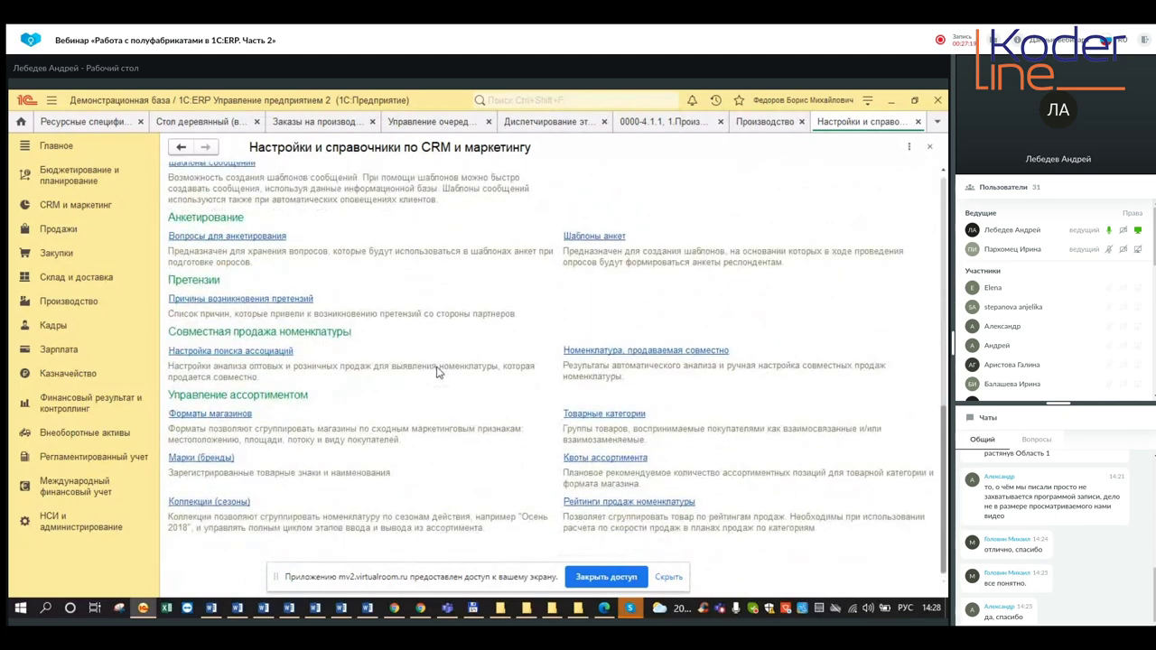
pyautogui.scroll(10, 436, 372)
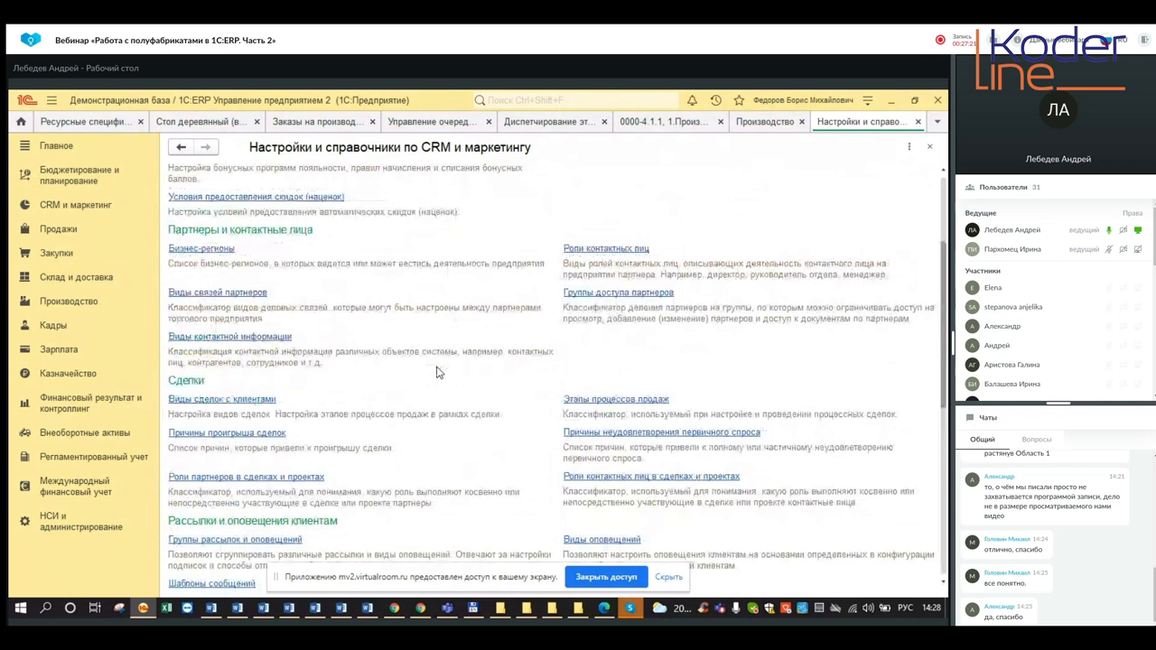
pyautogui.click(187, 183)
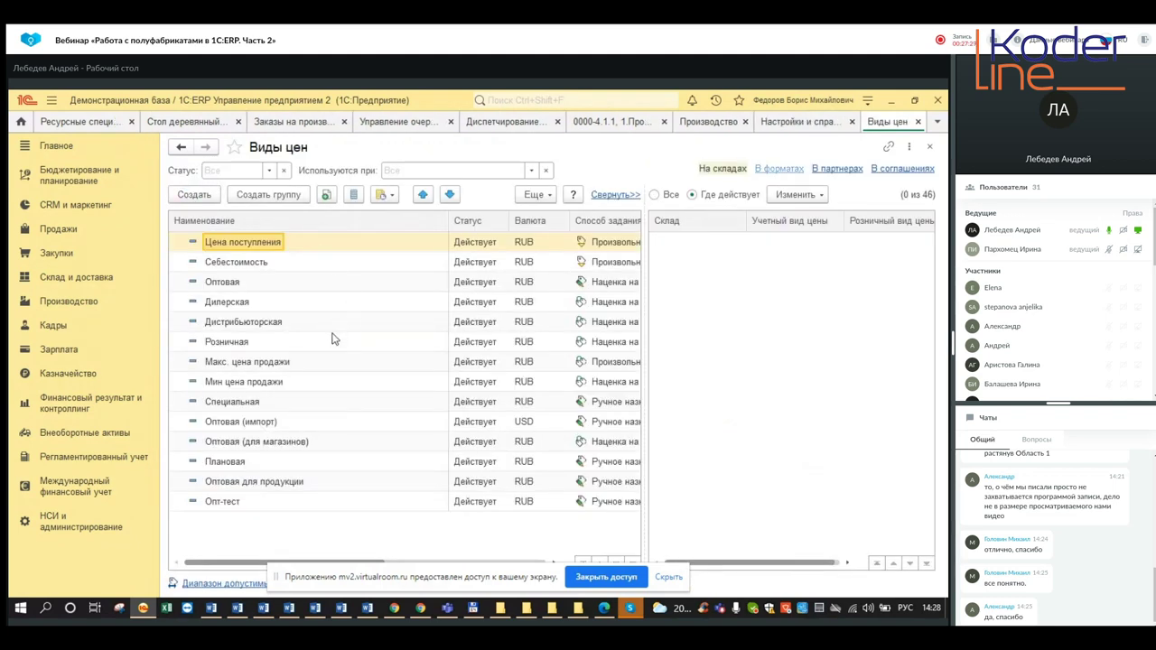
# Try creating a price type with RUB as its price currency, and discard it without saving.
pyautogui.click(196, 198)
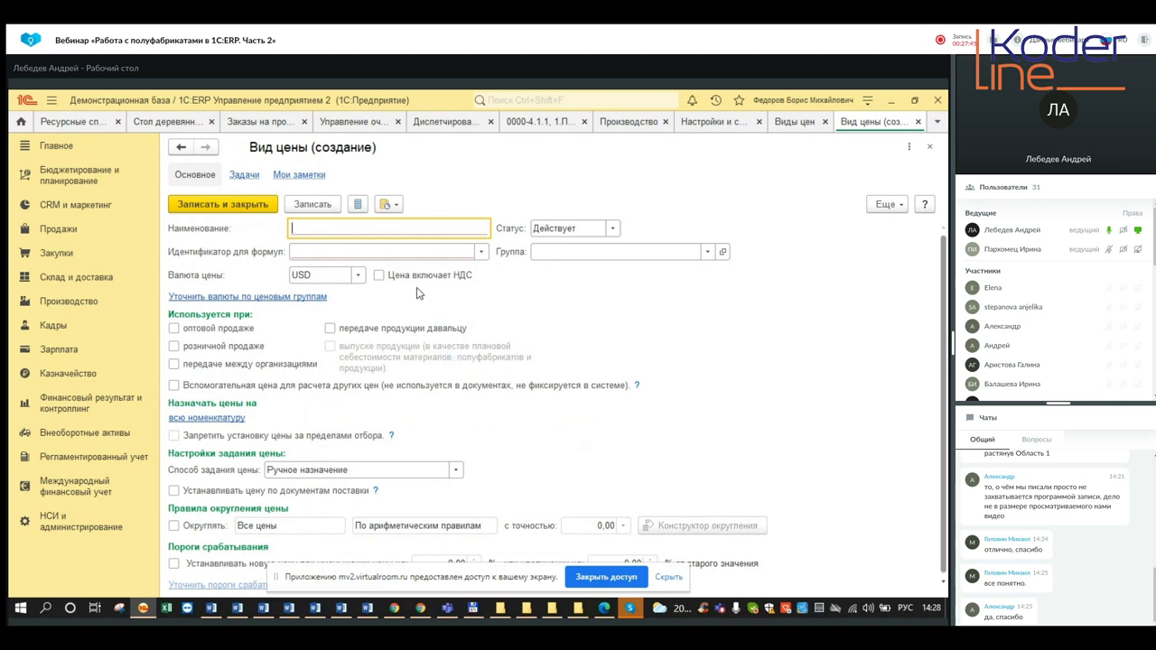
pyautogui.click(356, 274)
pyautogui.click(335, 319)
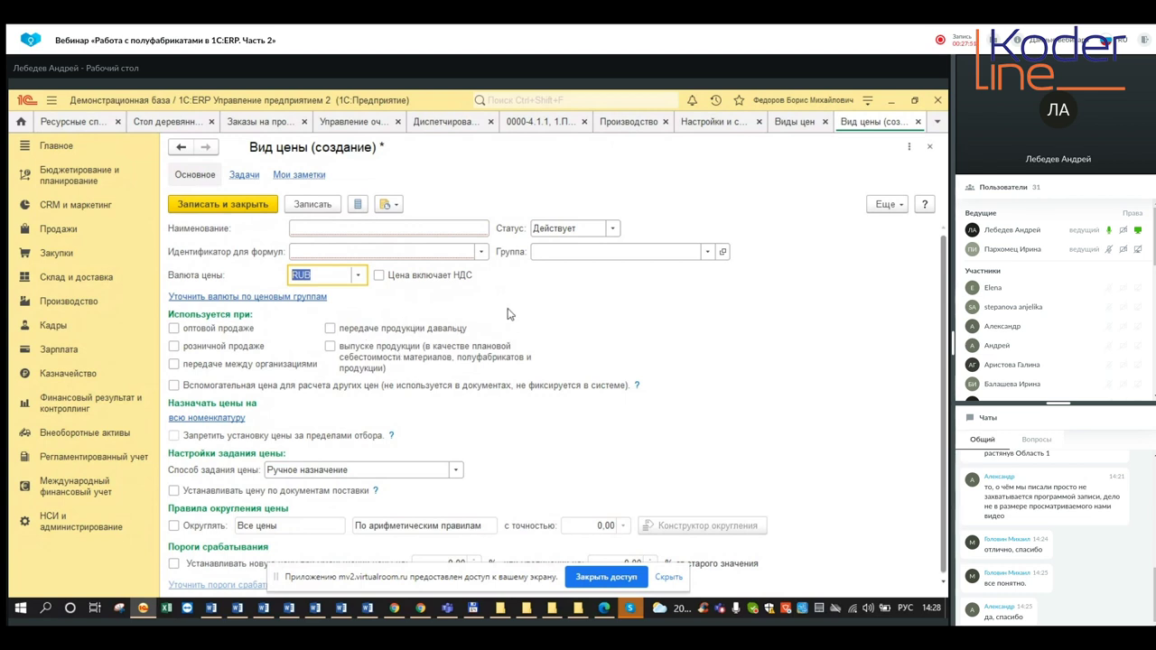
pyautogui.click(918, 122)
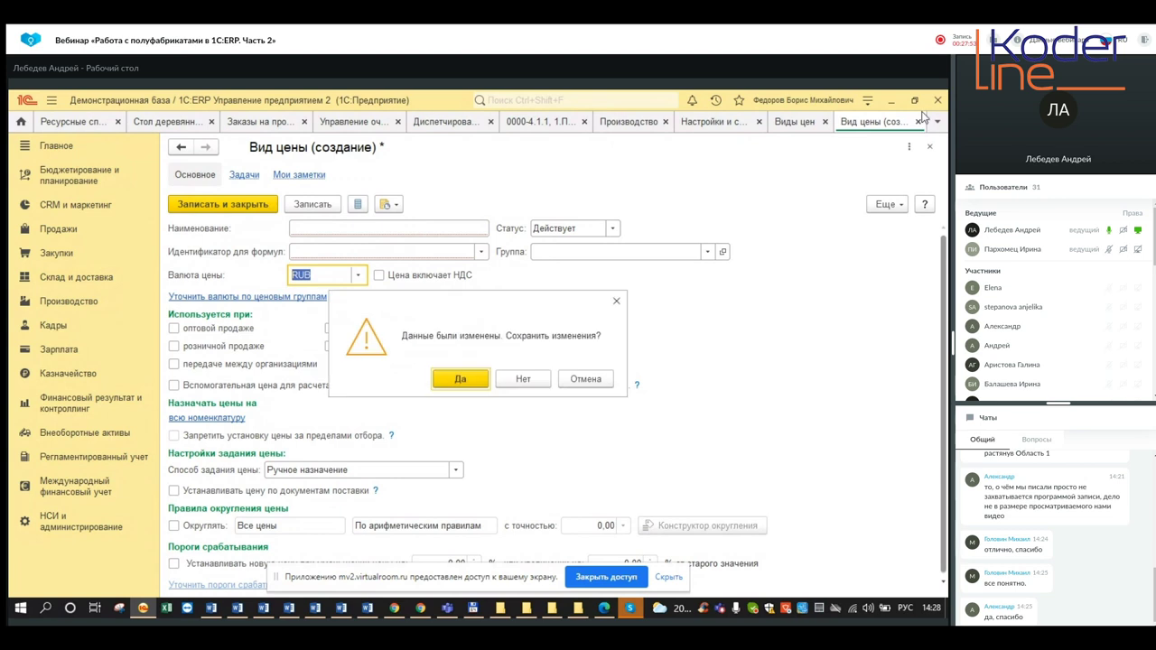
pyautogui.click(529, 376)
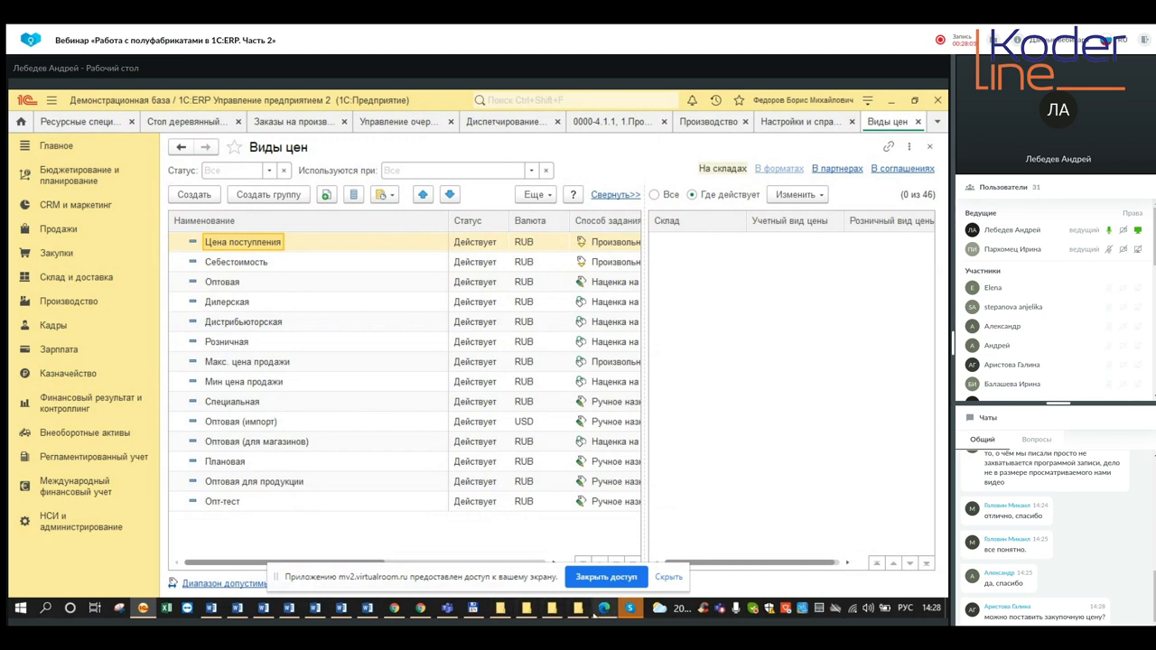
# Check the webinar chat in the Chrome browser, and reopen the "1.Производство ножки" stage from stage dispatching in 1C:ERP.
pyautogui.click(394, 608)
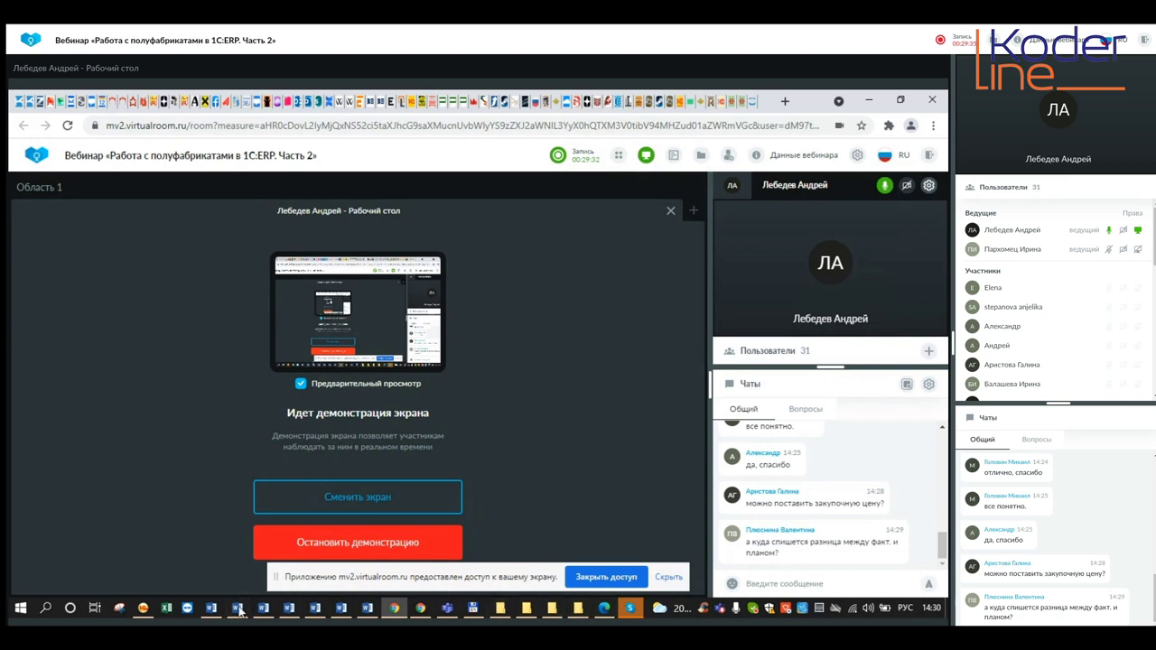
pyautogui.click(154, 614)
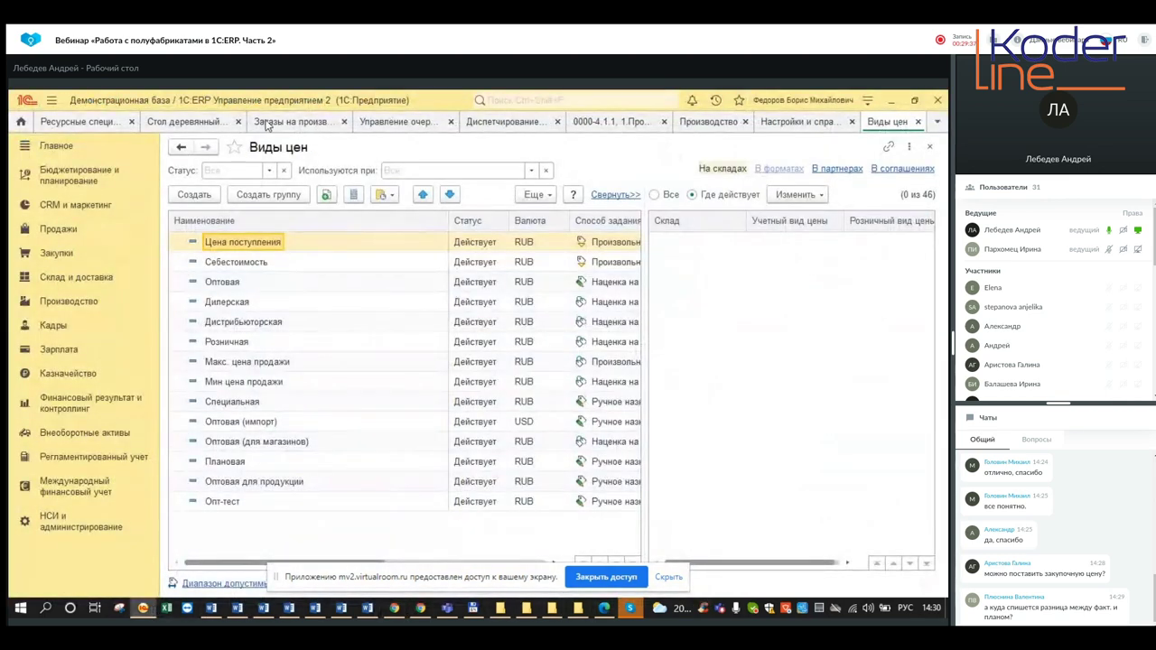
pyautogui.click(495, 126)
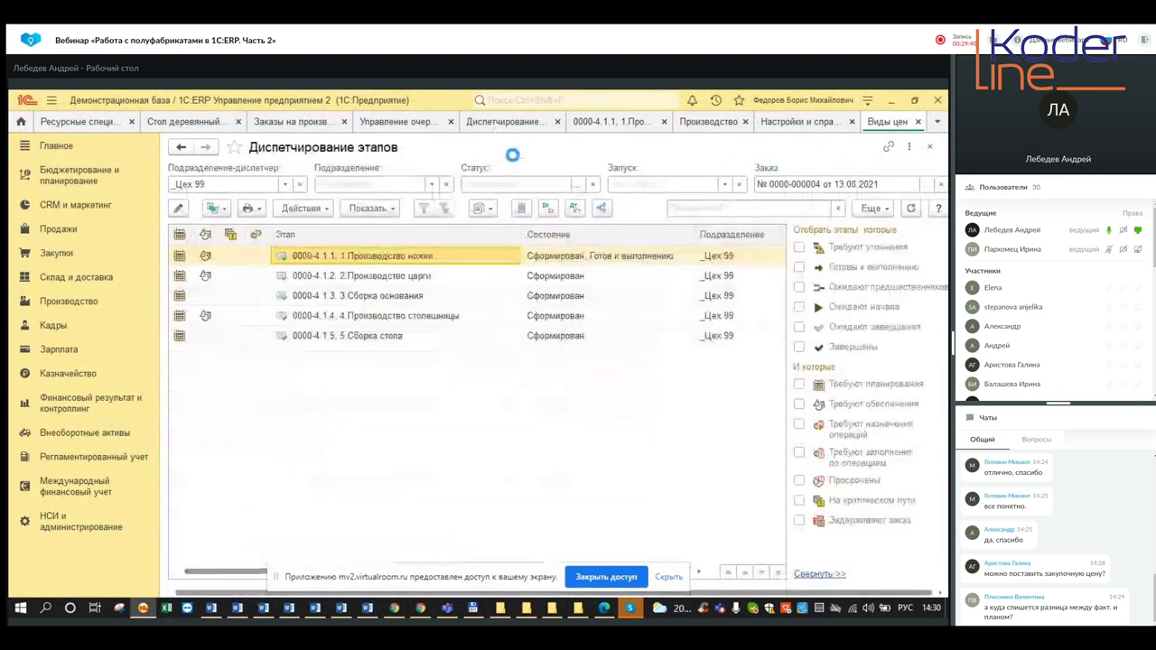
pyautogui.doubleClick(404, 259)
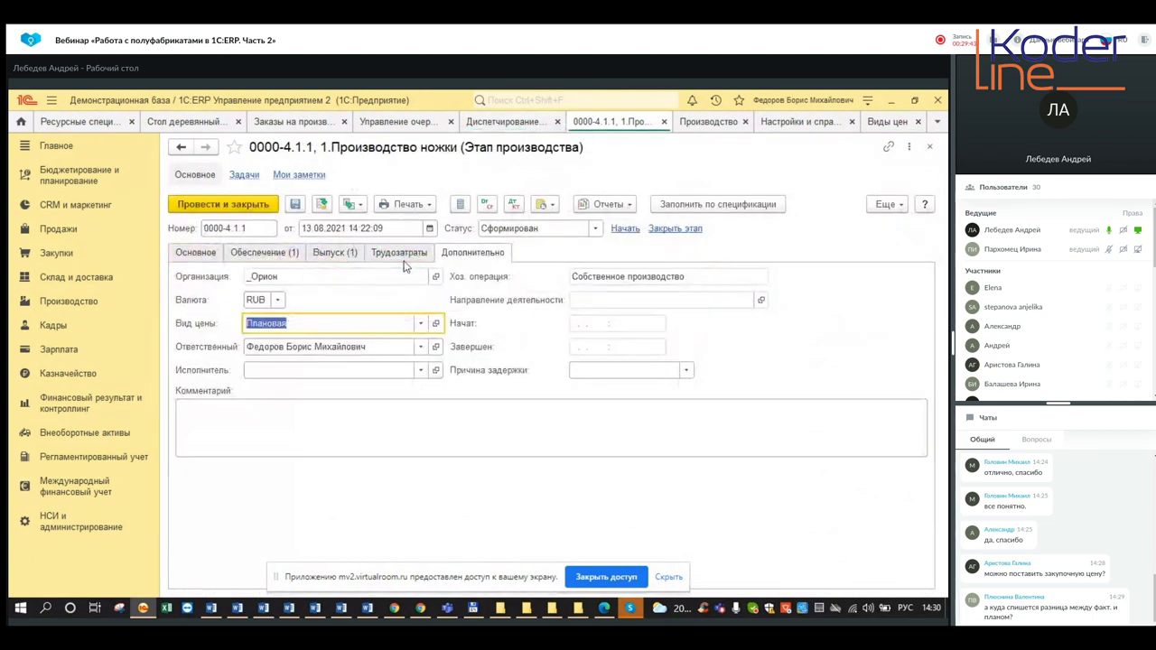
# Widen the "Назначение" column in the stage's outputs and check the item and the purpose it is reserved for.
pyautogui.click(330, 256)
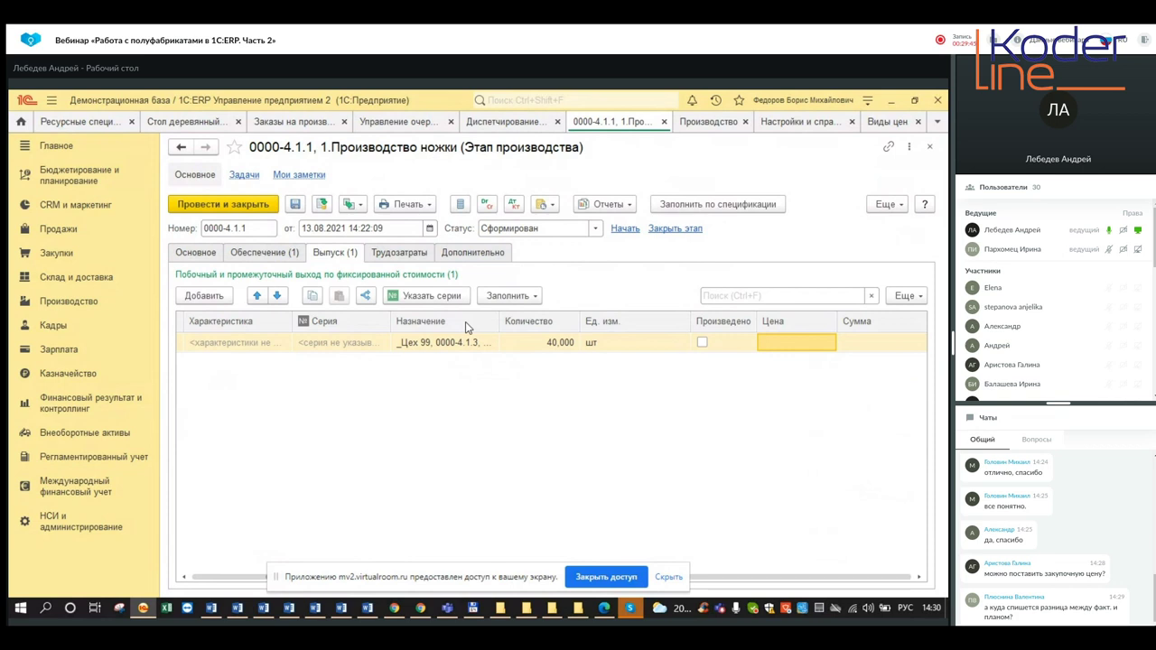
pyautogui.moveTo(499, 324); pyautogui.dragTo(691, 323)
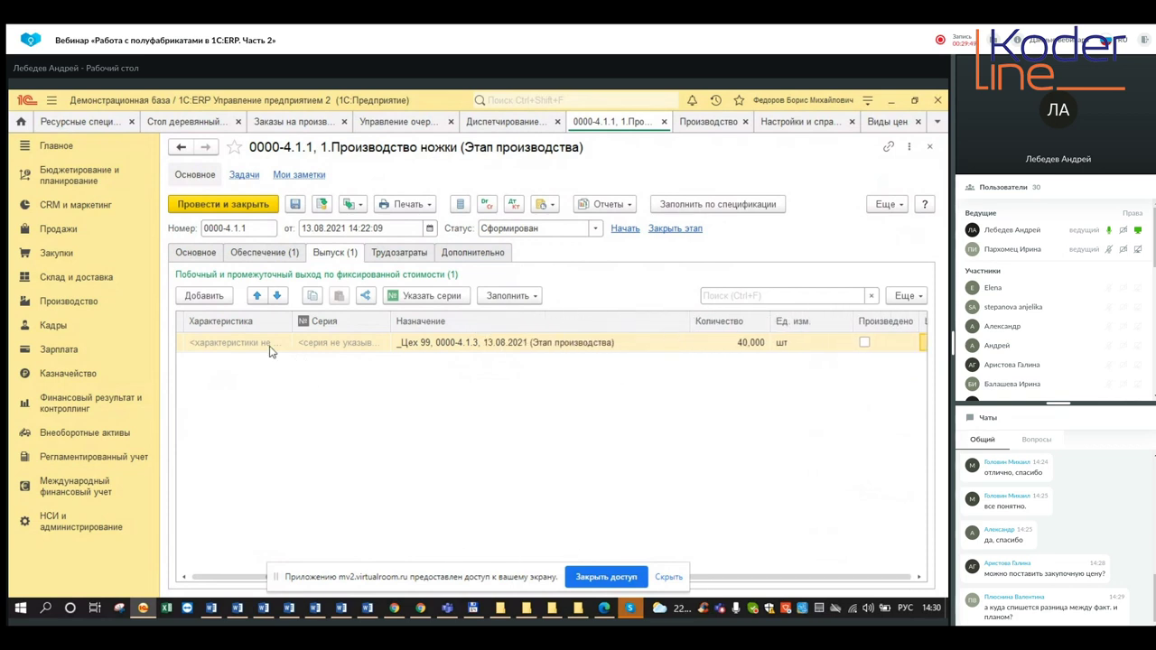
pyautogui.click(231, 342)
pyautogui.press('Left')
pyautogui.press('Left')
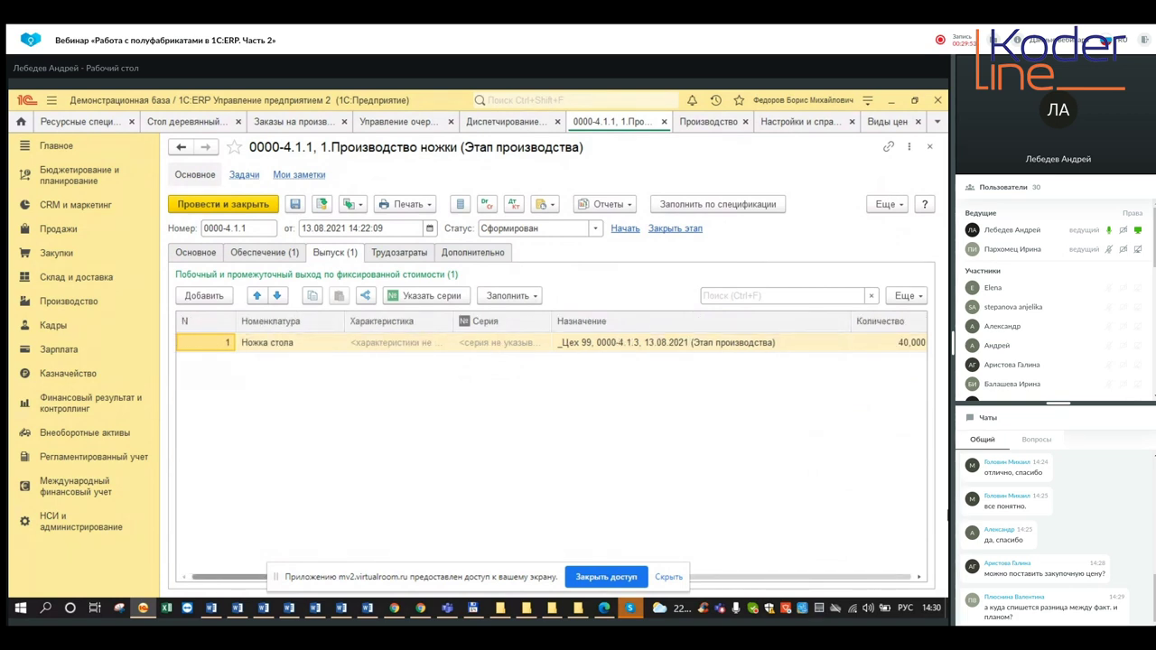
pyautogui.click(627, 349)
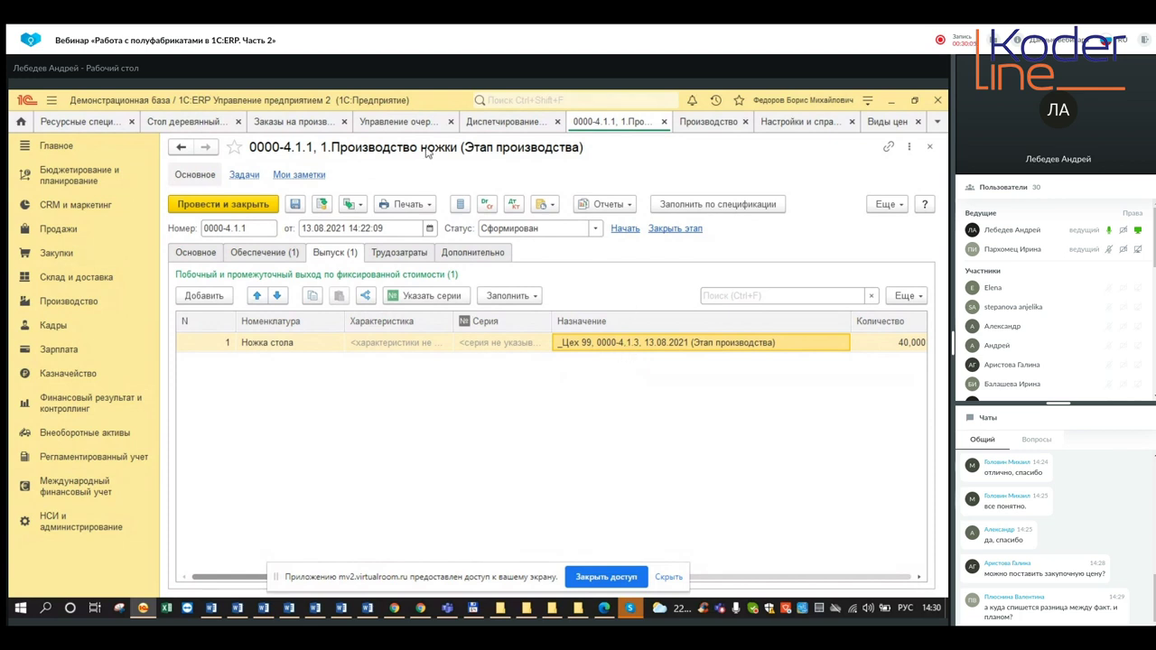
# Locate the "3.Сборка основания" stage in stage dispatching, and check the webinar chat in the Chrome browser before returning to 1C:ERP.
pyautogui.click(515, 124)
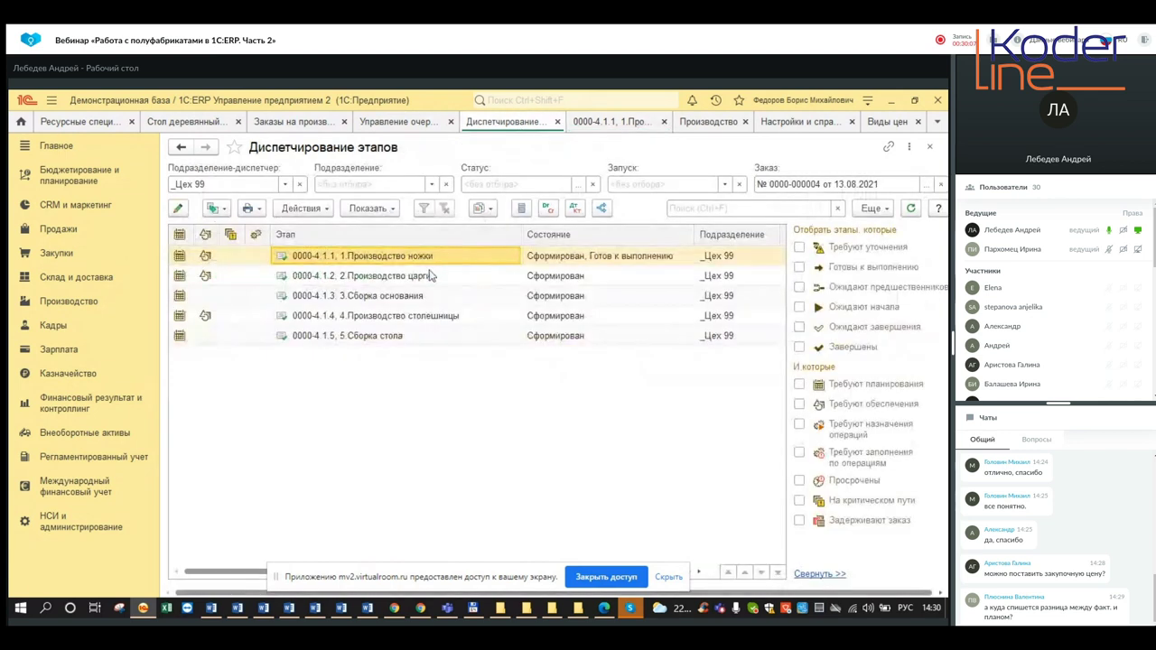
pyautogui.click(368, 299)
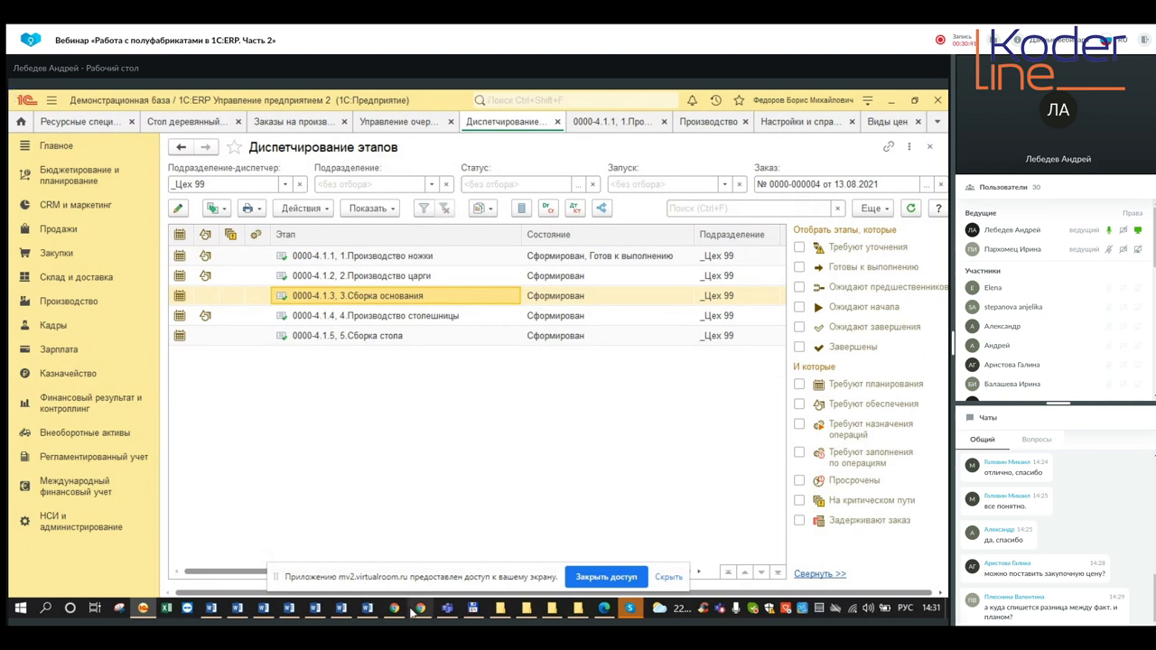
pyautogui.moveTo(405, 612)
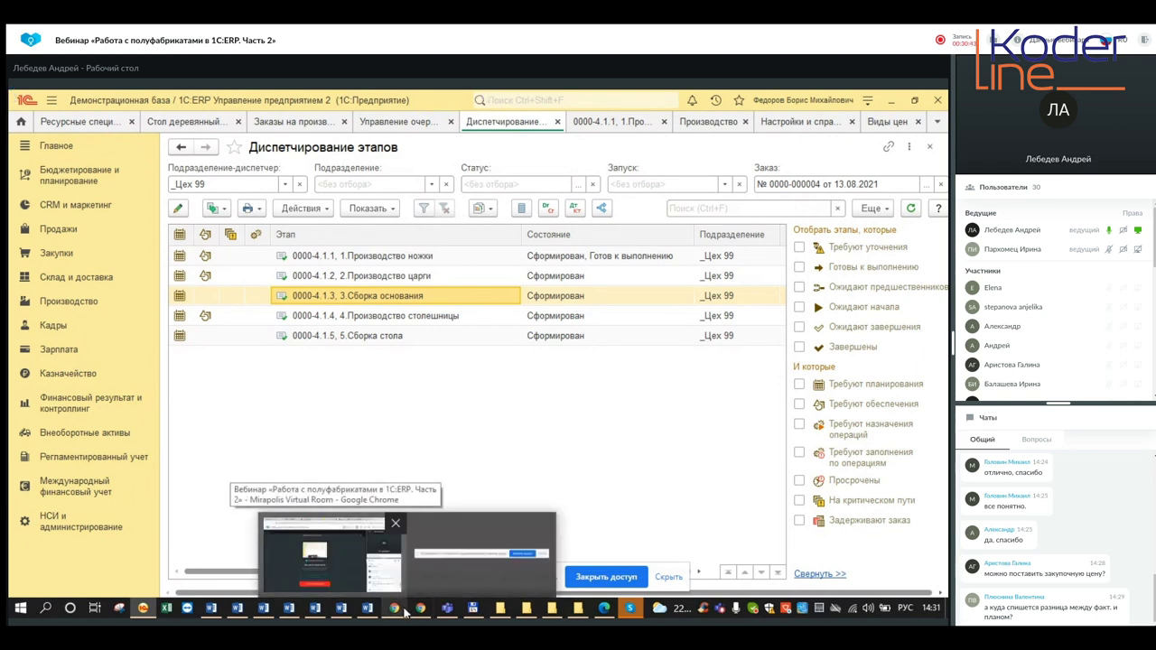
pyautogui.click(331, 553)
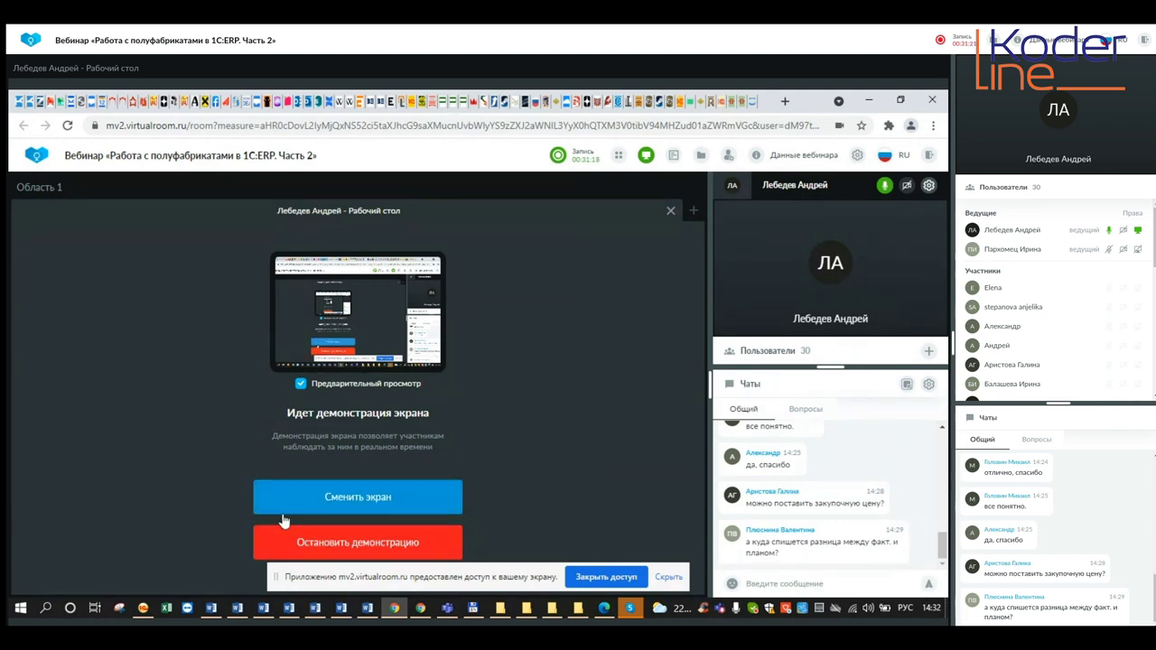
pyautogui.click(142, 607)
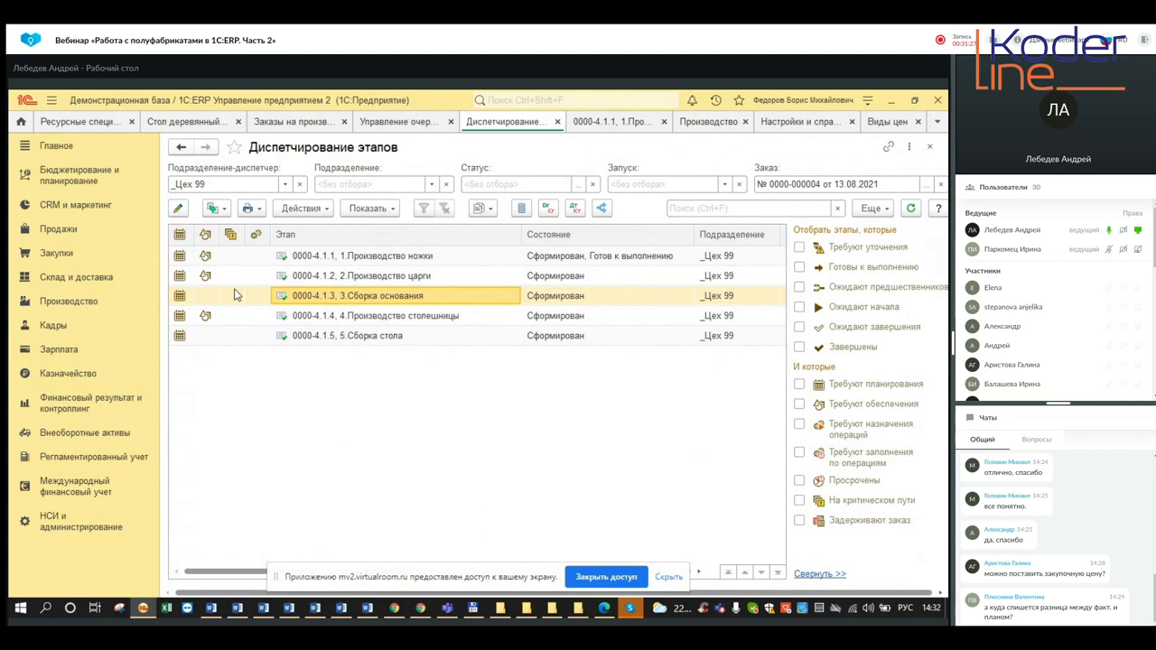
# Start a new resource specification of the type "Разборка, утилизация" from the resource specifications list.
pyautogui.click(74, 124)
pyautogui.click(219, 208)
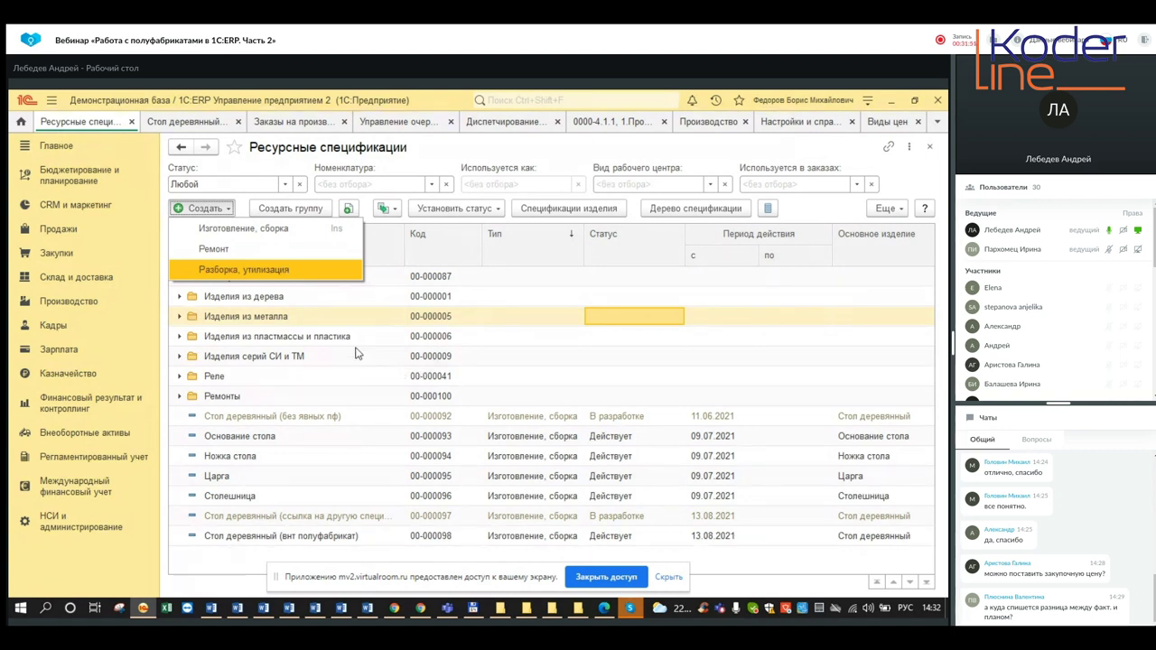
pyautogui.click(260, 268)
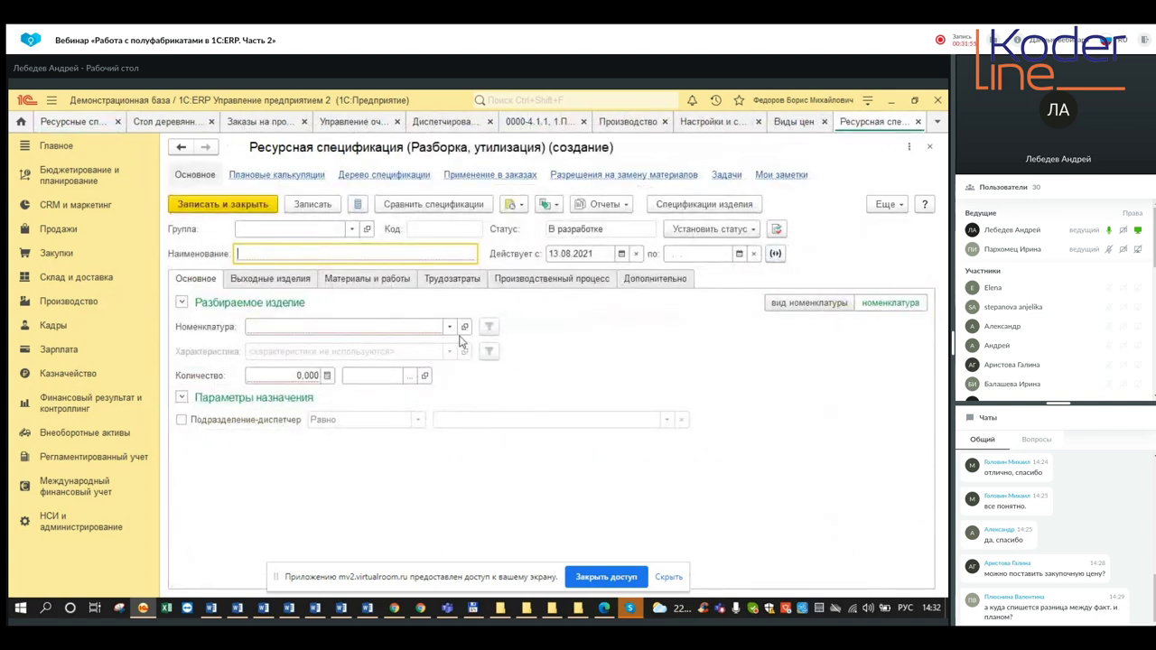
pyautogui.click(448, 326)
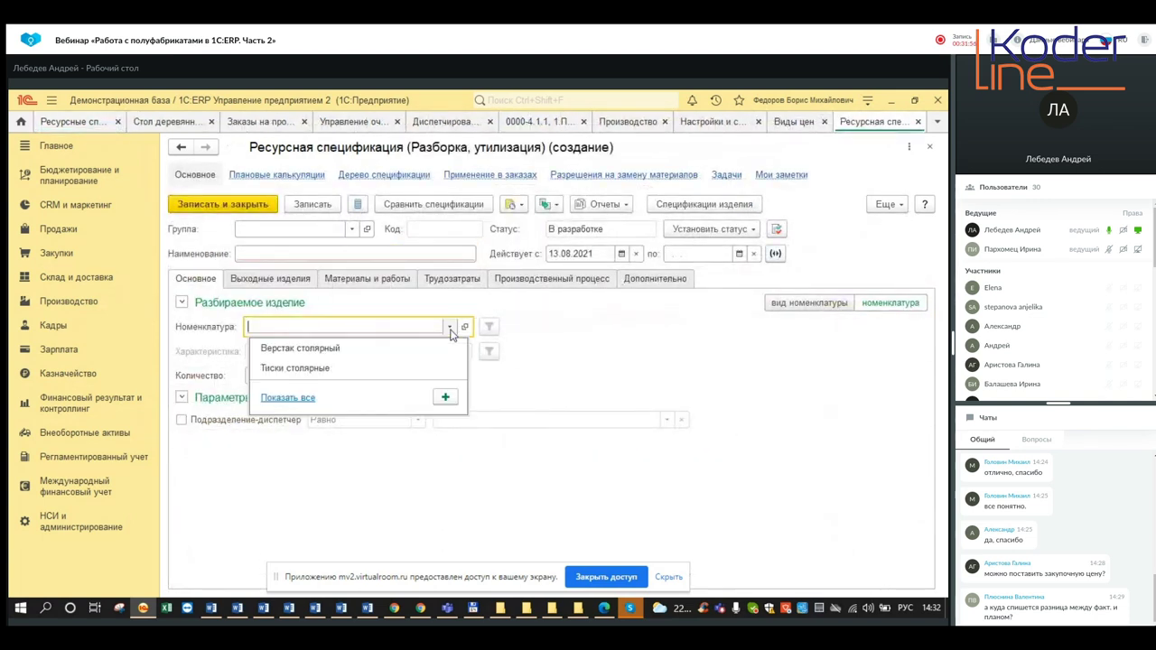
pyautogui.click(289, 398)
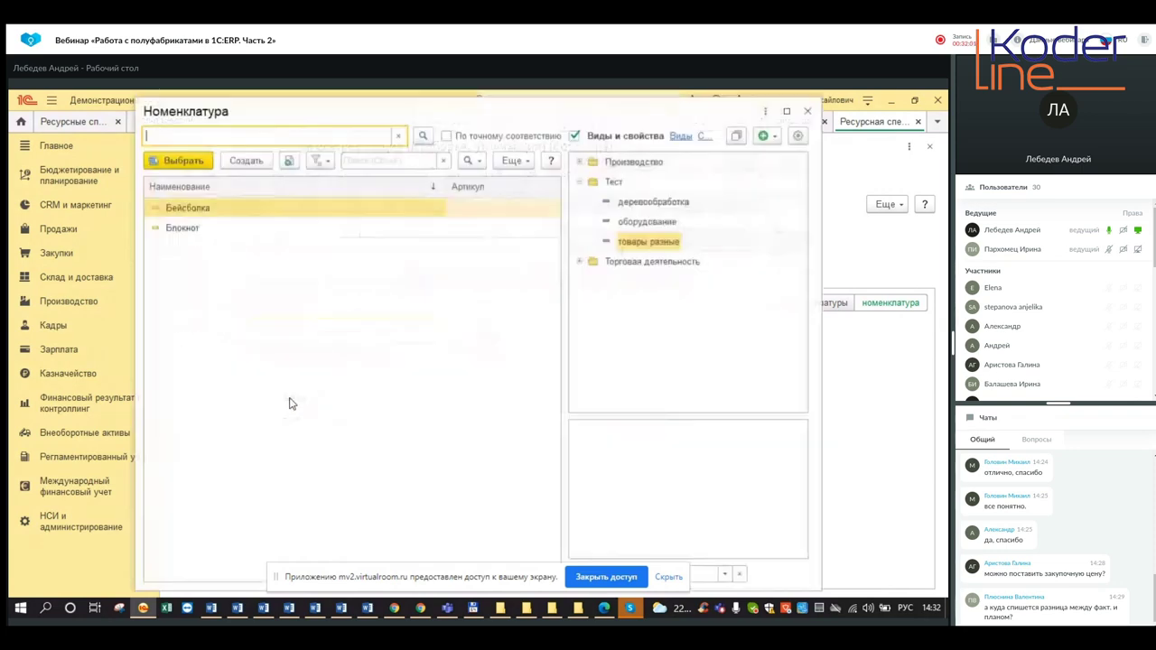
pyautogui.click(808, 112)
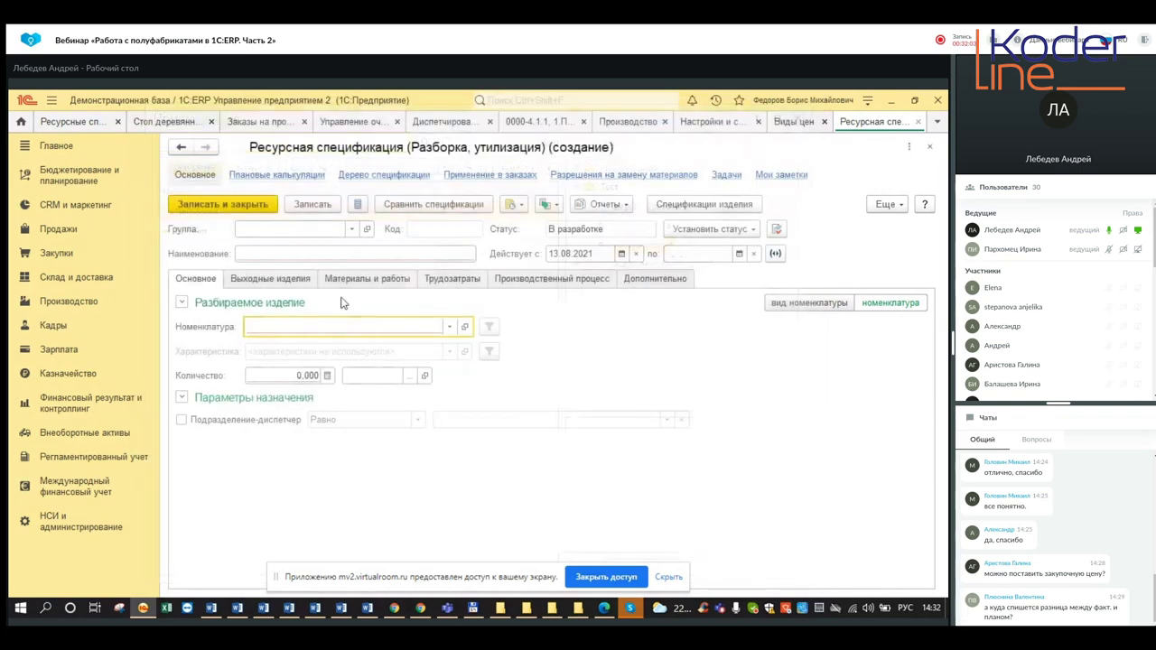
# Choose "Стол деревянный" as the product to disassemble and set its quantity to 1.
pyautogui.write('сто')
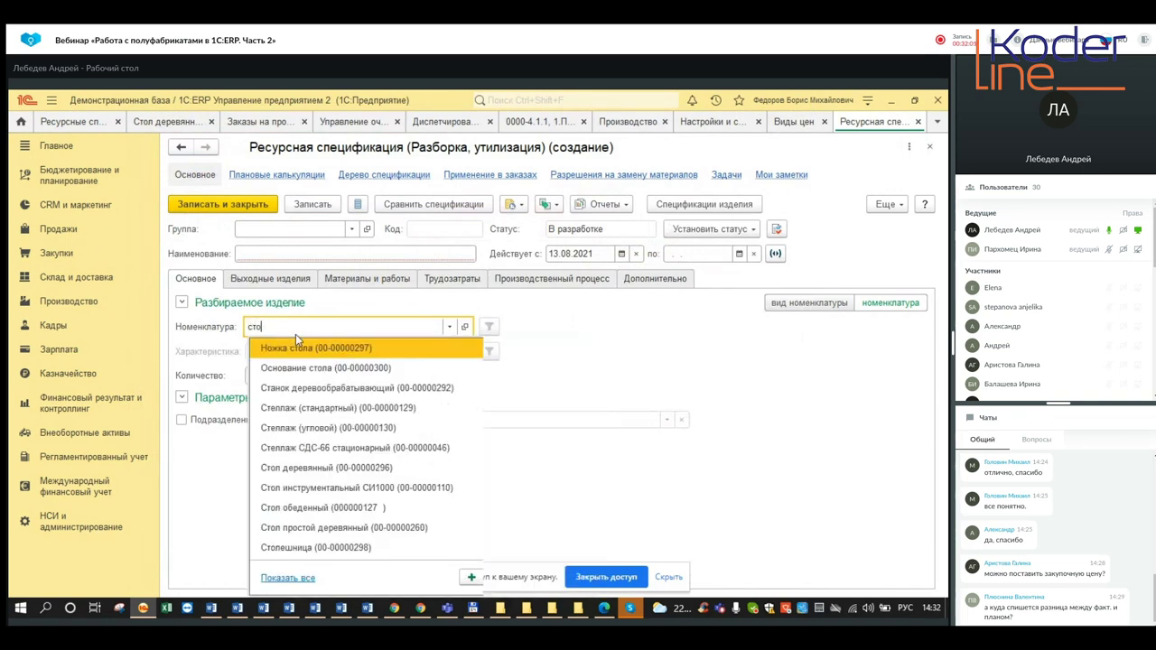
pyautogui.click(305, 383)
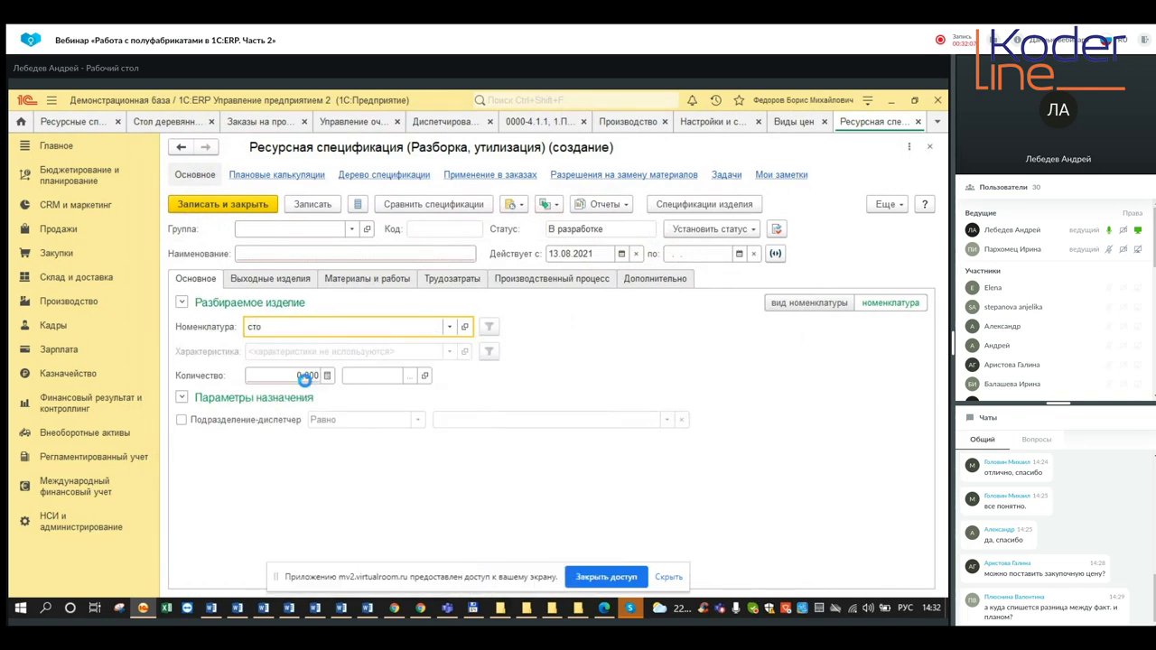
pyautogui.click(296, 375)
pyautogui.write('1')
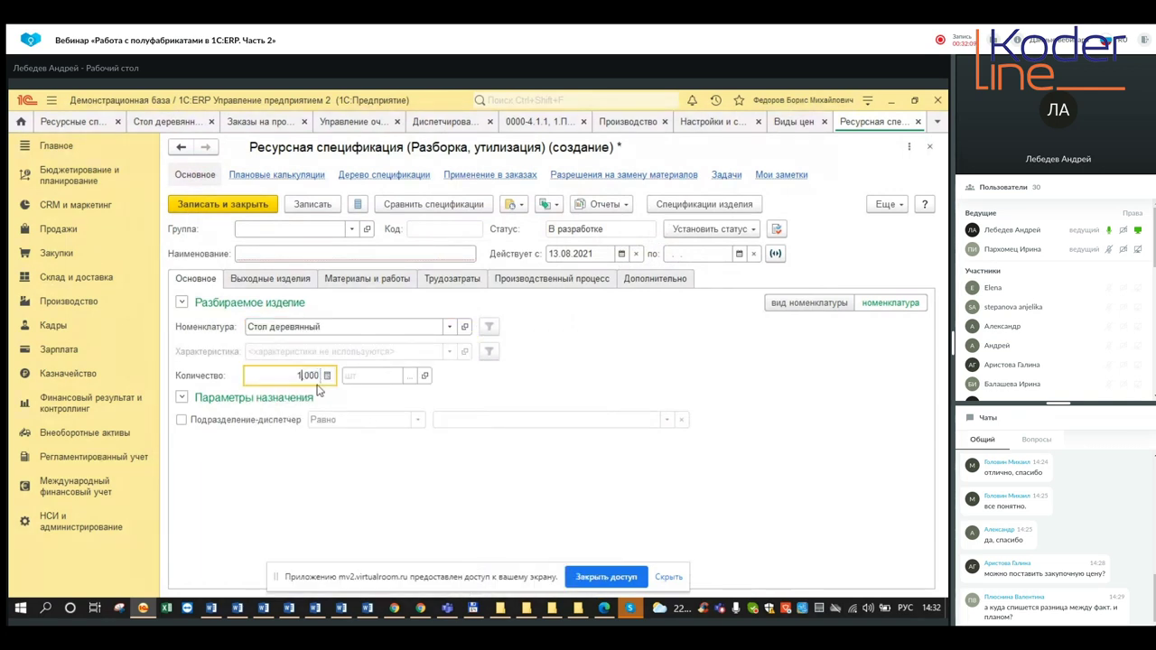
# Examine the output products, materials and works, and production process settings of the new disassembly specification.
pyautogui.click(368, 256)
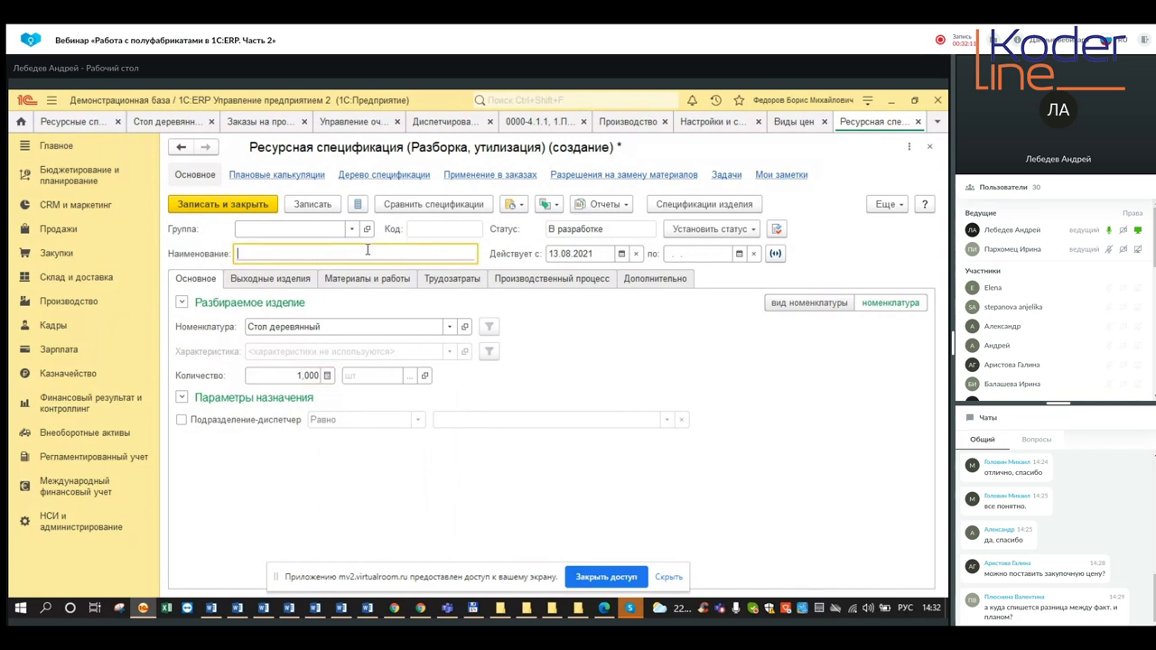
pyautogui.click(296, 283)
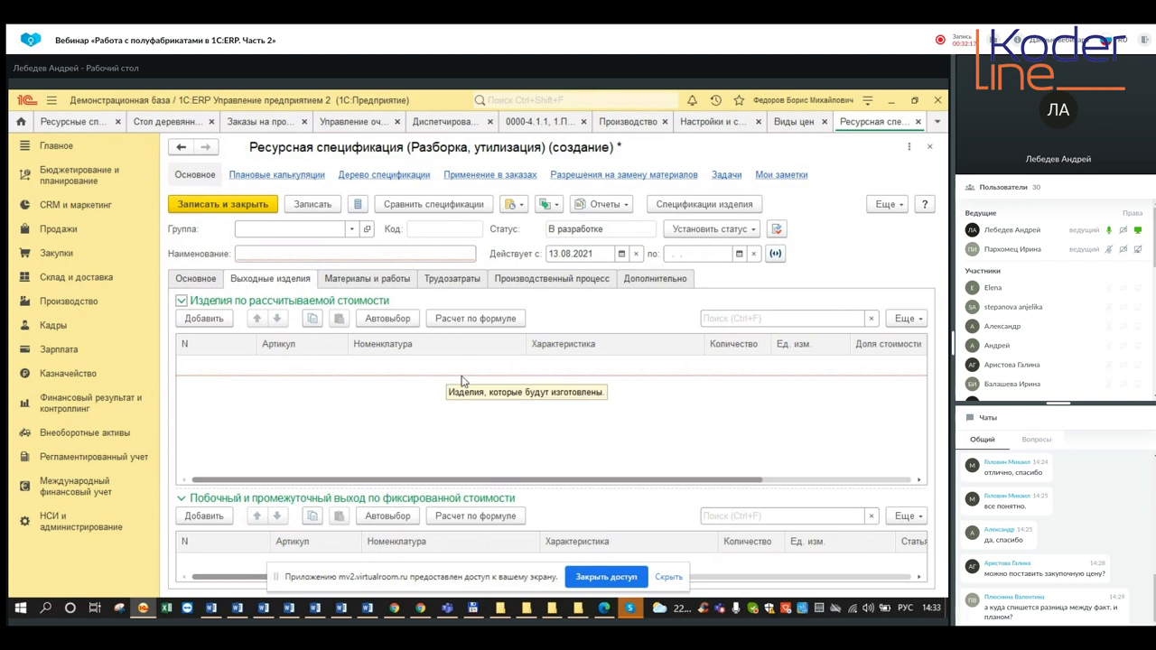
pyautogui.click(362, 280)
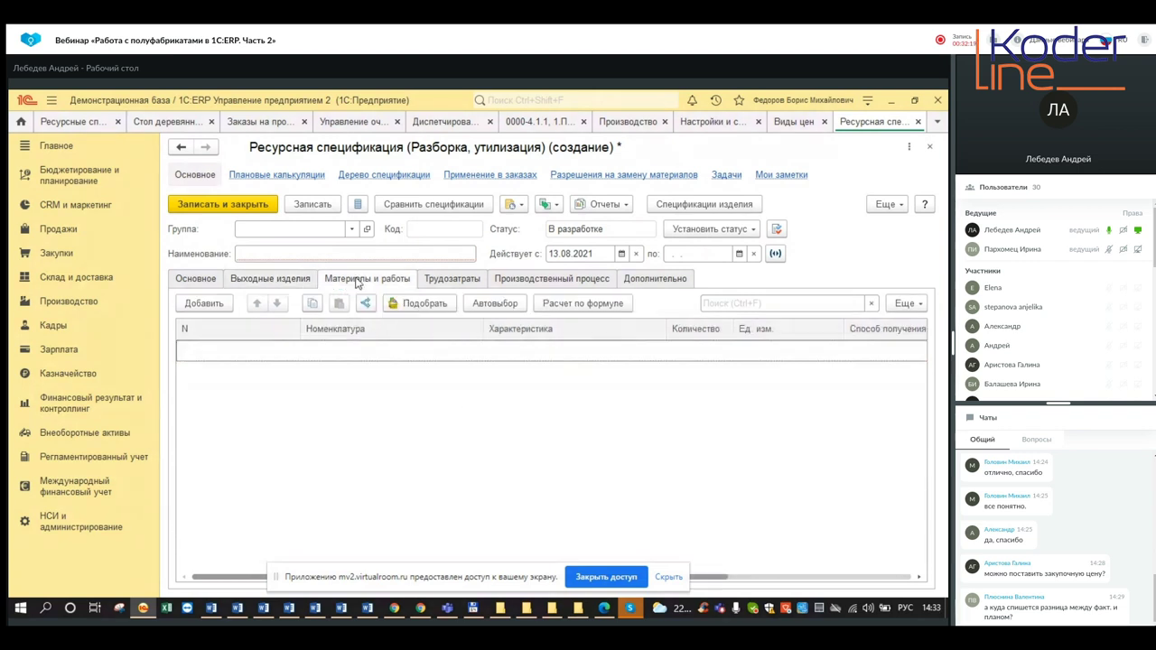
pyautogui.click(262, 283)
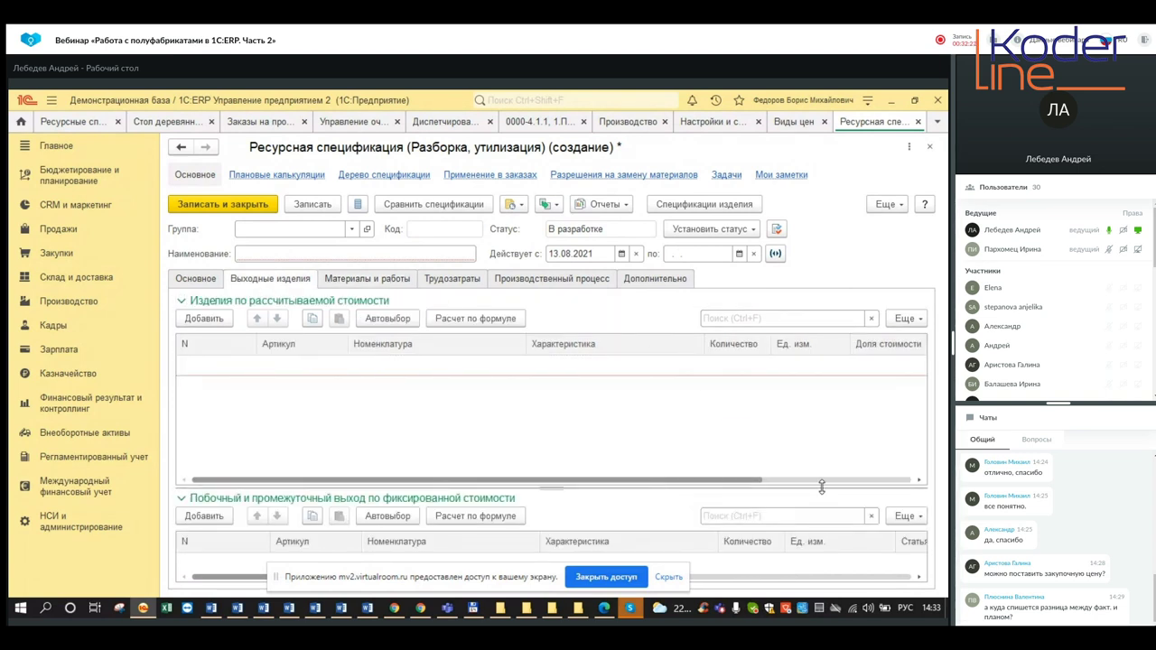
pyautogui.hscroll(3, 736, 480)
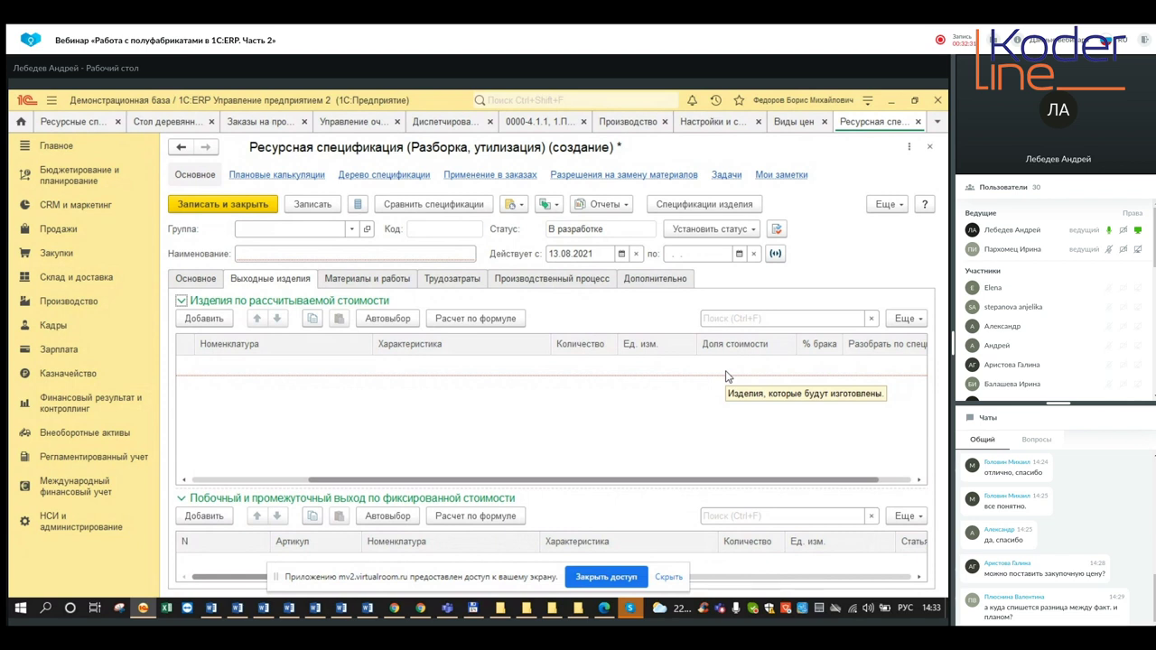
pyautogui.click(212, 280)
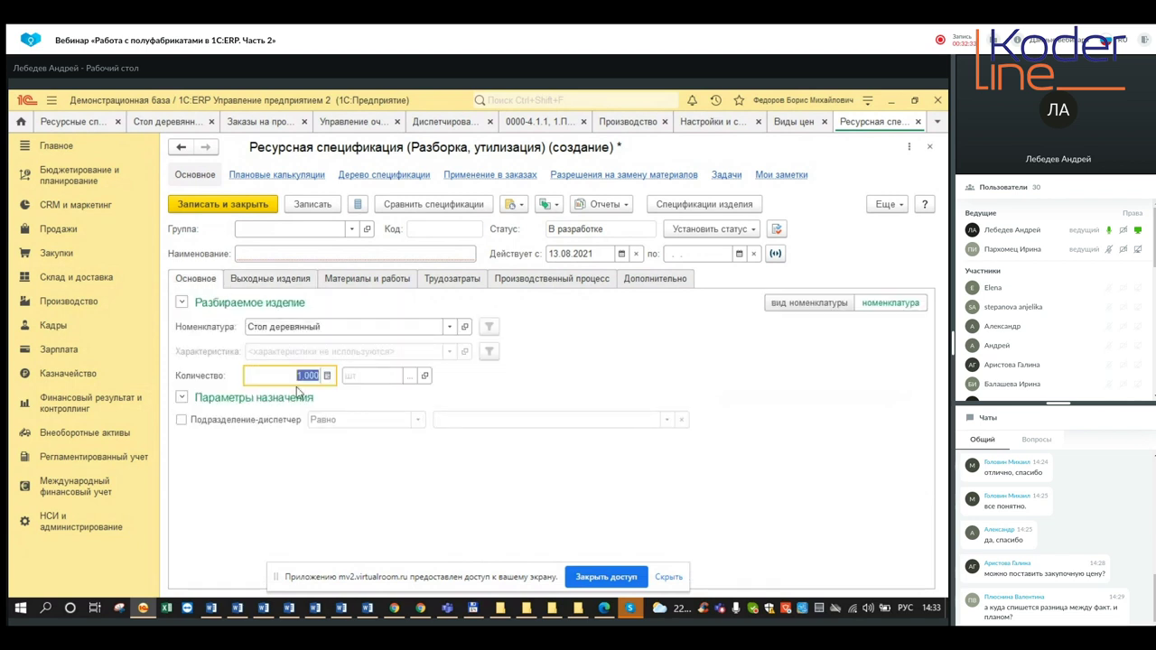
pyautogui.click(276, 280)
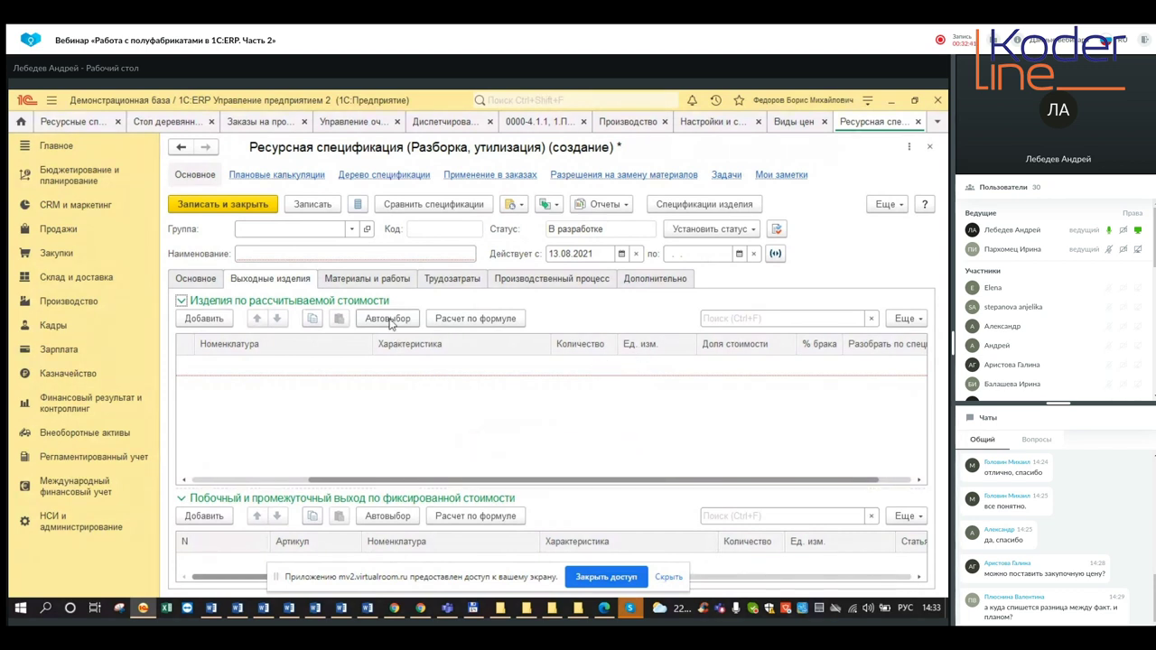
pyautogui.click(370, 280)
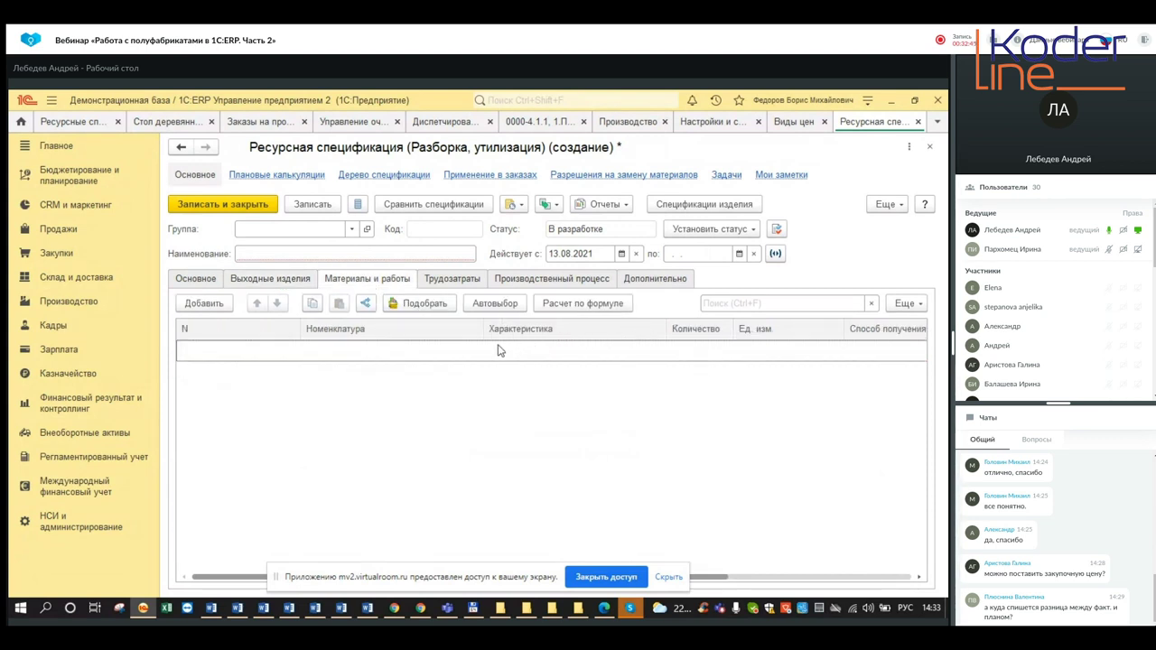
pyautogui.click(556, 280)
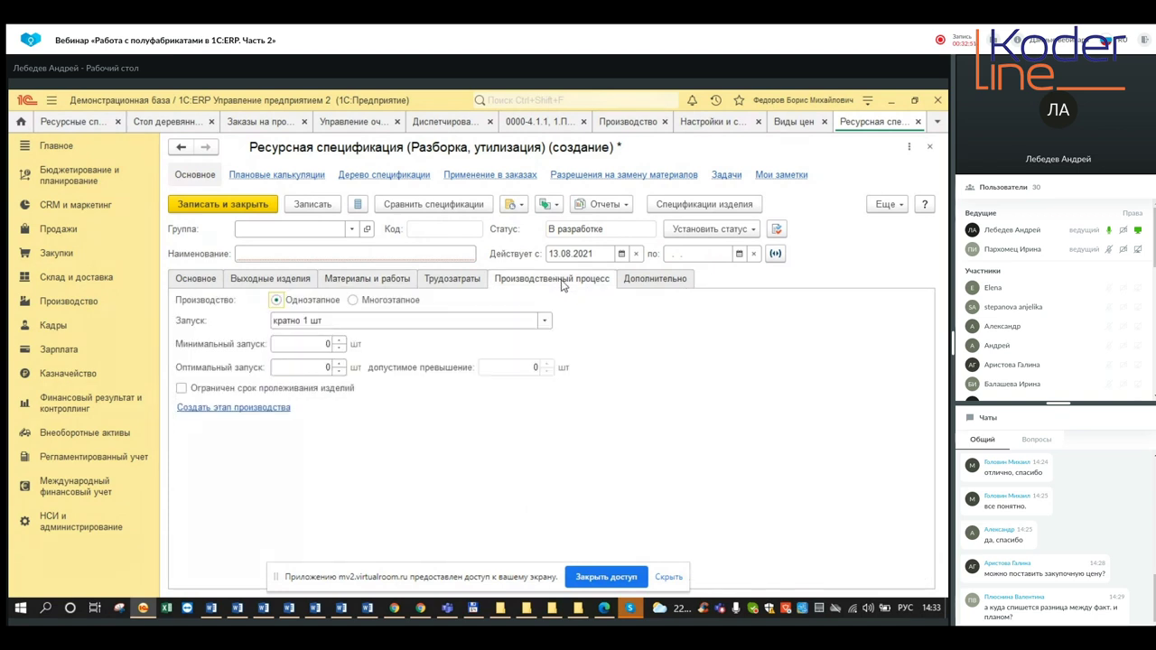
pyautogui.click(373, 281)
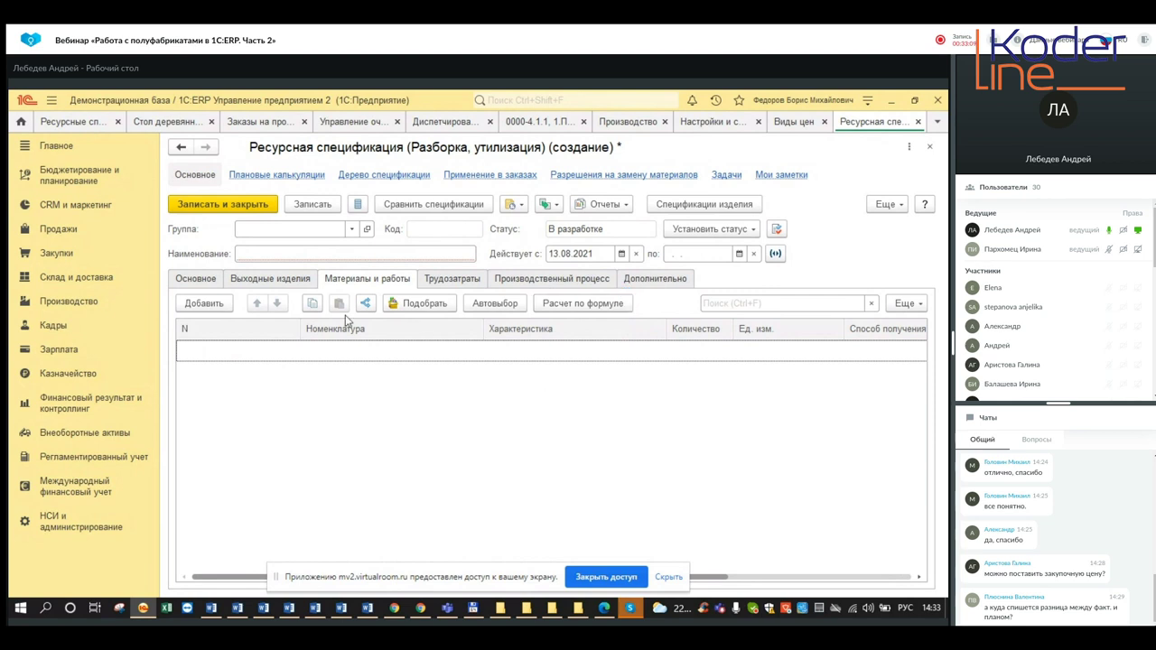
# Change the product to disassemble to "Верстак столярный".
pyautogui.click(193, 280)
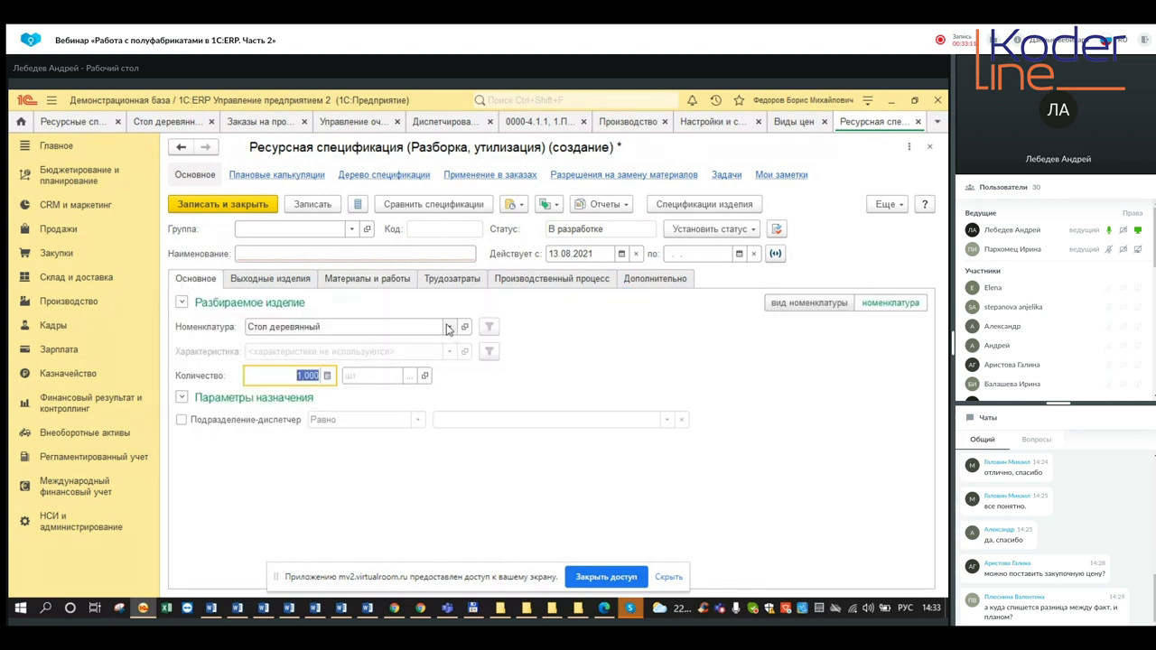
pyautogui.click(448, 327)
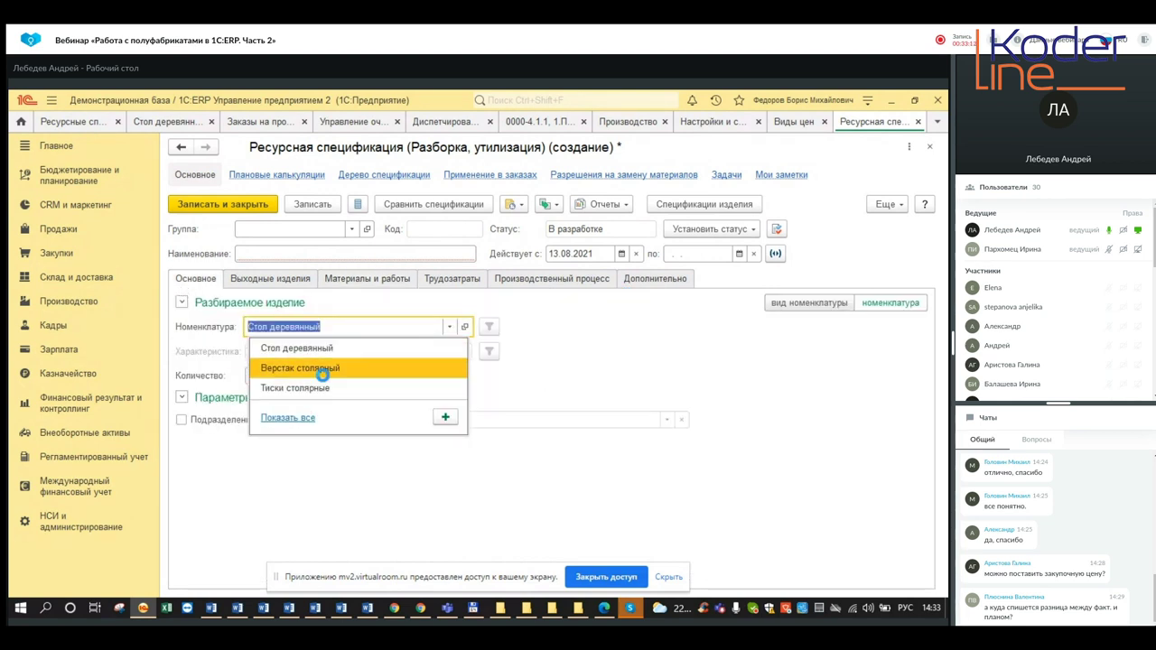
pyautogui.click(322, 369)
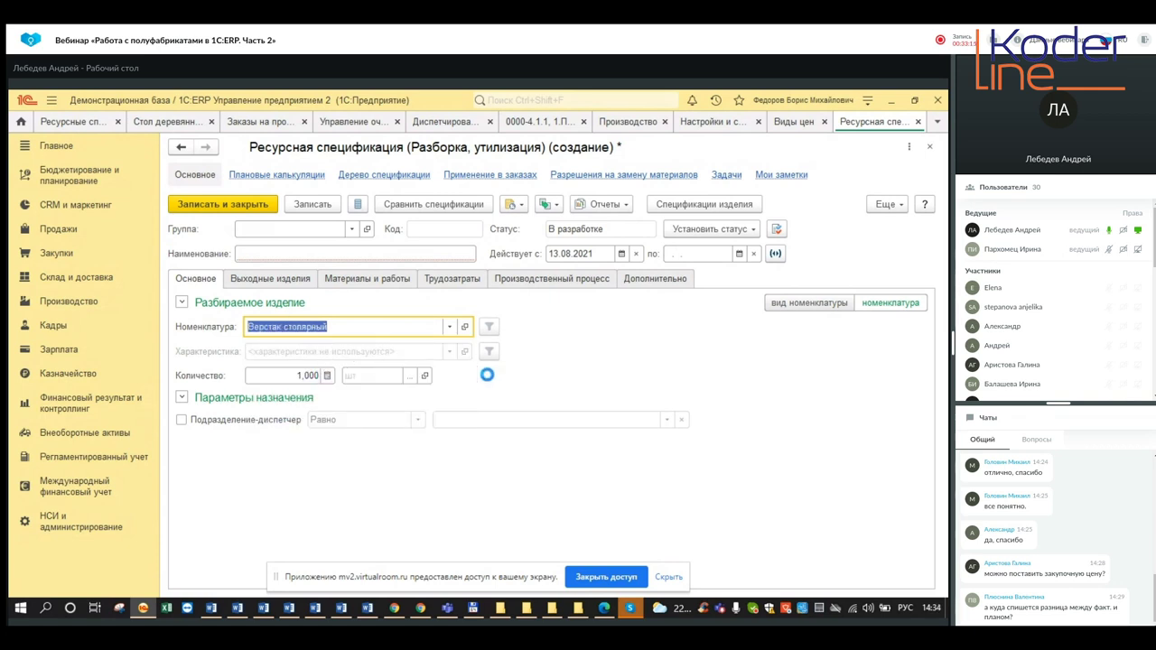
# Add "Тиски столярные" to the disassembly outputs at calculated cost ("Изделия по рассчитываемой стоимости").
pyautogui.click(280, 282)
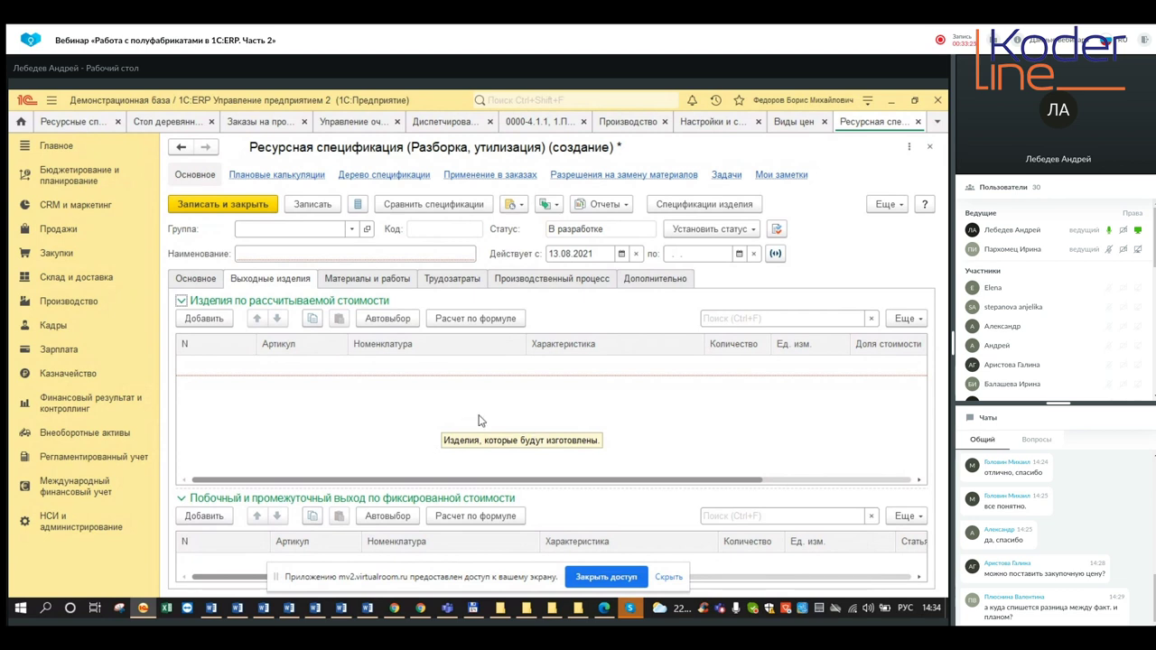
pyautogui.click(193, 282)
pyautogui.click(237, 280)
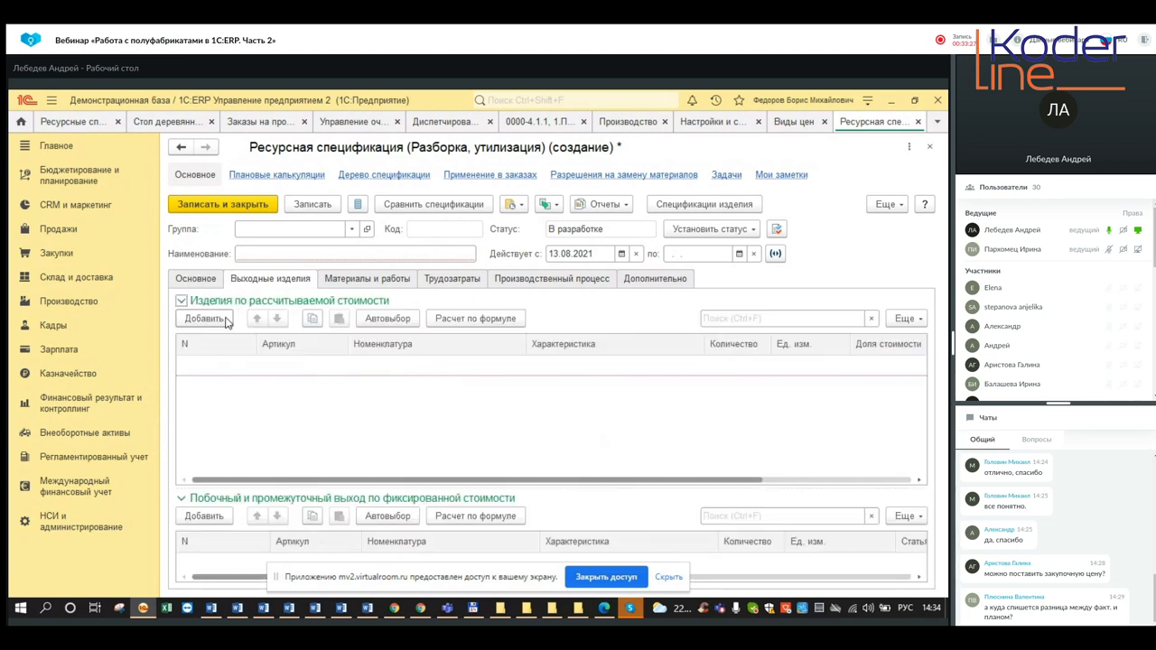
pyautogui.click(205, 318)
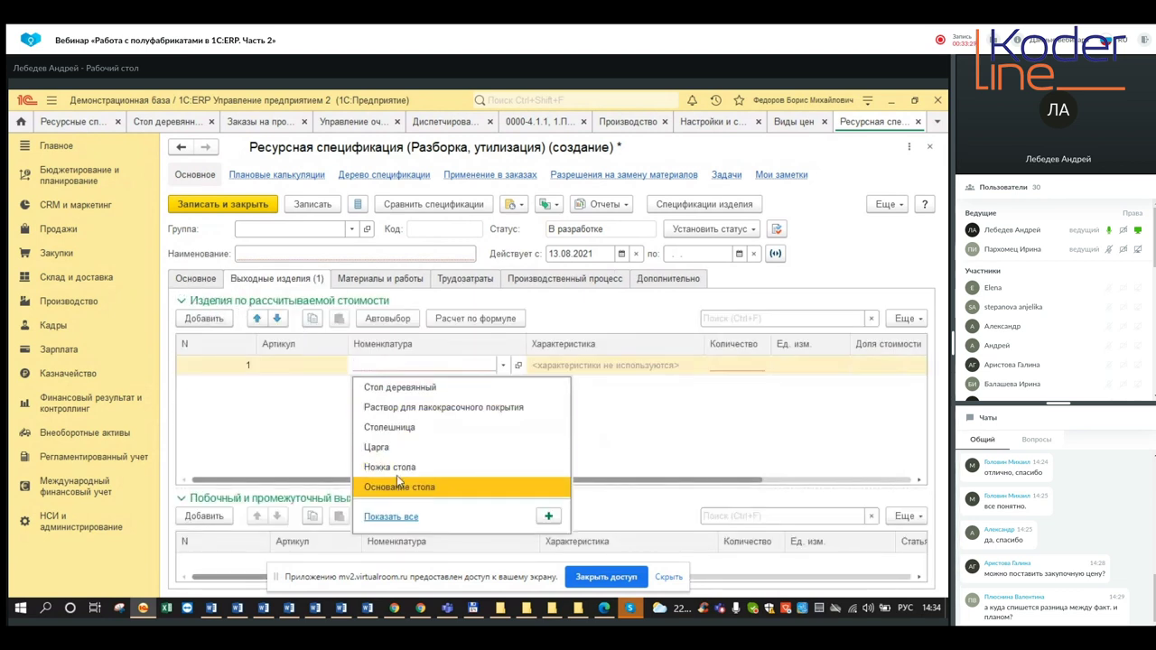
pyautogui.write('тис')
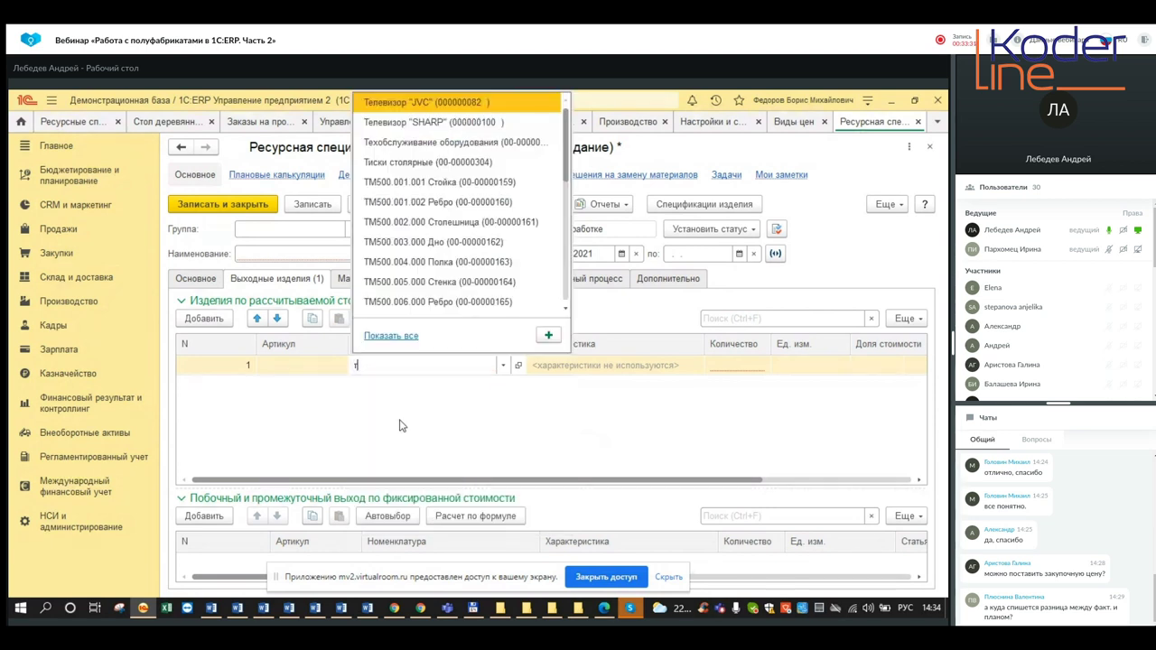
pyautogui.click(430, 389)
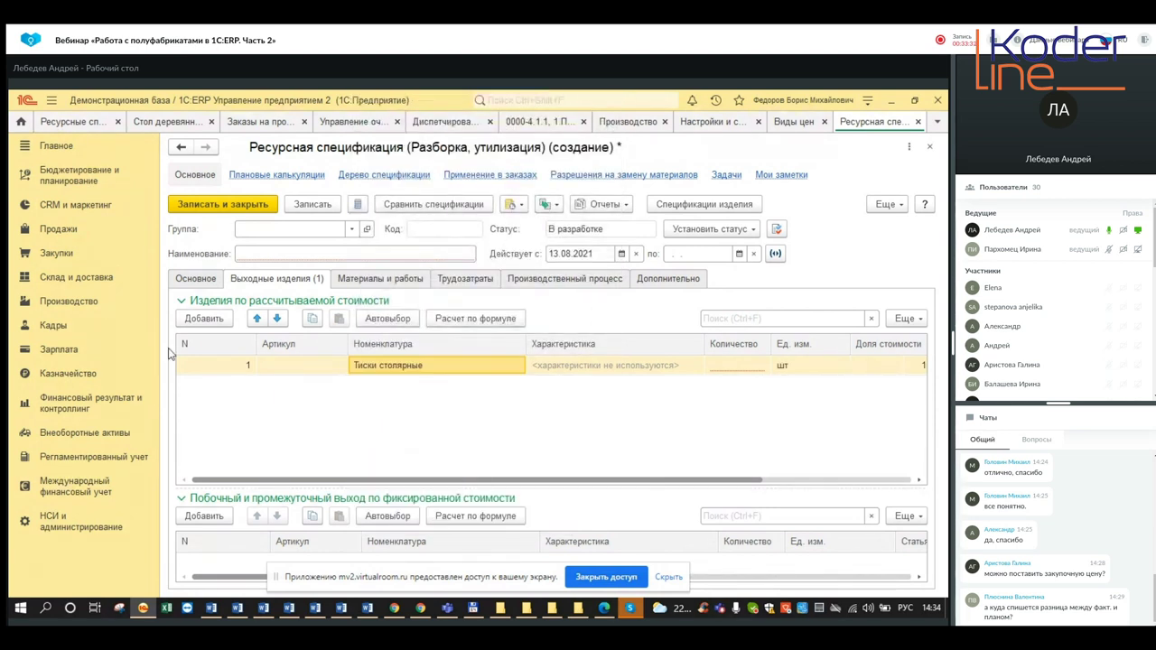
# Add "Верстак столярный" as the second output product at calculated cost.
pyautogui.click(226, 323)
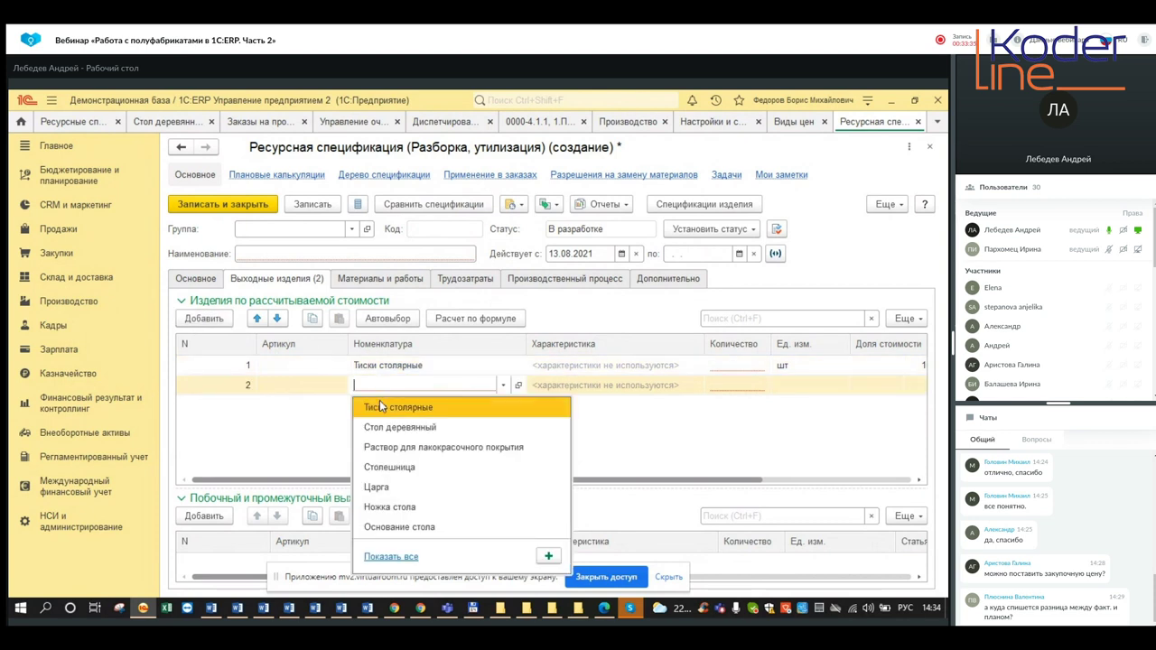
pyautogui.write('в')
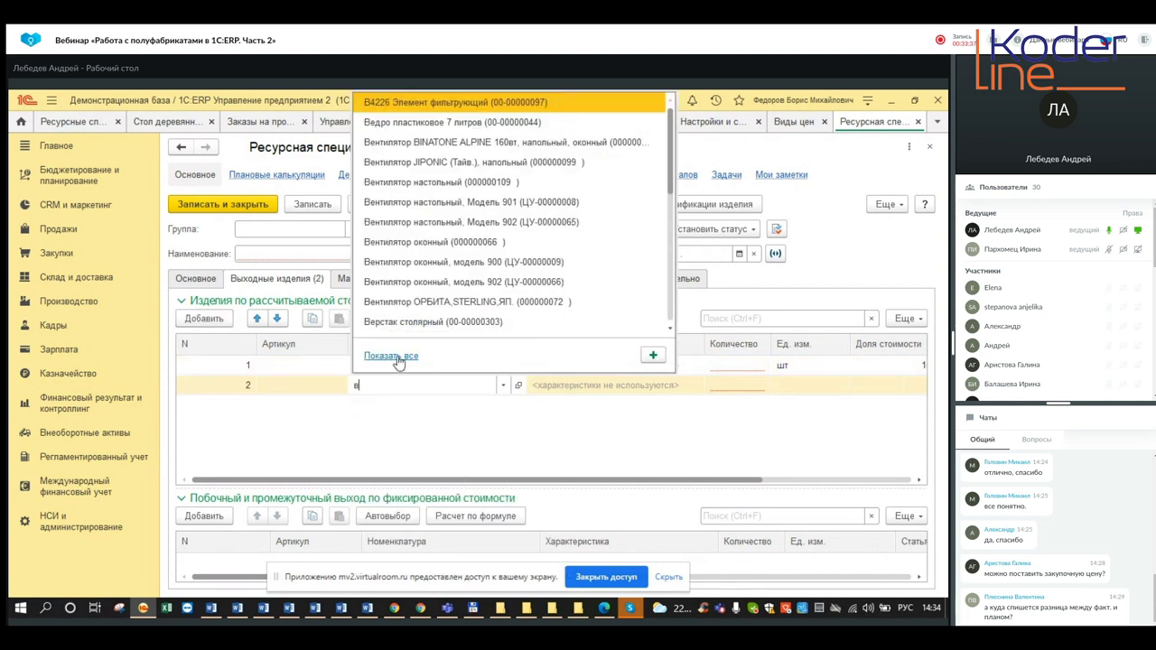
pyautogui.click(413, 327)
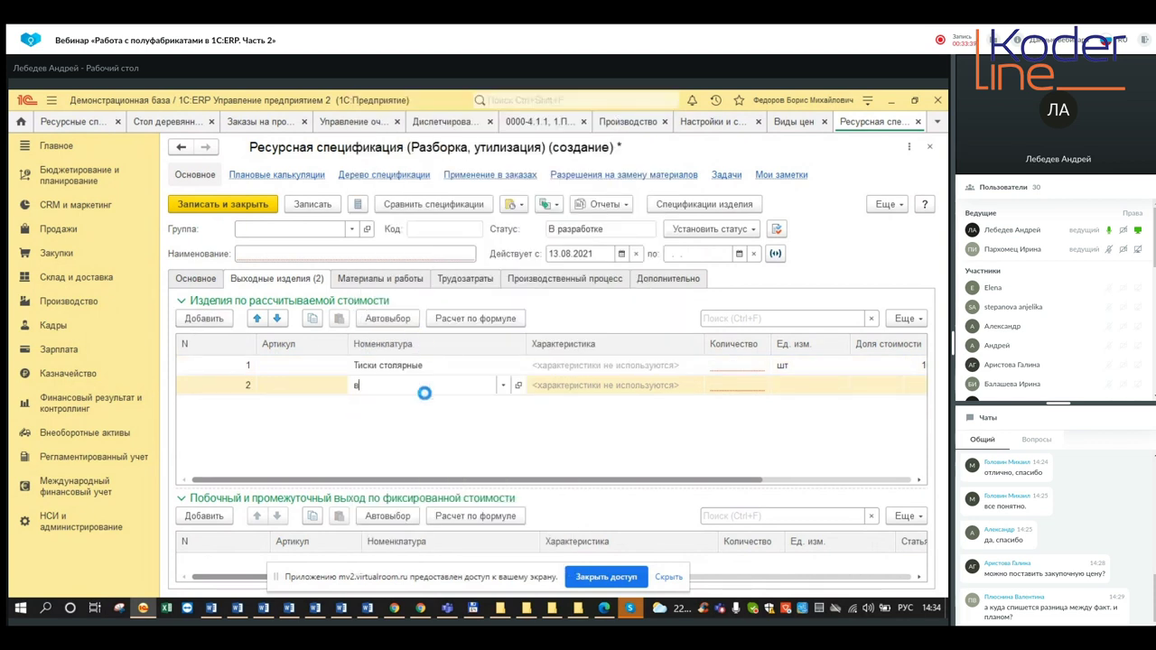
pyautogui.click(458, 437)
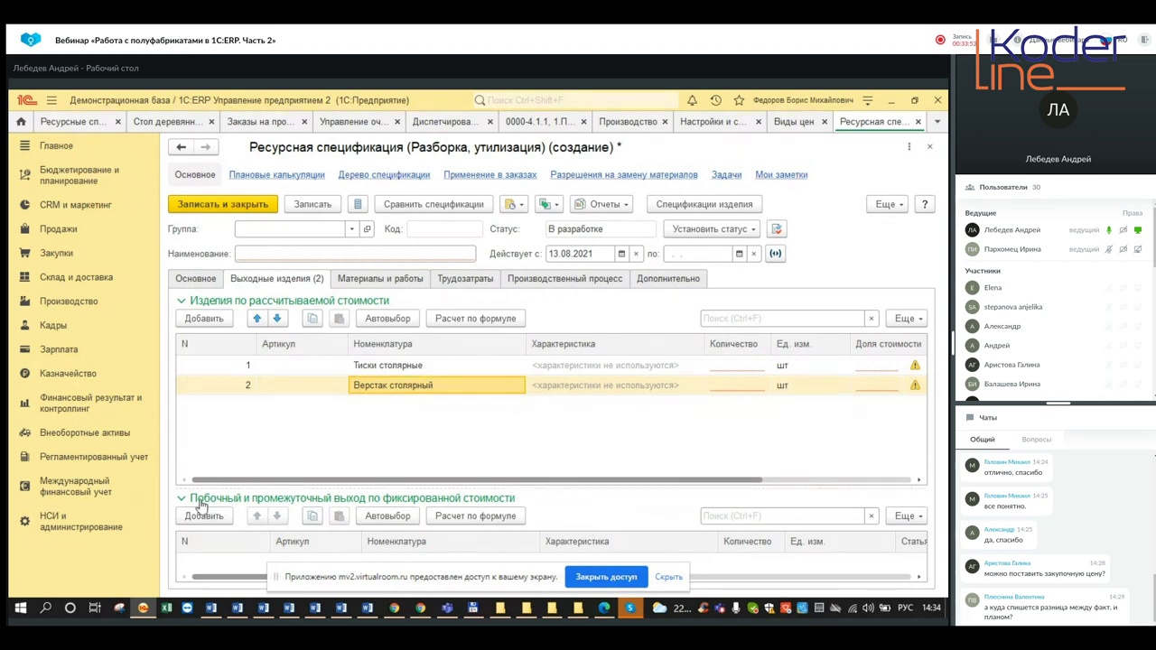
pyautogui.click(205, 561)
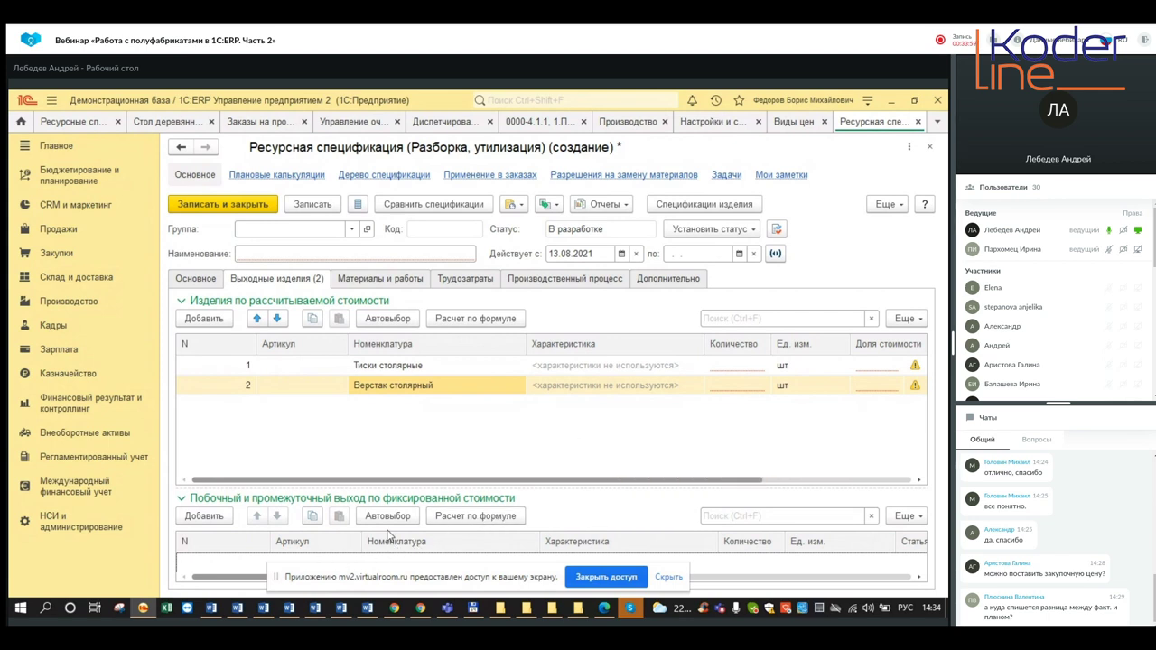
# Add "Тиски столярные" to the specification's materials and works.
pyautogui.click(398, 280)
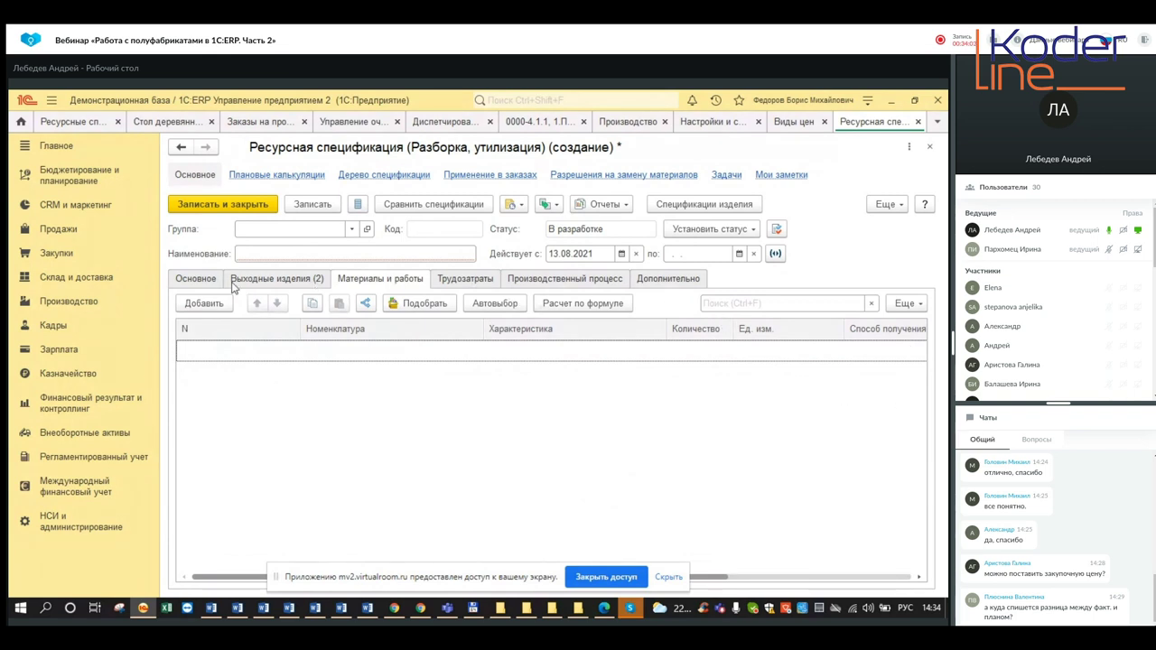
pyautogui.click(204, 303)
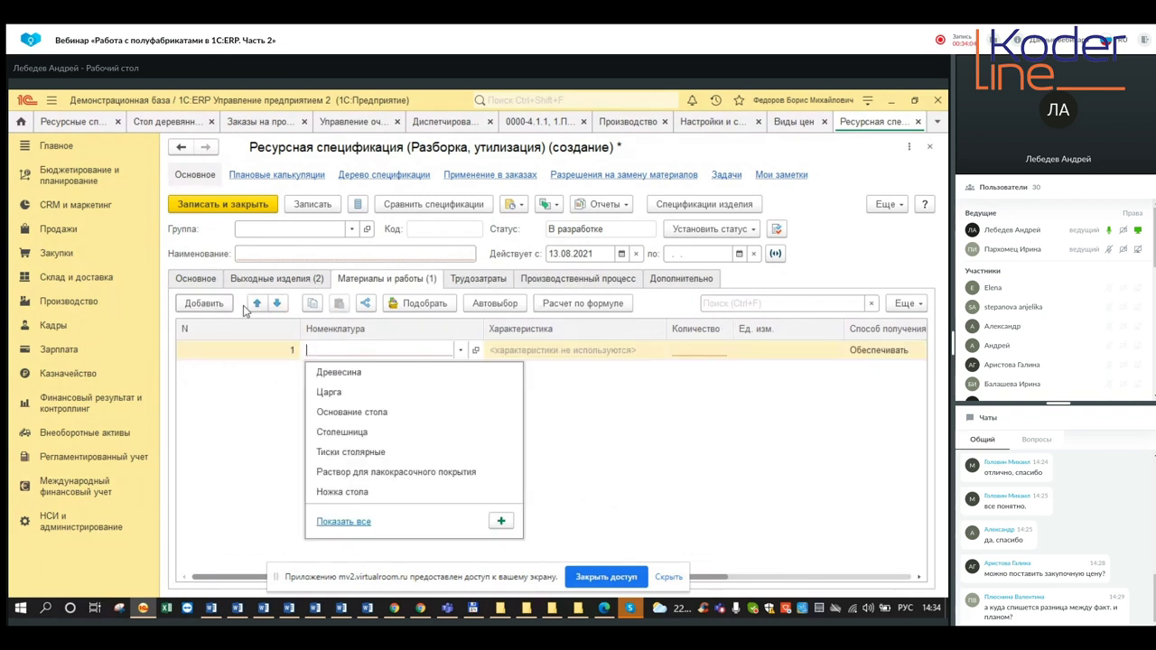
pyautogui.click(457, 461)
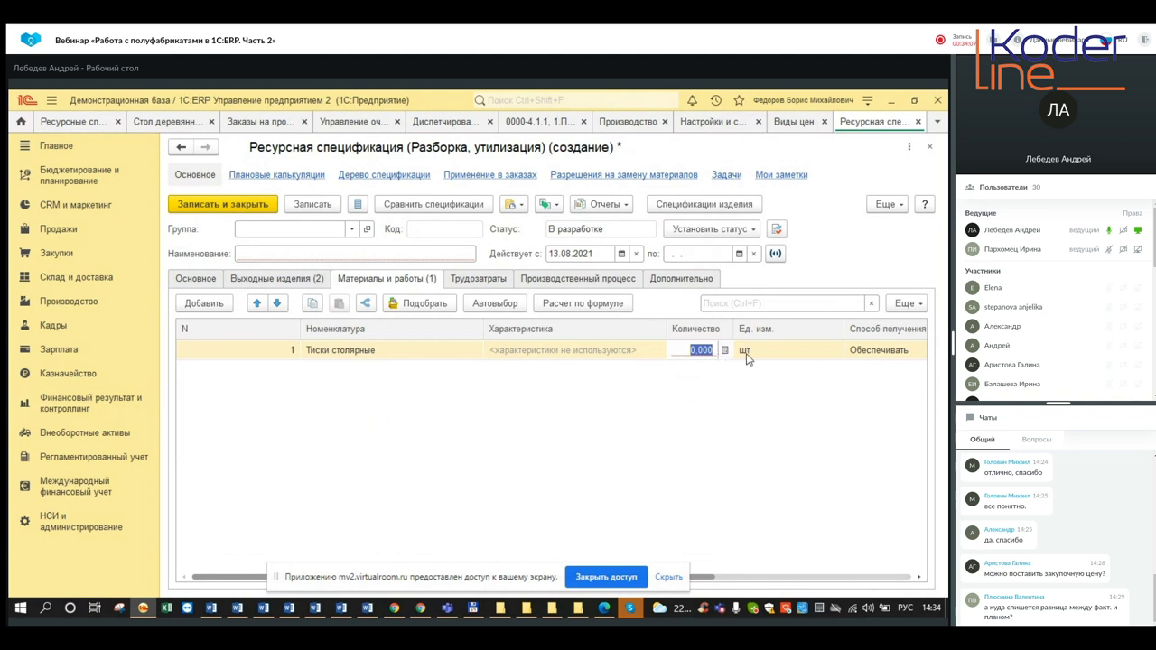
# Review the supply methods for the "Тиски столярные" material, trying "Обеспечивать обособленно" and "Произвести", and dismiss the choice without applying it.
pyautogui.click(889, 350)
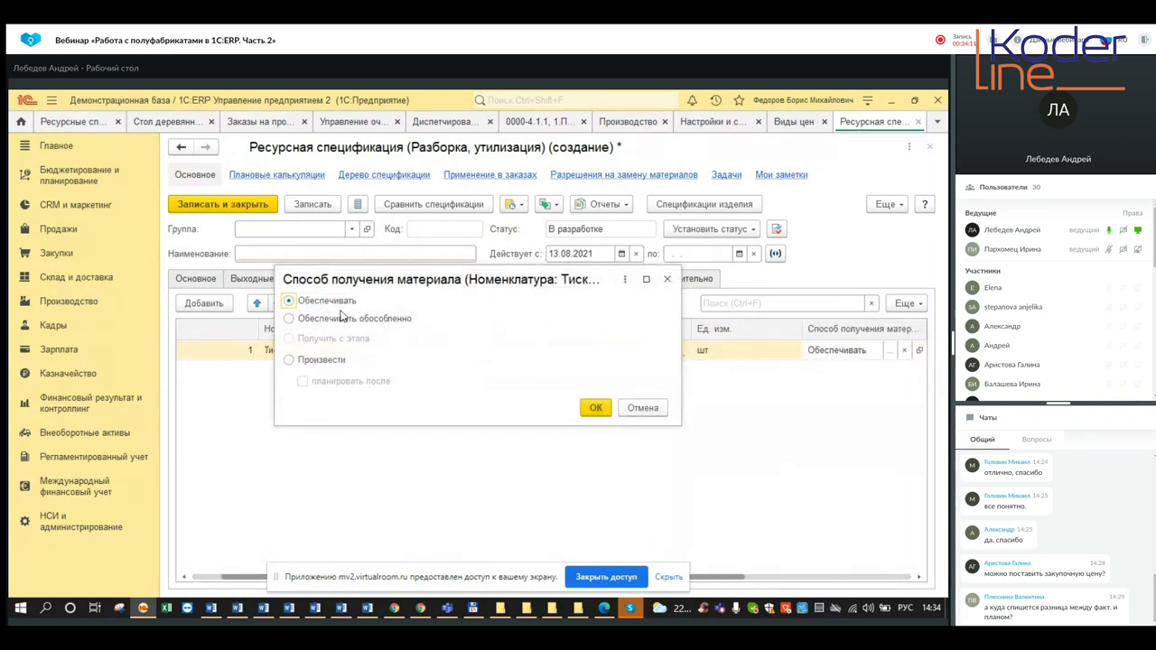
pyautogui.click(343, 321)
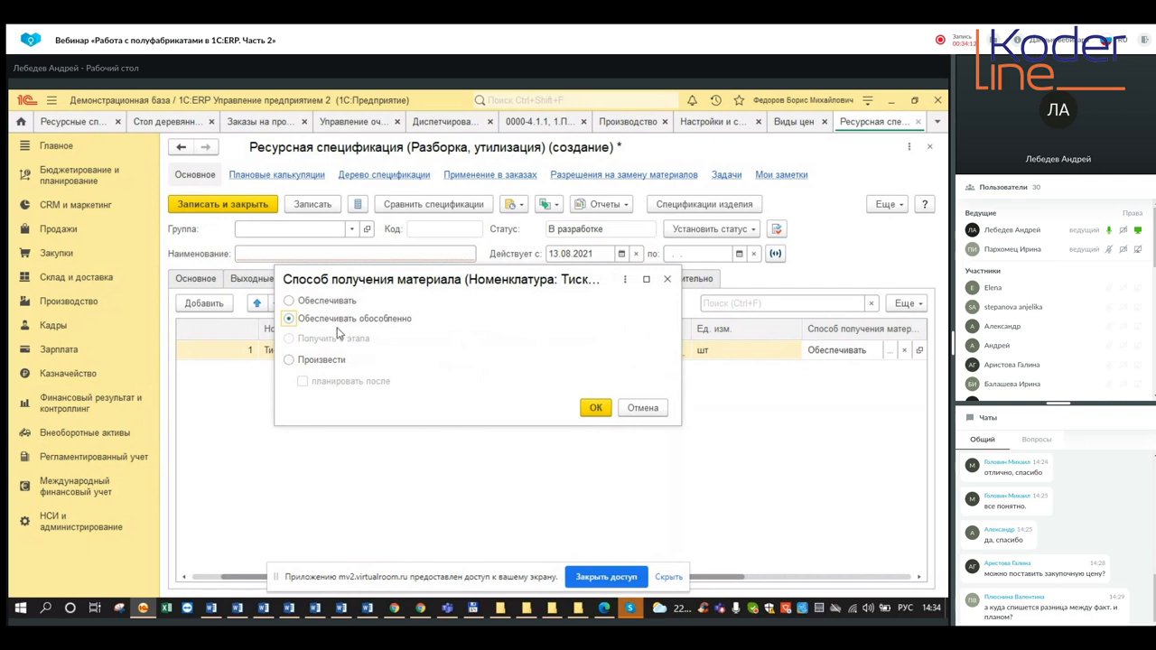
pyautogui.click(287, 365)
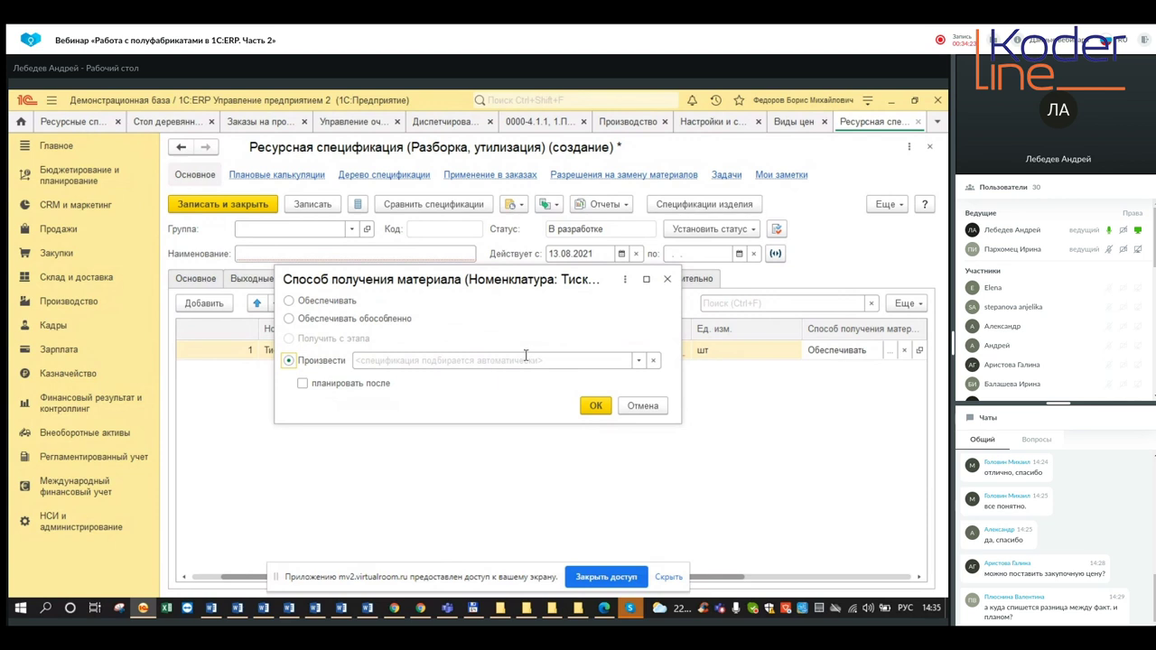
pyautogui.click(666, 280)
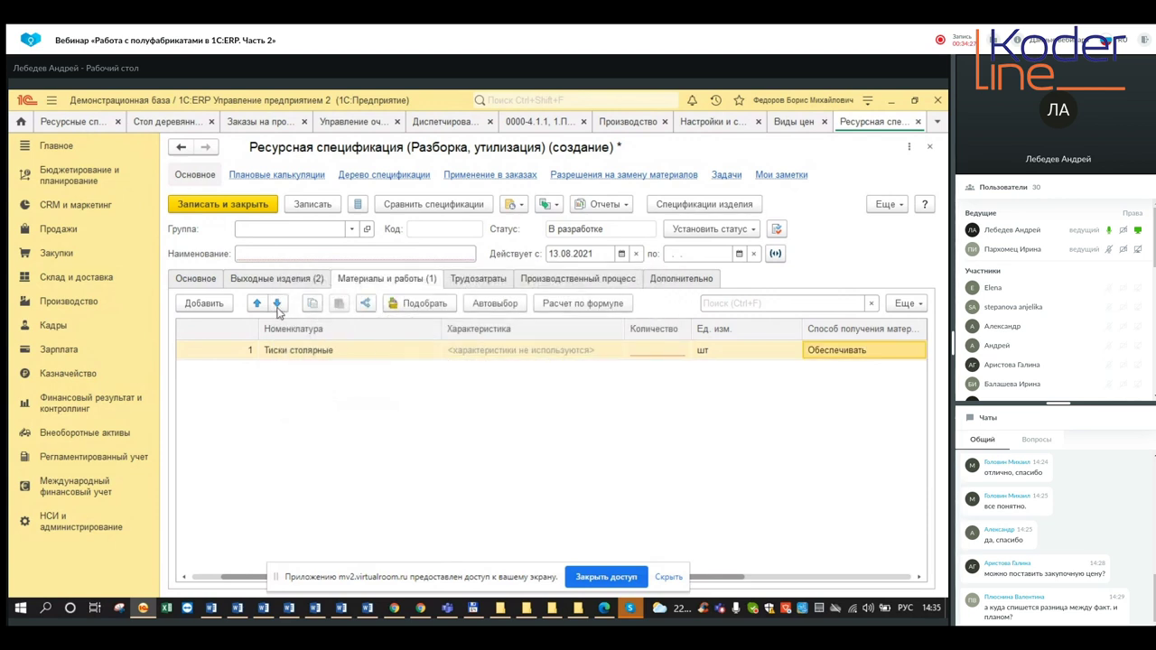
# Close the new disassembly specification without saving its changes.
pyautogui.click(213, 280)
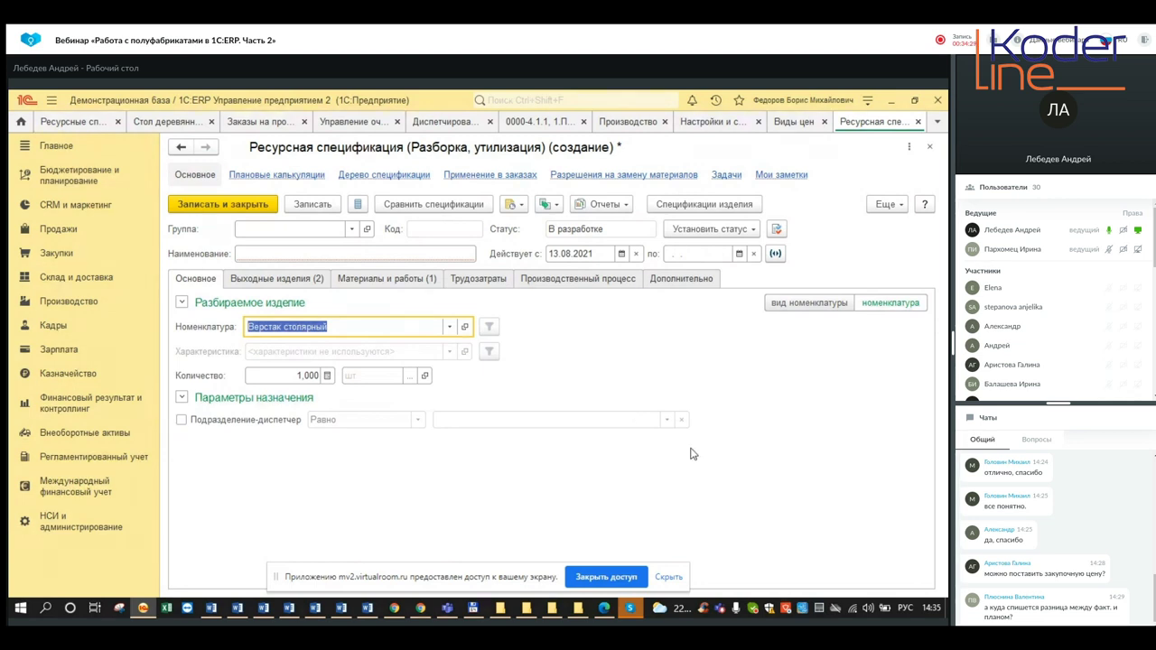
pyautogui.click(918, 122)
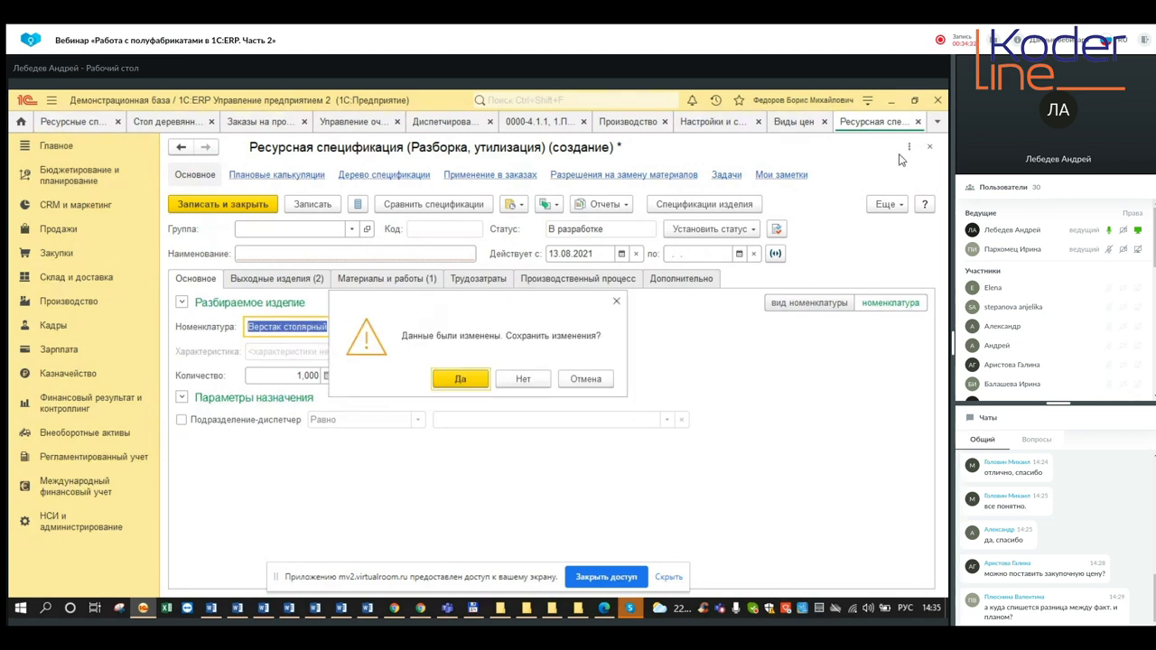
pyautogui.click(522, 379)
# Check the specification types available for creation, and open the "Ремонт верстака столярного" specification from the "Ремонты" group.
pyautogui.click(218, 209)
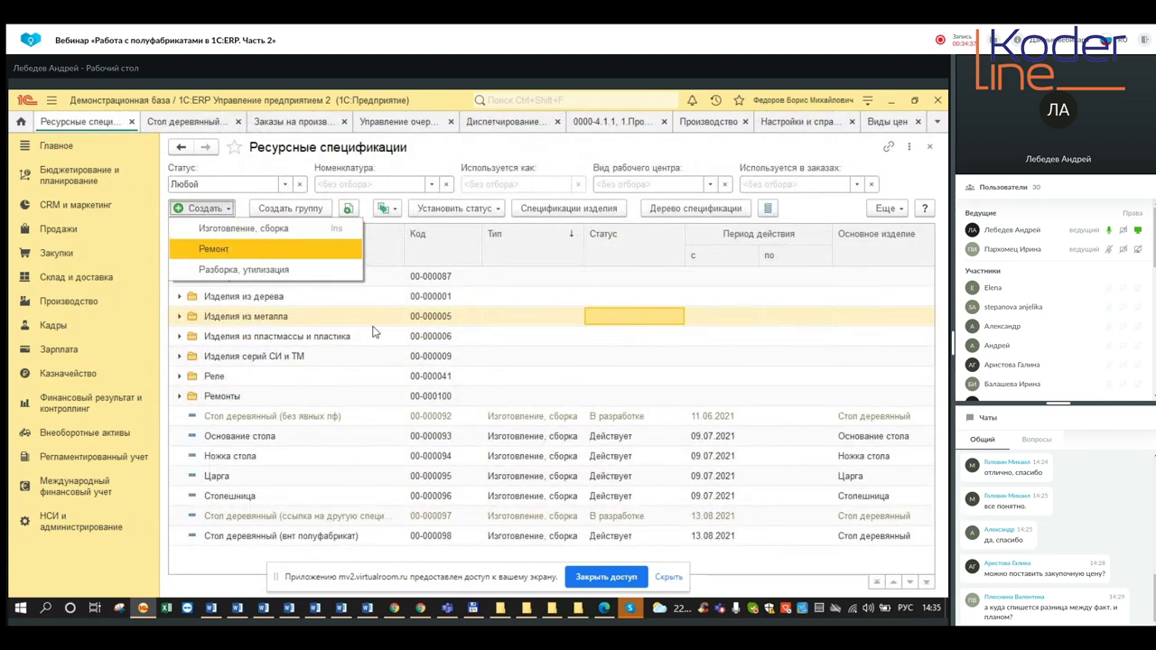
pyautogui.click(221, 397)
pyautogui.doubleClick(220, 398)
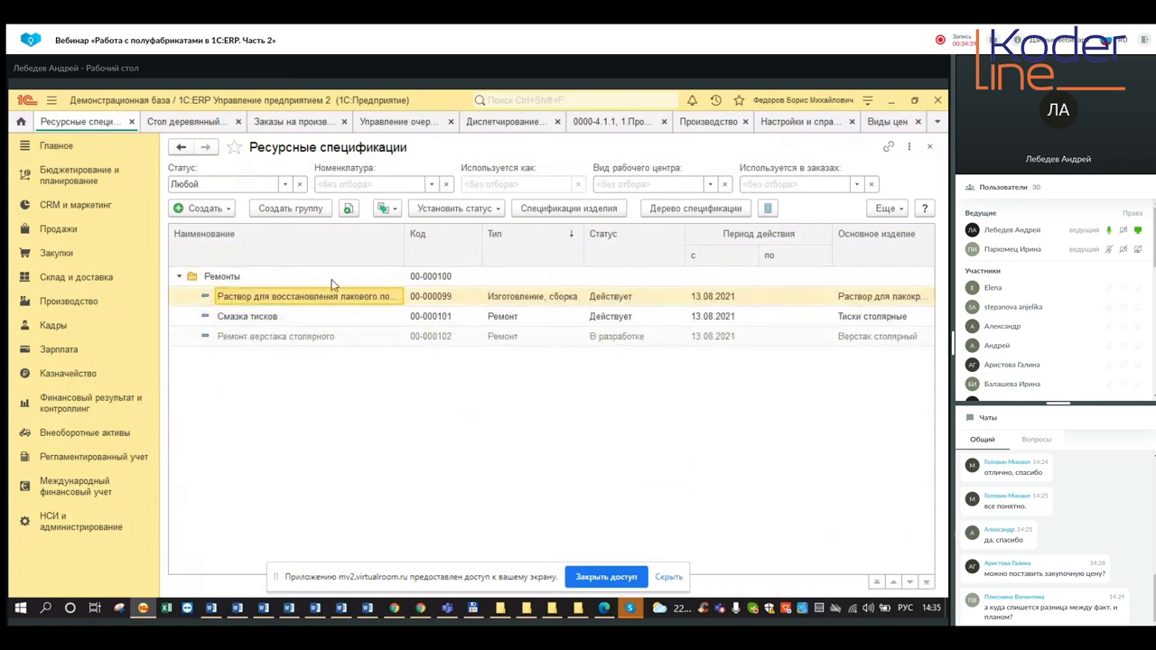
pyautogui.click(325, 337)
pyautogui.doubleClick(325, 337)
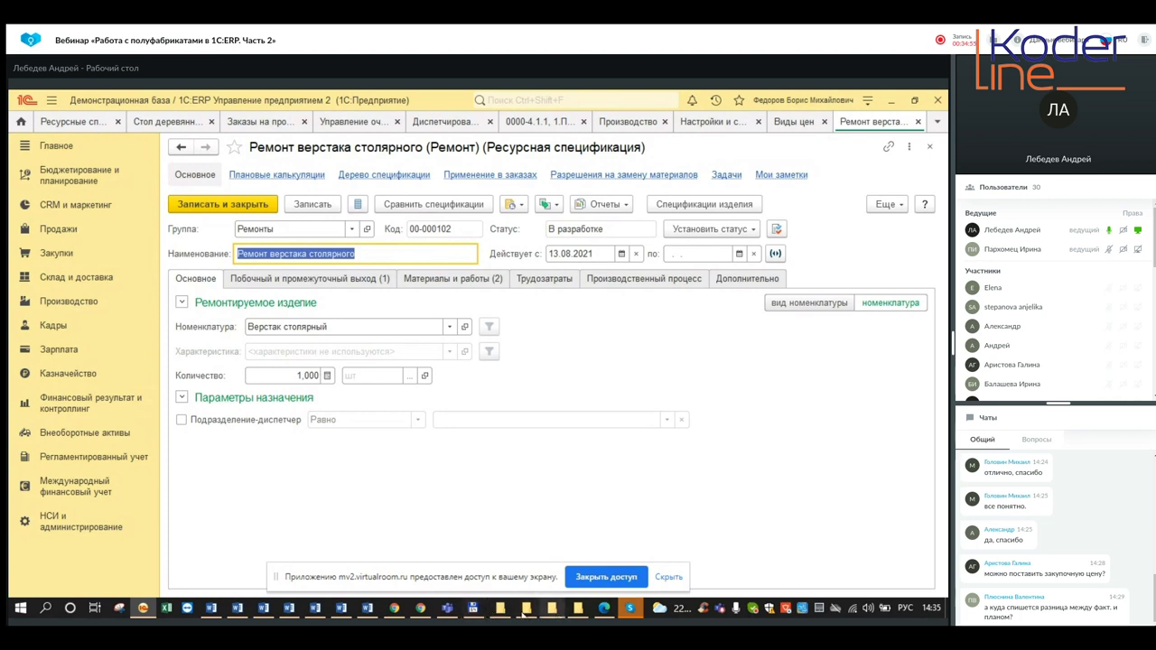
# Switch to the browser to check the webinar room and its chat, and return to 1C:ERP.
pyautogui.moveTo(420, 608)
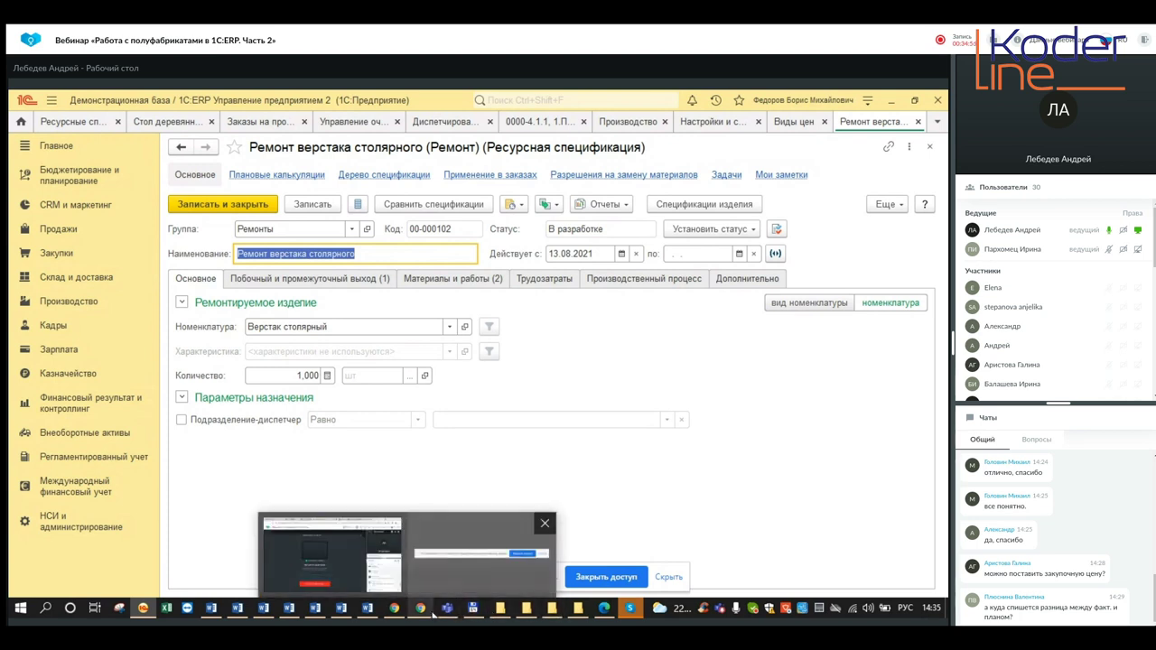
pyautogui.click(316, 562)
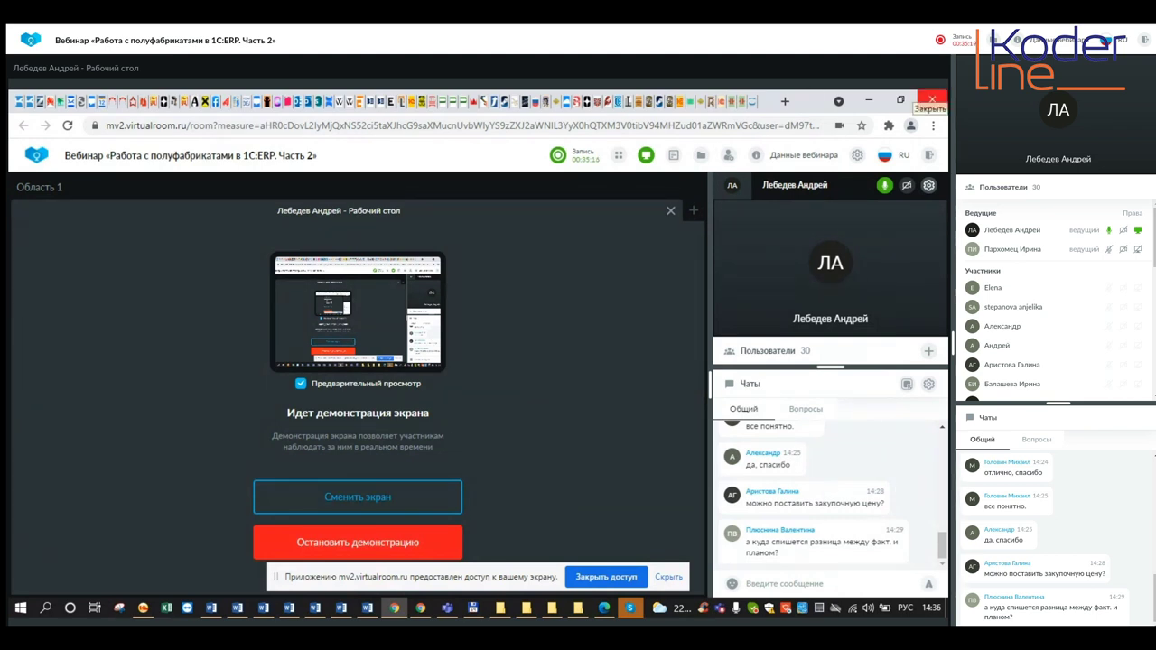
pyautogui.click(217, 106)
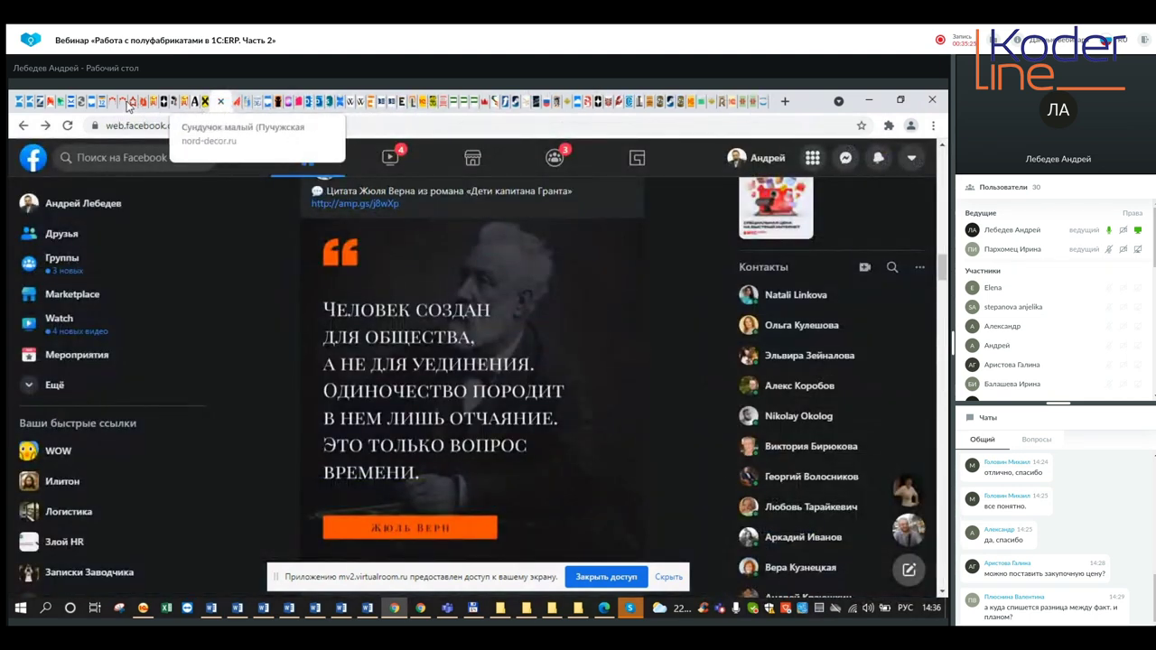
pyautogui.click(127, 103)
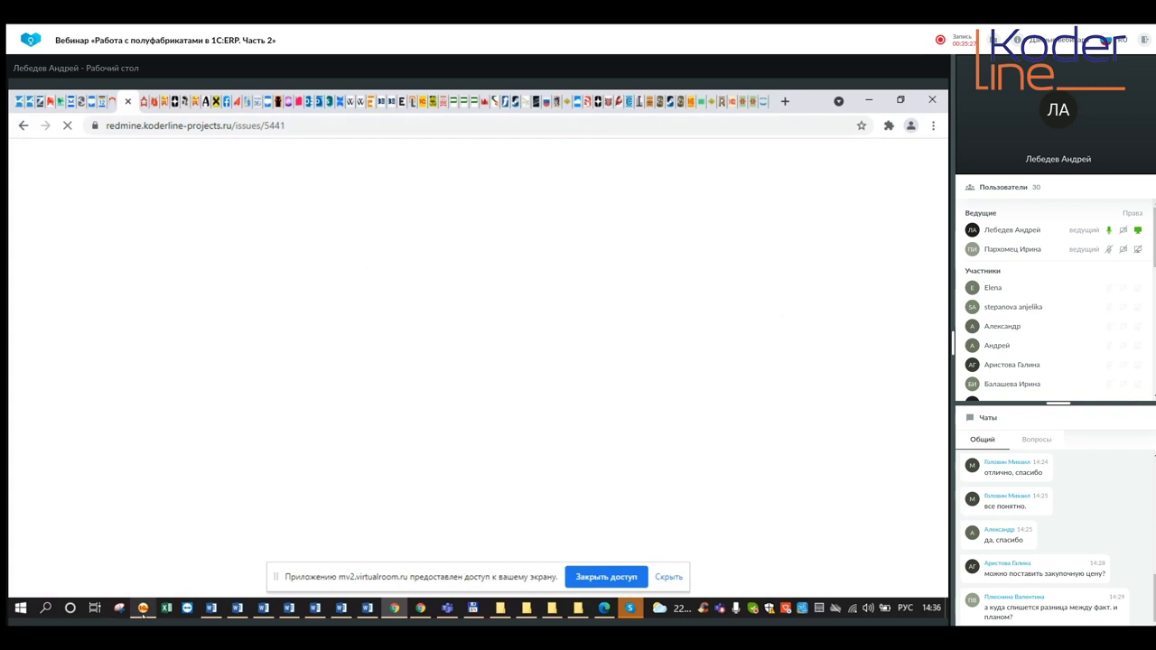
pyautogui.click(143, 607)
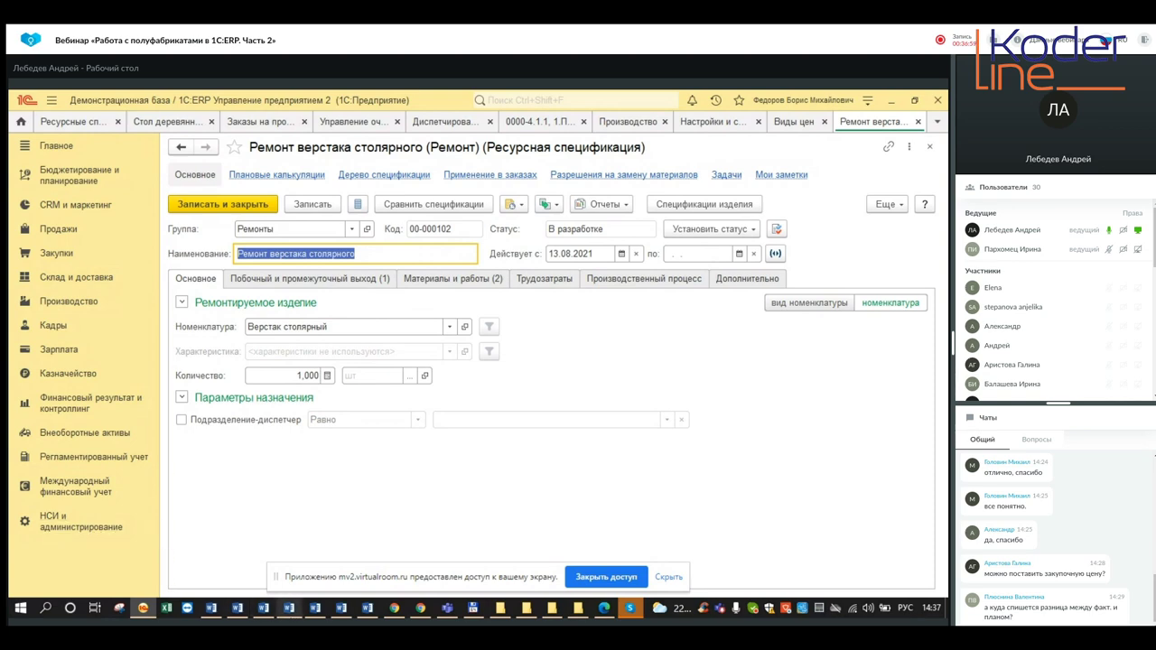
# Find the webinar room among the open browser pages, check its chat for new questions, and switch back to 1C:ERP.
pyautogui.moveTo(397, 612)
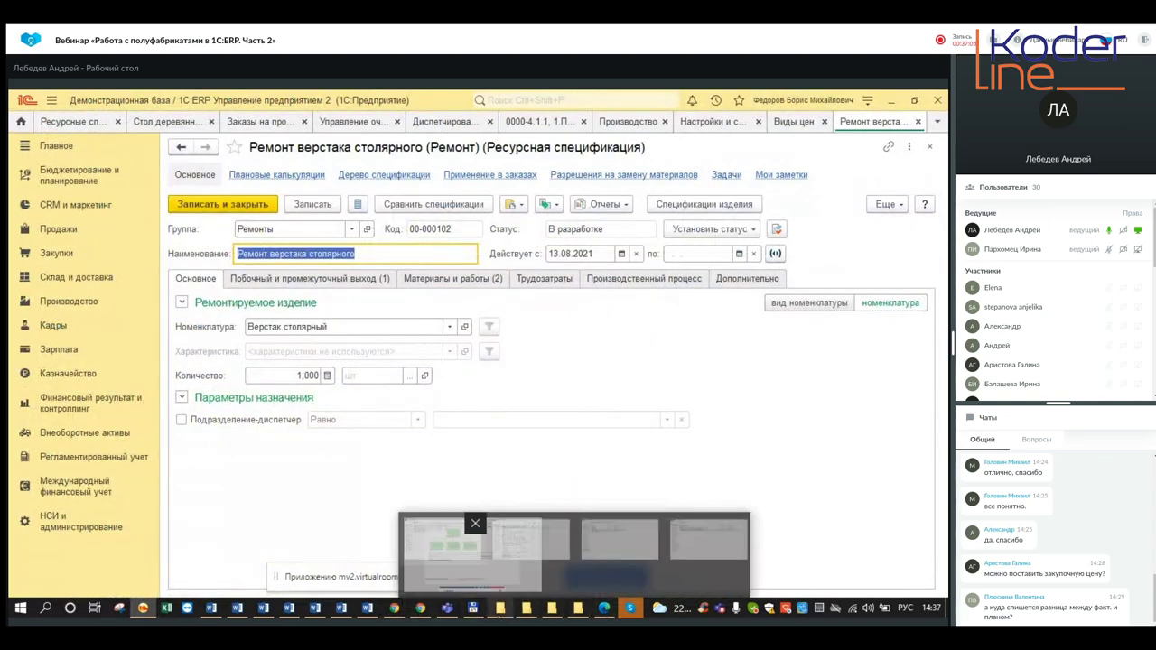
pyautogui.click(425, 535)
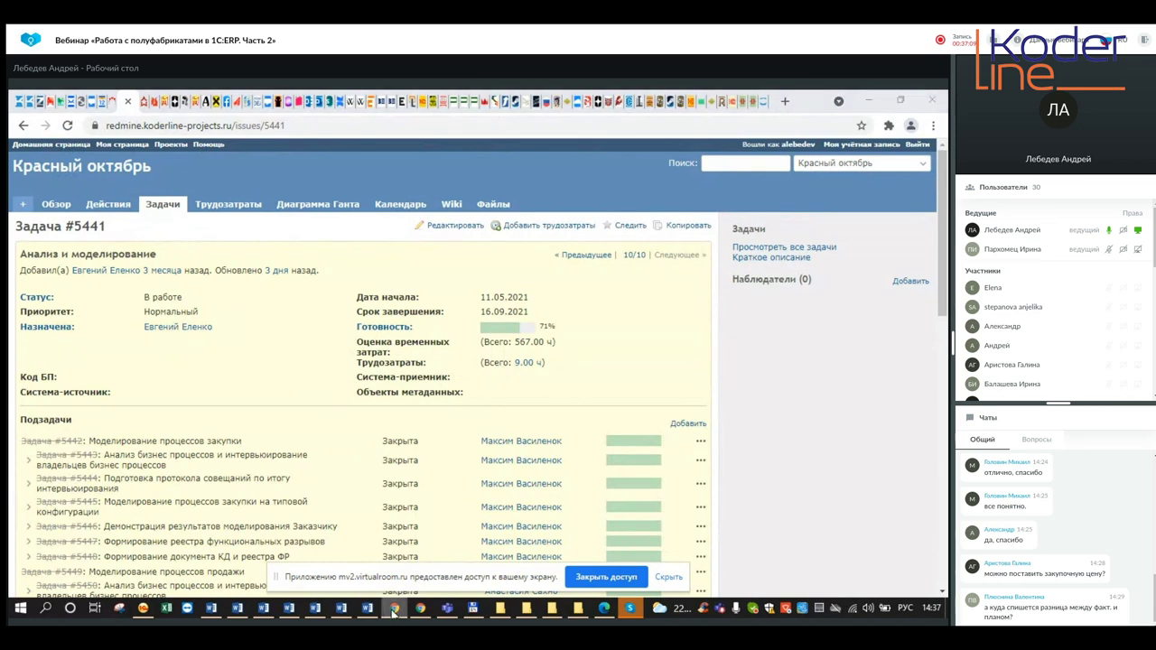
pyautogui.click(389, 611)
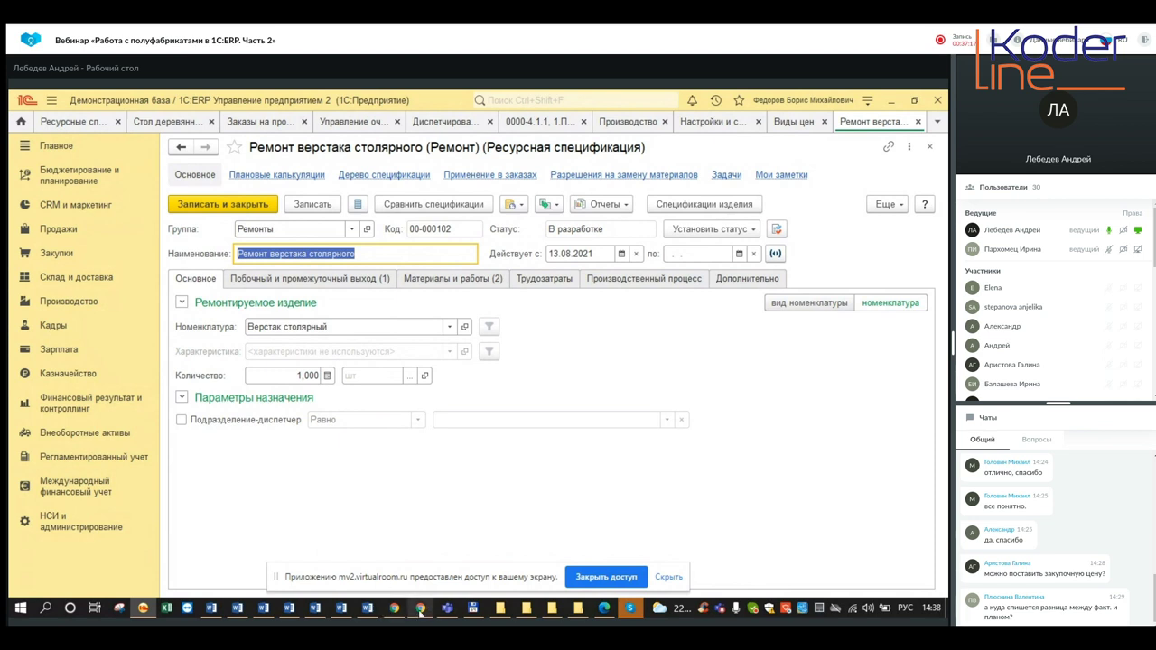
pyautogui.moveTo(391, 613)
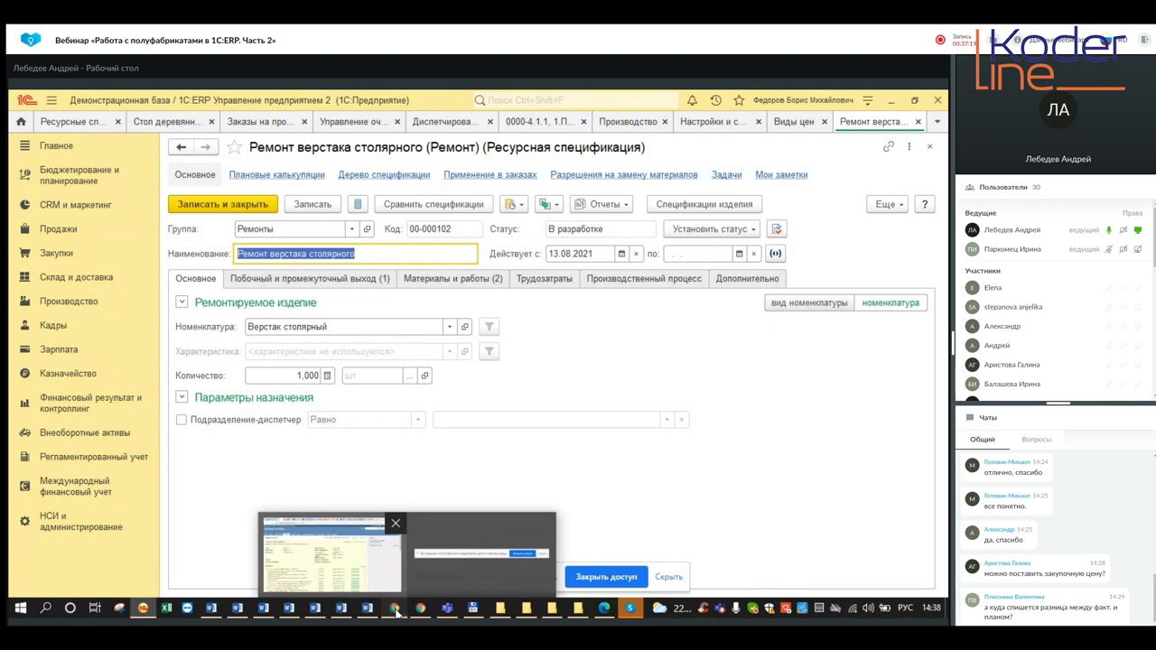
pyautogui.click(393, 611)
pyautogui.click(16, 101)
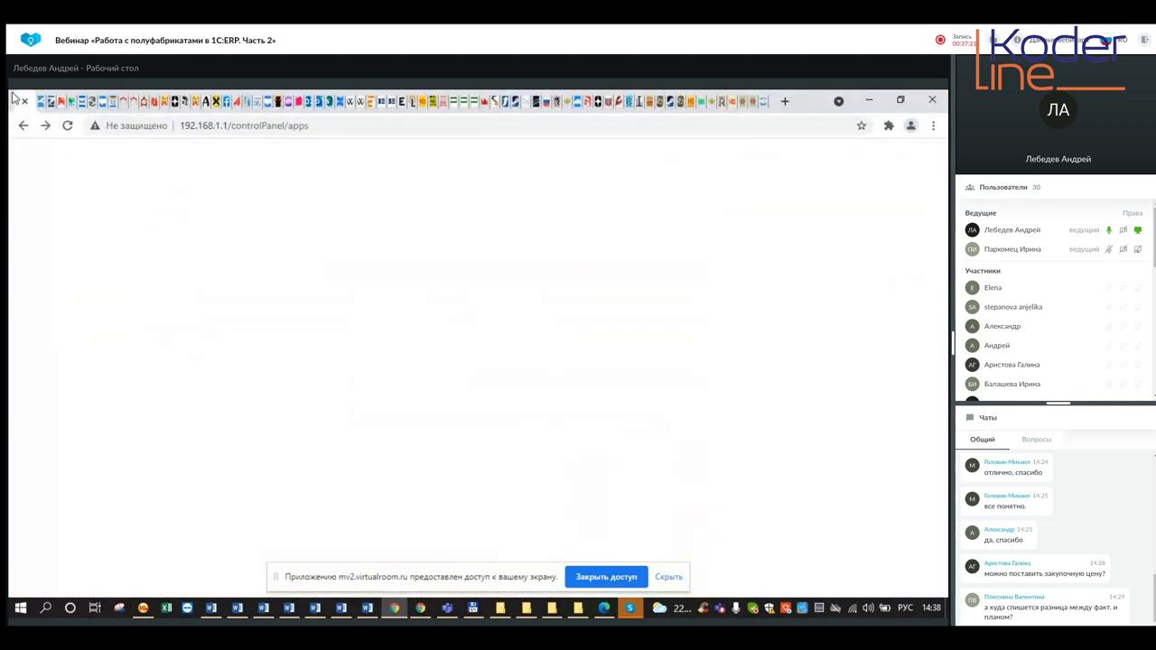
pyautogui.hotkey('ctrl', 'w')
pyautogui.hotkey('ctrl', 'w')
pyautogui.hotkey('ctrl', 'w')
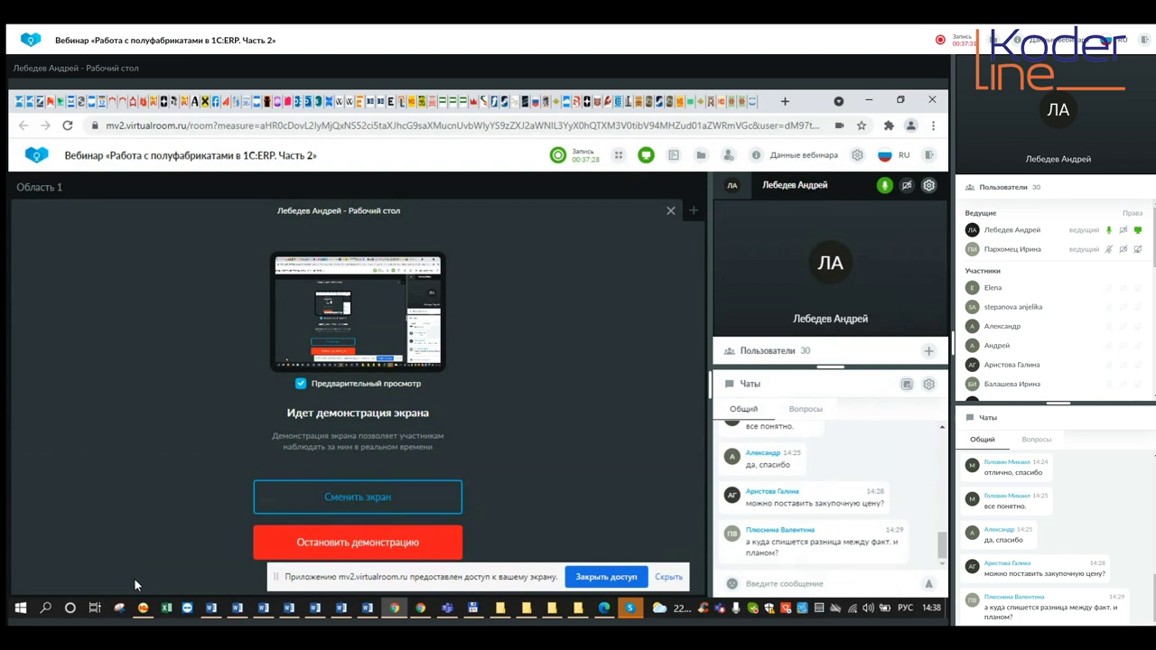
pyautogui.click(143, 607)
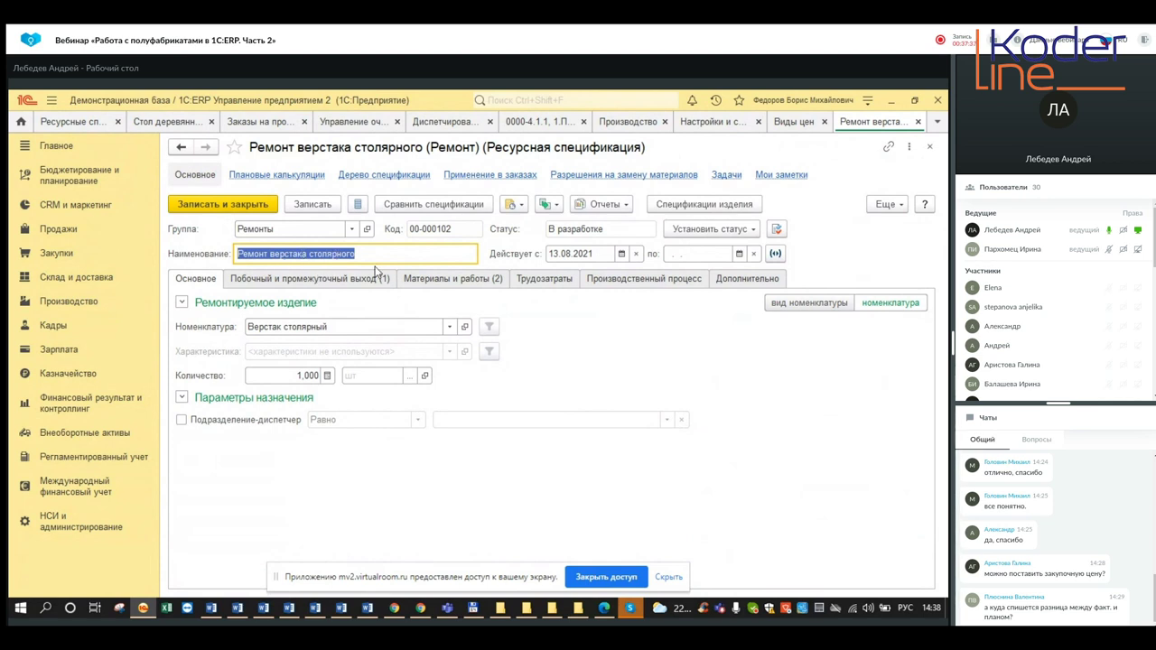
# Review the repair specification's materials and its production process stages "Демонтаж тисков" and "Восстановление лака".
pyautogui.click(445, 283)
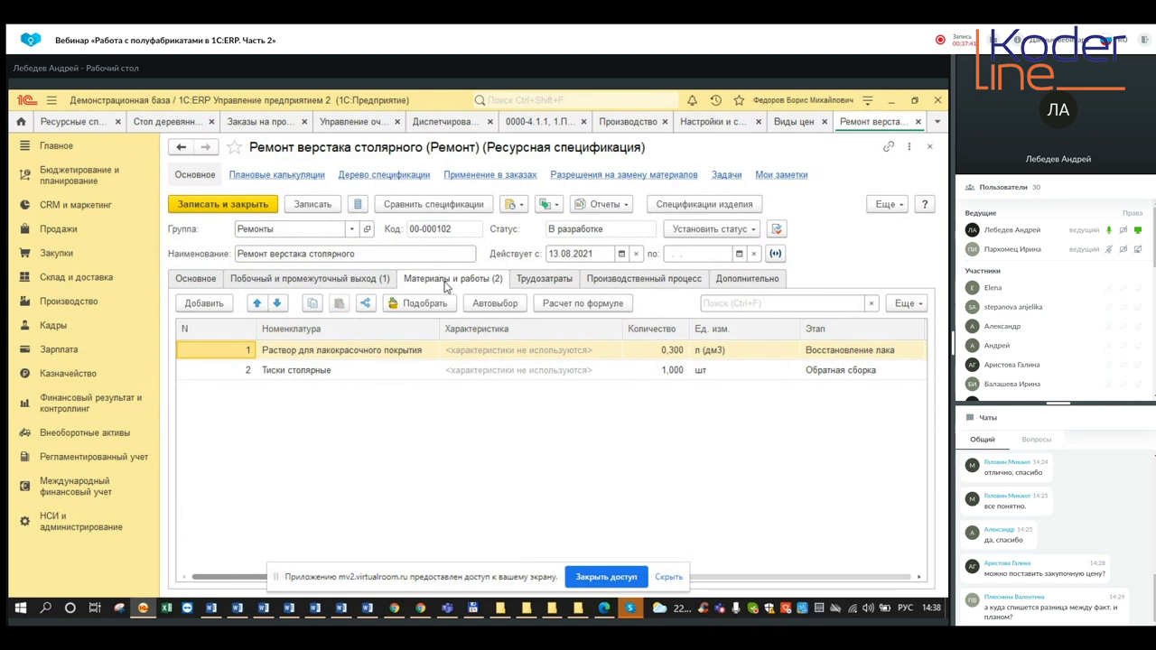
pyautogui.click(640, 283)
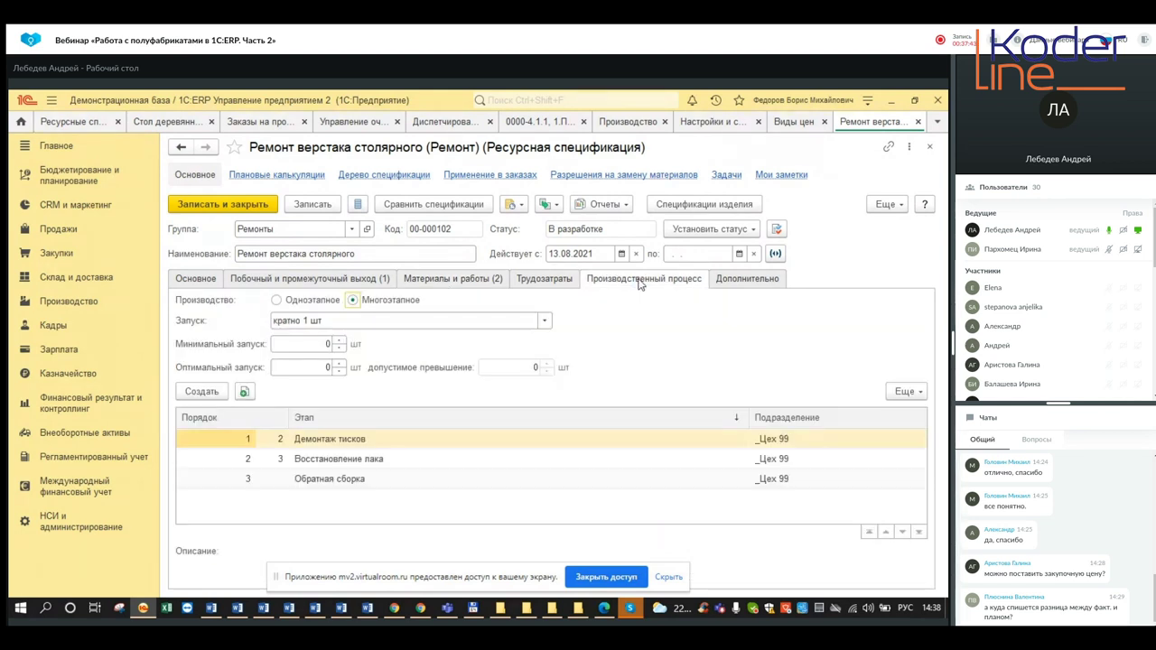
pyautogui.click(335, 440)
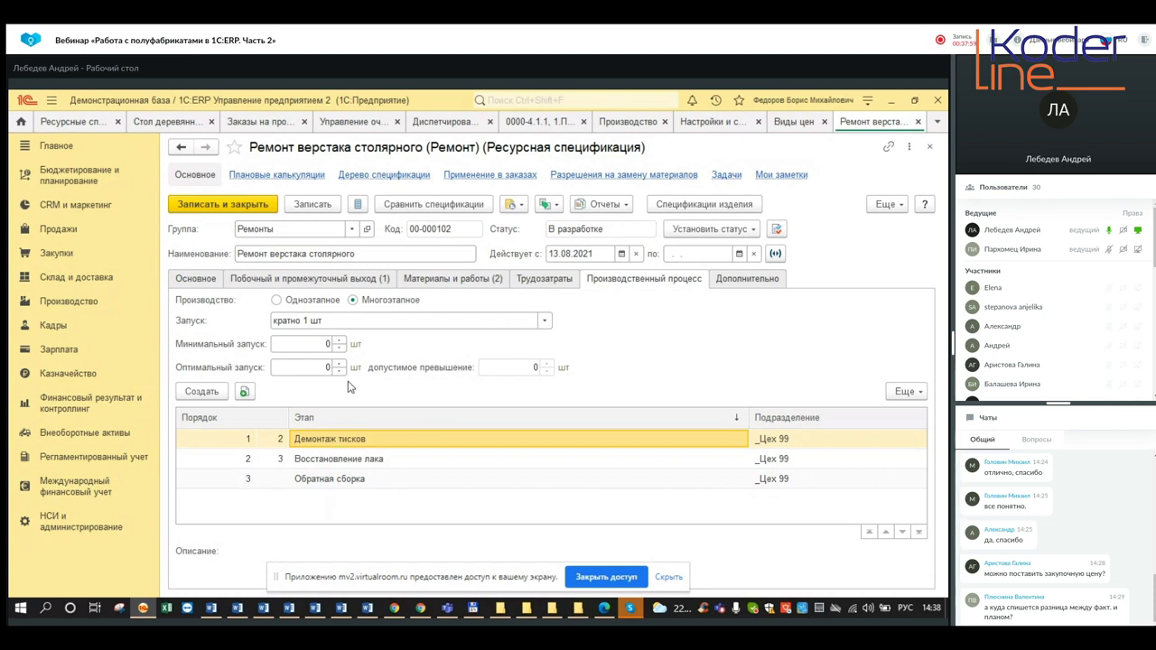
pyautogui.click(350, 461)
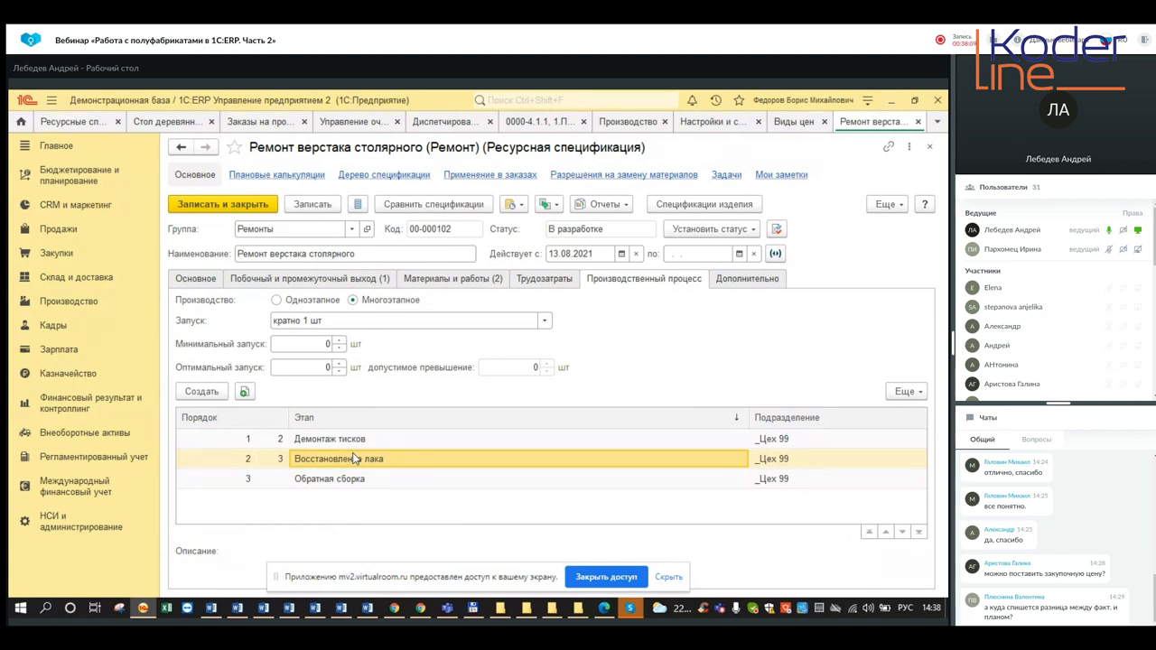
# Examine the stage and costing item of the "Тиски столярные" row in the specification's by-product and intermediate output.
pyautogui.click(457, 280)
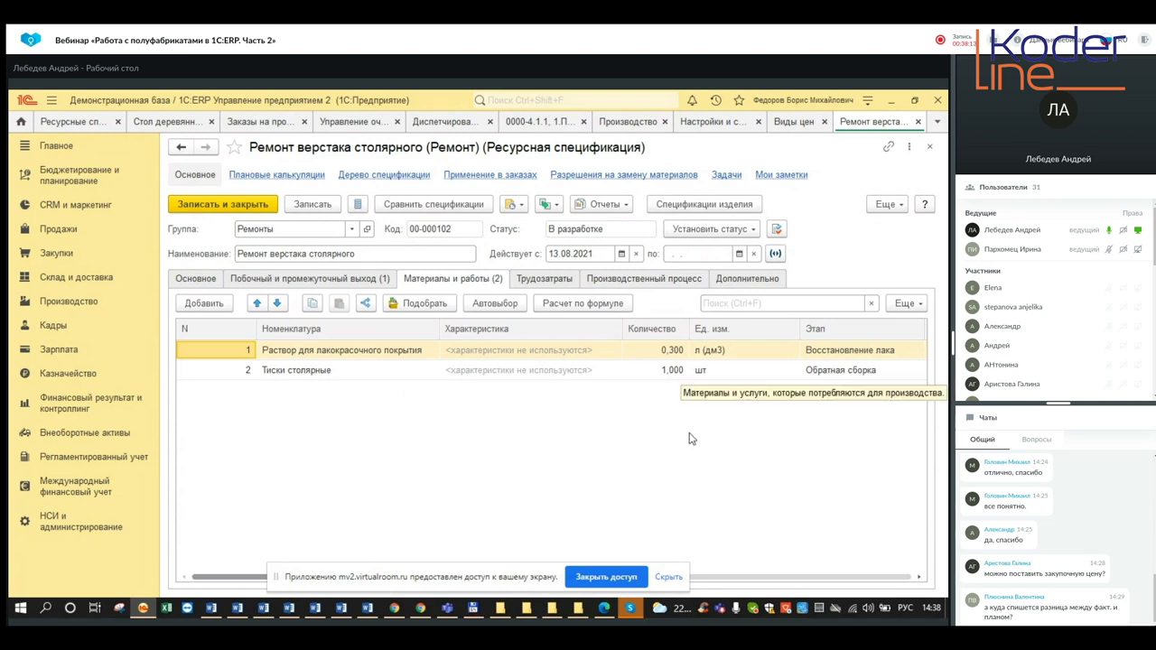
pyautogui.click(349, 280)
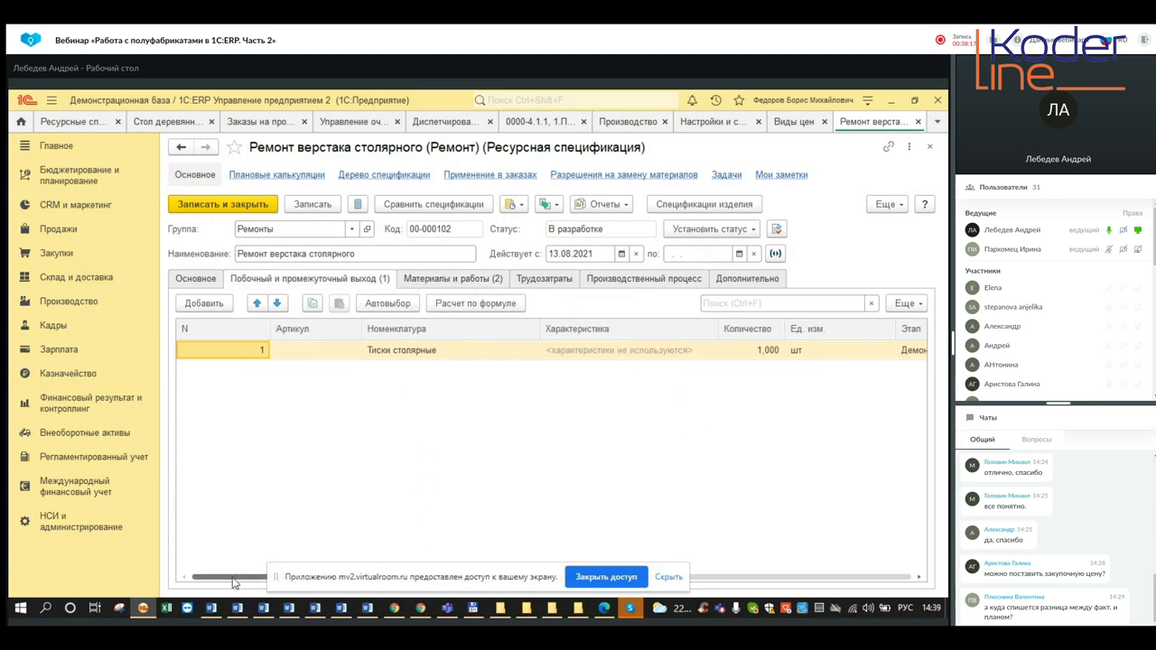
pyautogui.moveTo(235, 584); pyautogui.dragTo(677, 584)
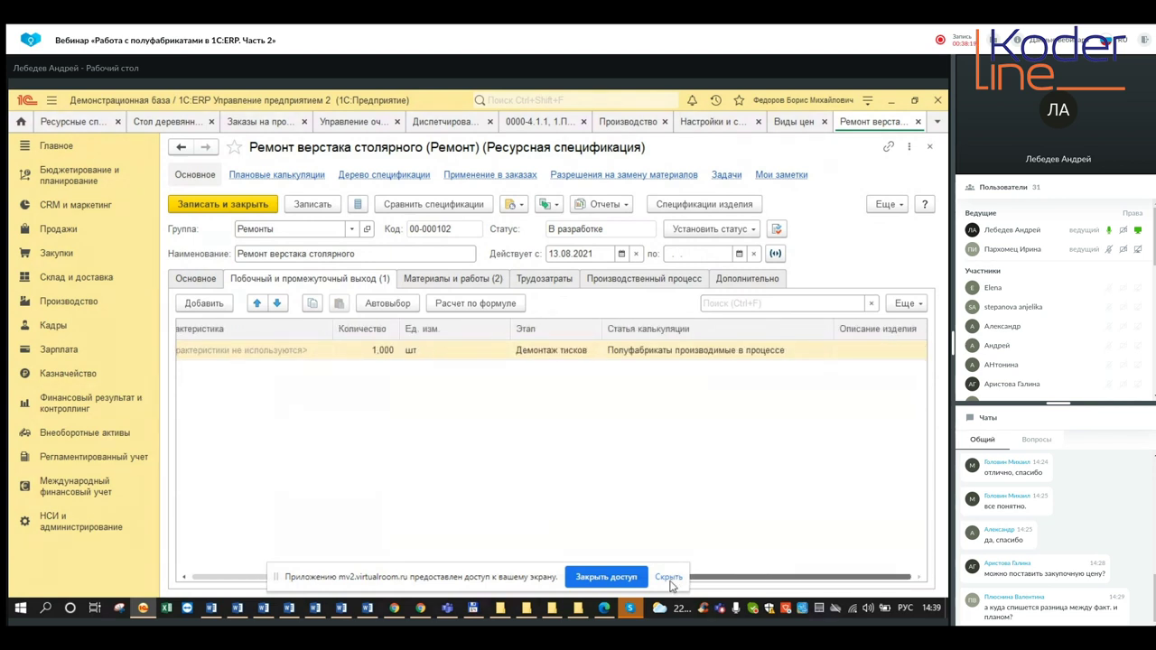
pyautogui.press('Home')
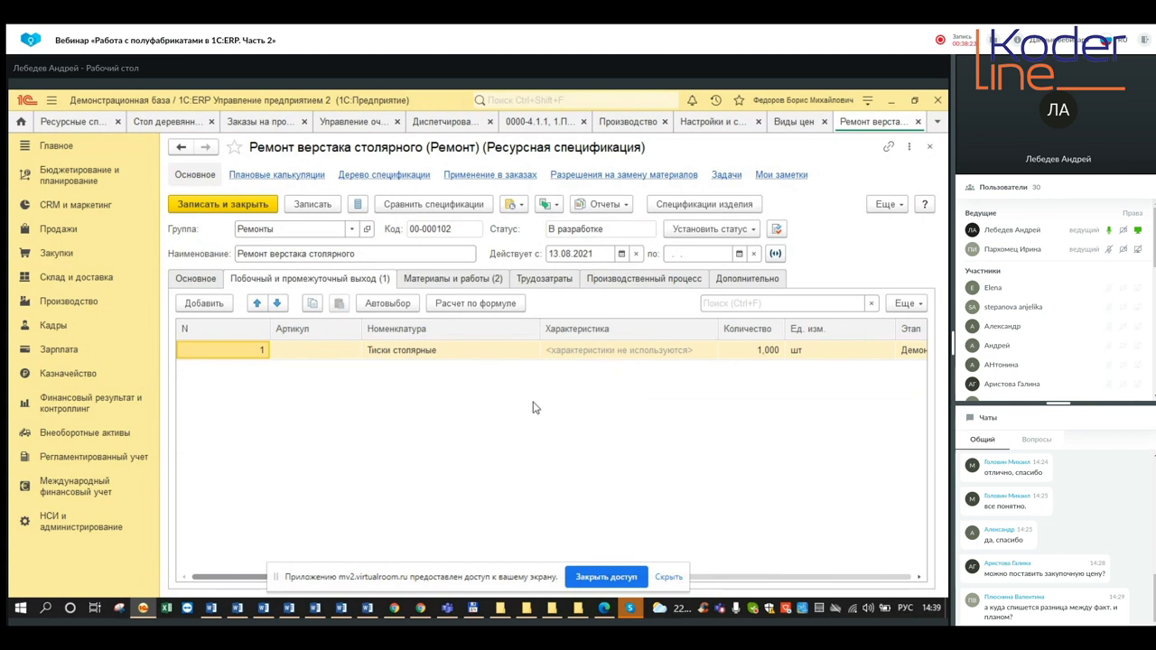
# Check which stages the materials "Раствор для лакокрасочного покрытия" and "Тиски столярные" are assigned to.
pyautogui.click(440, 284)
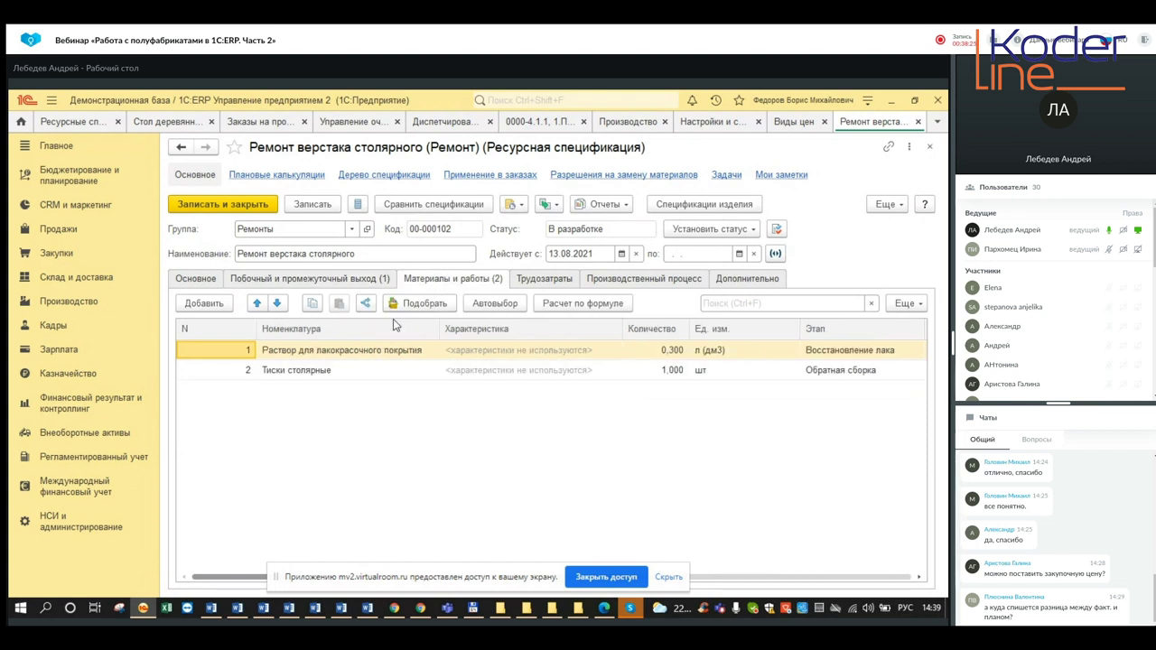
pyautogui.click(334, 355)
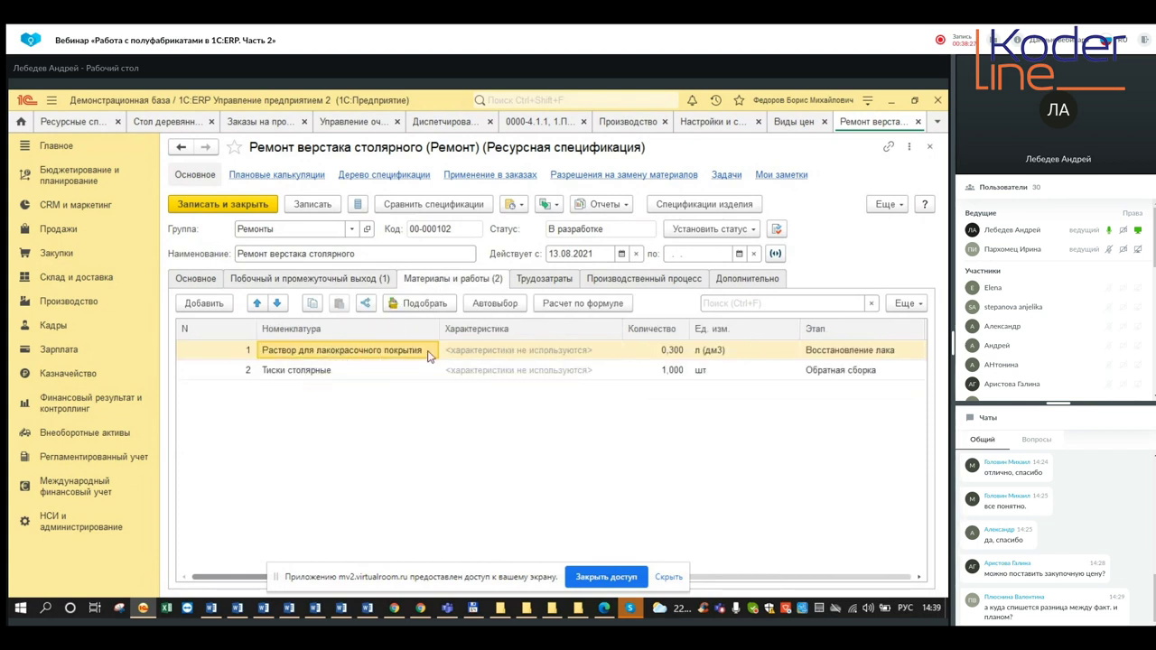
pyautogui.click(846, 354)
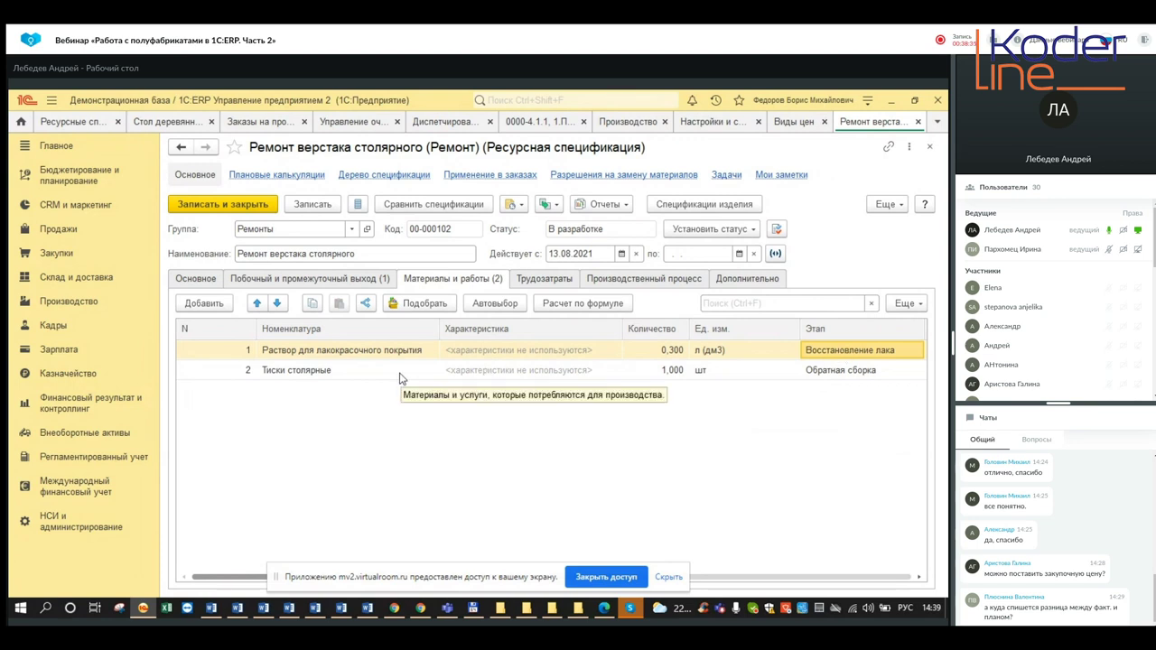
pyautogui.click(331, 372)
pyautogui.click(830, 372)
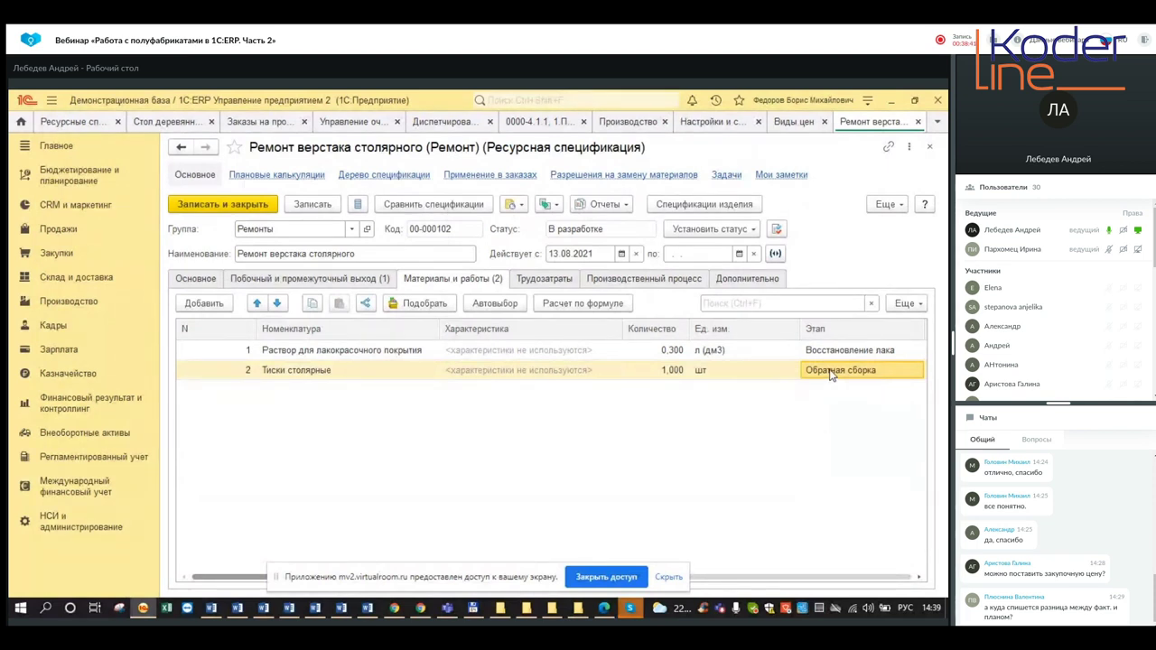
# Widen the "Способ получения материала" column in the materials table to show the full supply methods.
pyautogui.moveTo(226, 579); pyautogui.dragTo(298, 579)
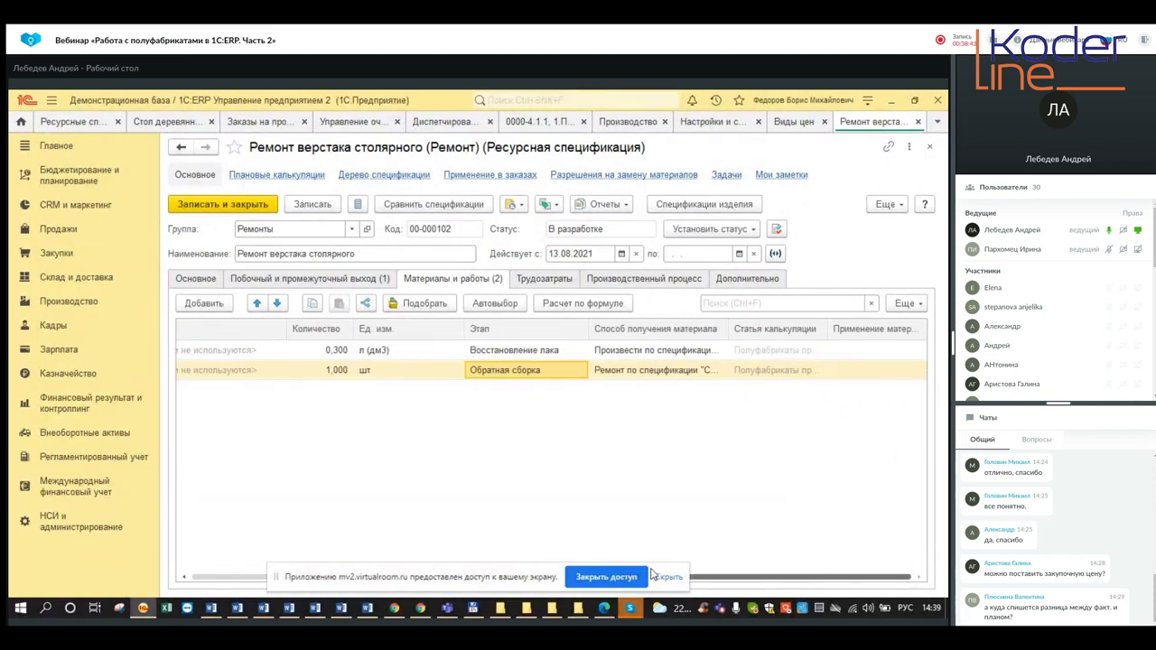
pyautogui.click(697, 371)
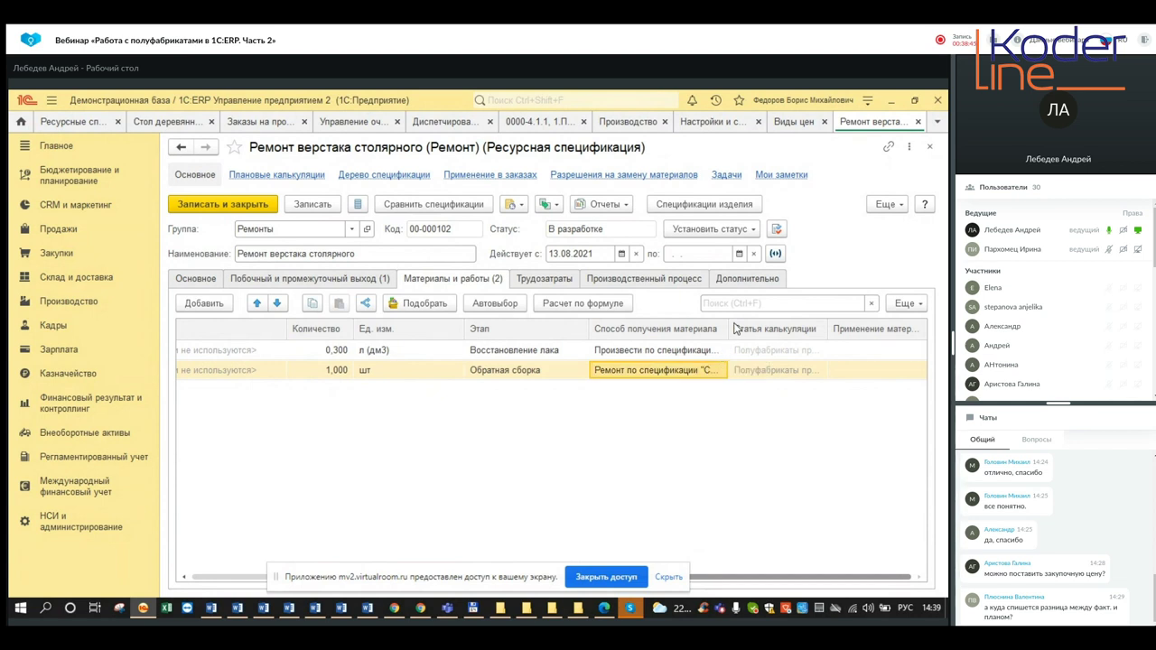
pyautogui.moveTo(731, 328); pyautogui.dragTo(860, 329)
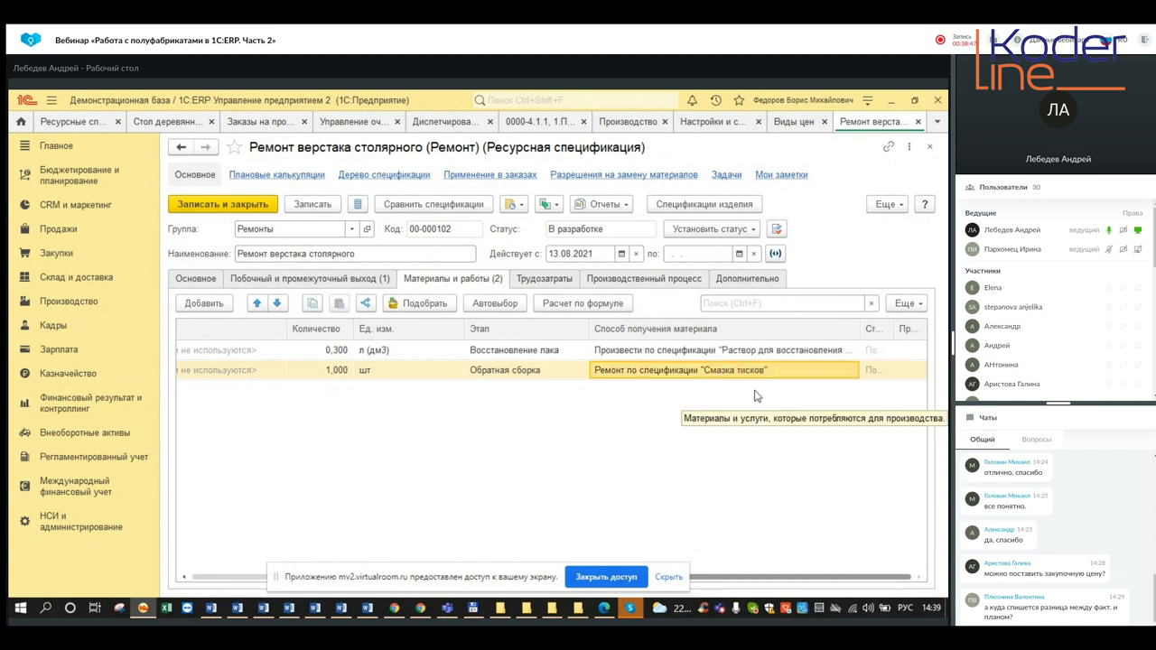
# Review the supply method of "Тиски столярные" and its available repair specifications, and accept the method without changing it.
pyautogui.doubleClick(709, 372)
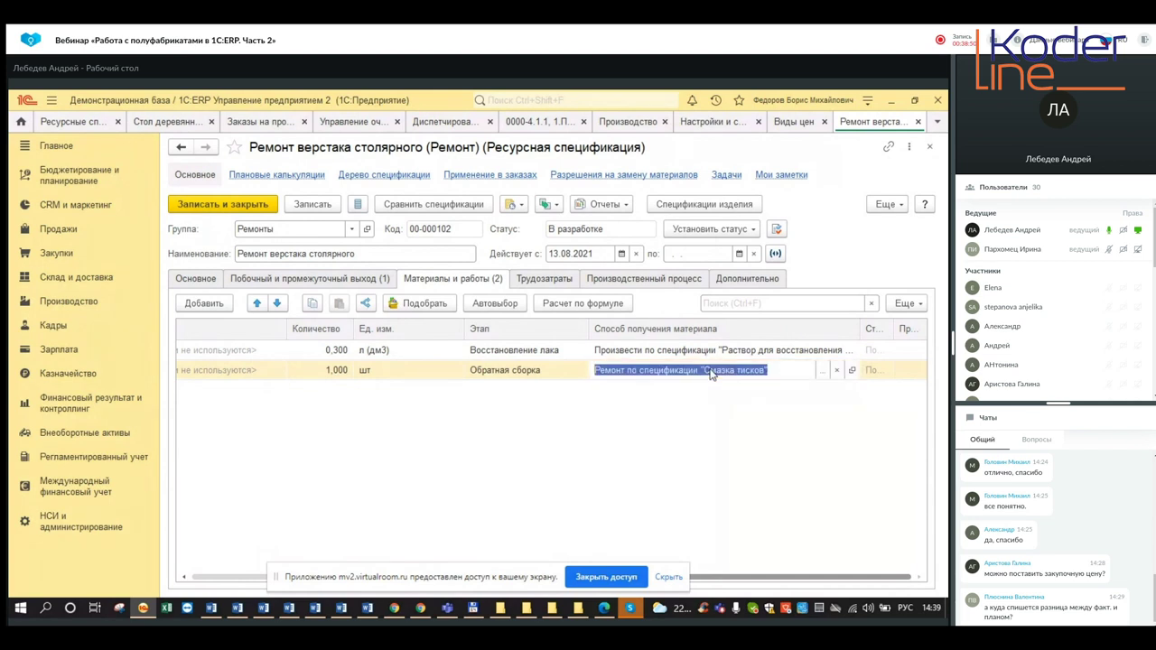
pyautogui.click(824, 371)
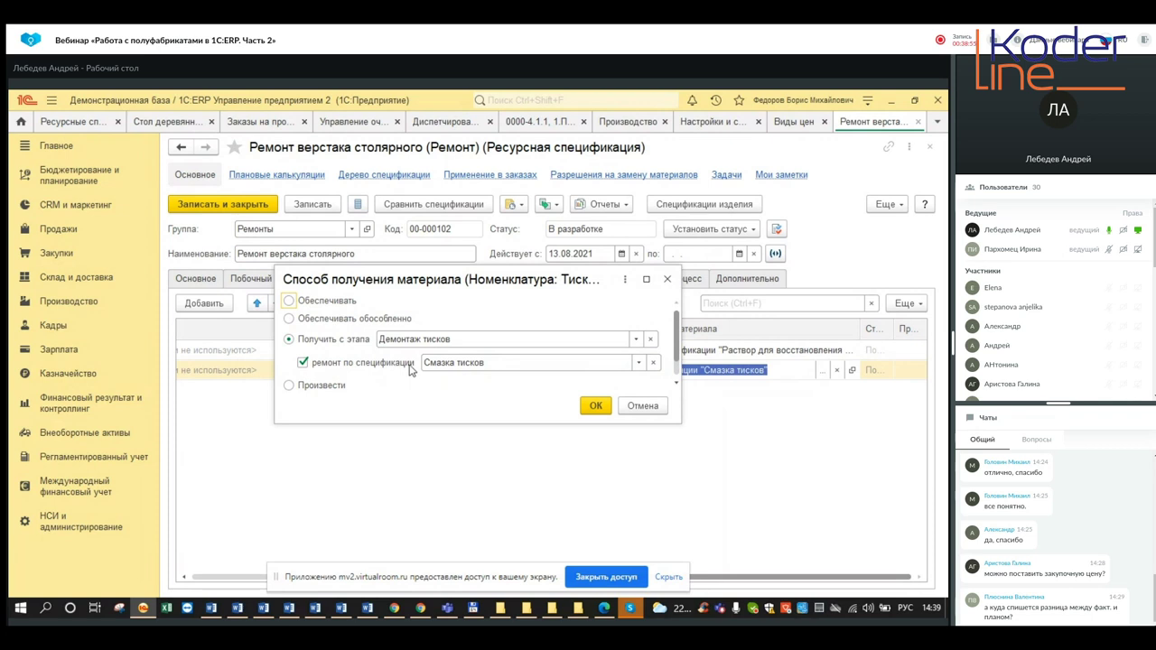
pyautogui.click(629, 362)
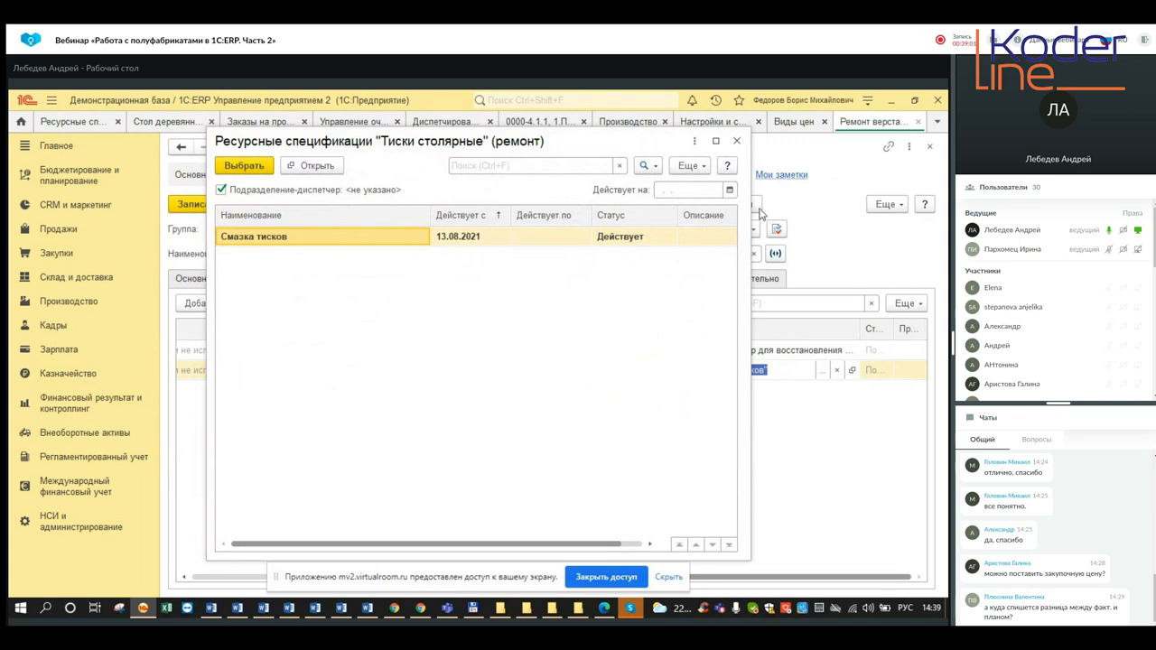
pyautogui.click(736, 141)
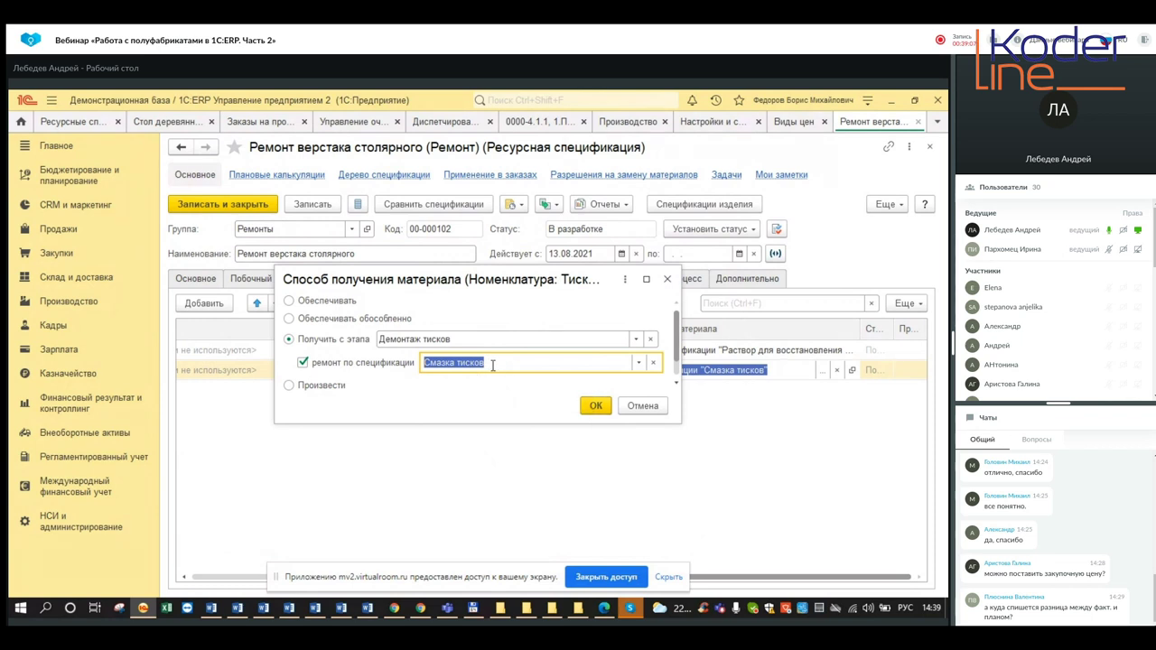
pyautogui.click(594, 408)
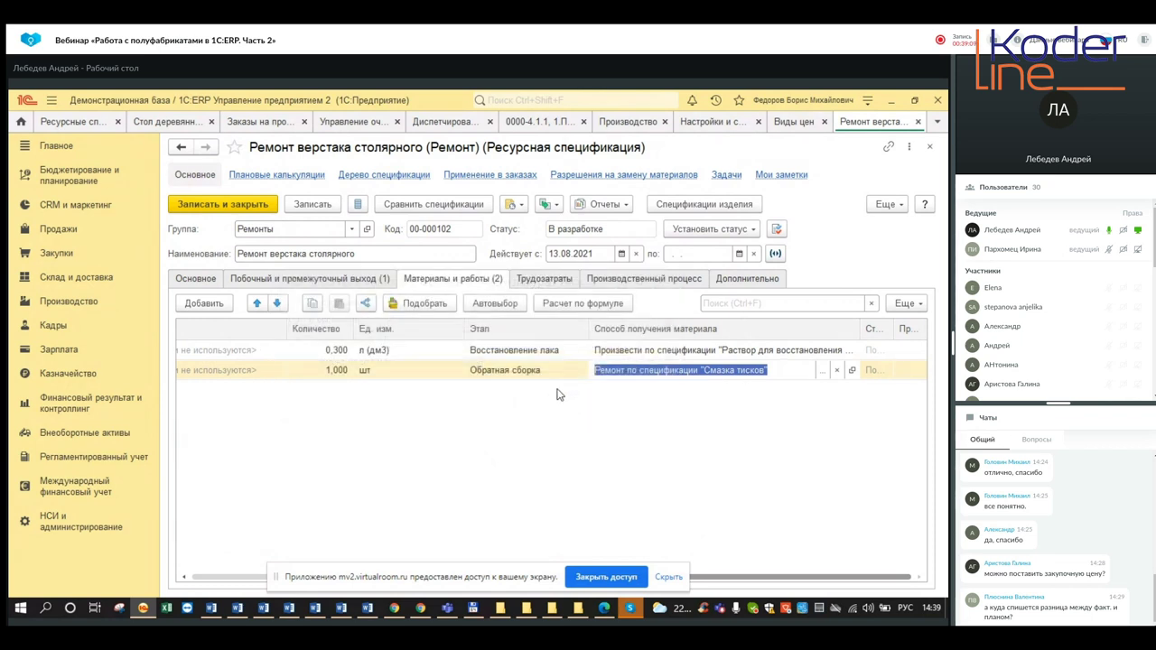
# Set the status of the "Ремонт верстака столярного" resource specification to "Действует".
pyautogui.click(298, 280)
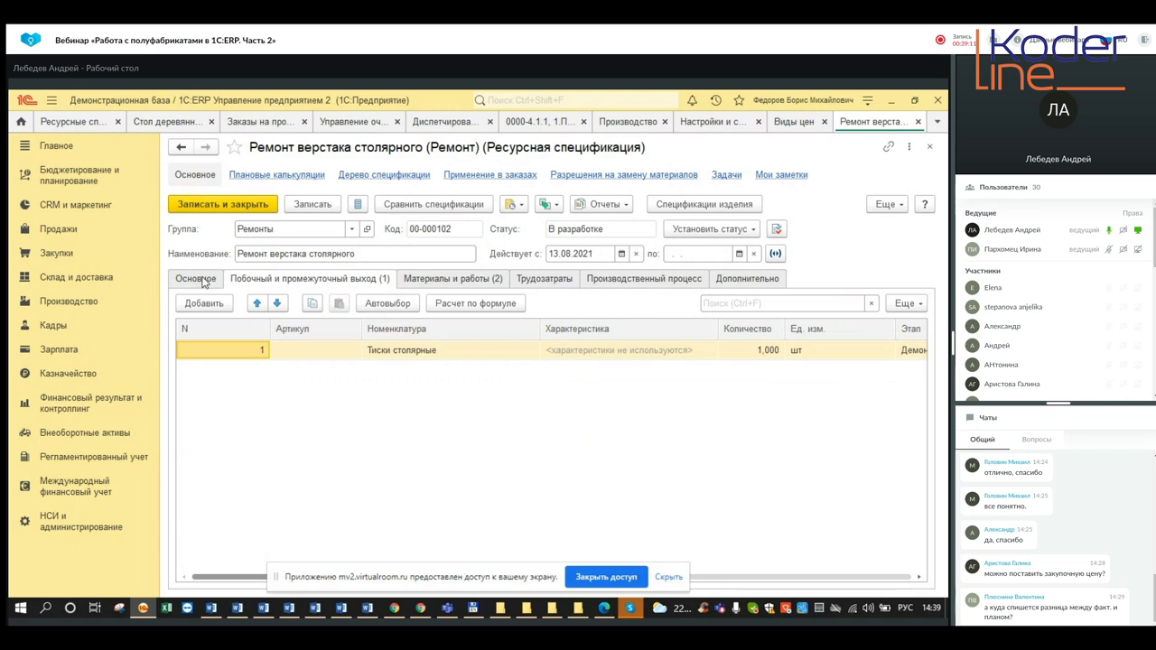
pyautogui.click(204, 280)
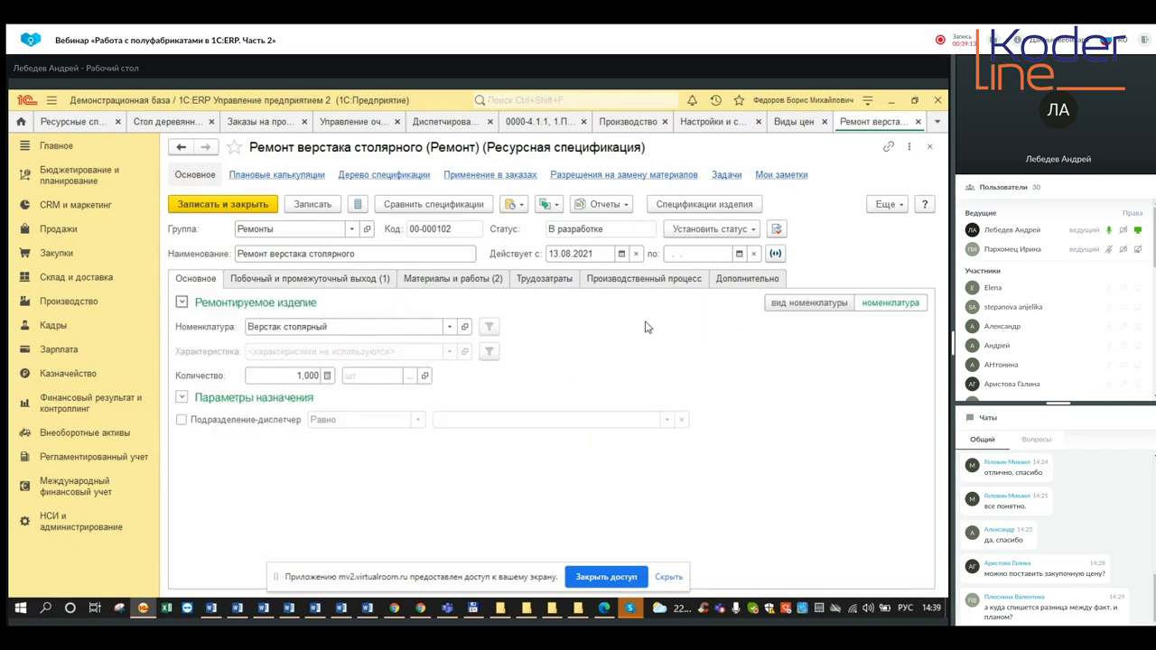
pyautogui.click(711, 229)
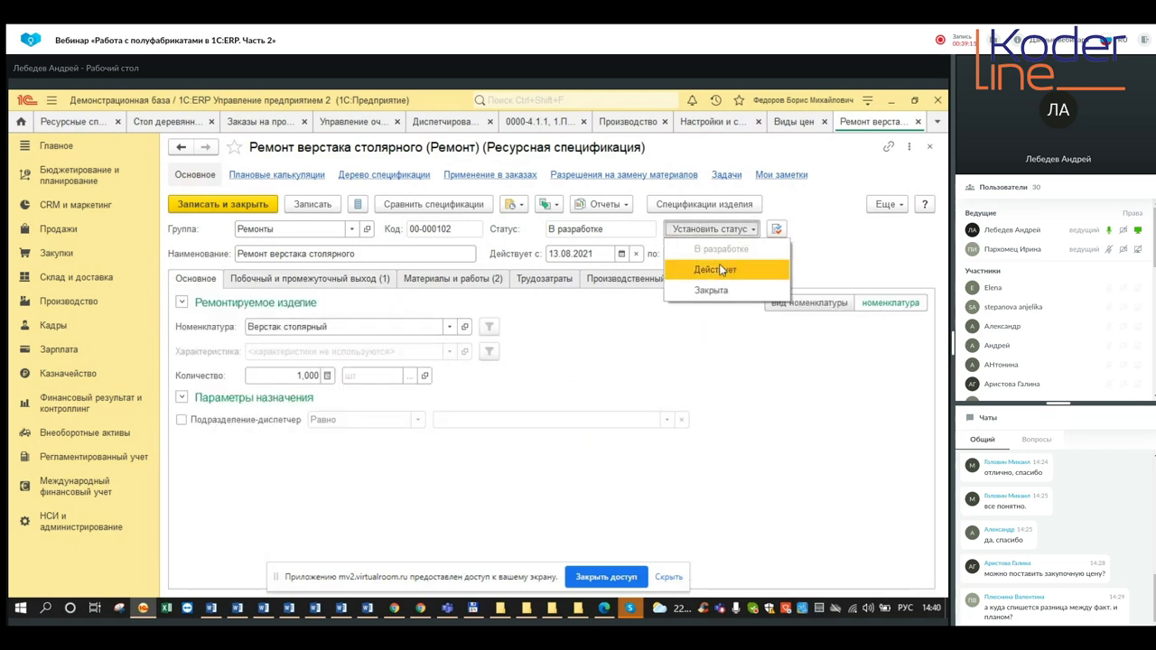
pyautogui.click(721, 270)
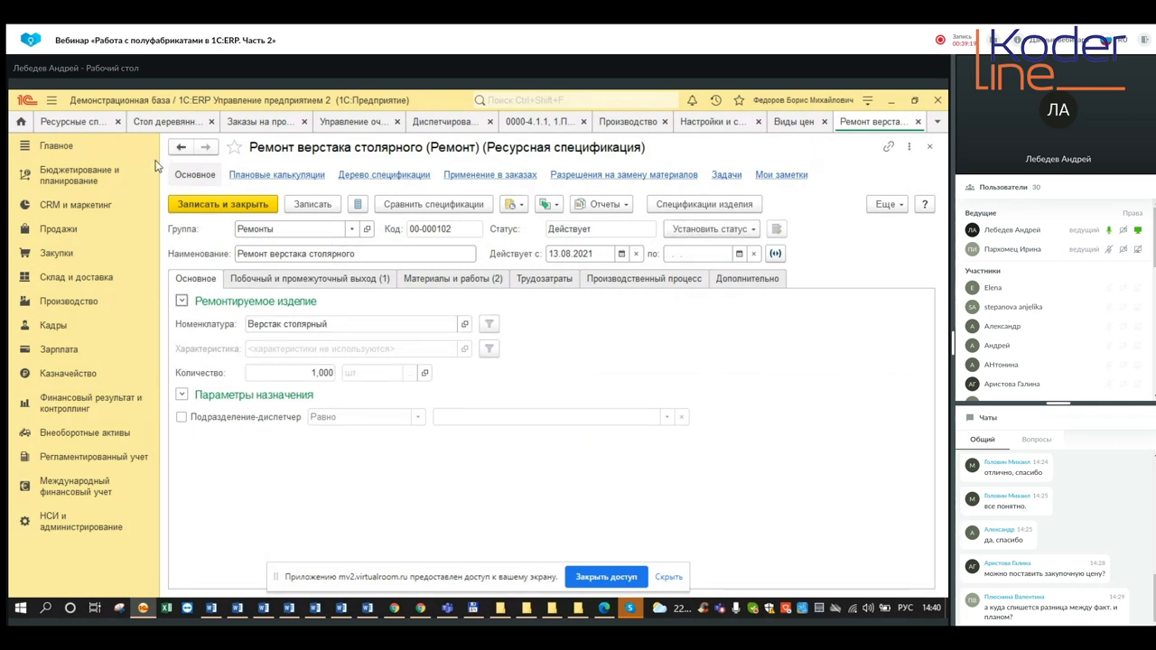
# Create a new production order for organization "_Орион" with "_Цех 99" as the dispatching department.
pyautogui.click(90, 305)
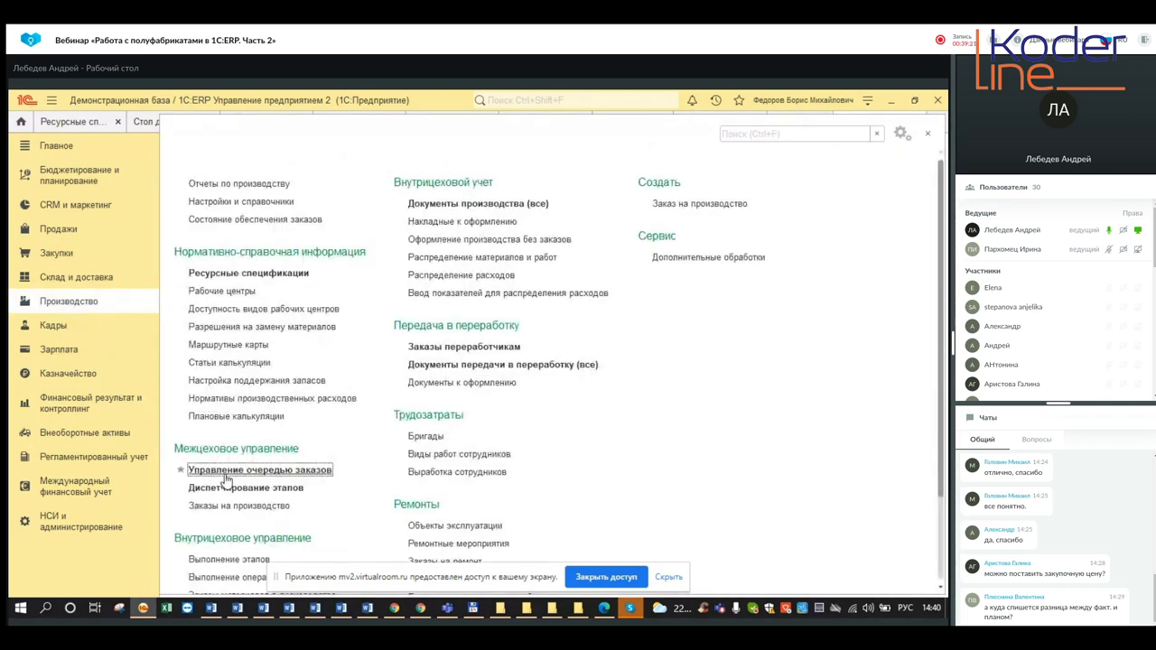
pyautogui.click(256, 512)
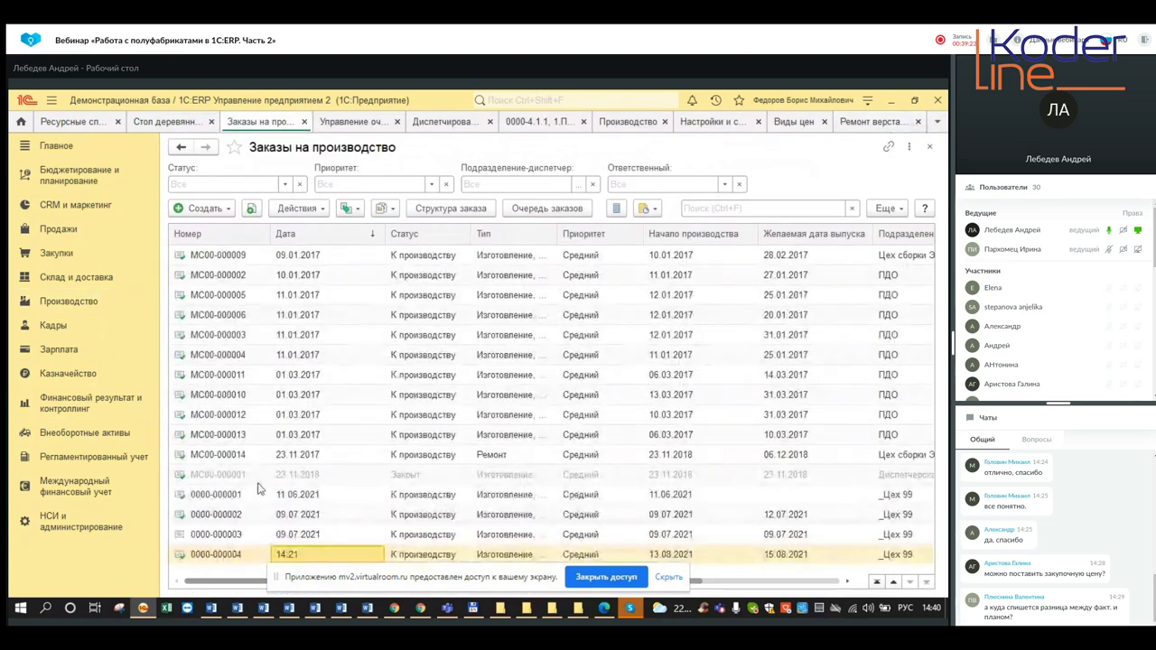
pyautogui.click(213, 208)
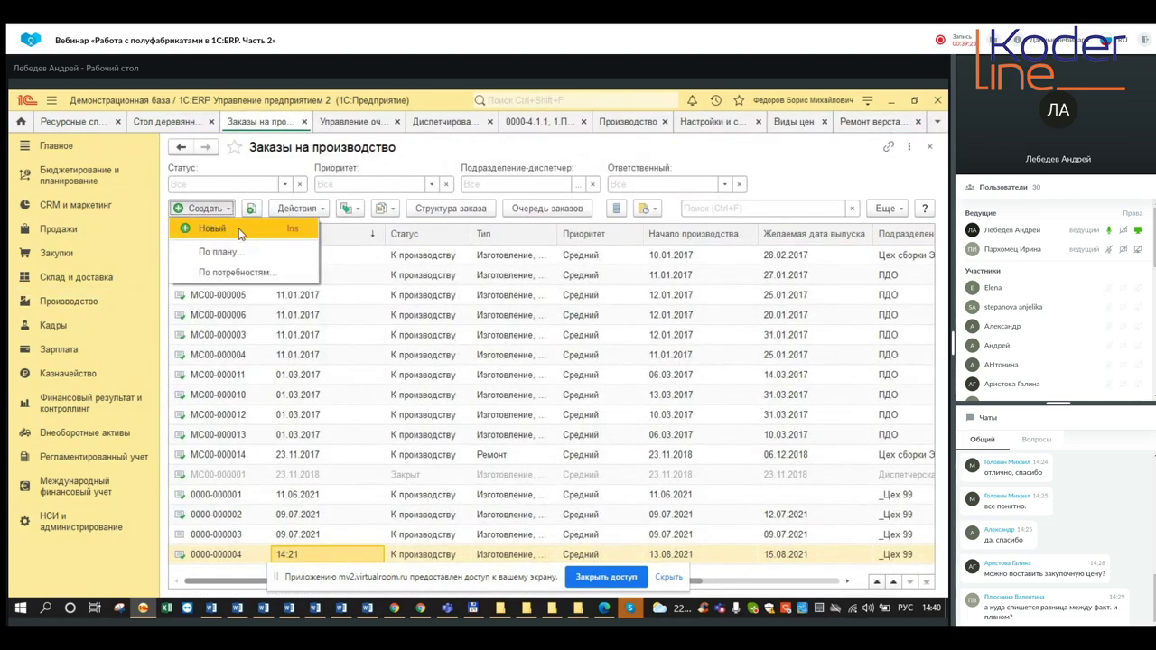
pyautogui.click(237, 228)
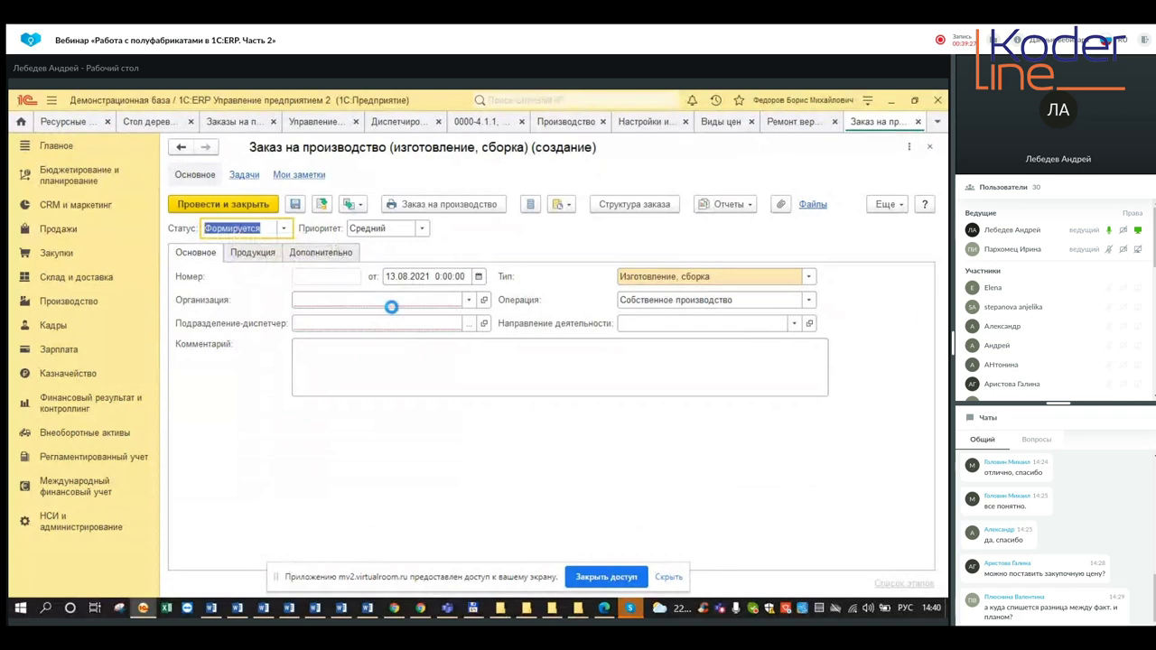
pyautogui.click(390, 303)
pyautogui.click(383, 320)
pyautogui.click(379, 343)
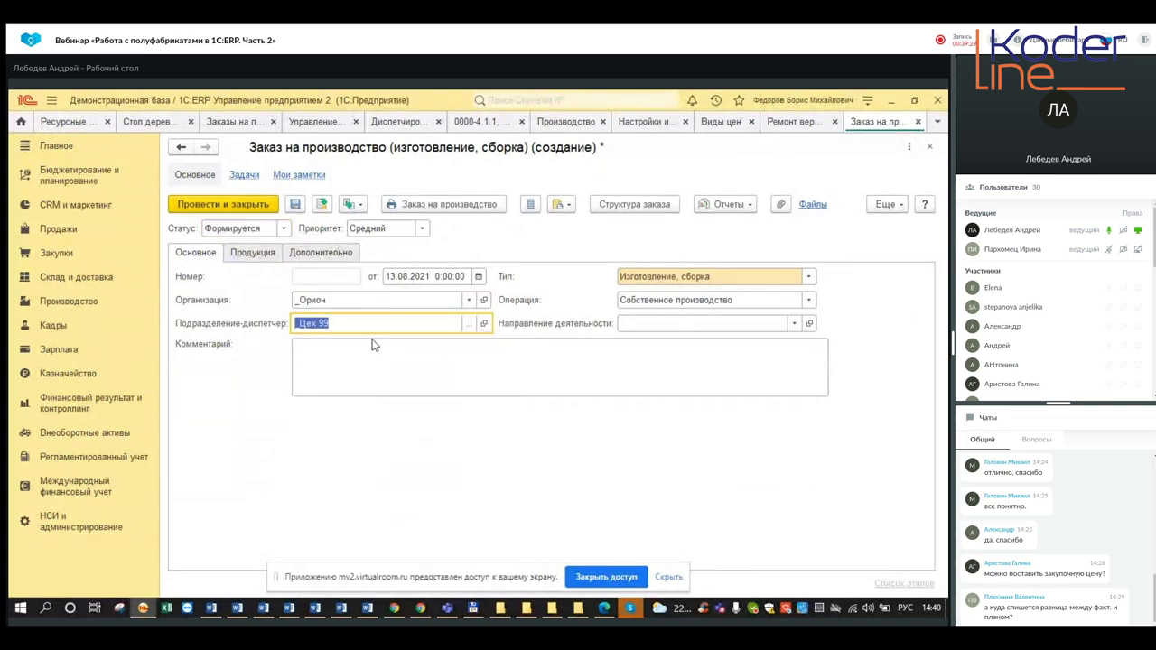
# Add the product "Верстак столярный" to the order with a quantity of 1.
pyautogui.click(257, 253)
pyautogui.click(205, 277)
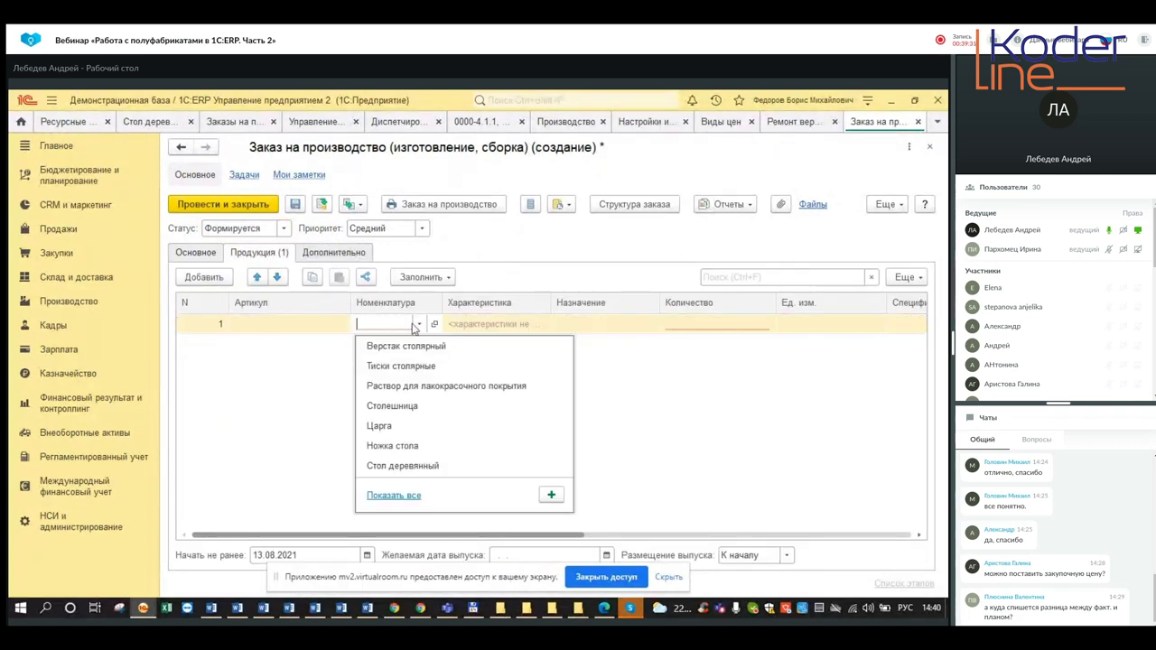
pyautogui.click(420, 349)
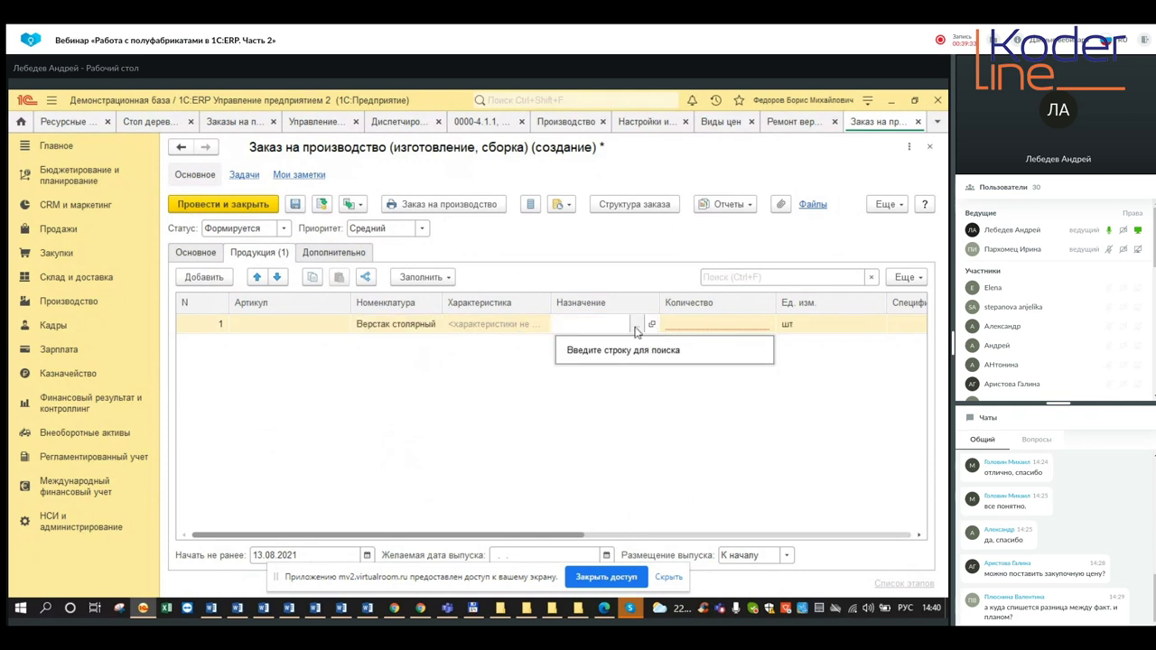
pyautogui.click(701, 331)
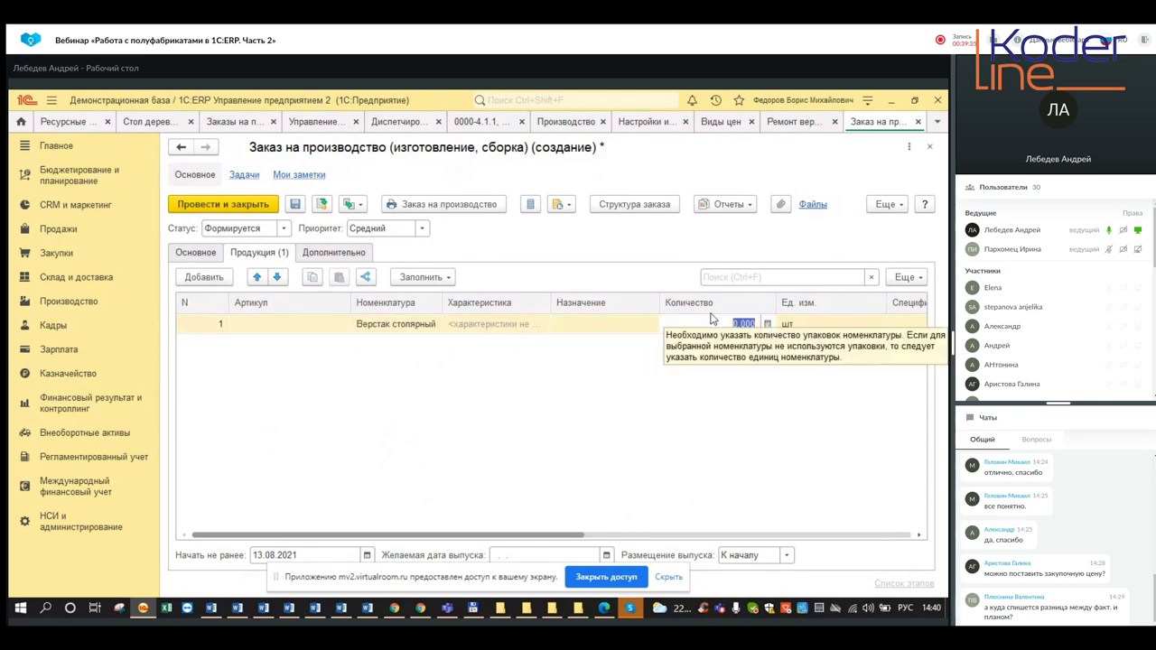
pyautogui.write('1')
pyautogui.click(716, 423)
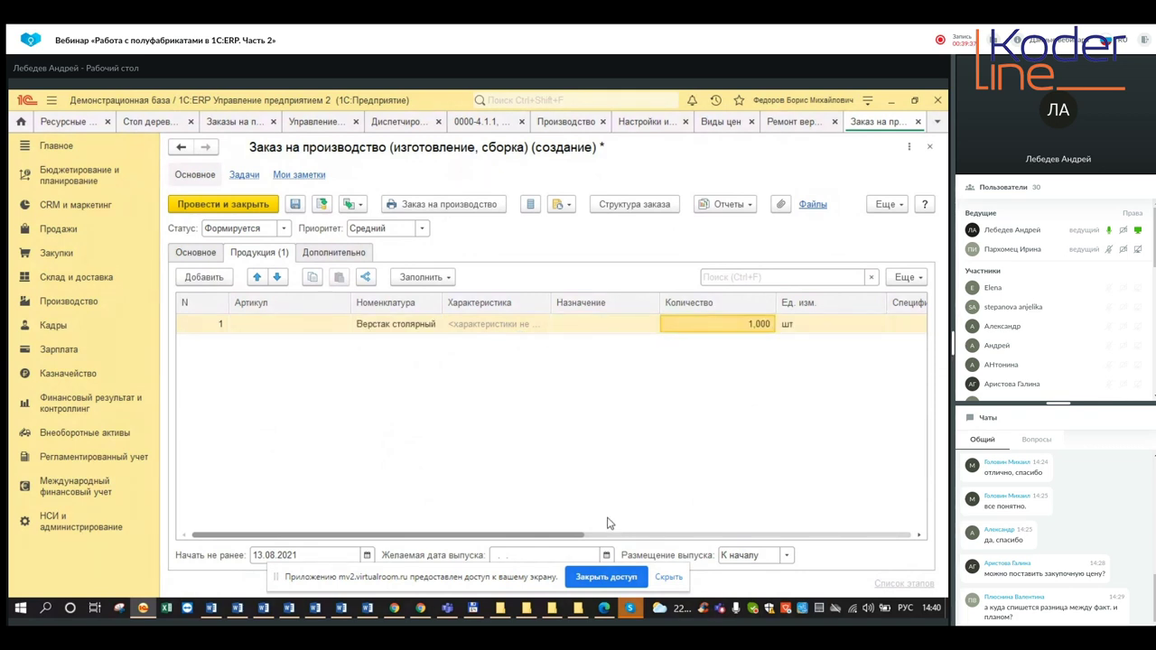
# Set "Основной склад" as the recipient for the "Верстак столярный" row.
pyautogui.moveTo(545, 543); pyautogui.dragTo(752, 542)
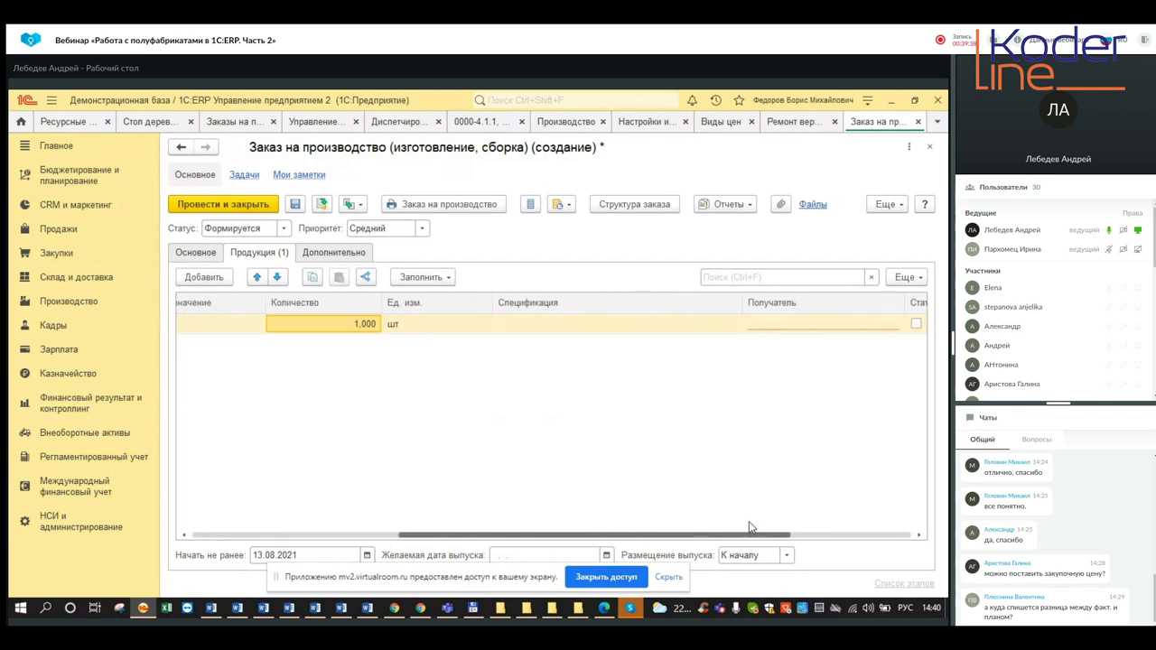
pyautogui.click(810, 327)
pyautogui.click(805, 366)
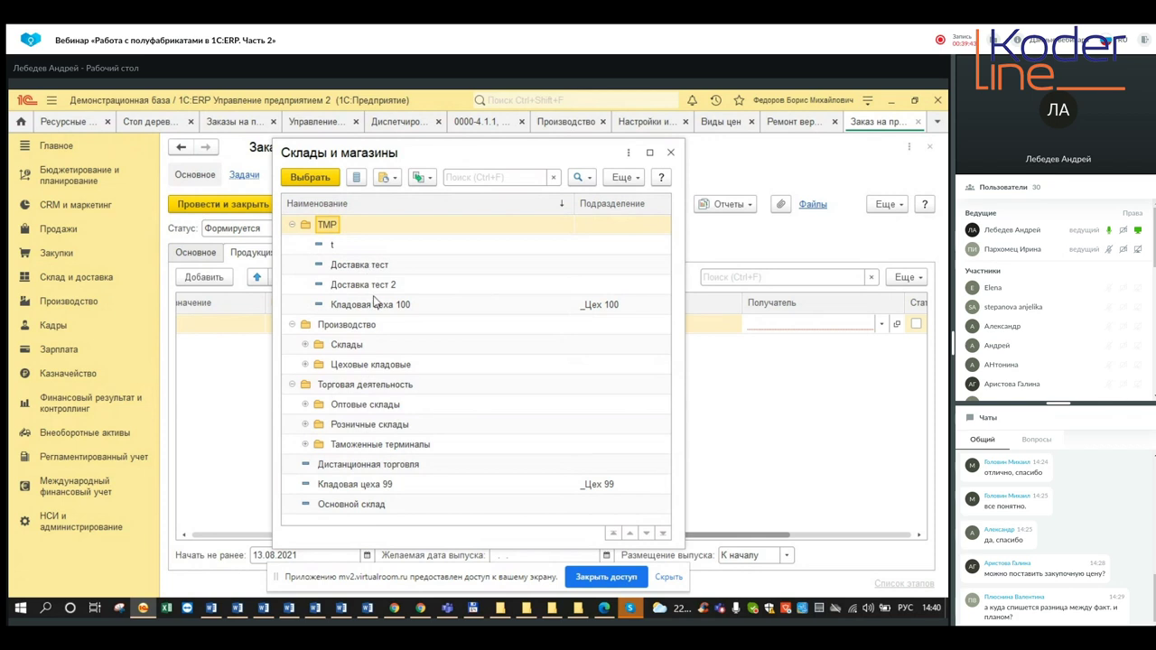
pyautogui.doubleClick(344, 506)
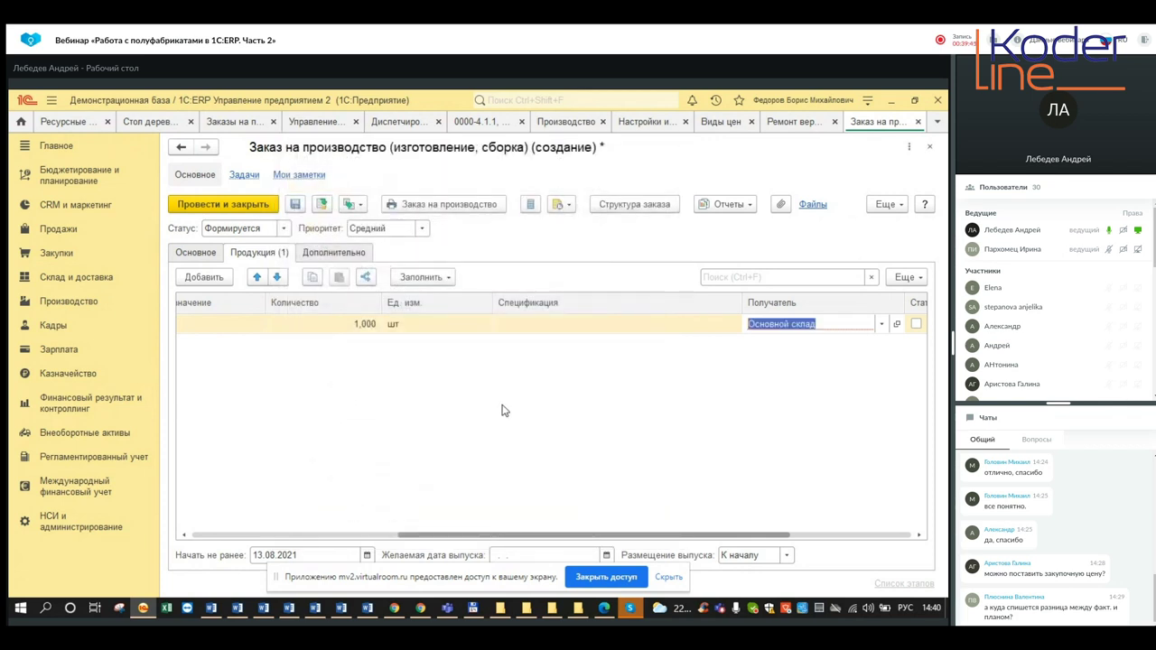
# Try to select a resource specification for the "Верстак столярный" row.
pyautogui.click(566, 330)
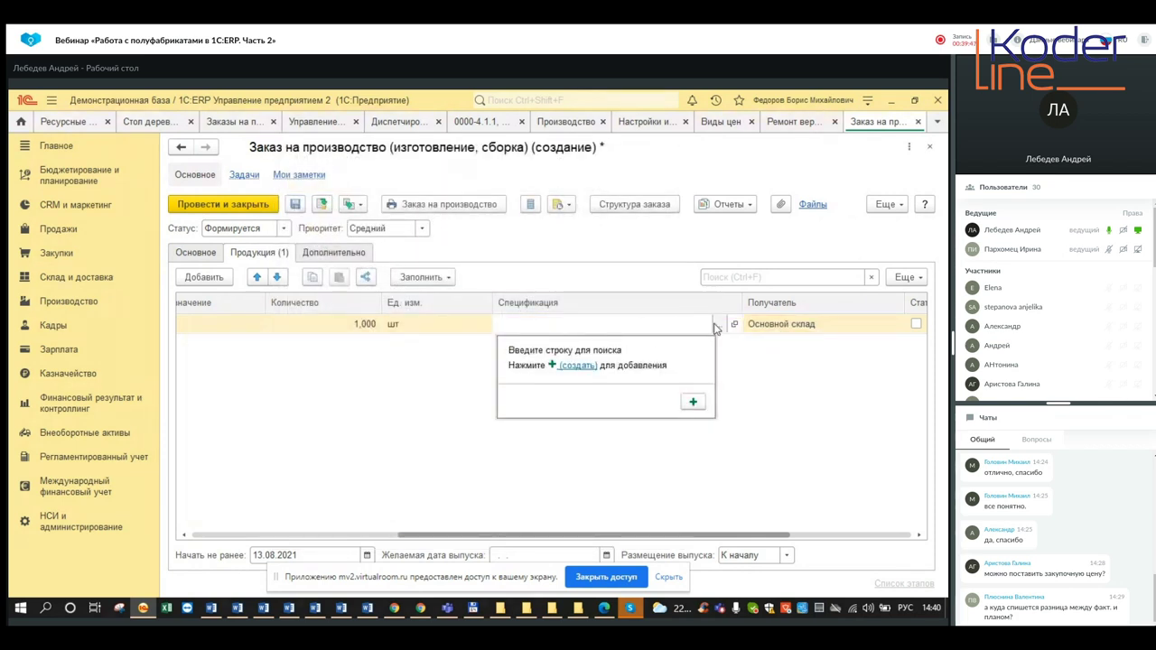
pyautogui.click(714, 323)
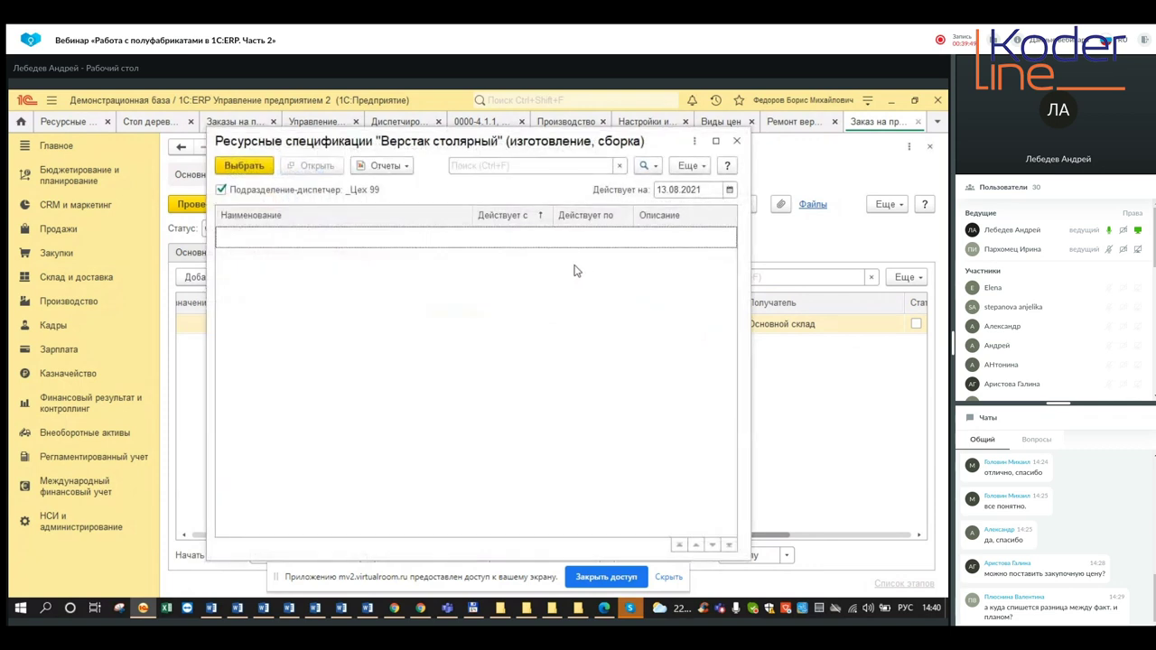
pyautogui.click(322, 196)
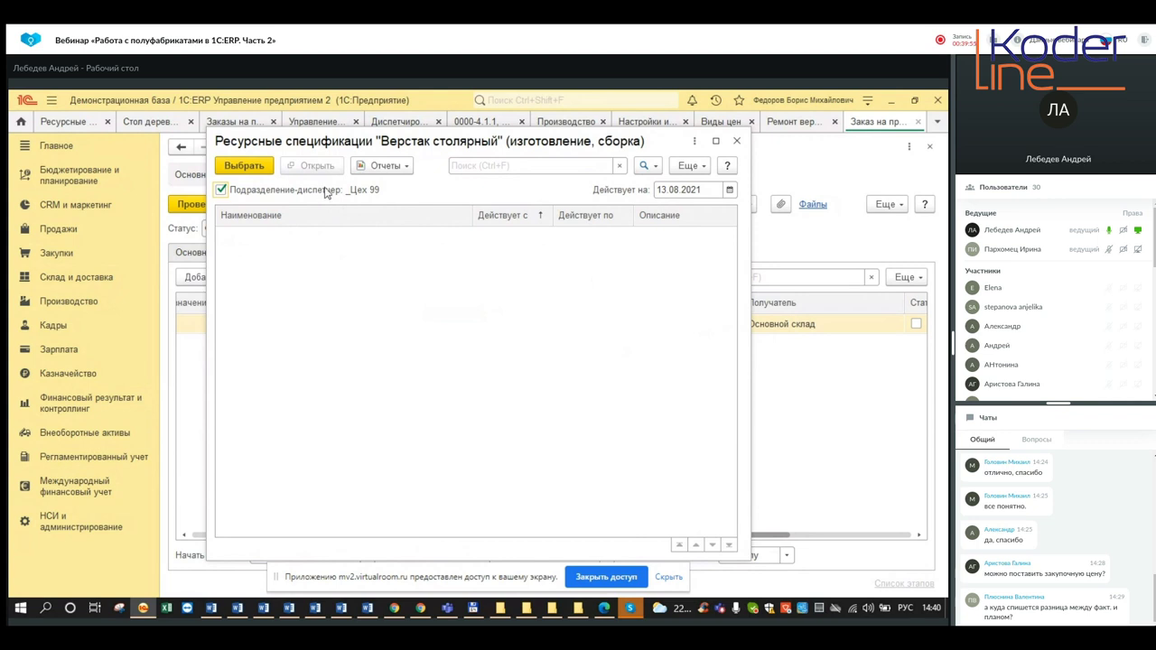
pyautogui.click(737, 143)
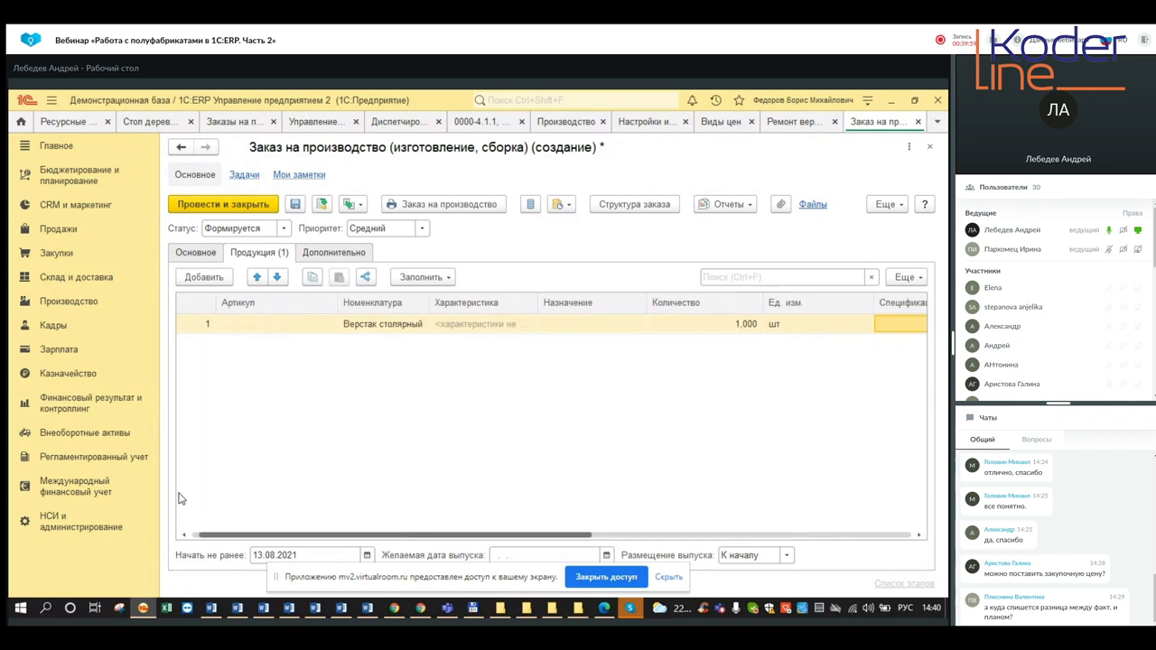
# Change the order type to "Ремонт" and review the repaired item's row and its specification.
pyautogui.click(204, 254)
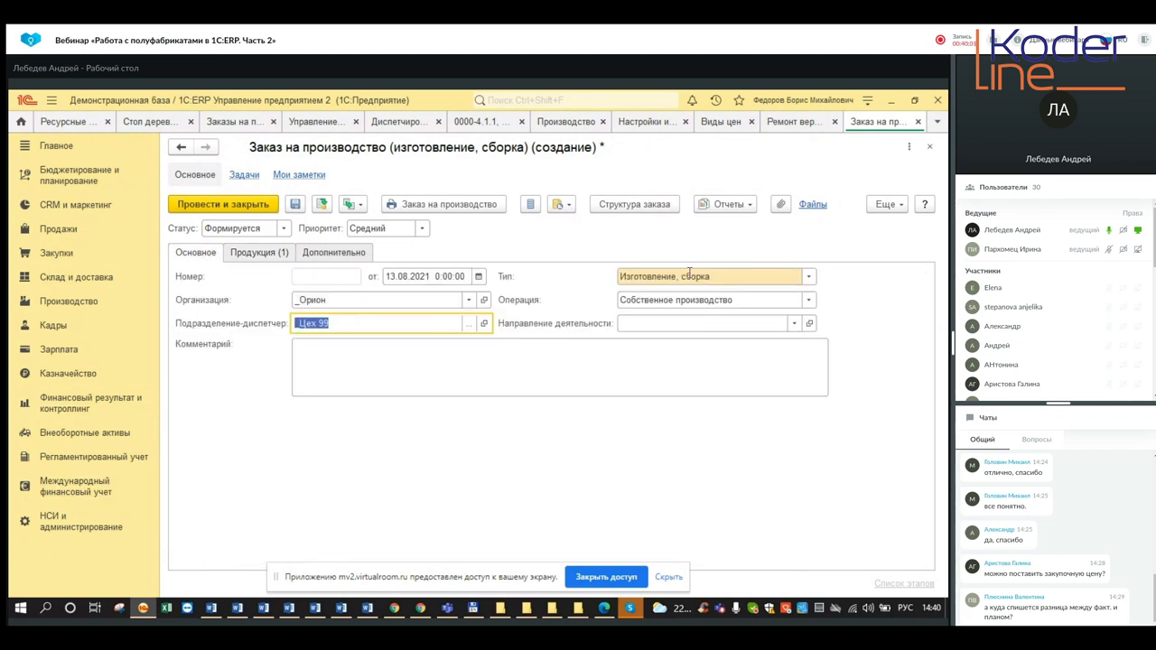
pyautogui.click(807, 276)
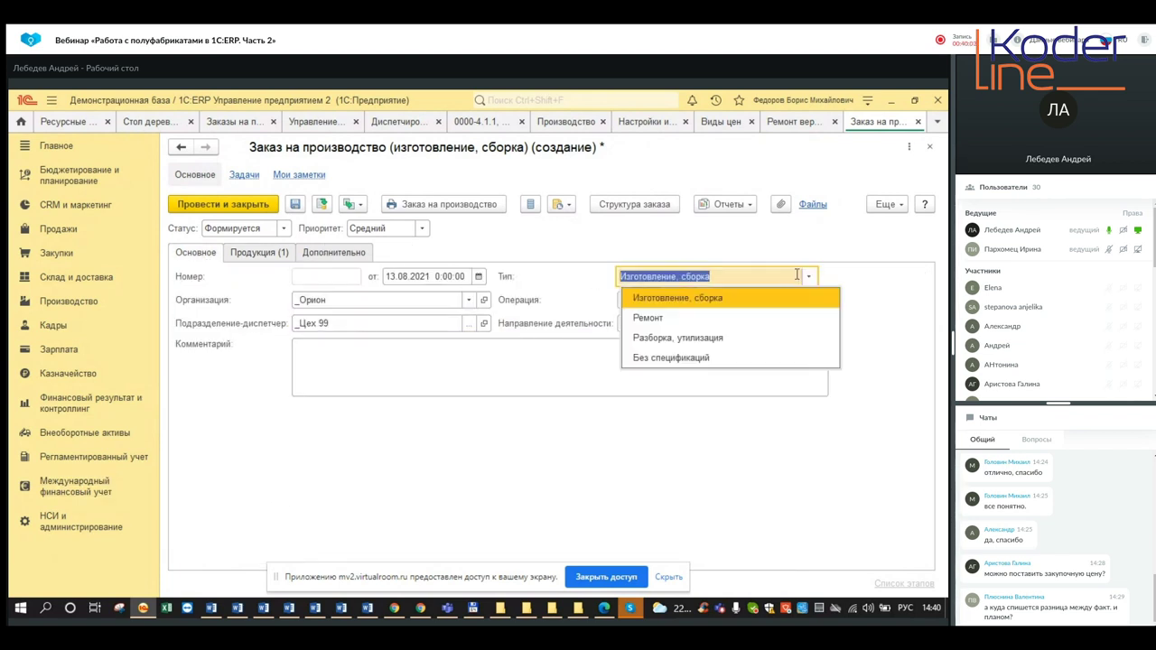
pyautogui.click(703, 315)
pyautogui.click(289, 254)
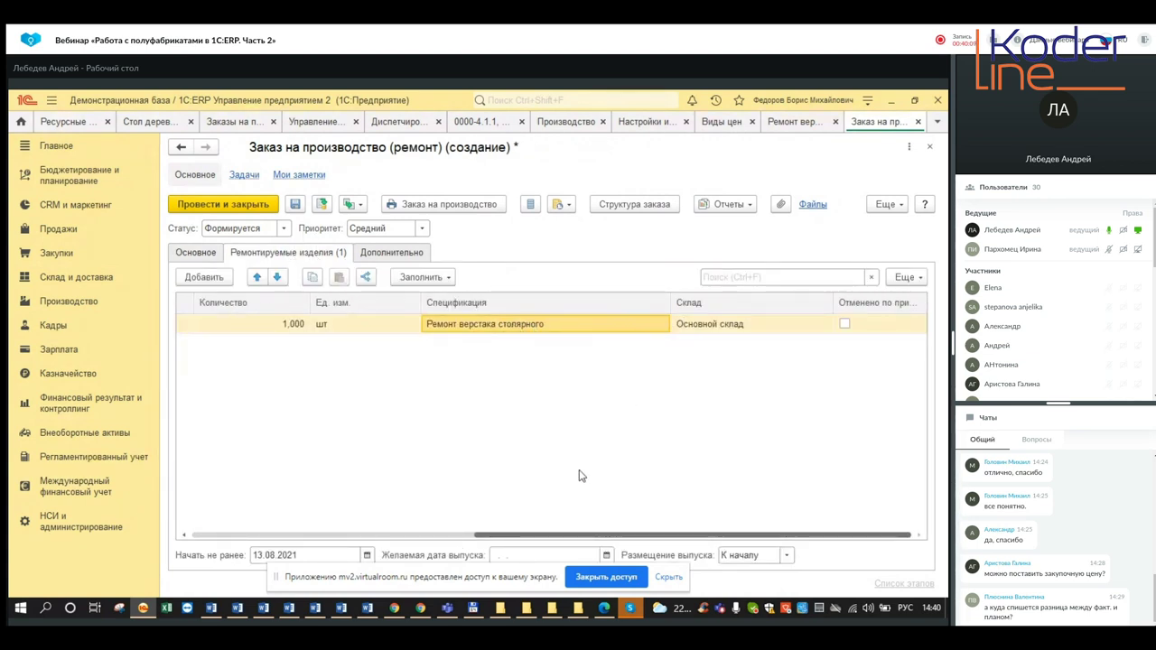
pyautogui.moveTo(512, 534); pyautogui.dragTo(237, 383)
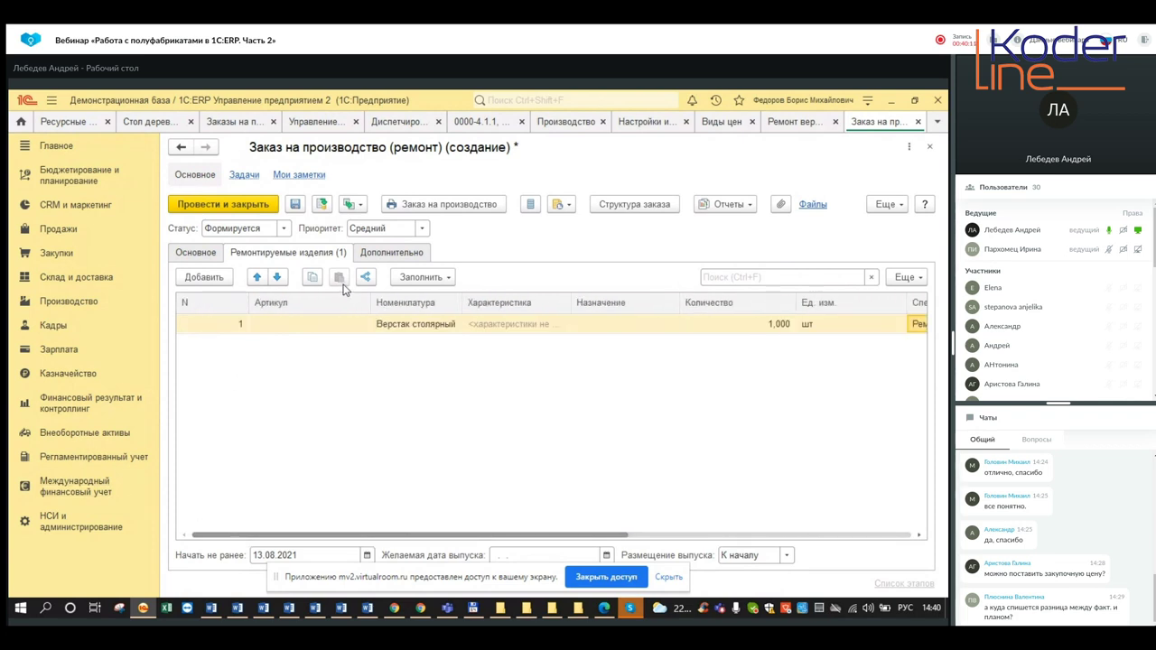
# Set the repair order's status to "К производству", then post and close it.
pyautogui.click(283, 229)
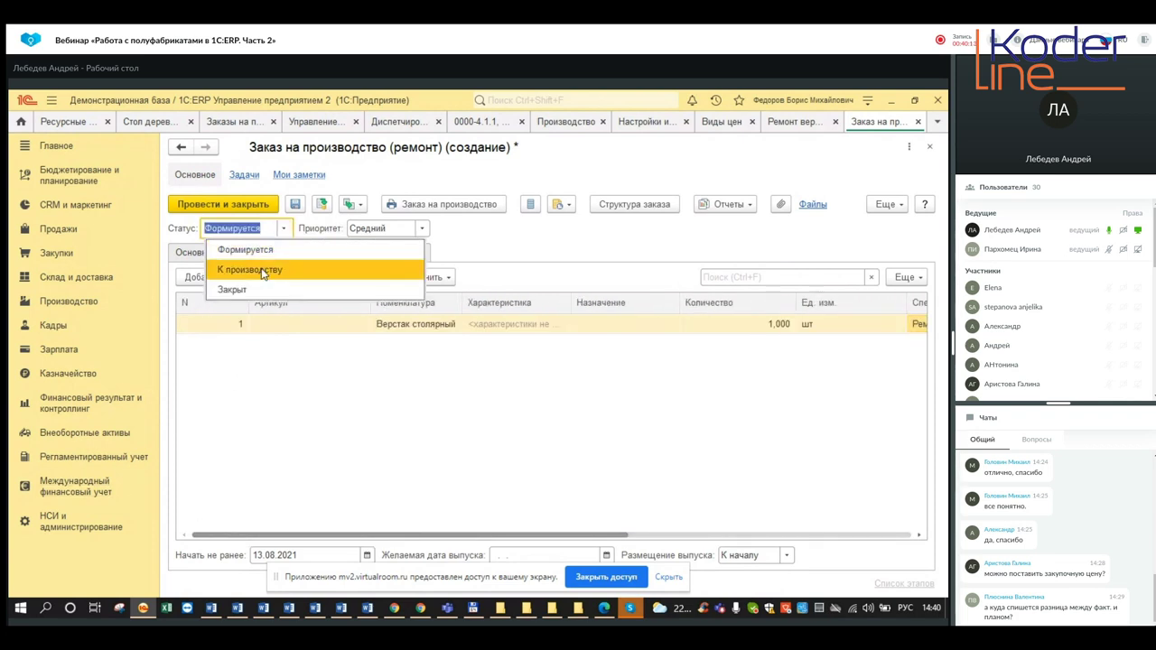
pyautogui.click(262, 270)
pyautogui.click(241, 202)
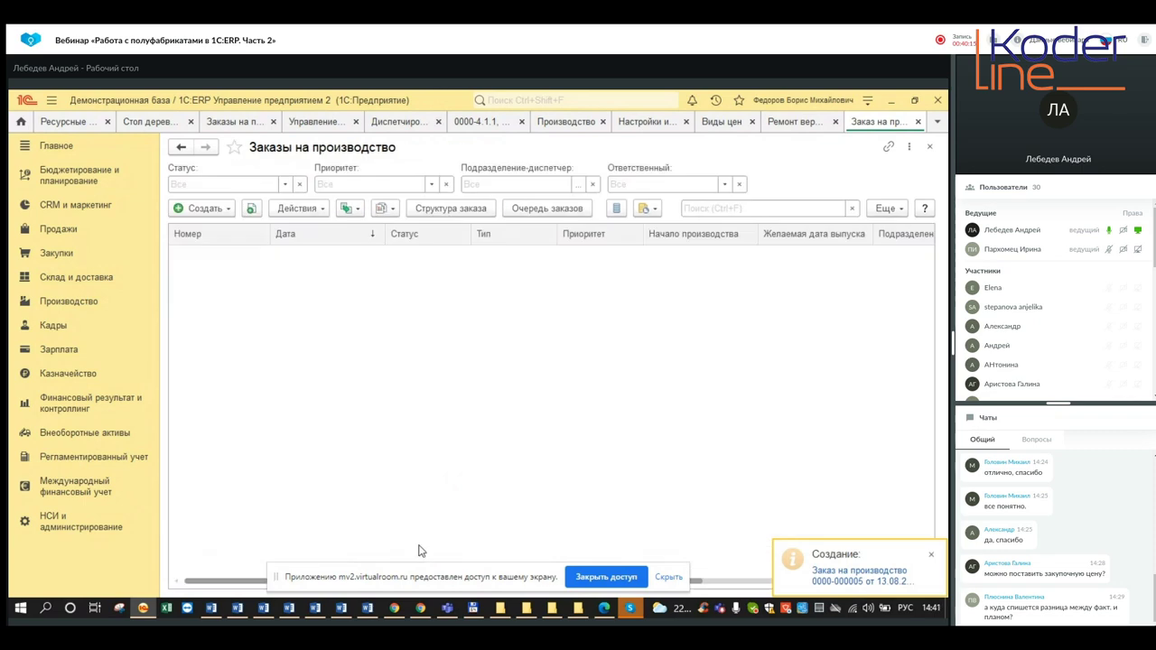
# Check the webinar room in the browser, dismiss the order creation notification, and return to 1C:ERP.
pyautogui.click(395, 609)
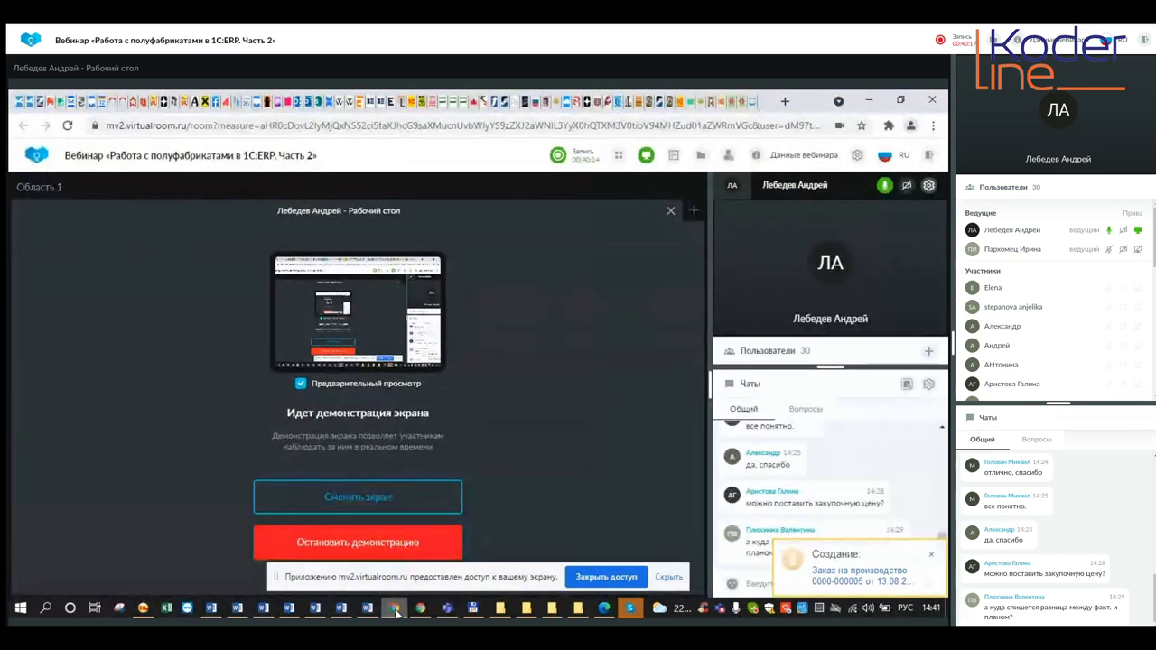
pyautogui.click(932, 555)
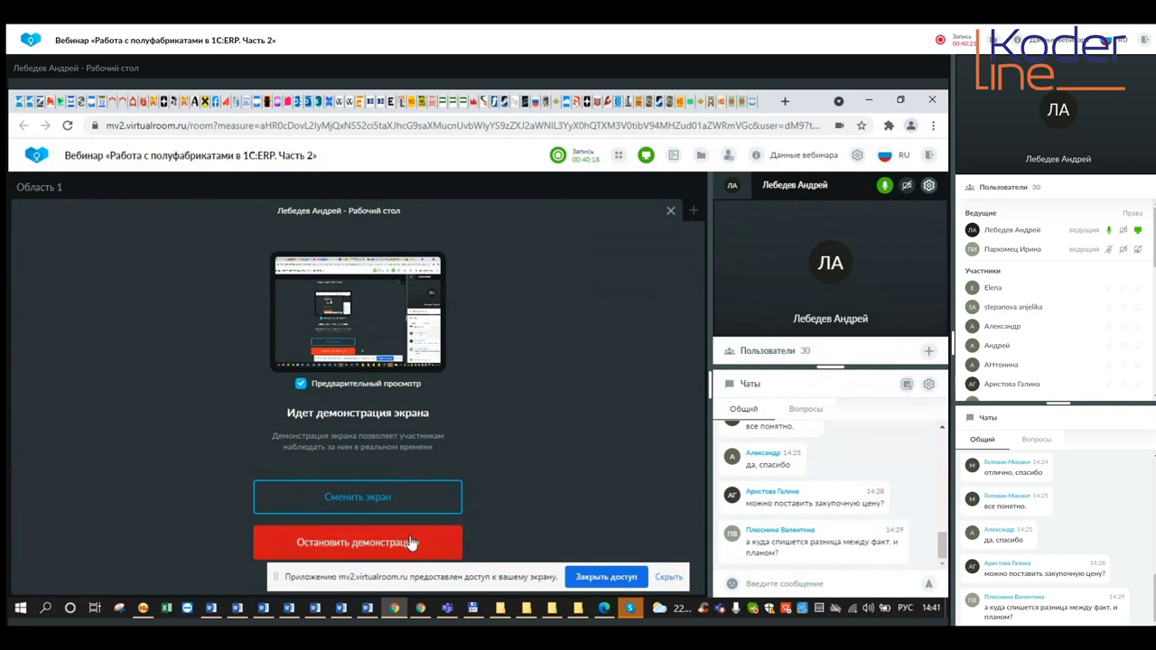
pyautogui.click(140, 610)
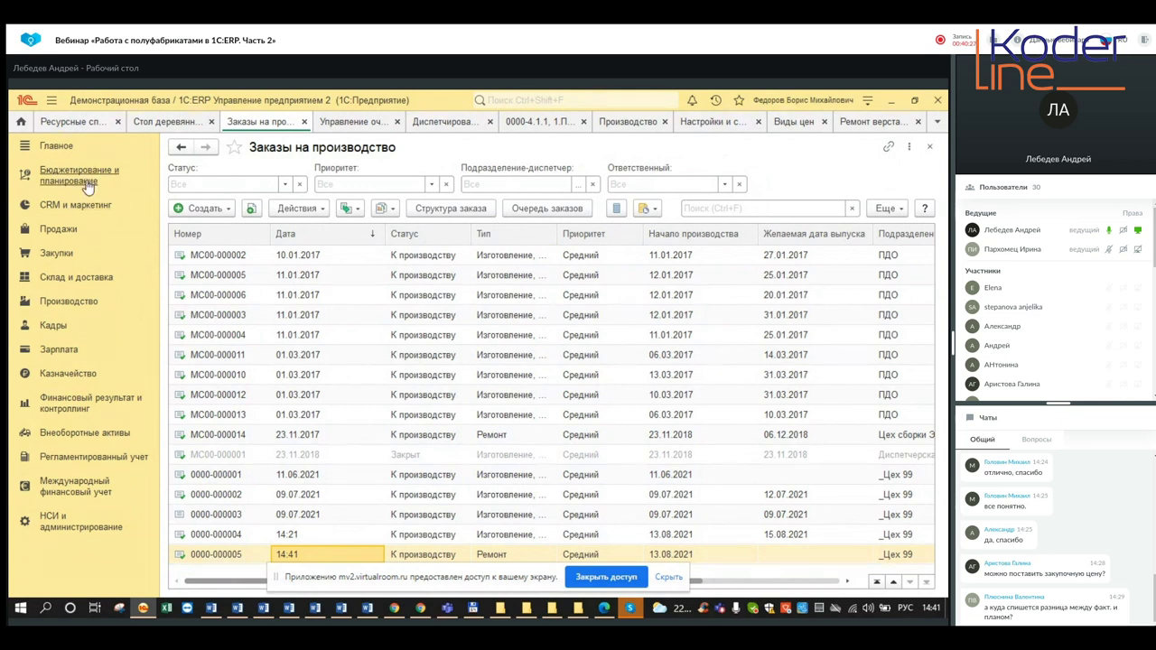
pyautogui.click(91, 309)
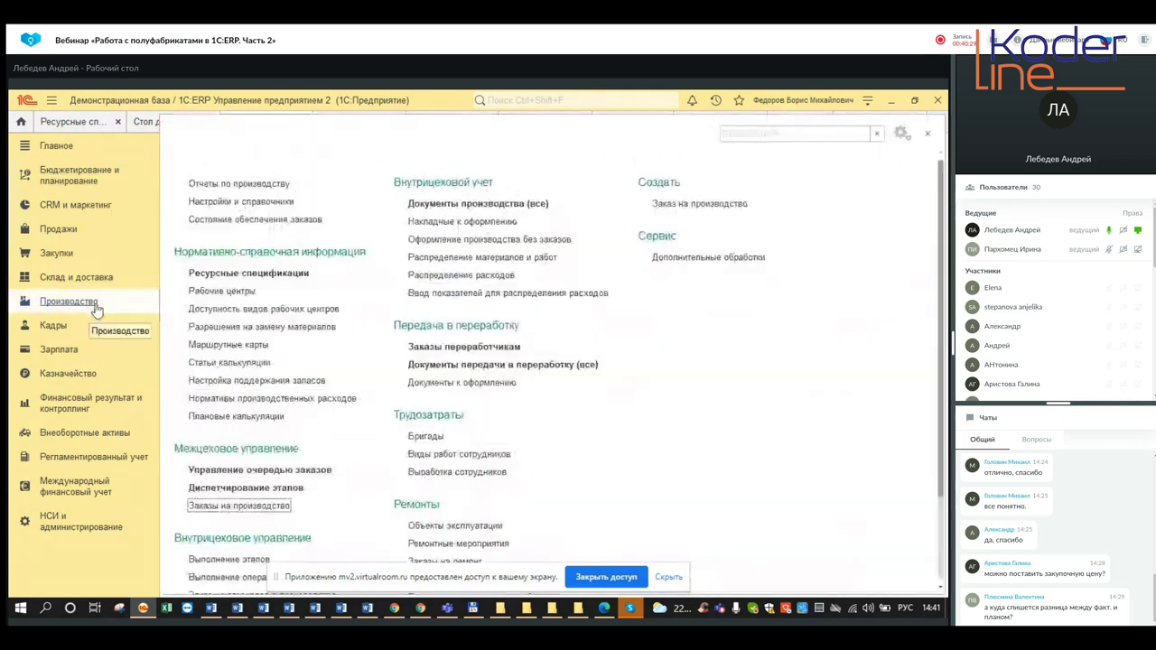
pyautogui.click(242, 507)
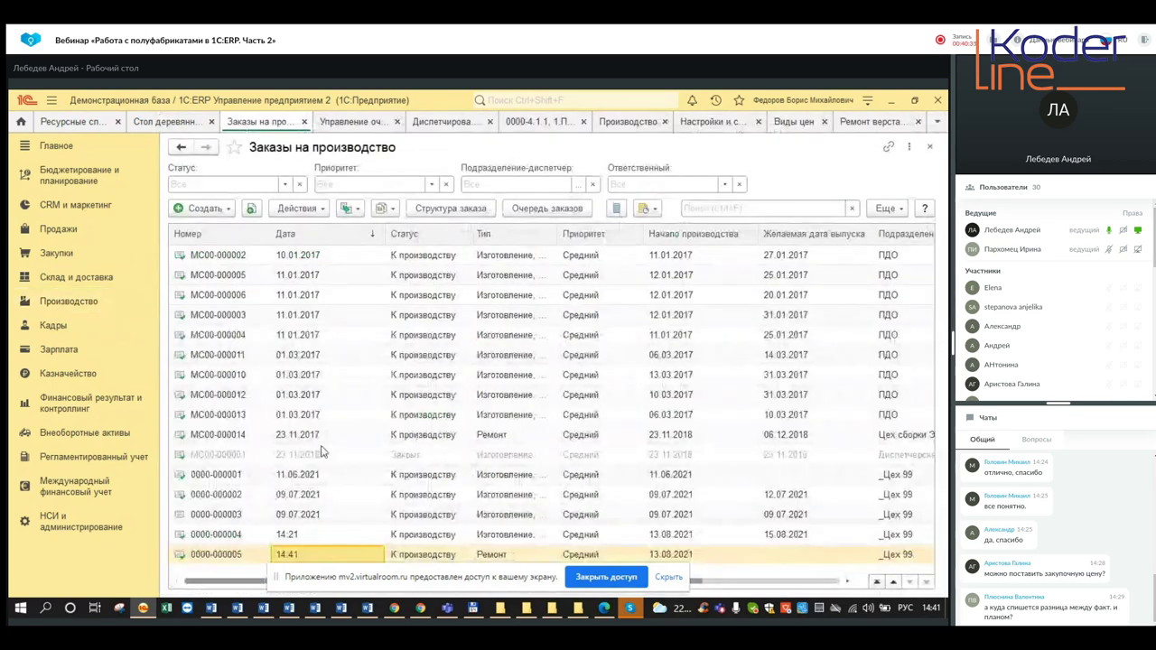
pyautogui.rightClick(282, 554)
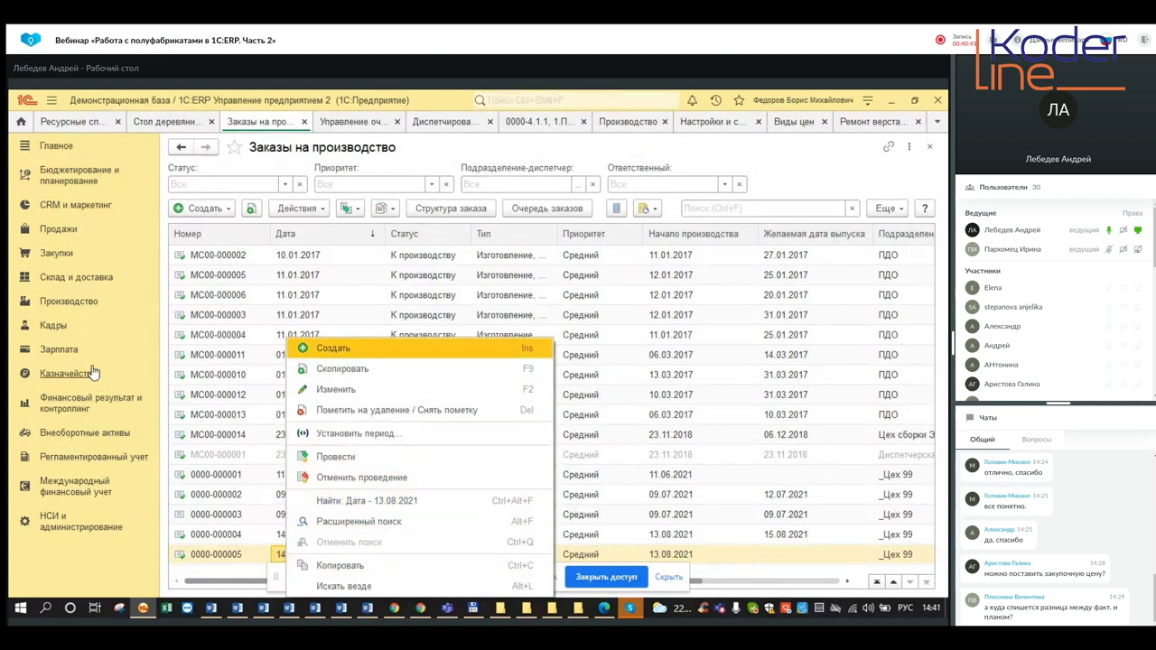
# Generate the production stages for the newest repair order in the production order queue.
pyautogui.click(69, 300)
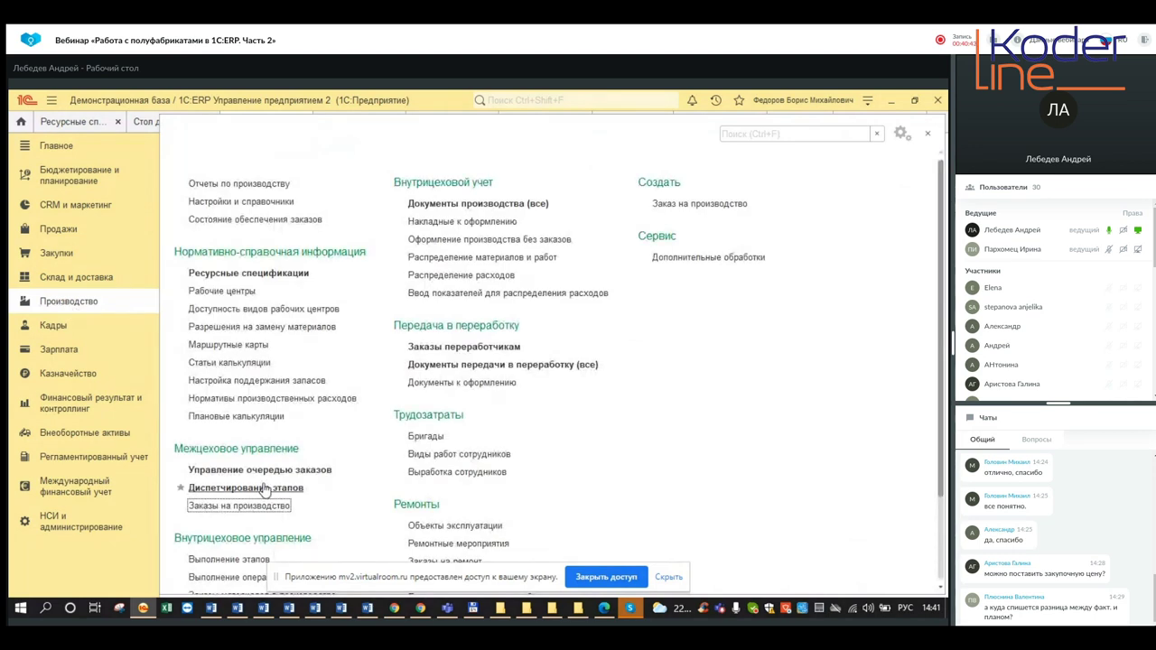
pyautogui.click(262, 470)
pyautogui.click(280, 316)
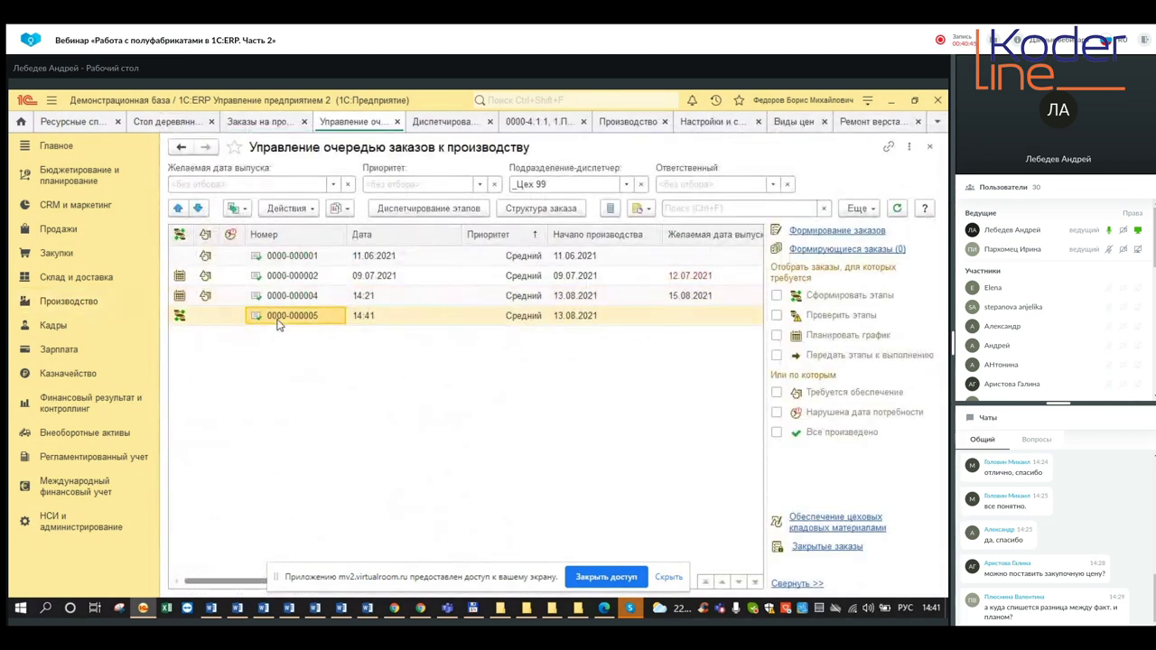
pyautogui.rightClick(280, 314)
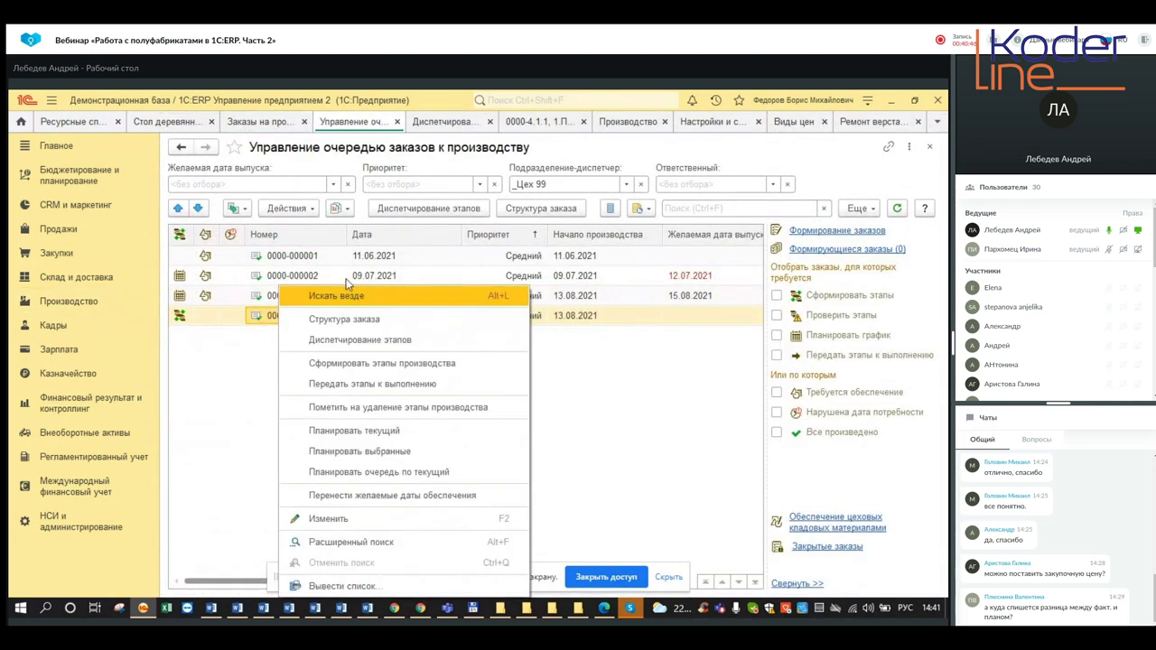
pyautogui.click(386, 363)
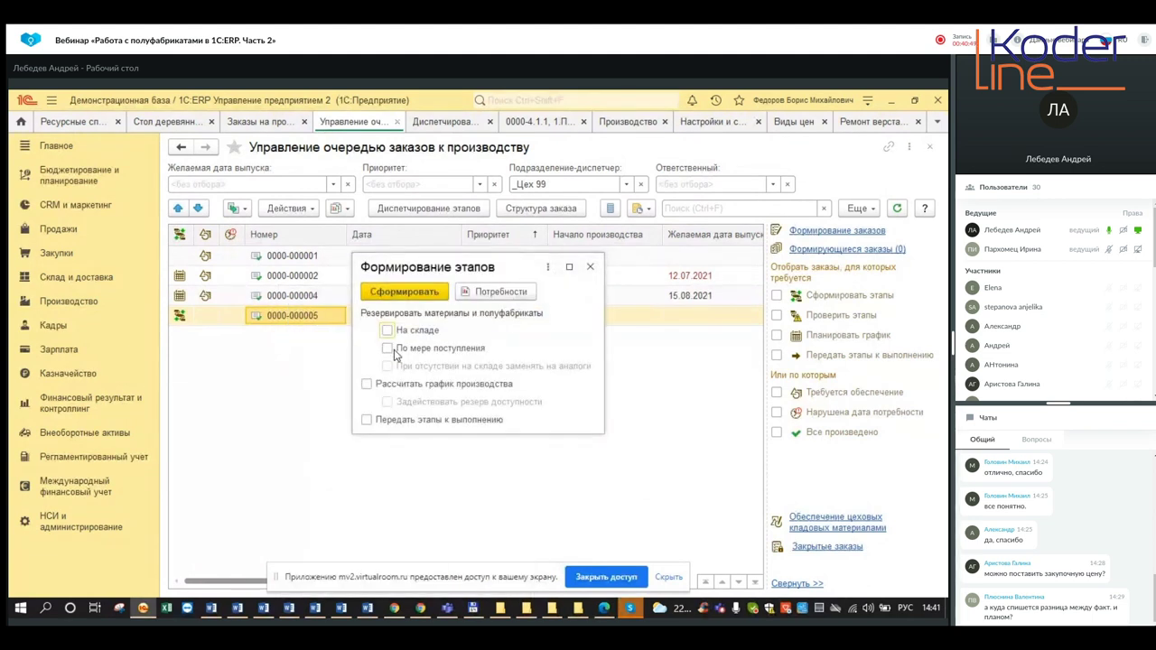
pyautogui.click(414, 293)
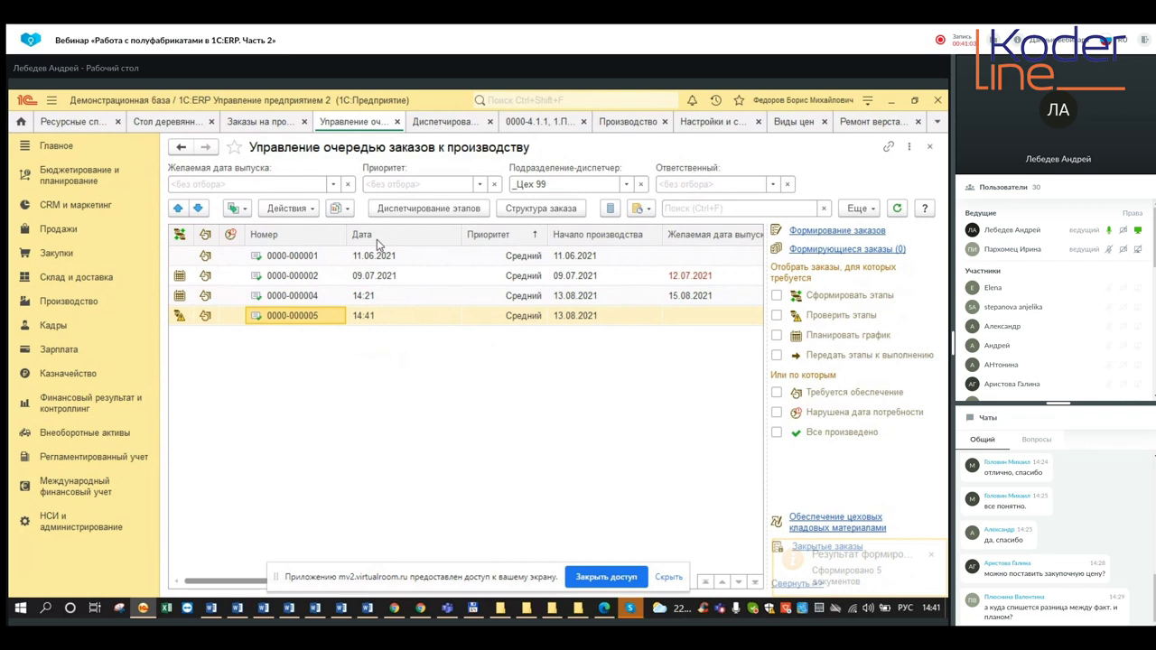
# Open stage dispatching for the repair order and examine its "Демонтаж тисков" and "Изготовление раствора" stages.
pyautogui.click(406, 208)
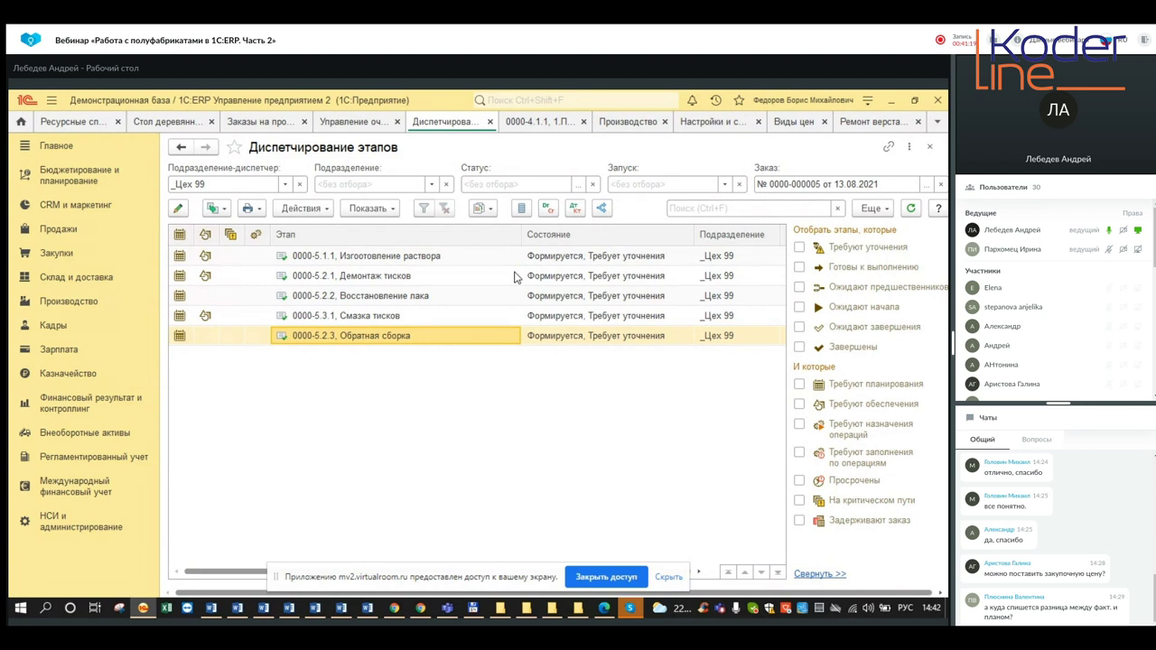
pyautogui.click(421, 276)
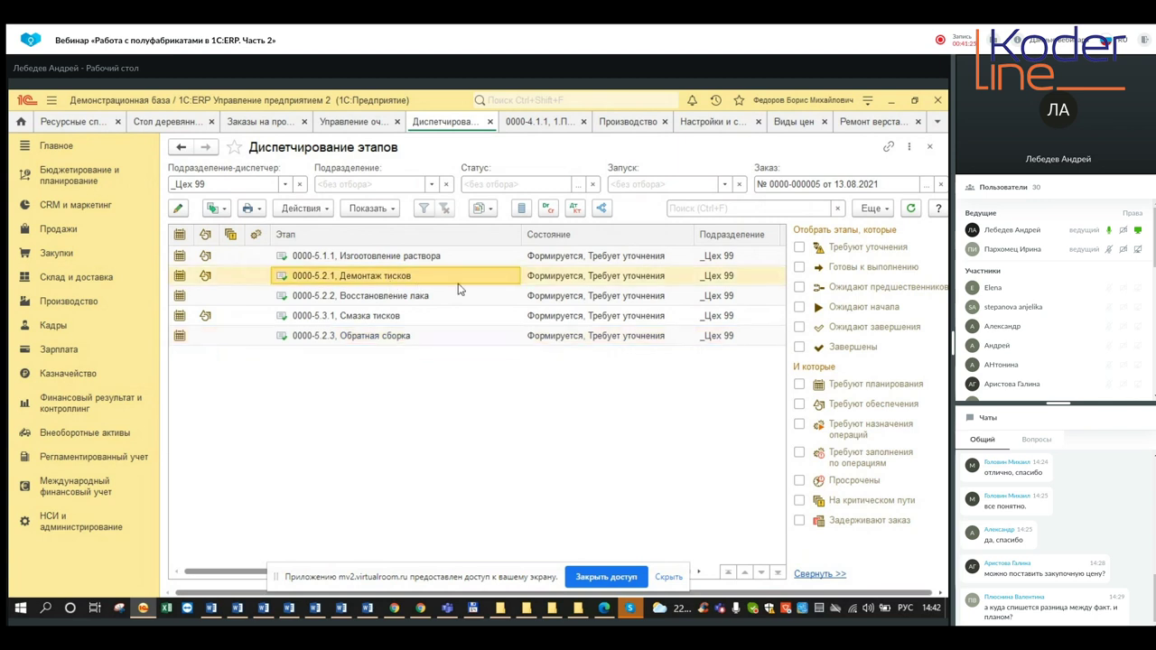
pyautogui.click(389, 259)
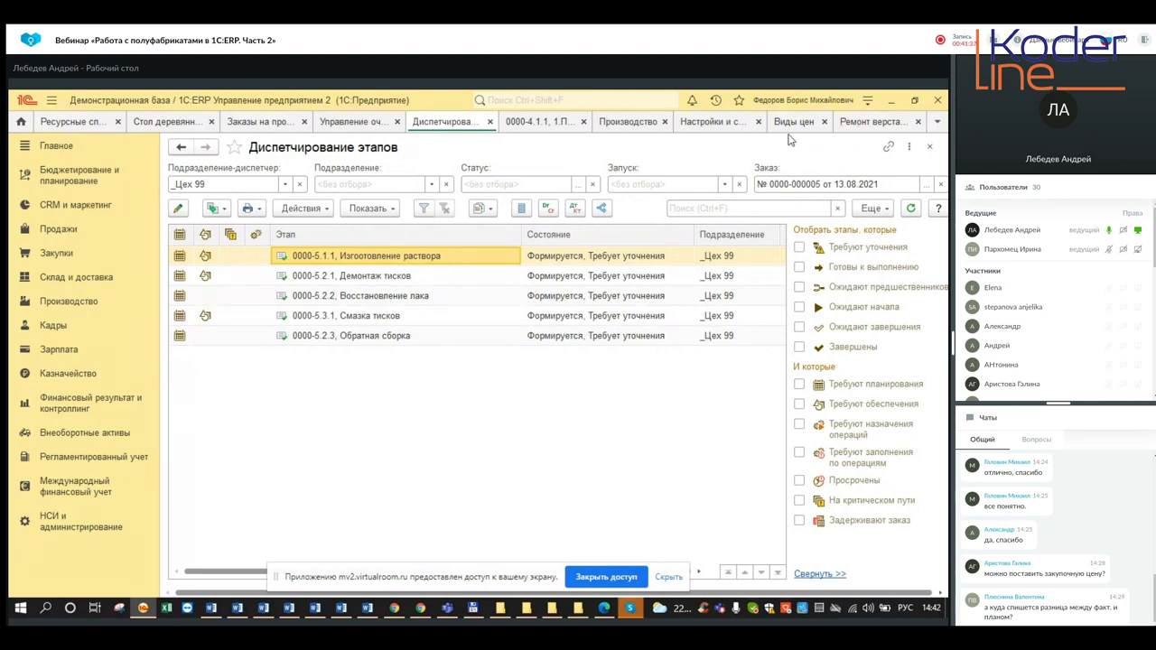
# Review the stages and supply methods of the materials in the "Ремонт верстака столярного" resource specification, then close it.
pyautogui.click(69, 301)
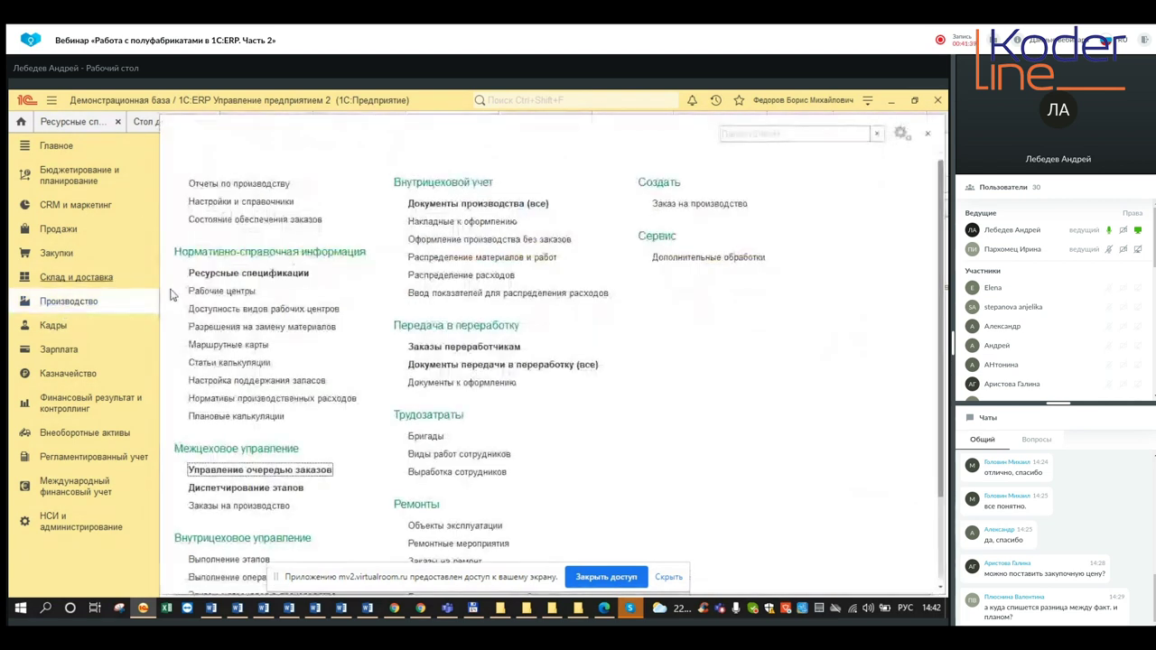
pyautogui.click(244, 273)
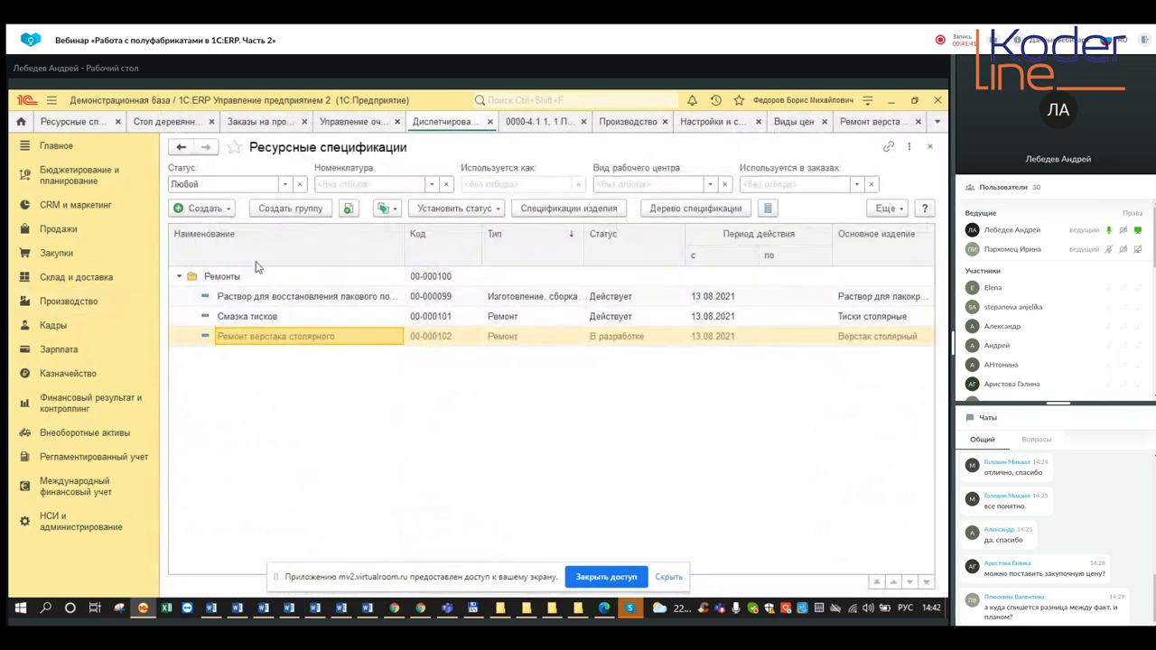
pyautogui.doubleClick(280, 340)
pyautogui.click(456, 280)
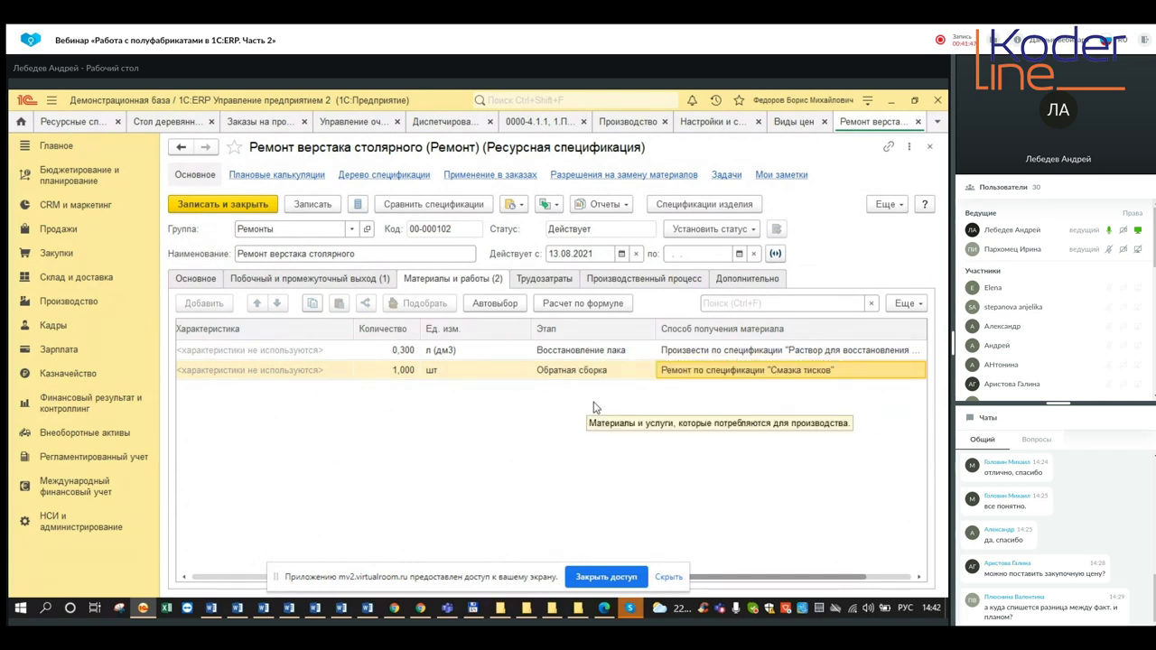
pyautogui.click(682, 351)
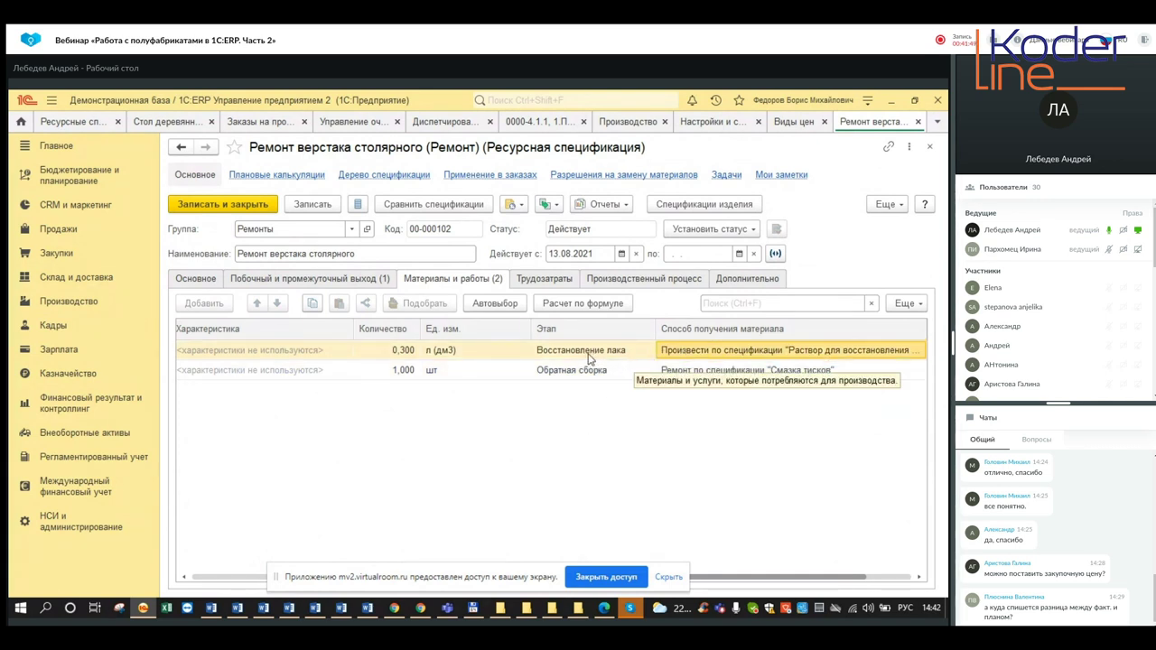
pyautogui.click(583, 355)
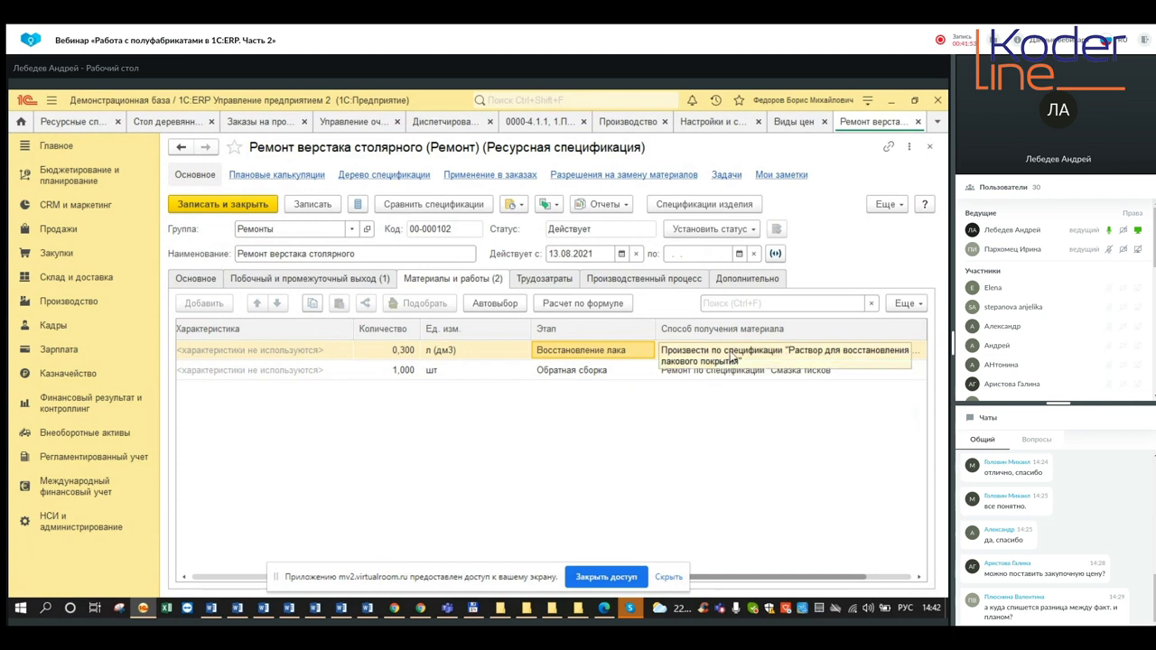
pyautogui.click(733, 358)
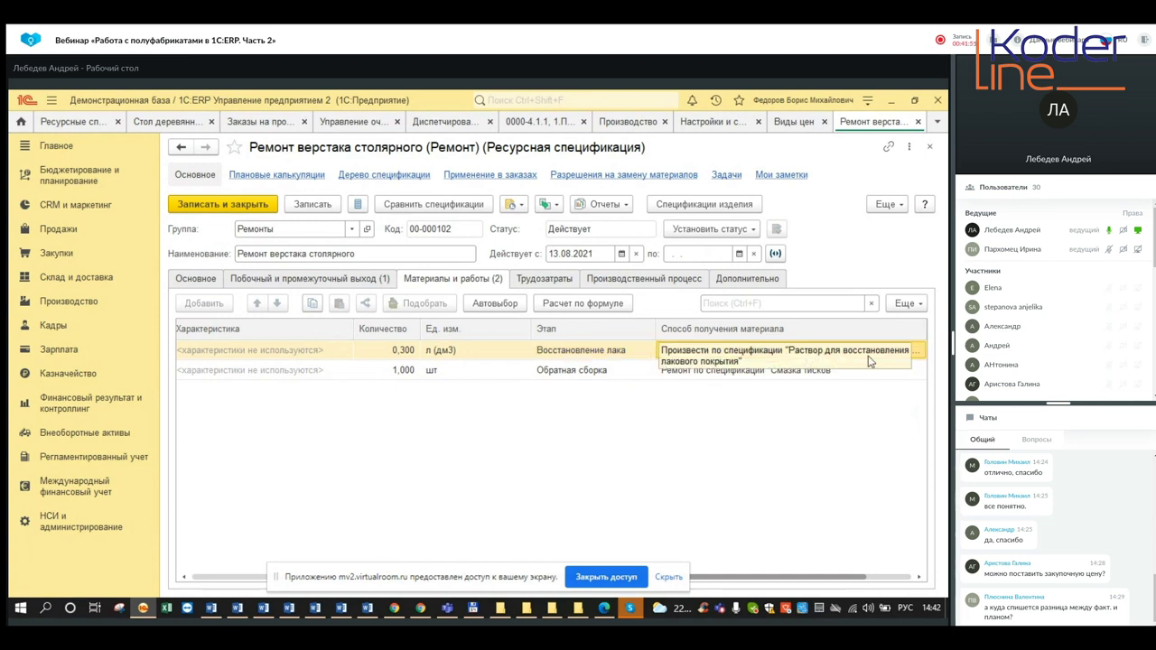
pyautogui.click(930, 149)
# Review the materials and output product of the "Раствор для восстановления лакового покрытия" specification, then close it.
pyautogui.click(339, 293)
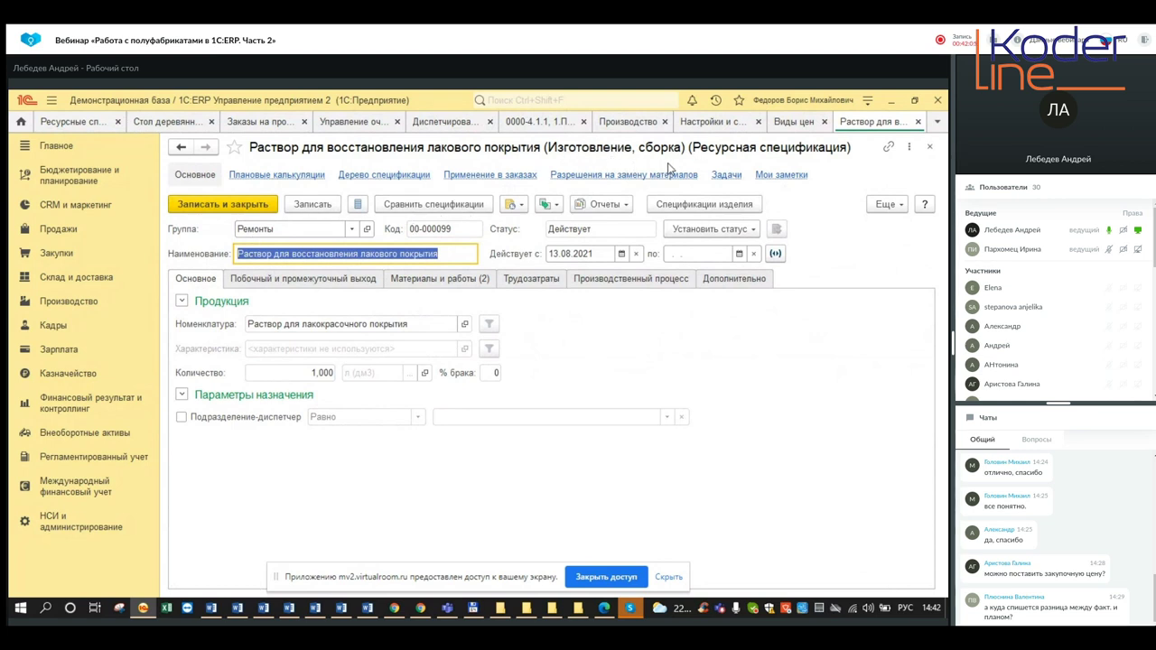
pyautogui.click(439, 280)
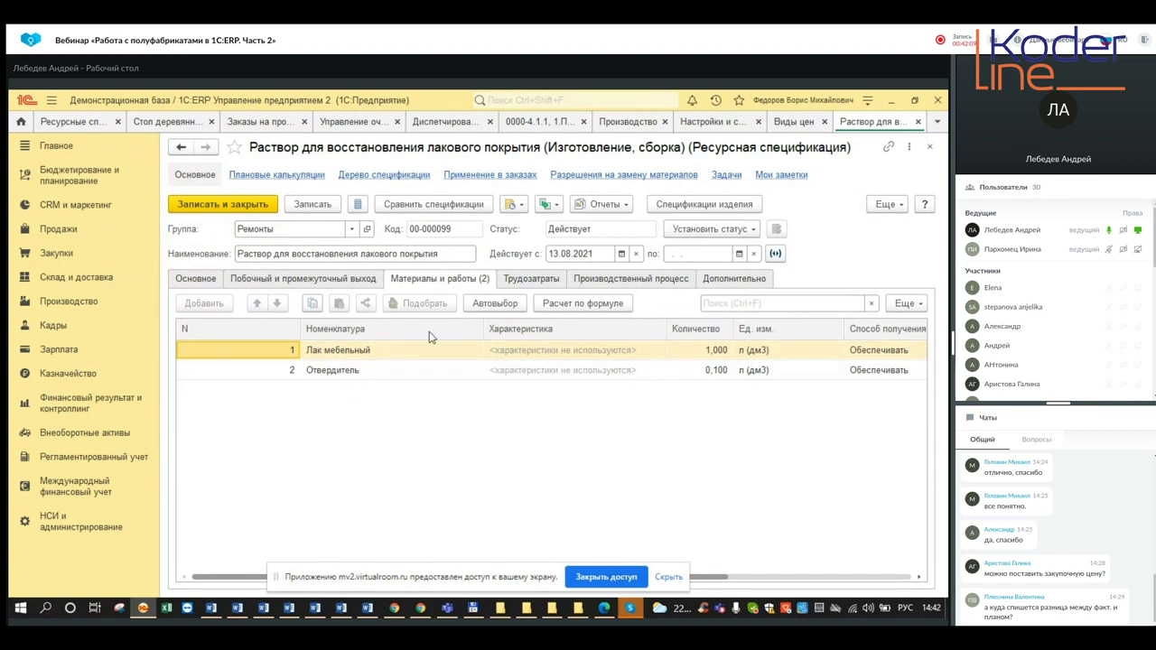
pyautogui.click(188, 280)
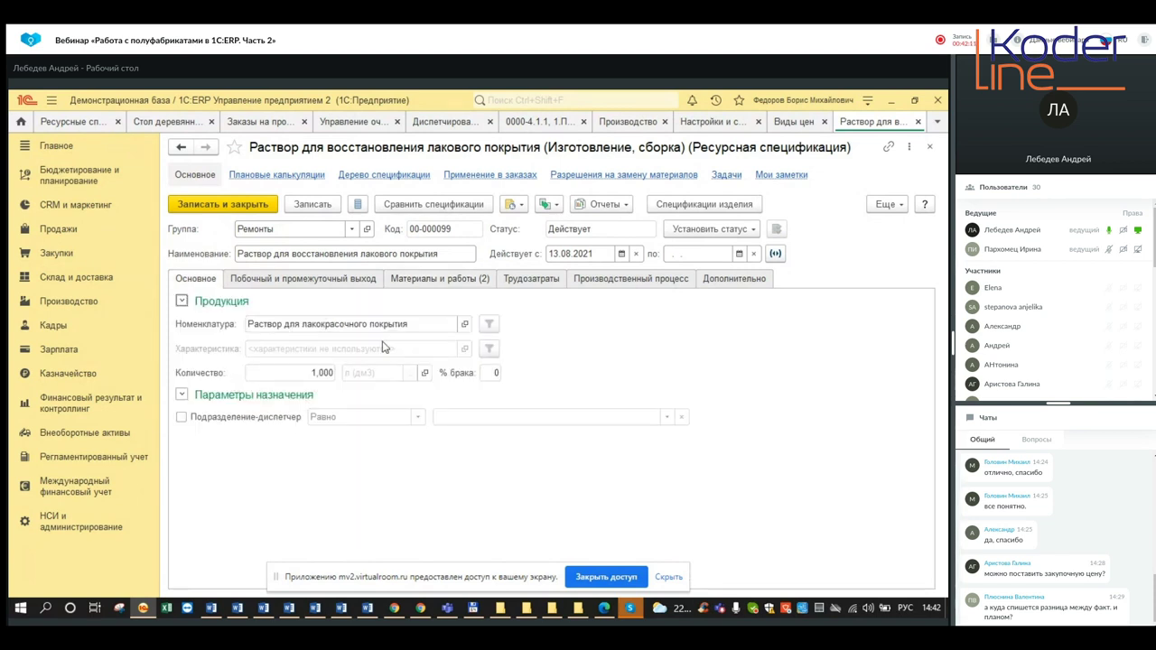
pyautogui.click(917, 122)
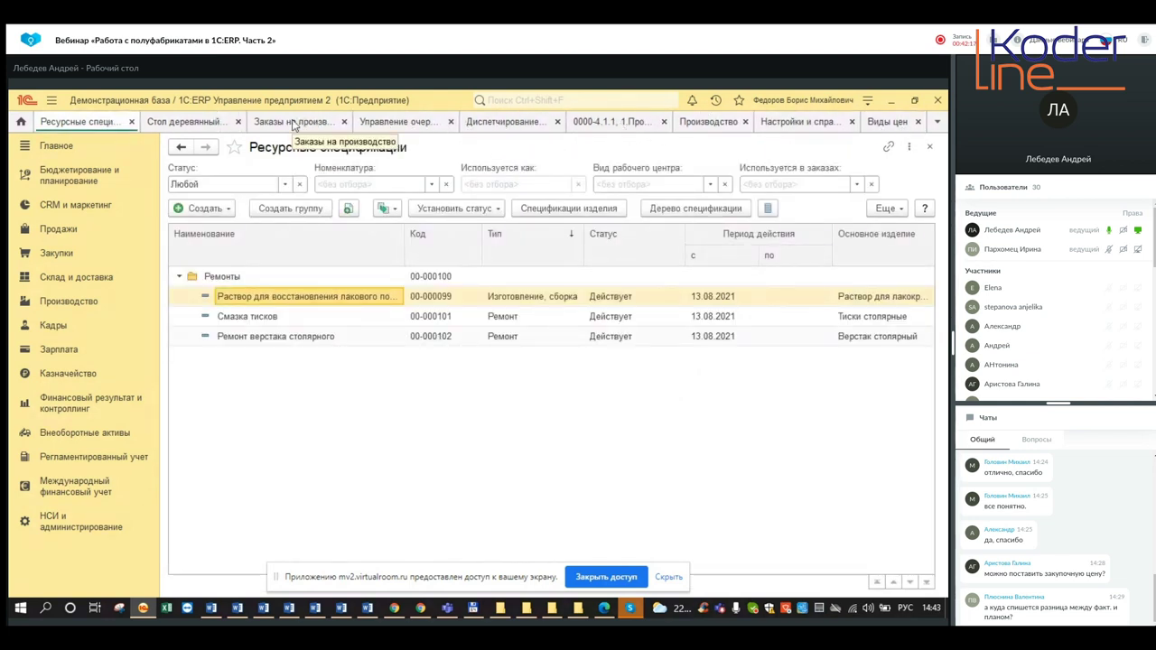
# From stage dispatching, review the output rows and main data of the solution preparation stage, then close it.
pyautogui.click(493, 124)
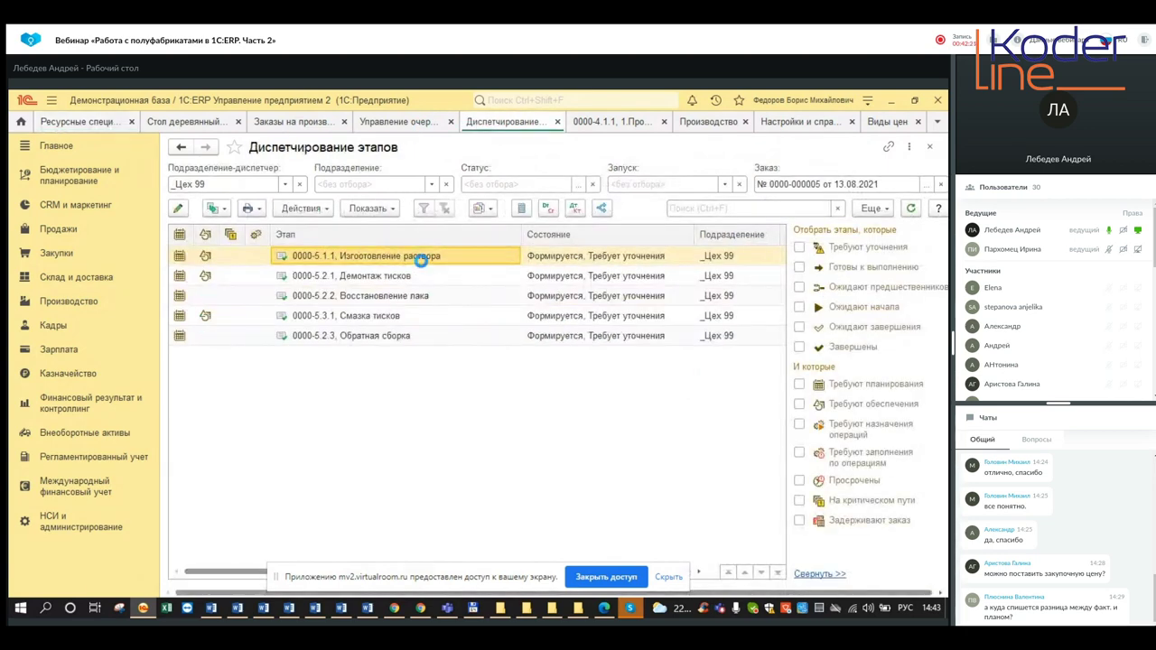
pyautogui.doubleClick(421, 258)
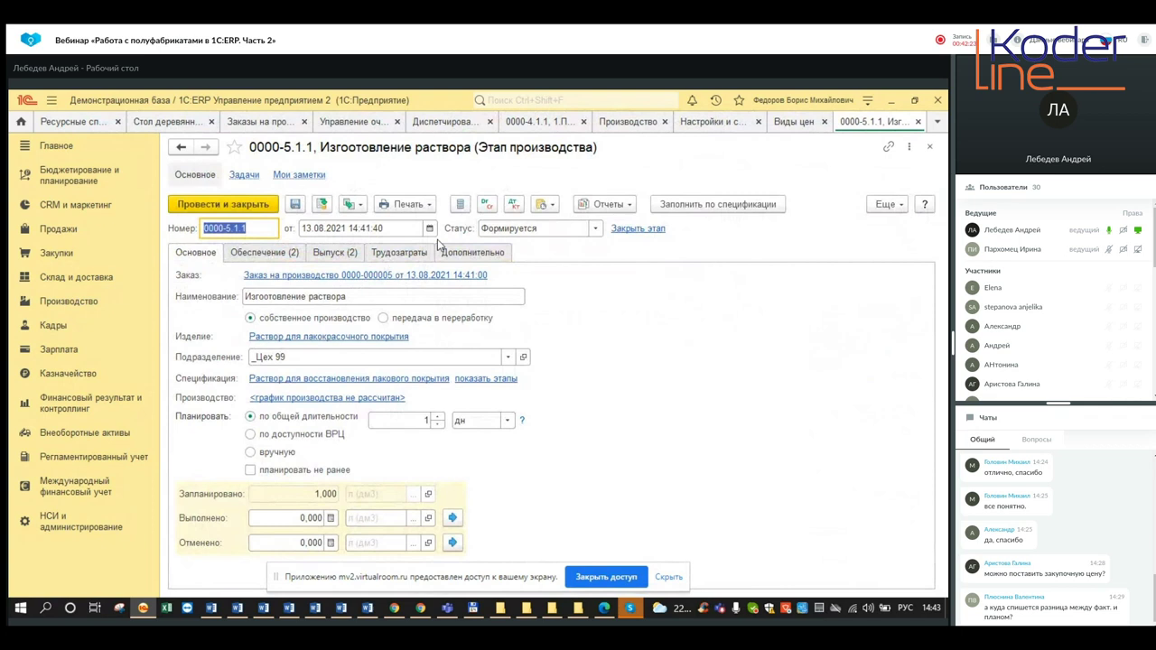
pyautogui.click(344, 254)
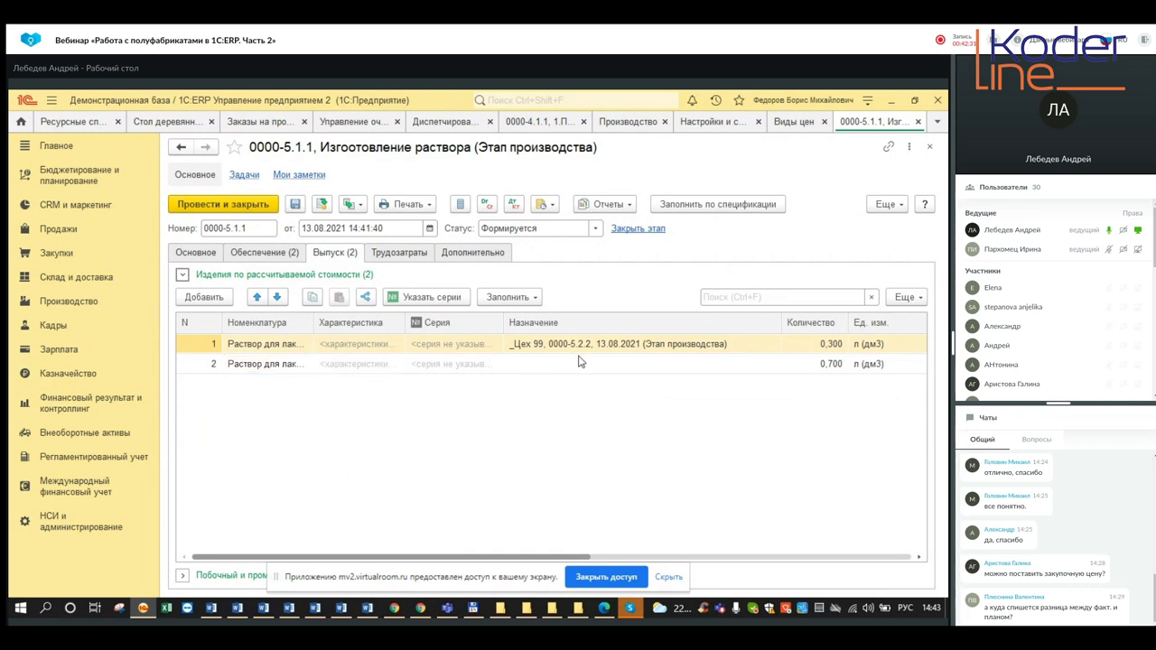
pyautogui.click(640, 350)
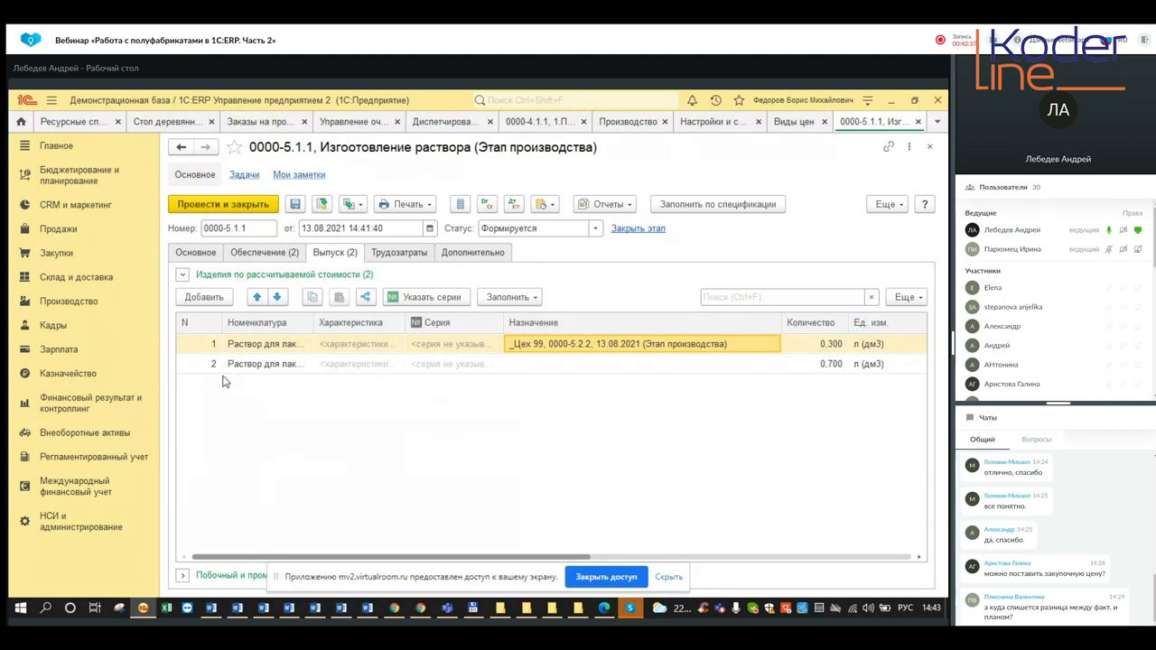
pyautogui.click(204, 256)
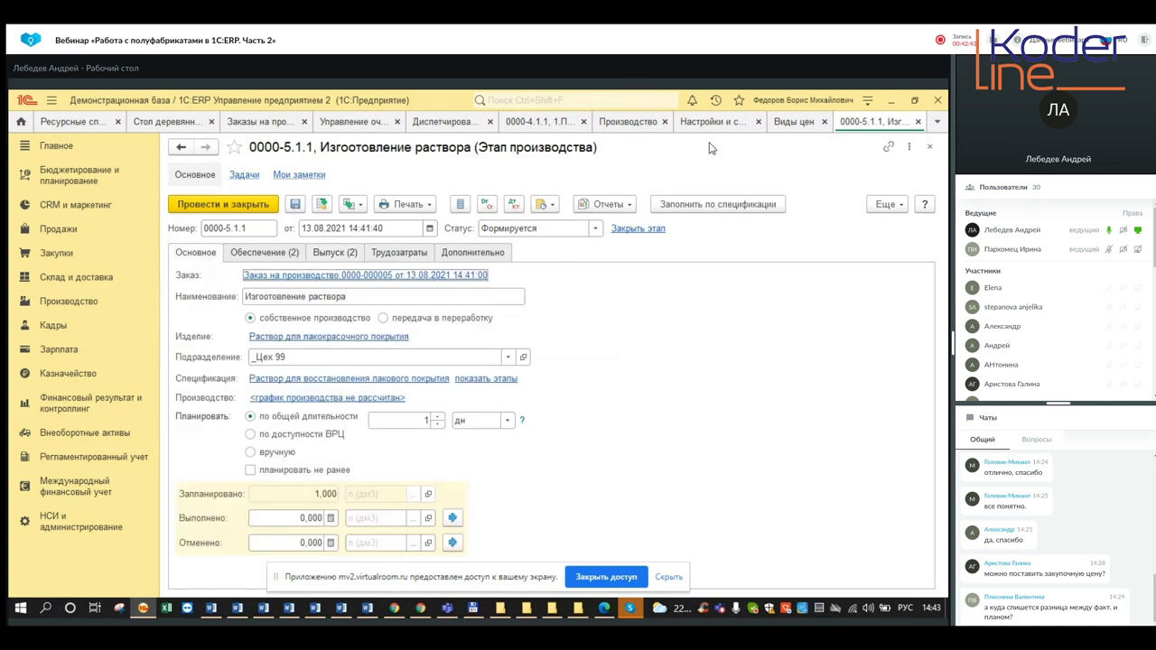
pyautogui.click(918, 122)
# Review the supply and output, including the price and cost columns, of the "Демонтаж тисков" stage, then close it.
pyautogui.click(379, 283)
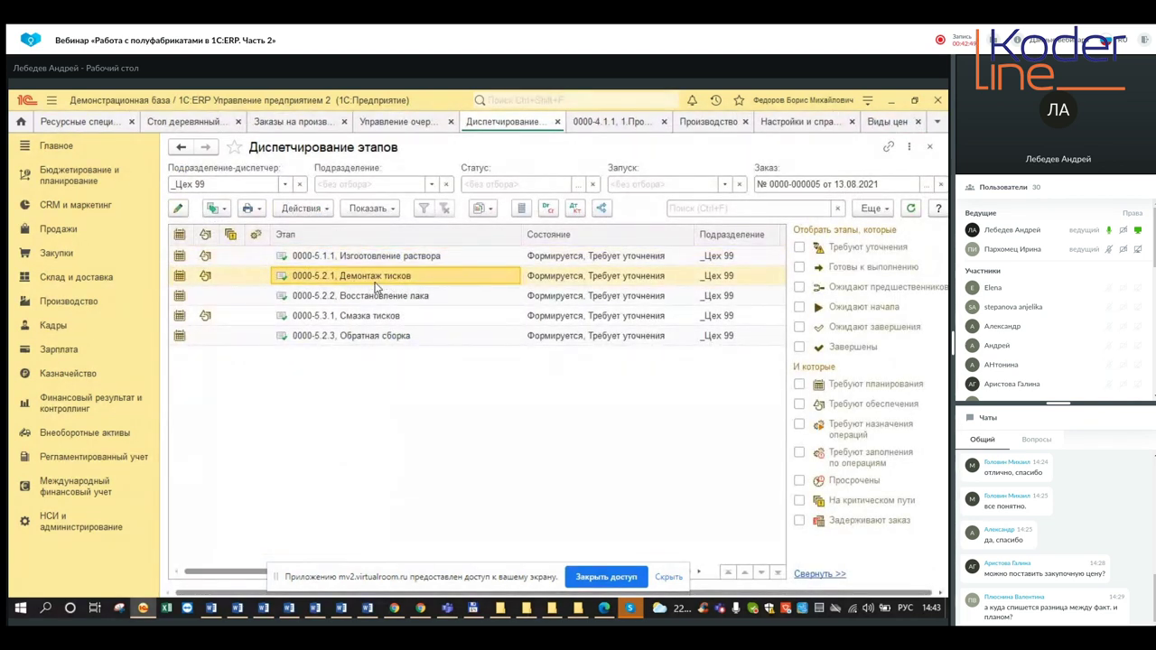
pyautogui.doubleClick(374, 282)
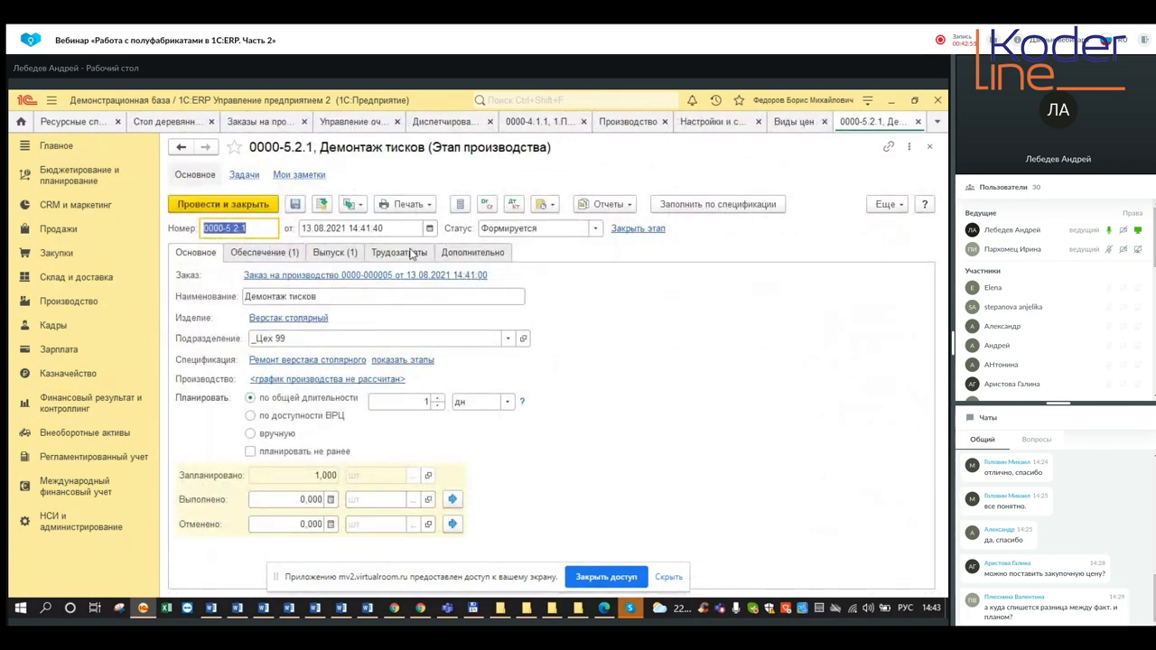
pyautogui.click(285, 257)
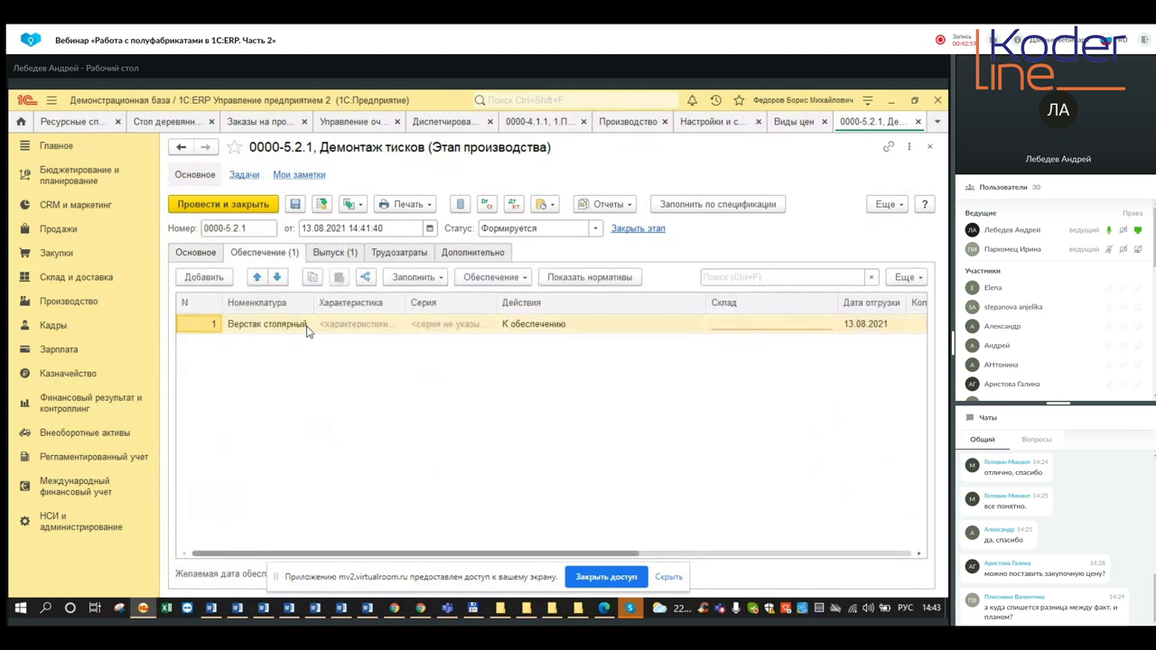
pyautogui.click(335, 254)
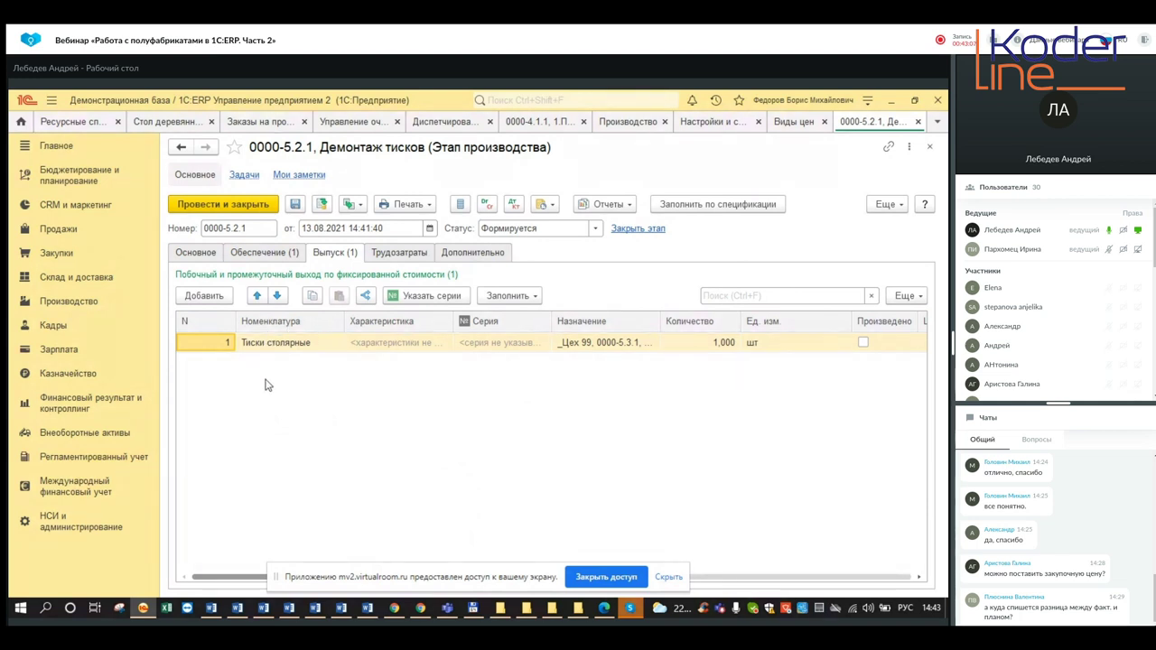
pyautogui.moveTo(247, 585); pyautogui.dragTo(454, 580)
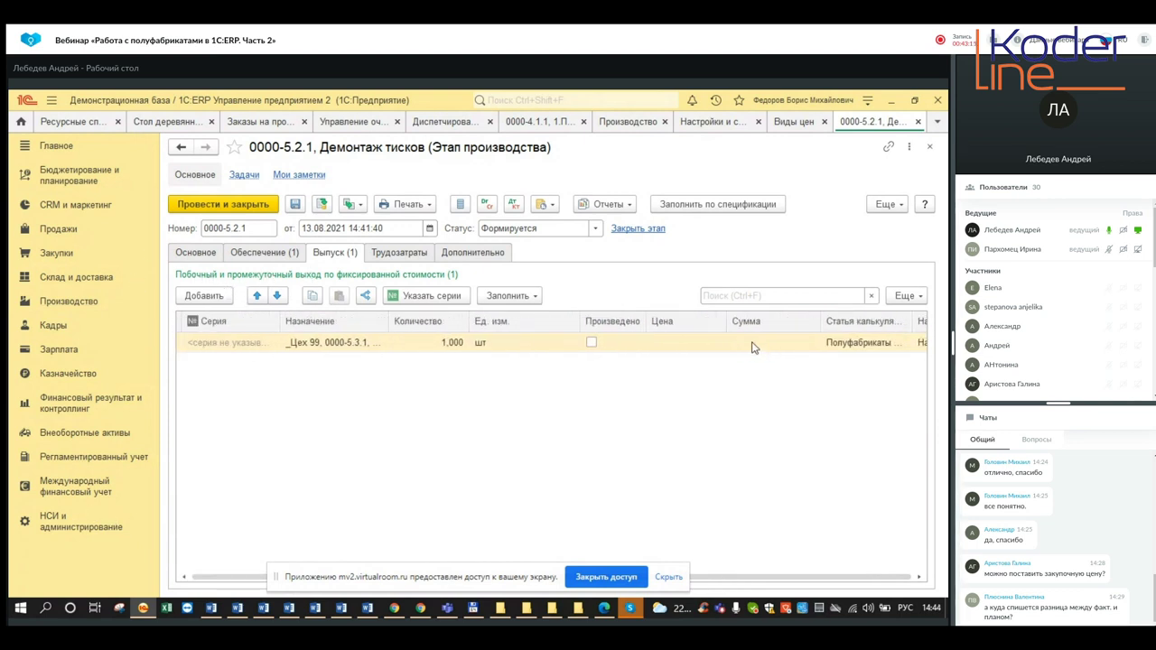
pyautogui.click(929, 147)
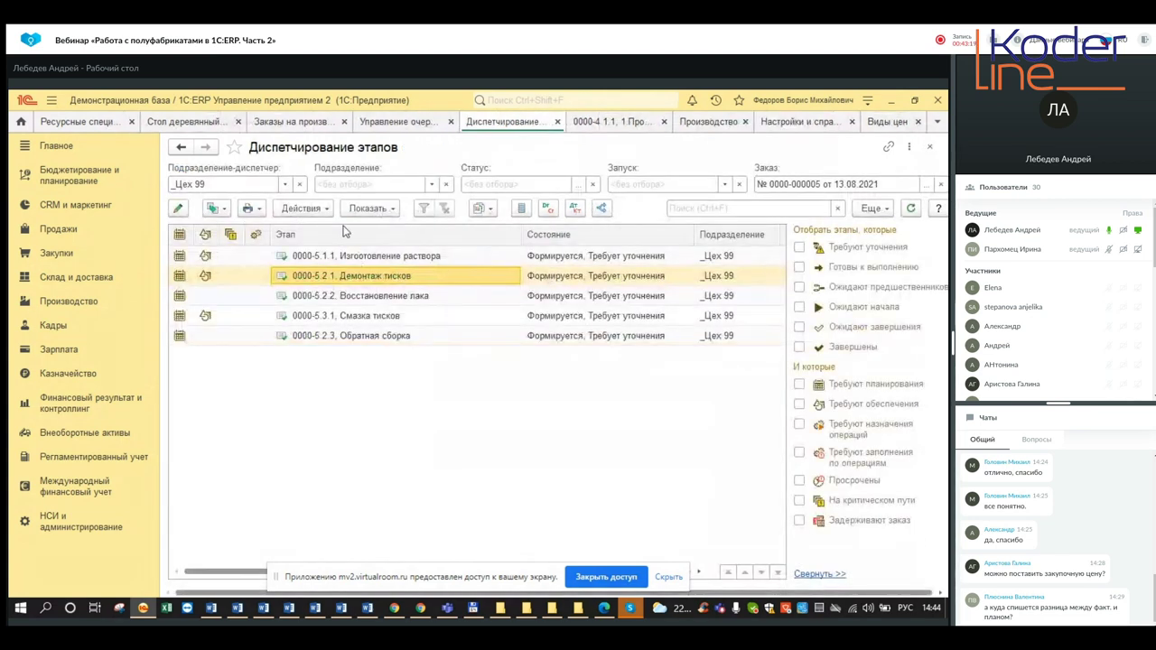
# Review the supplied materials and output of the "Восстановление лака" stage, then close it.
pyautogui.click(366, 301)
pyautogui.doubleClick(375, 300)
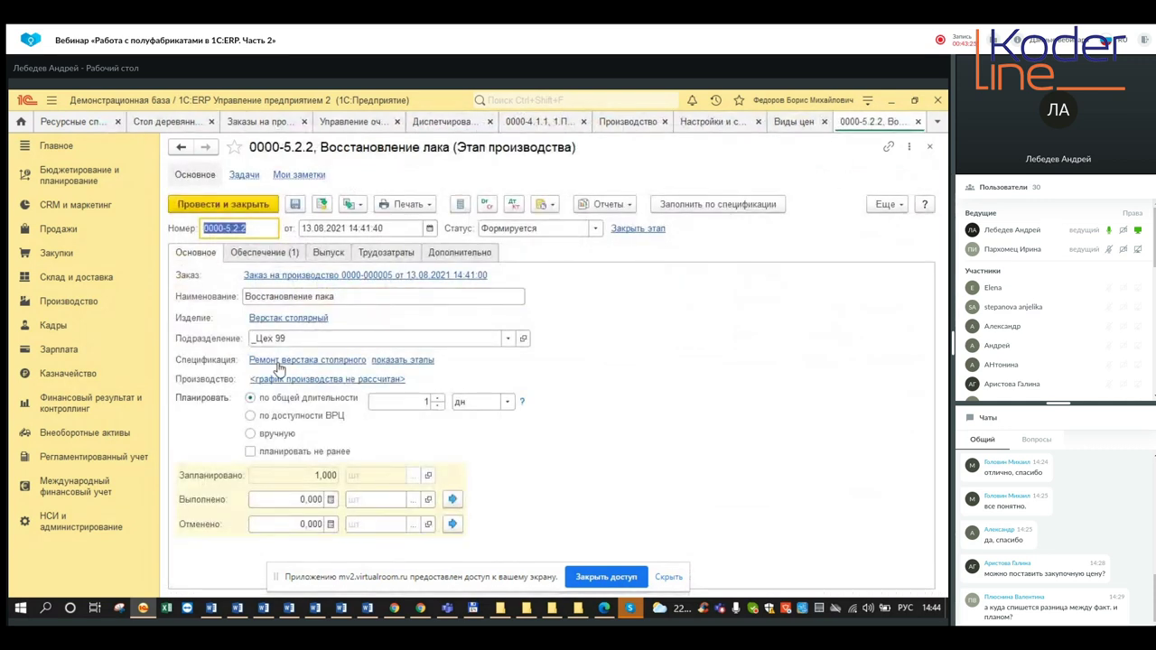
pyautogui.click(266, 255)
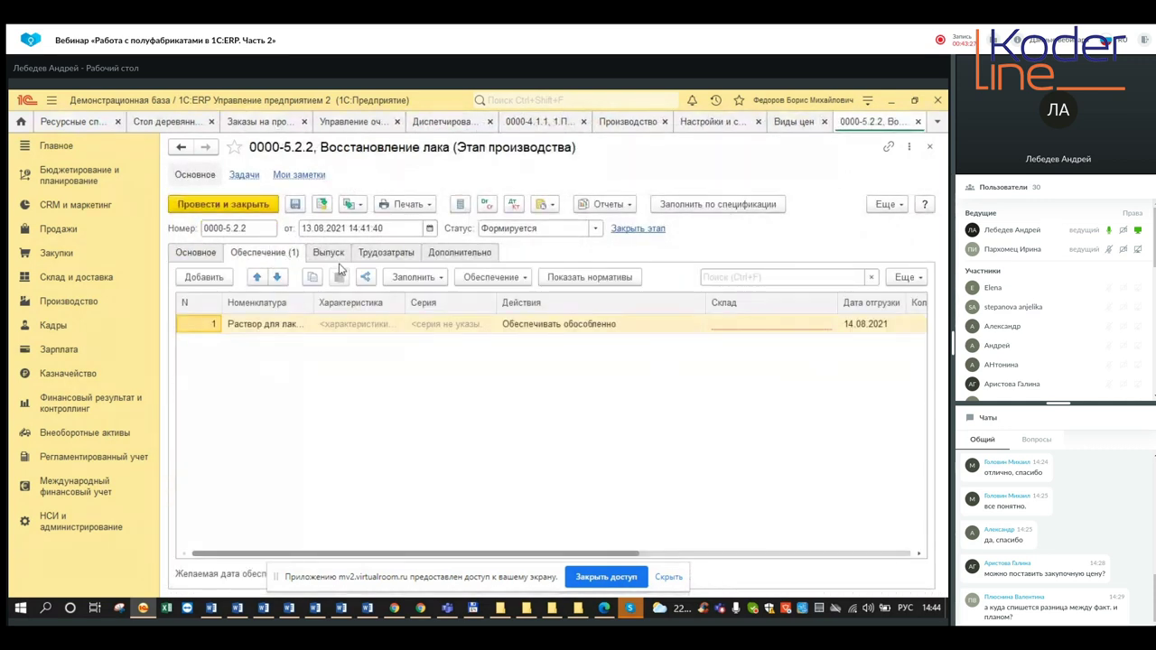
pyautogui.click(285, 322)
pyautogui.click(330, 257)
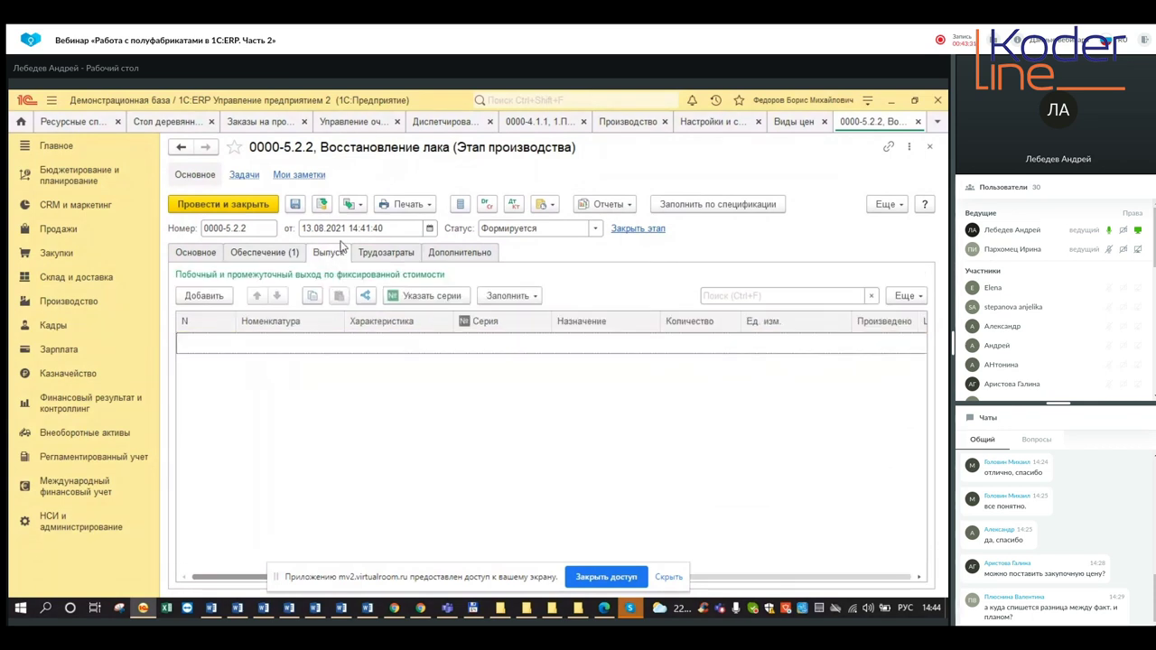
pyautogui.click(930, 147)
# From stage dispatching, review the output and supplied materials of the "Смазка тисков" stage, then close it.
pyautogui.click(362, 316)
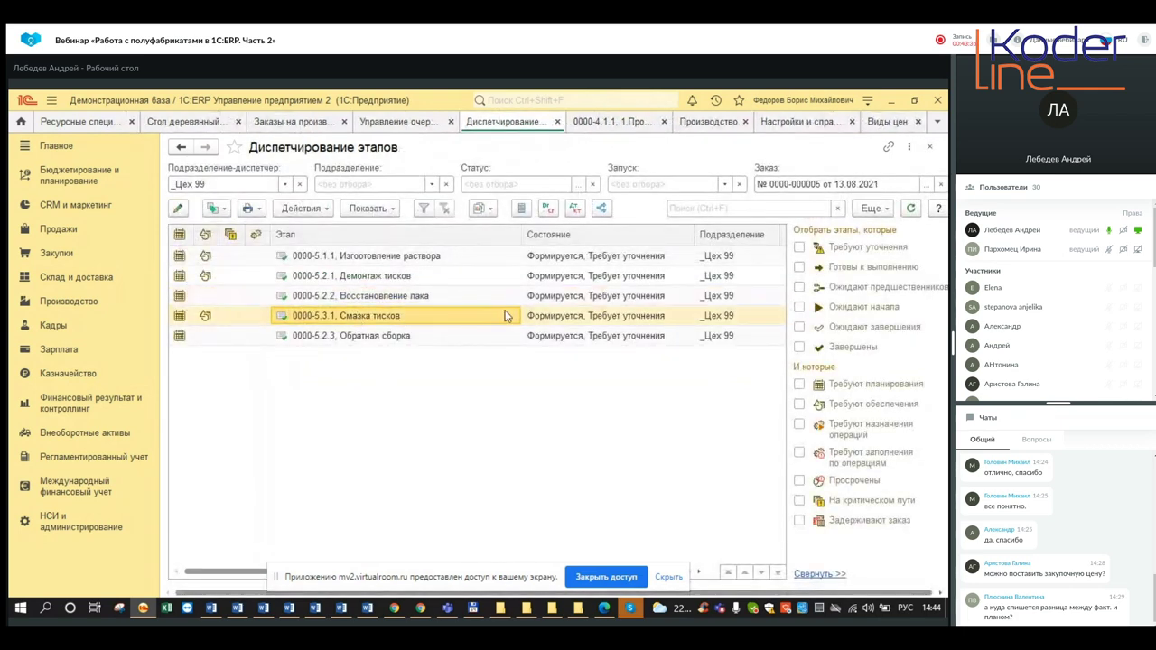
pyautogui.doubleClick(362, 318)
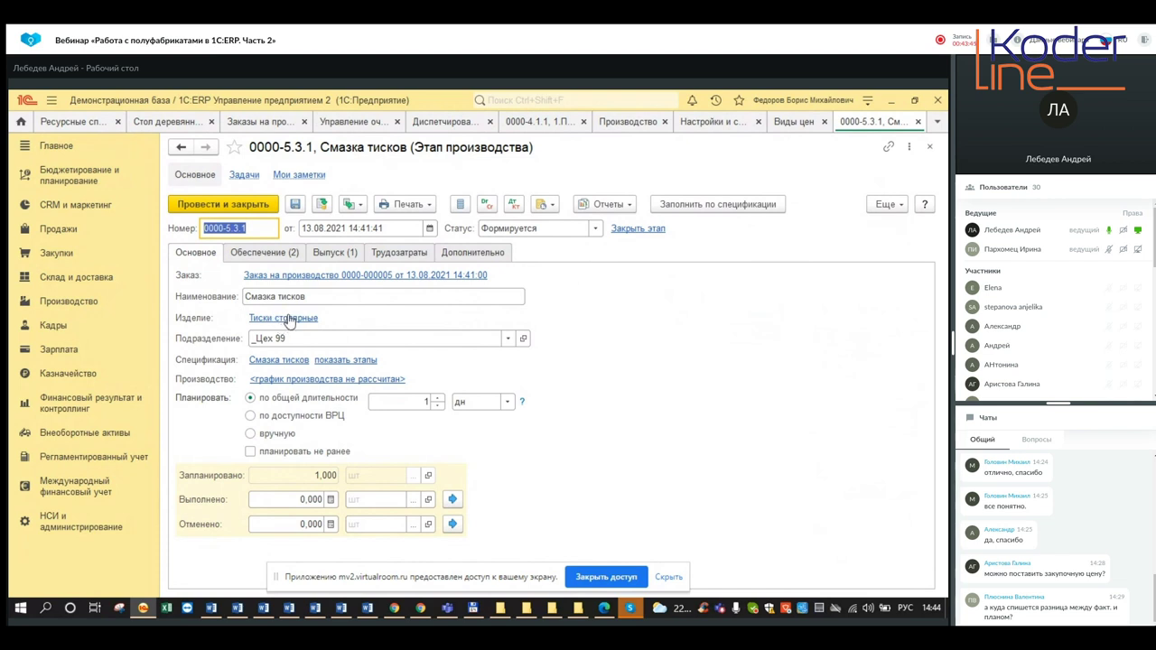
pyautogui.click(331, 254)
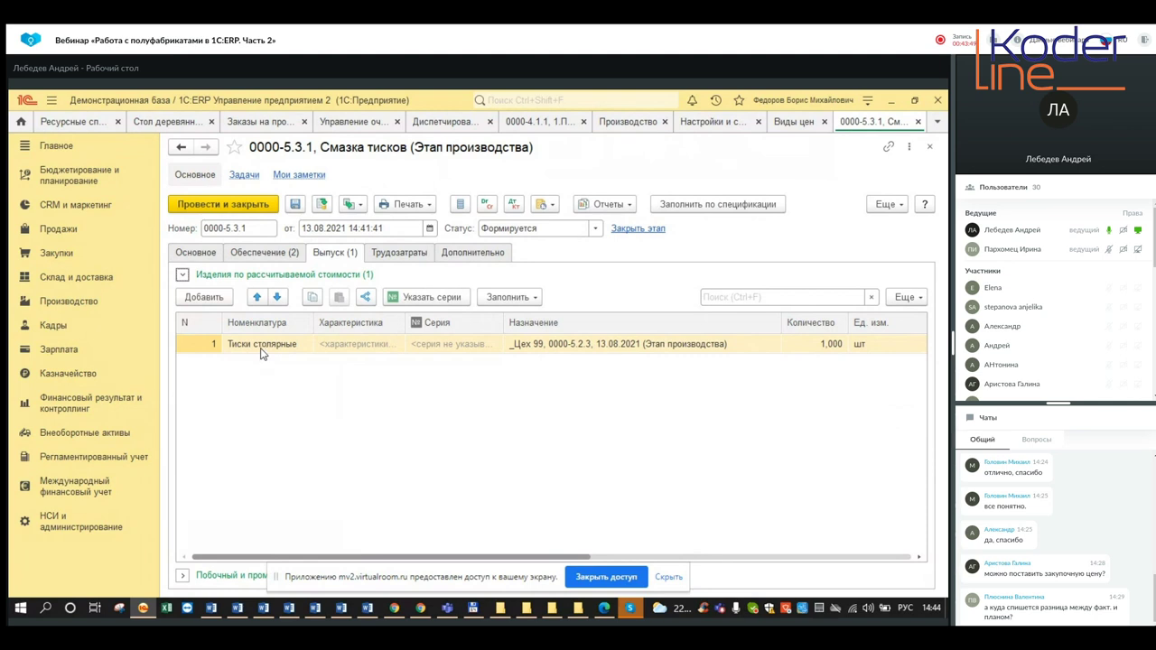
pyautogui.click(271, 255)
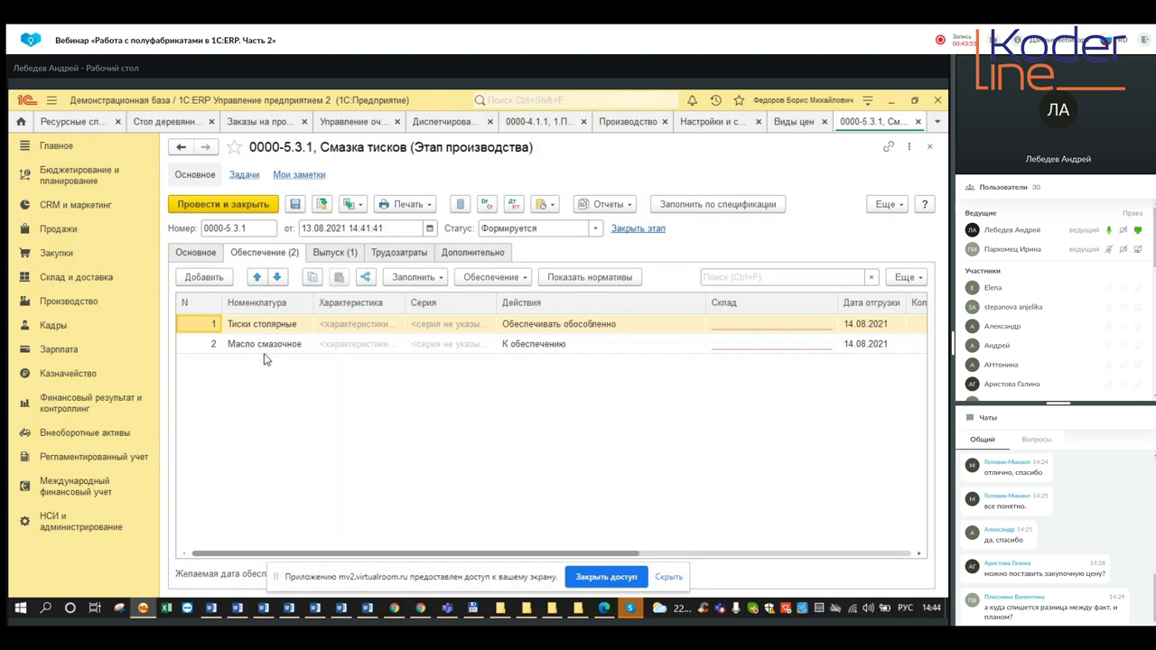
pyautogui.click(322, 254)
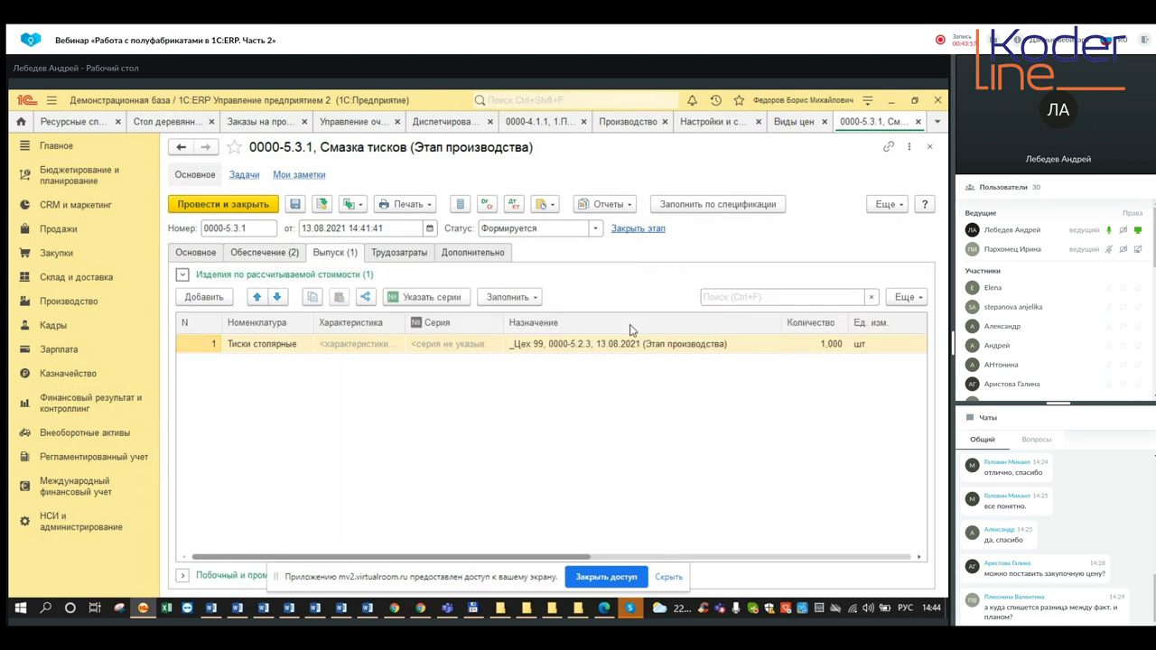
pyautogui.click(282, 256)
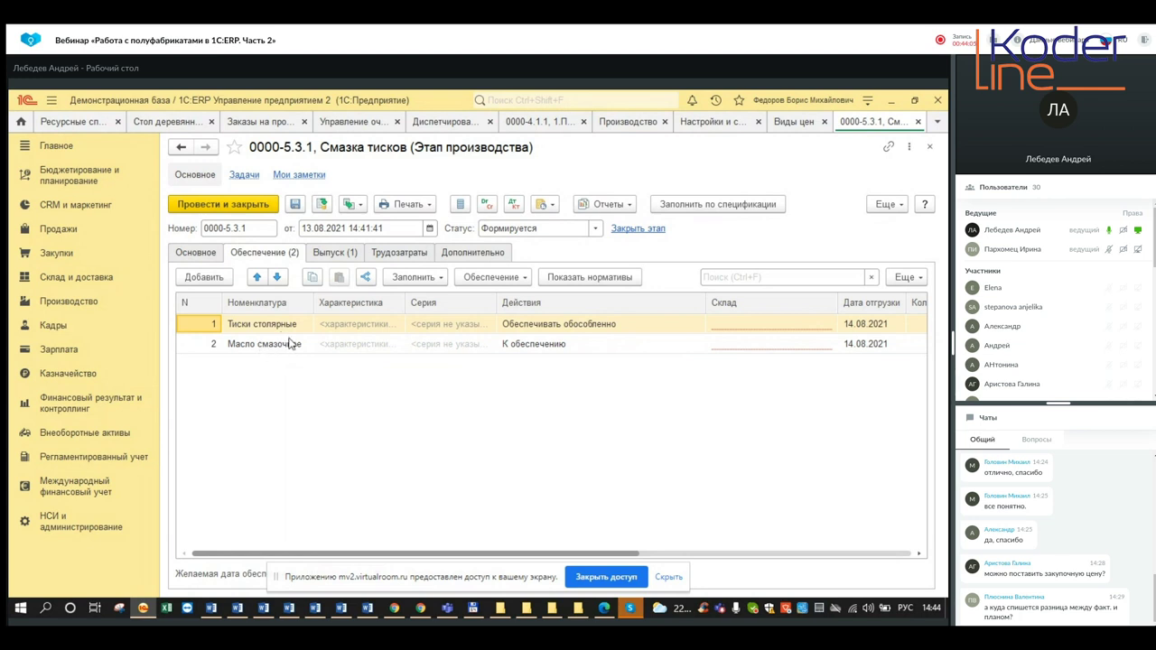
pyautogui.click(334, 253)
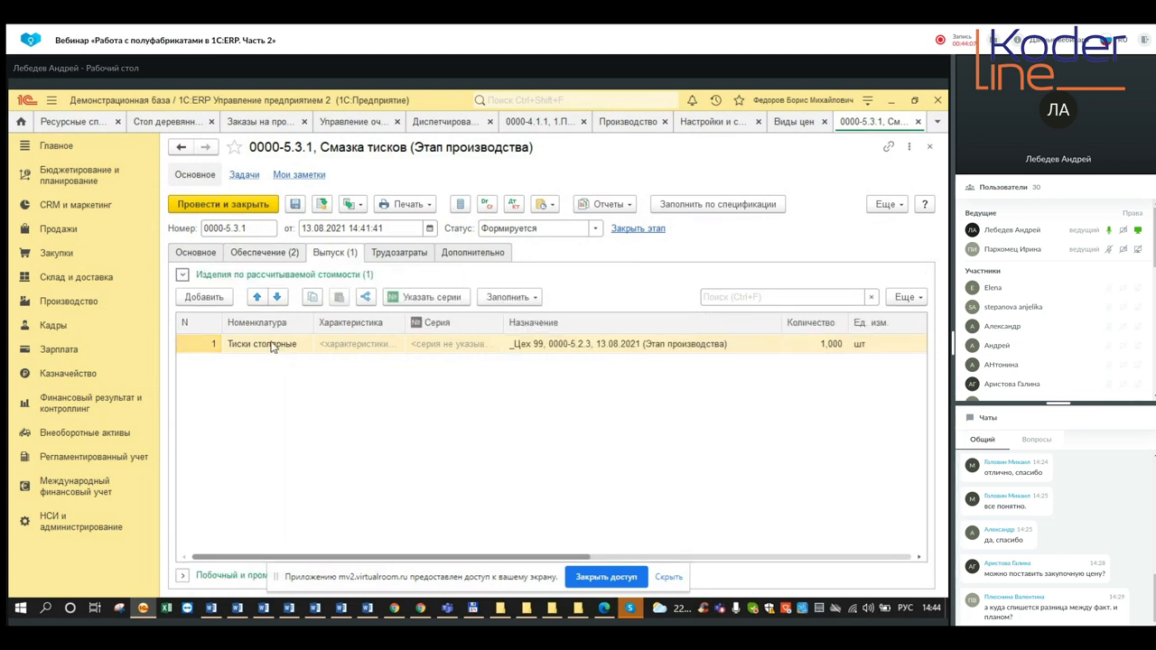
pyautogui.click(918, 121)
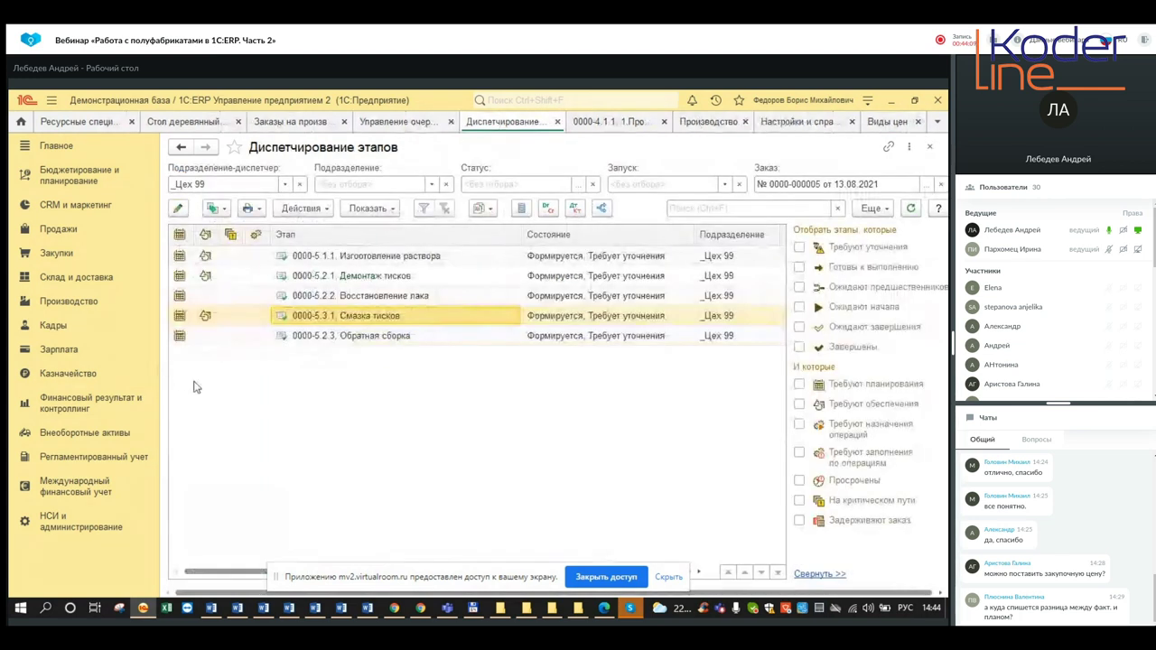
# Review the supply and output of the "Обратная сборка" stage, then close it.
pyautogui.click(364, 336)
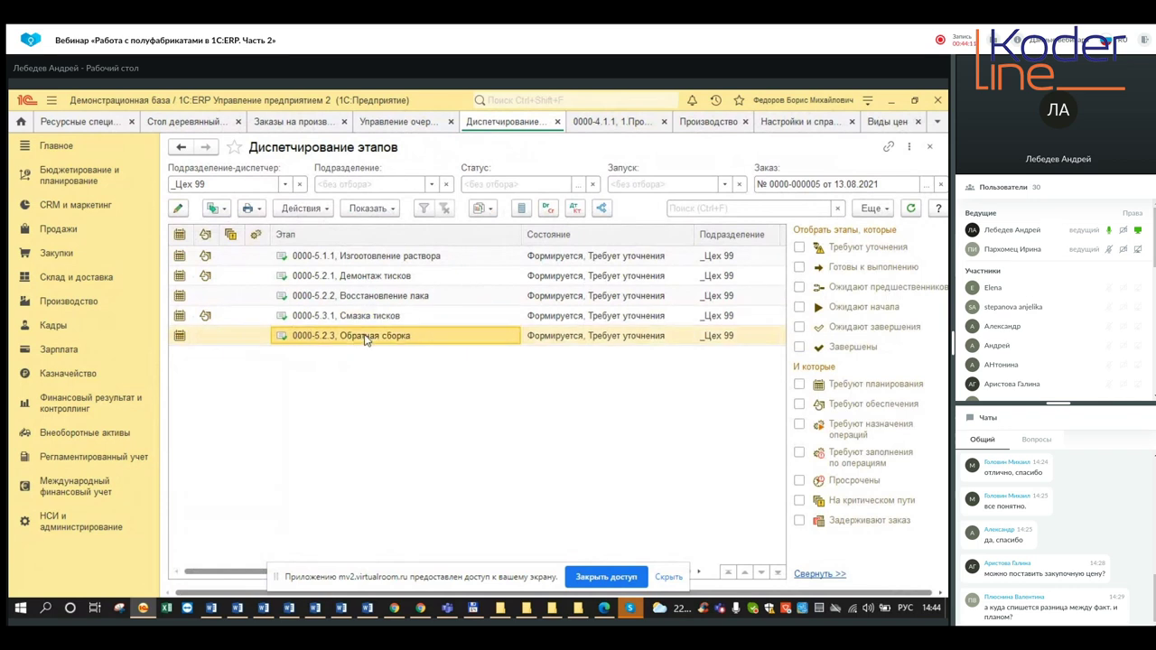
pyautogui.doubleClick(364, 335)
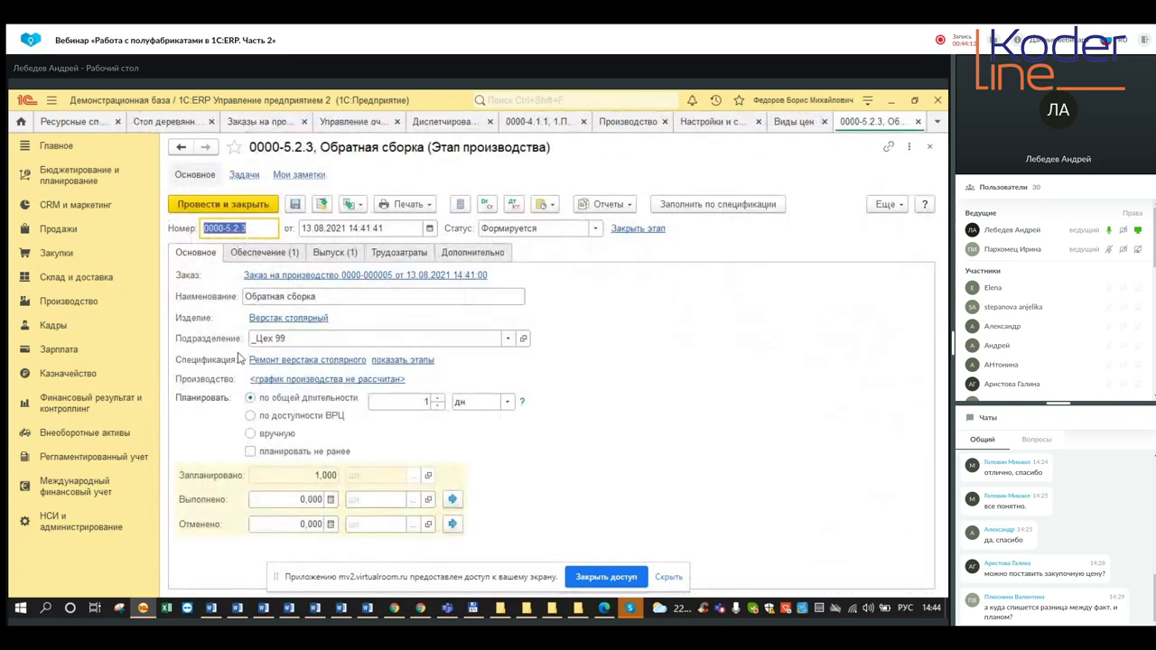
pyautogui.click(264, 253)
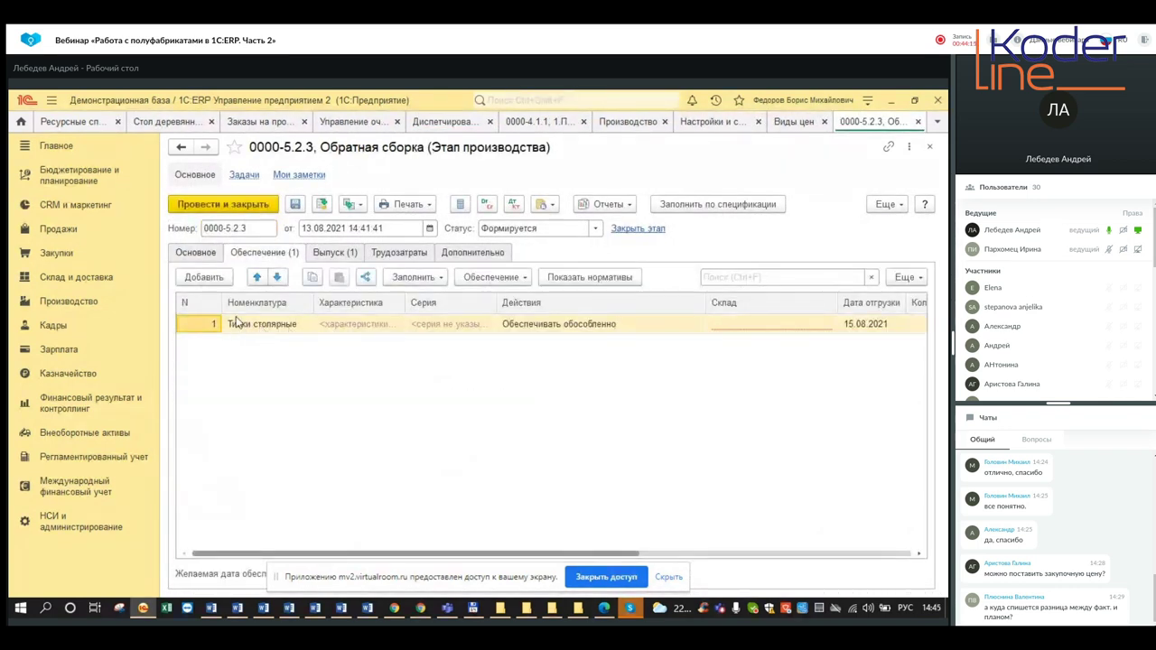
pyautogui.click(343, 255)
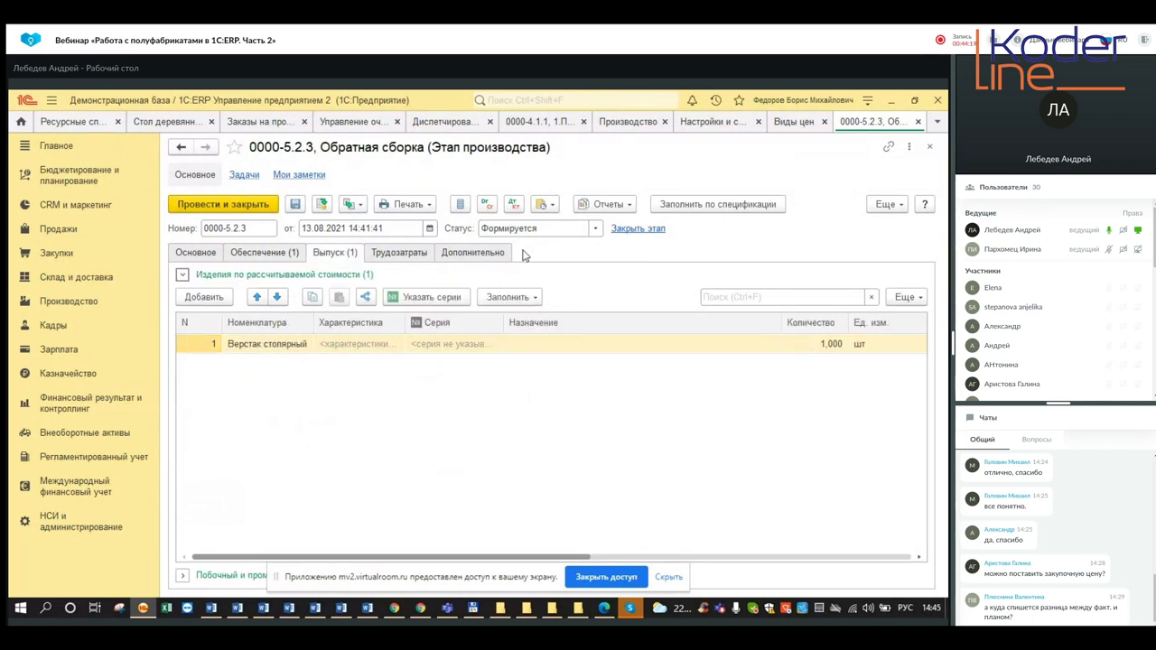
pyautogui.click(917, 122)
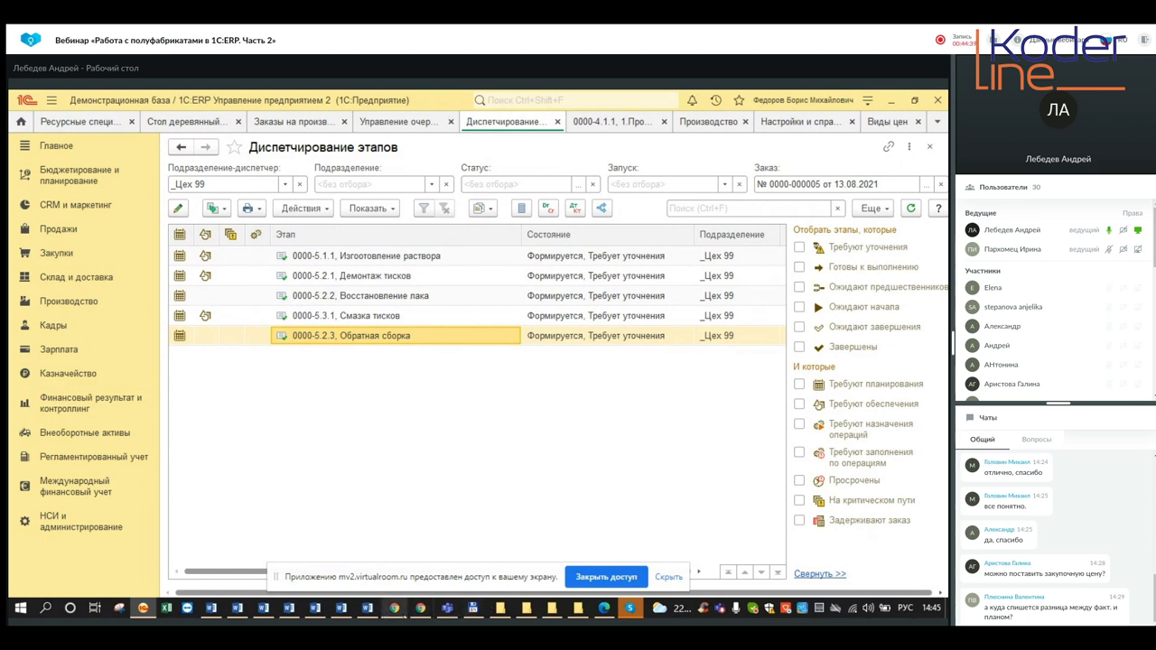
# Switch to the webinar room in the browser to read the chat, then return to 1C:ERP.
pyautogui.moveTo(420, 611)
pyautogui.click(448, 589)
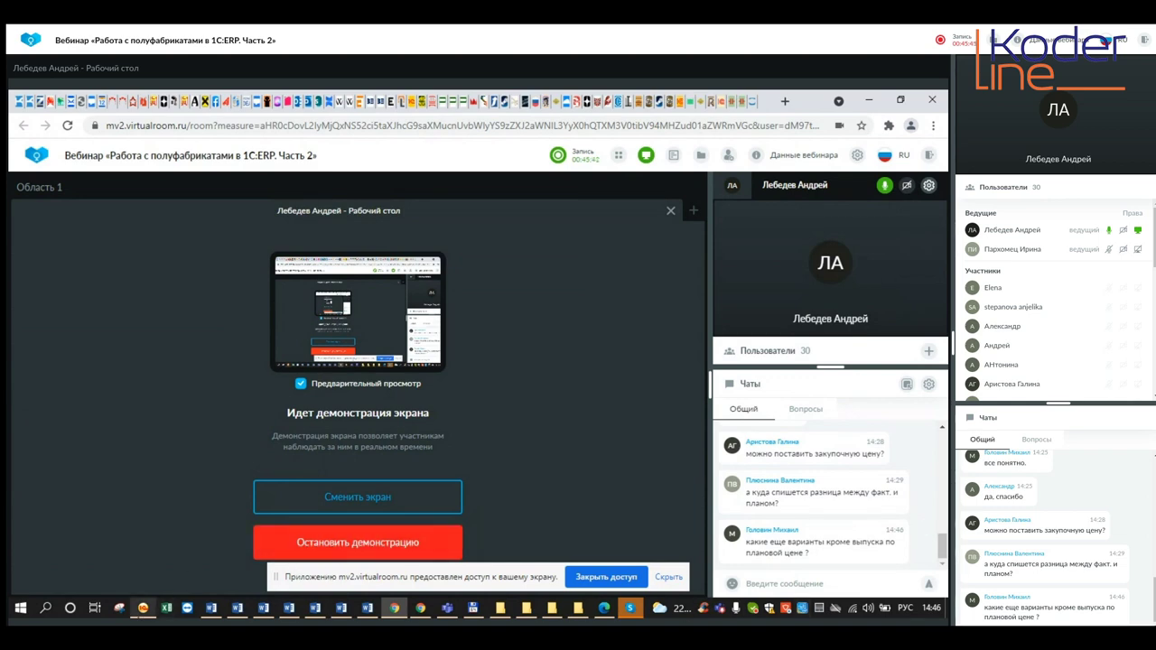
pyautogui.click(143, 608)
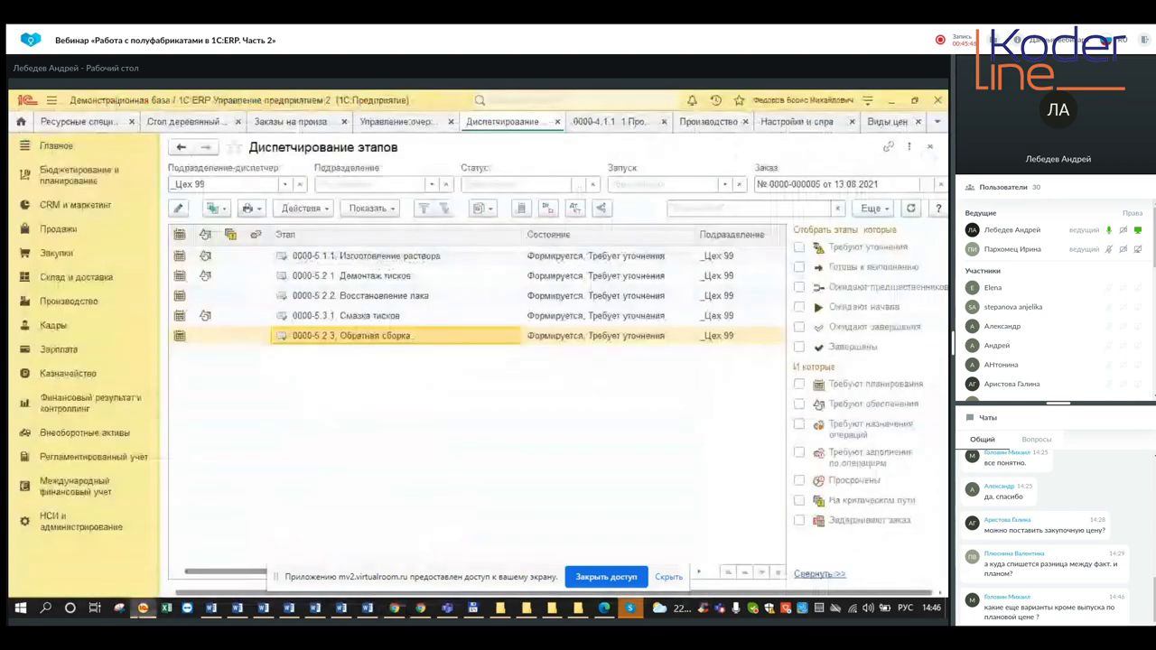
# Open the Номенклатура catalog, look through the деревообработка items and review the "Стол деревянный" item card.
pyautogui.click(69, 524)
pyautogui.click(233, 273)
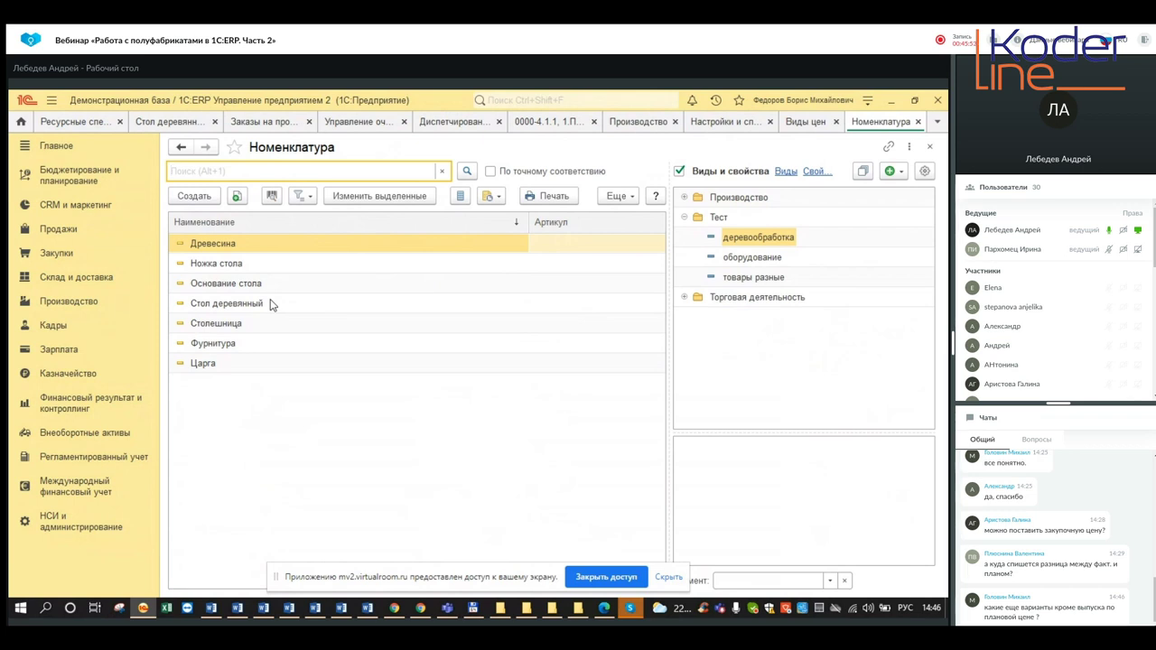
pyautogui.click(225, 309)
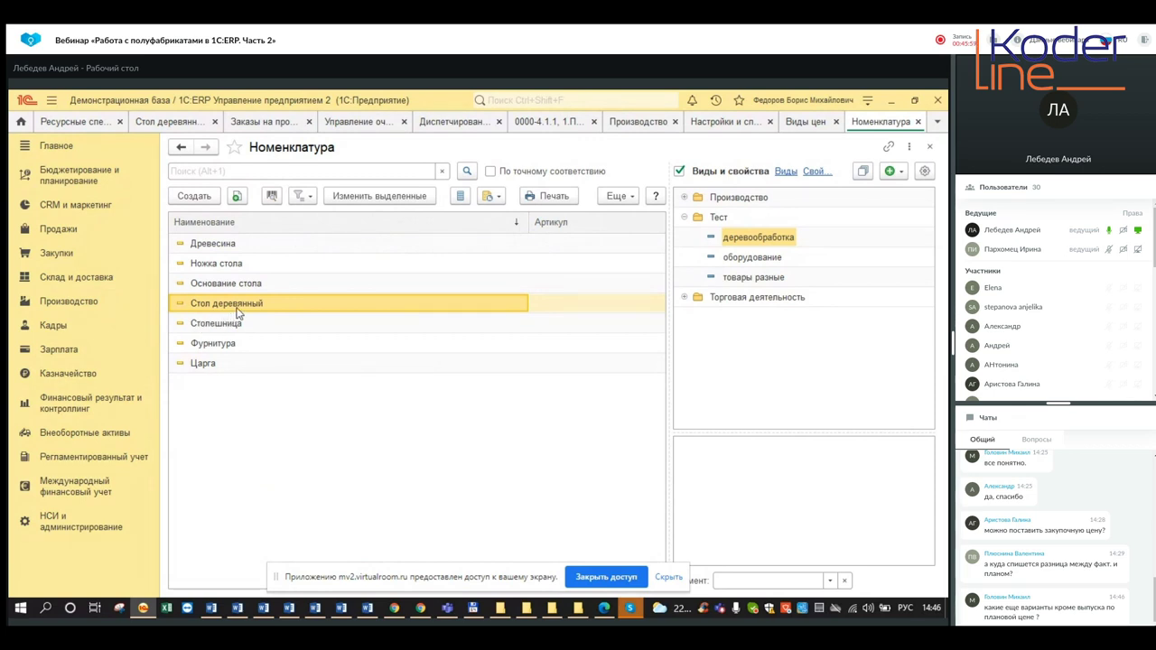
pyautogui.click(236, 251)
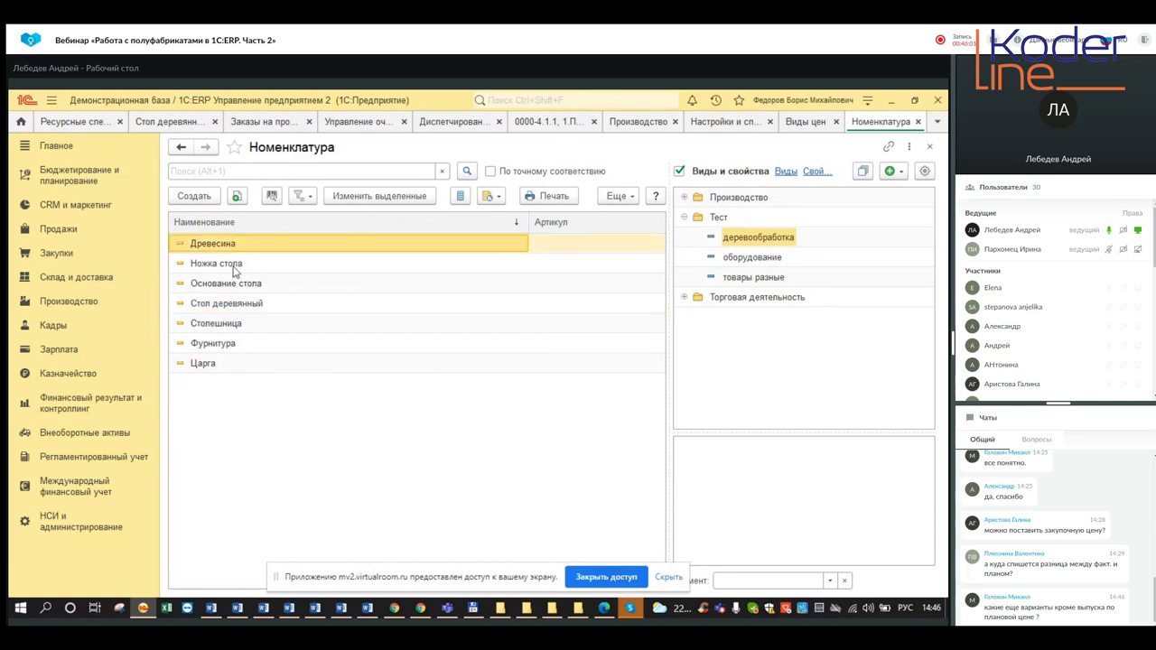
pyautogui.click(237, 268)
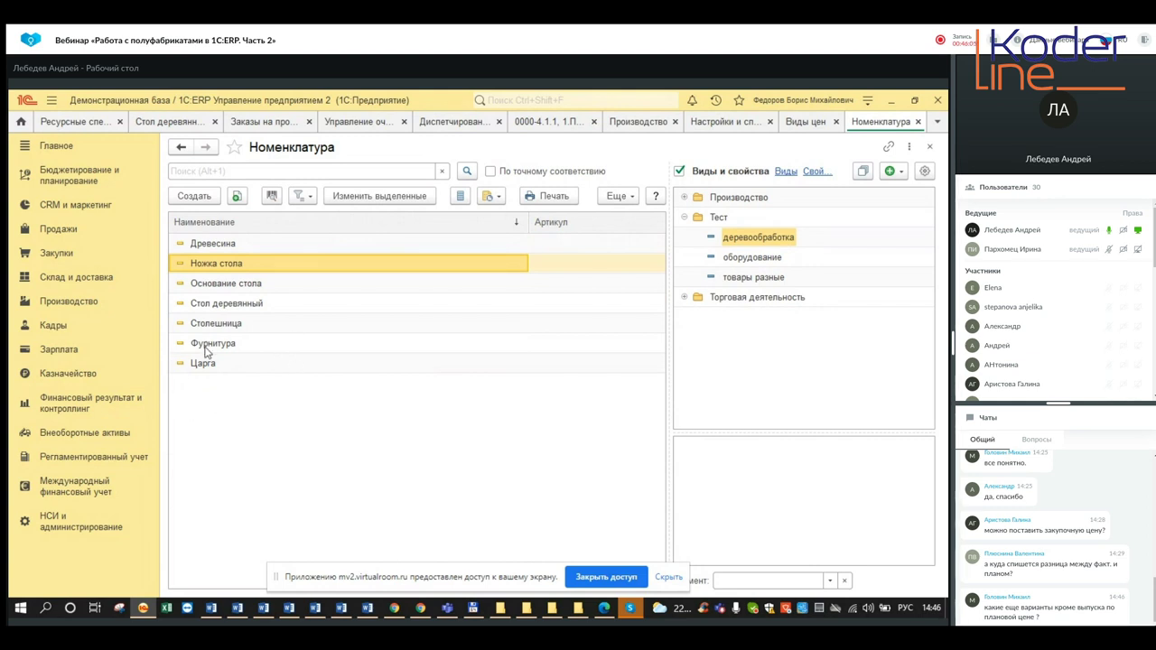
pyautogui.click(226, 303)
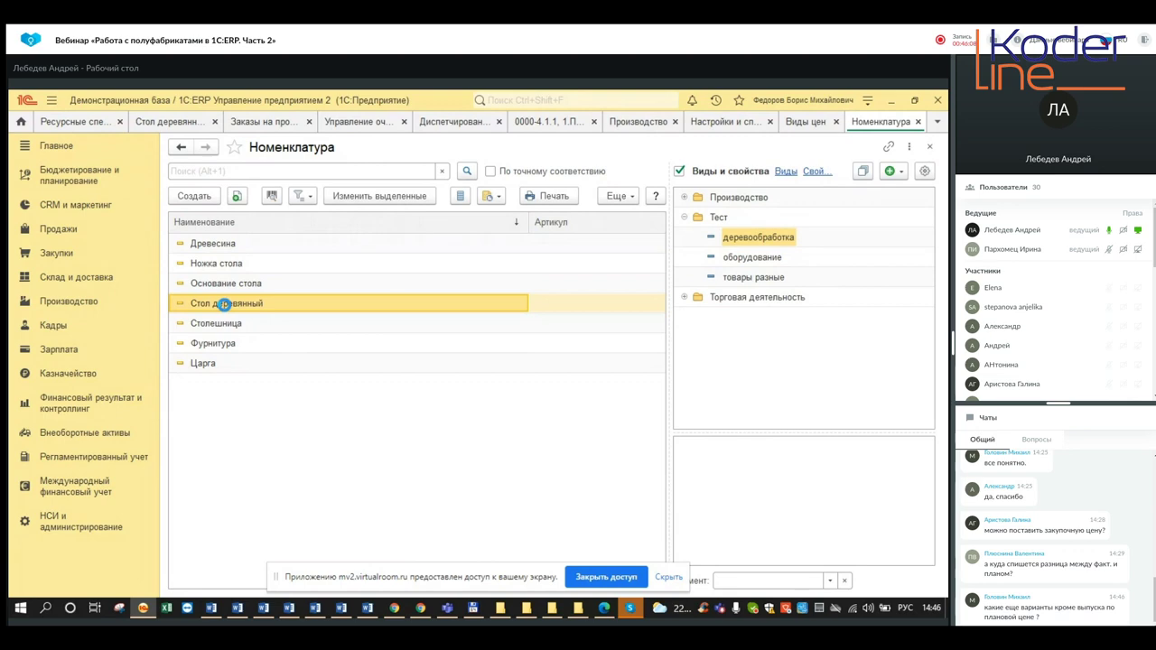
pyautogui.doubleClick(352, 304)
pyautogui.scroll(-5, 656, 392)
pyautogui.scroll(-1, 656, 392)
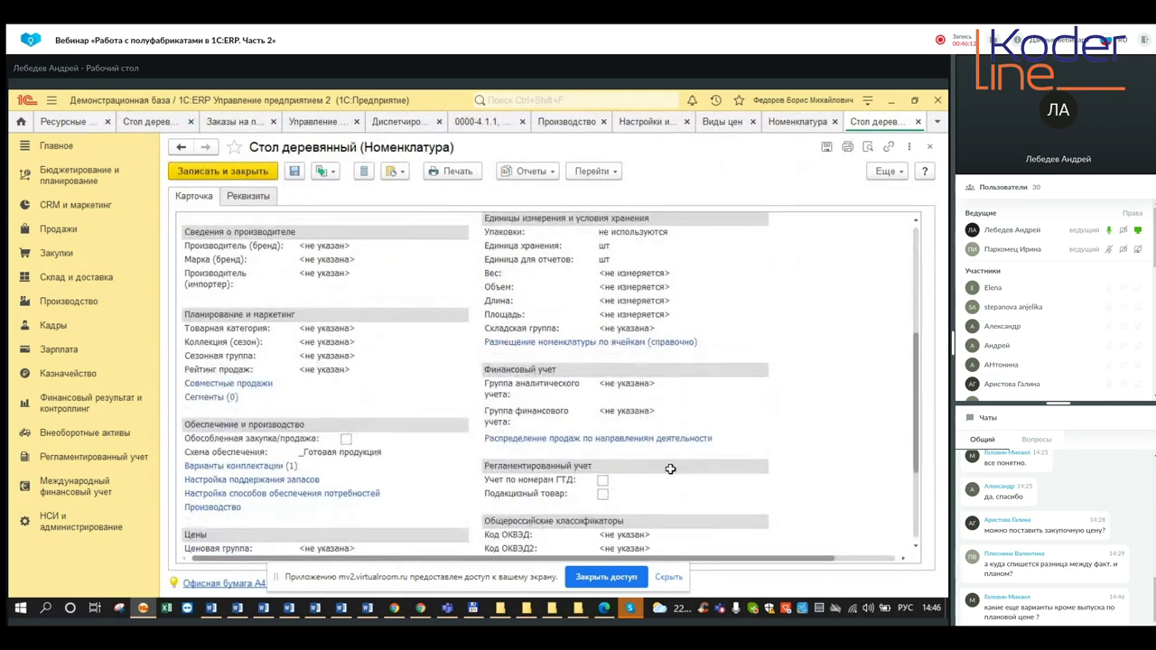
# Review the financial accounting groups available for "Стол деревянный" without choosing one, and expand its supply and production settings.
pyautogui.click(623, 412)
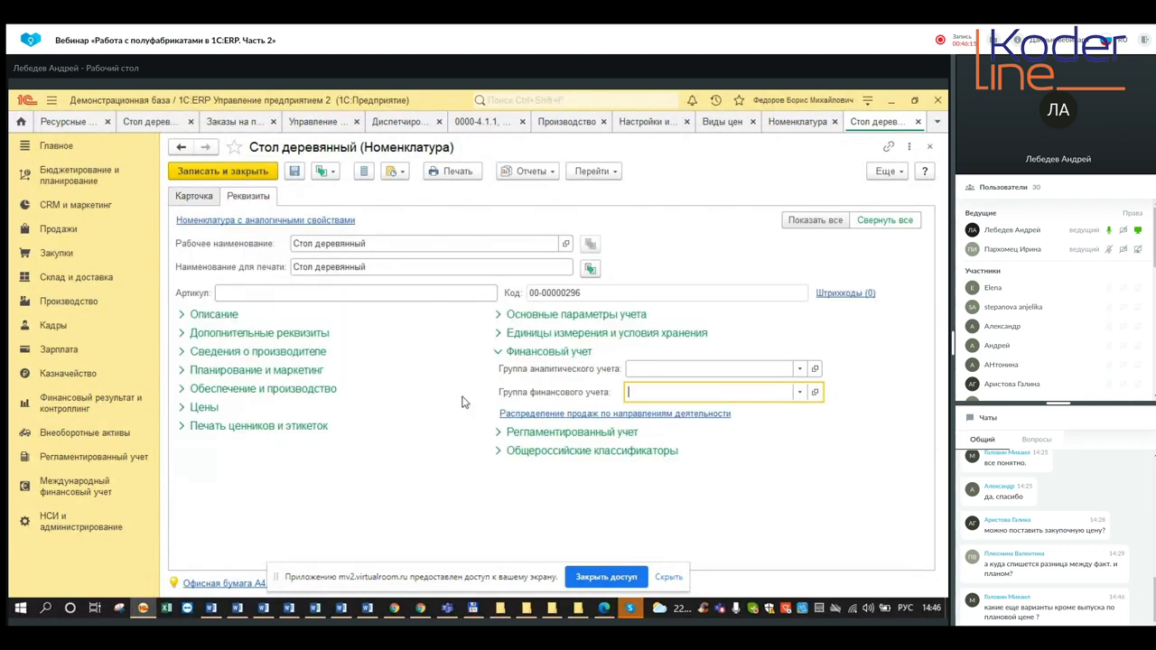
pyautogui.click(799, 392)
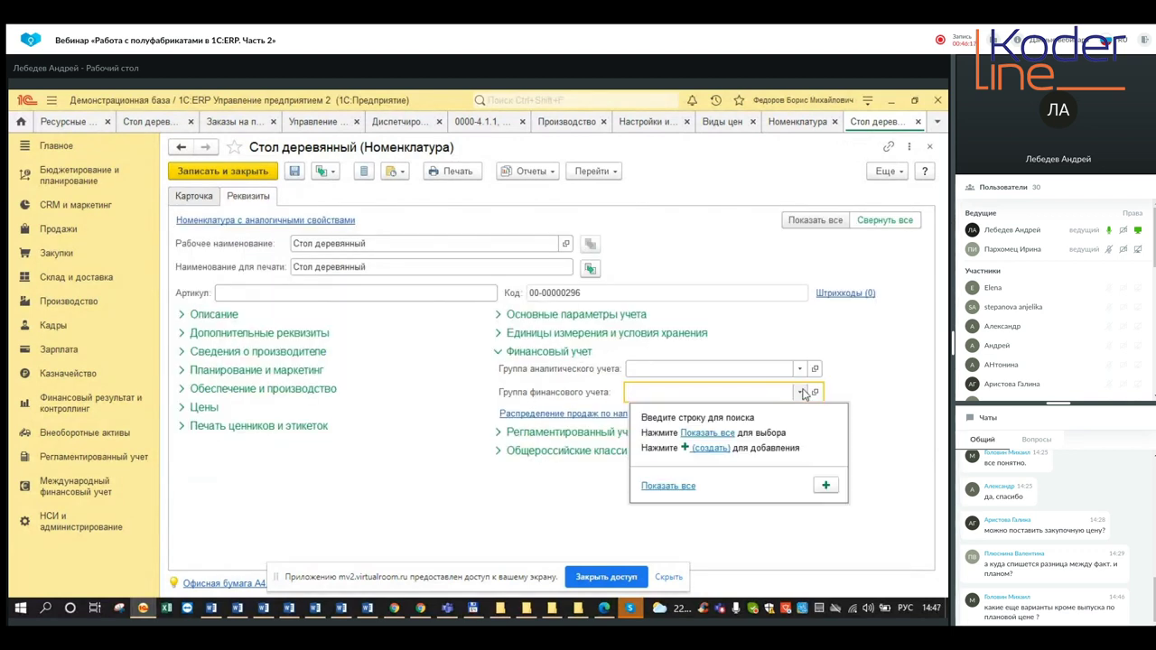
pyautogui.click(709, 433)
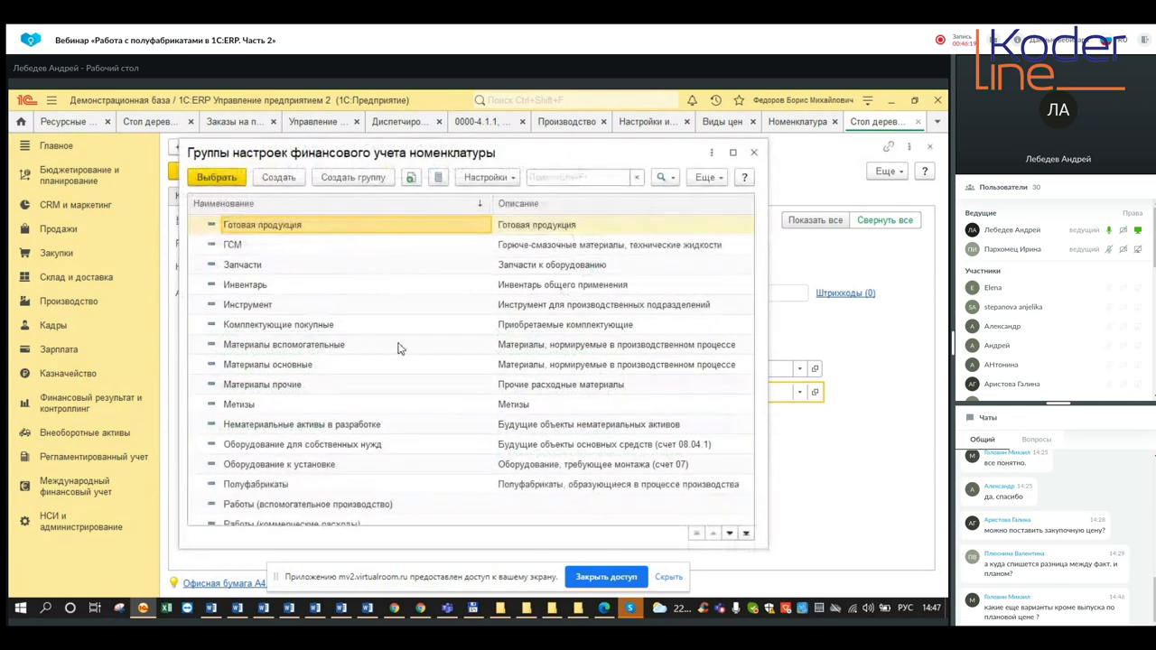
pyautogui.scroll(-3, 298, 439)
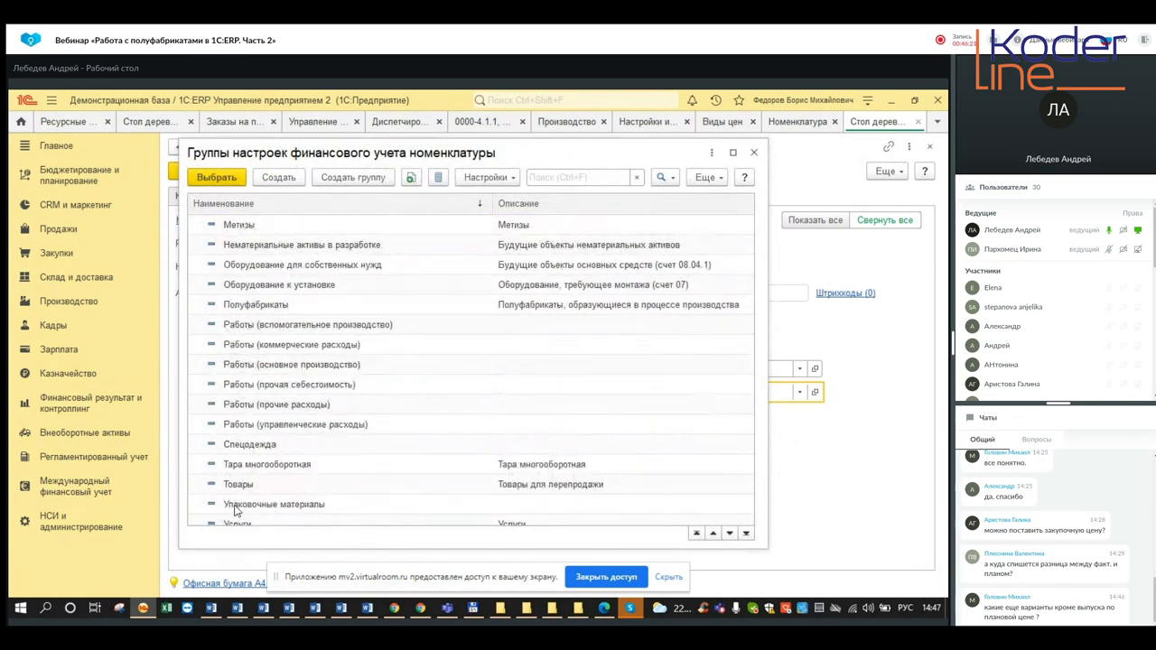
pyautogui.scroll(3, 267, 390)
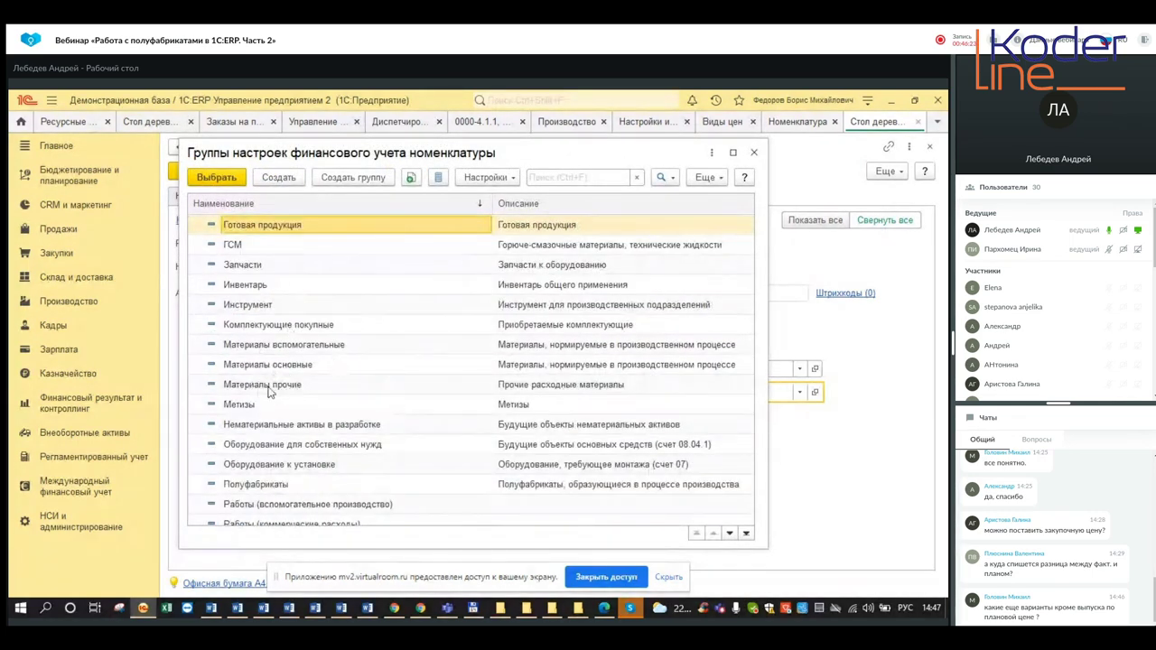
pyautogui.click(755, 153)
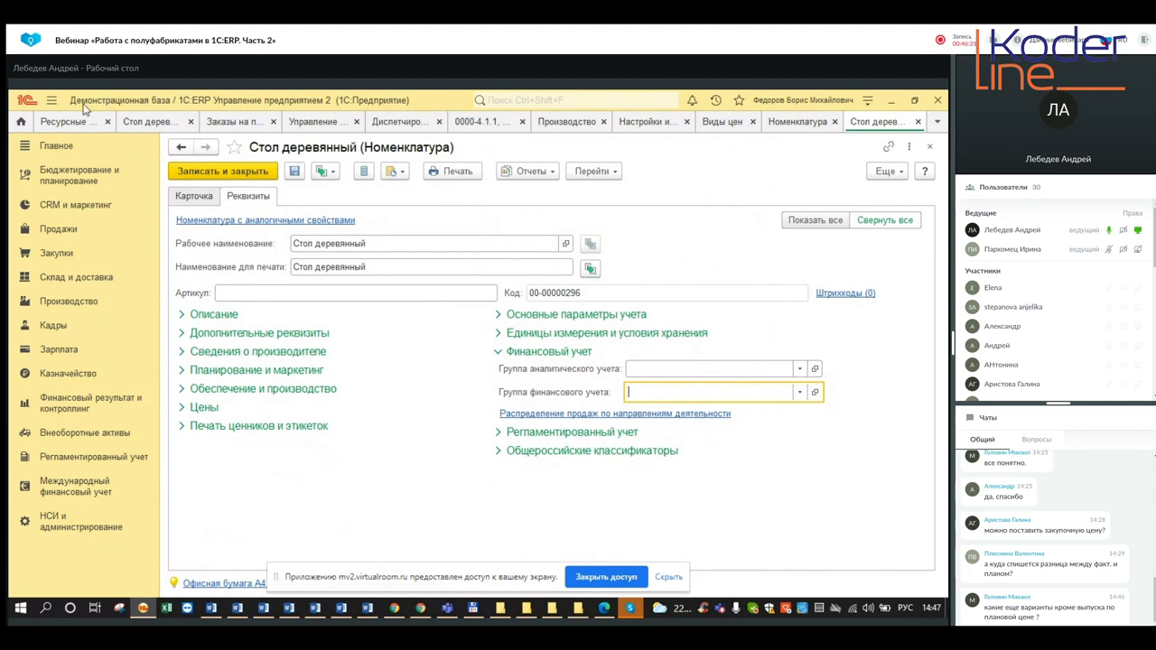
pyautogui.click(276, 390)
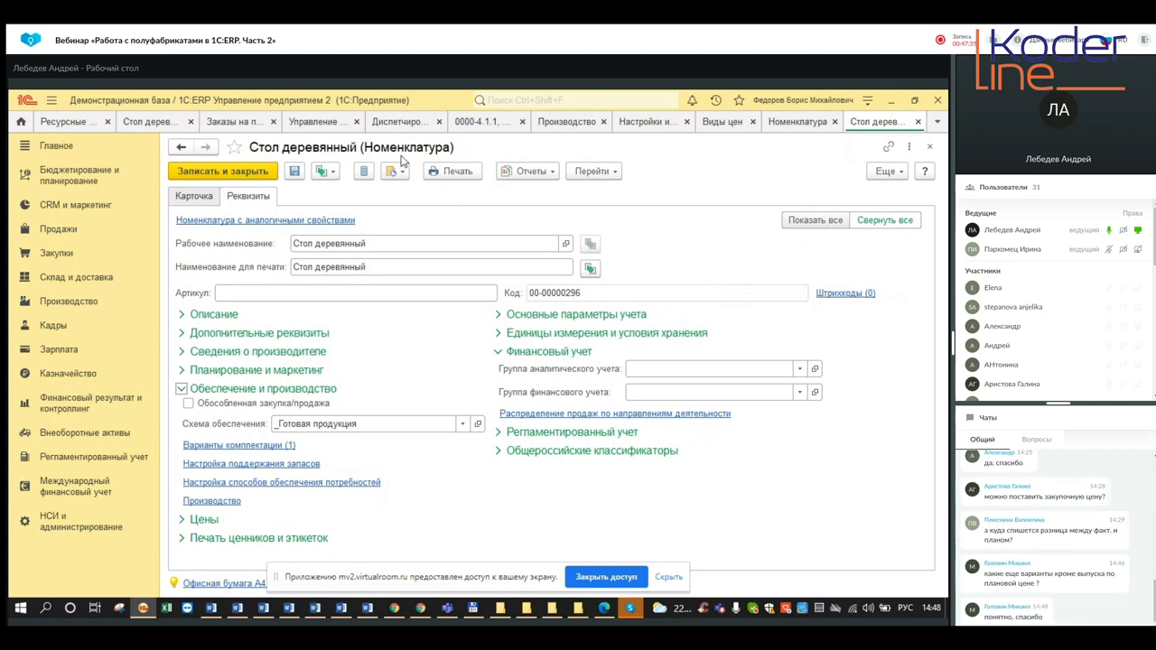
# From the production resource specifications, open "Столешница" and review its materials.
pyautogui.click(337, 124)
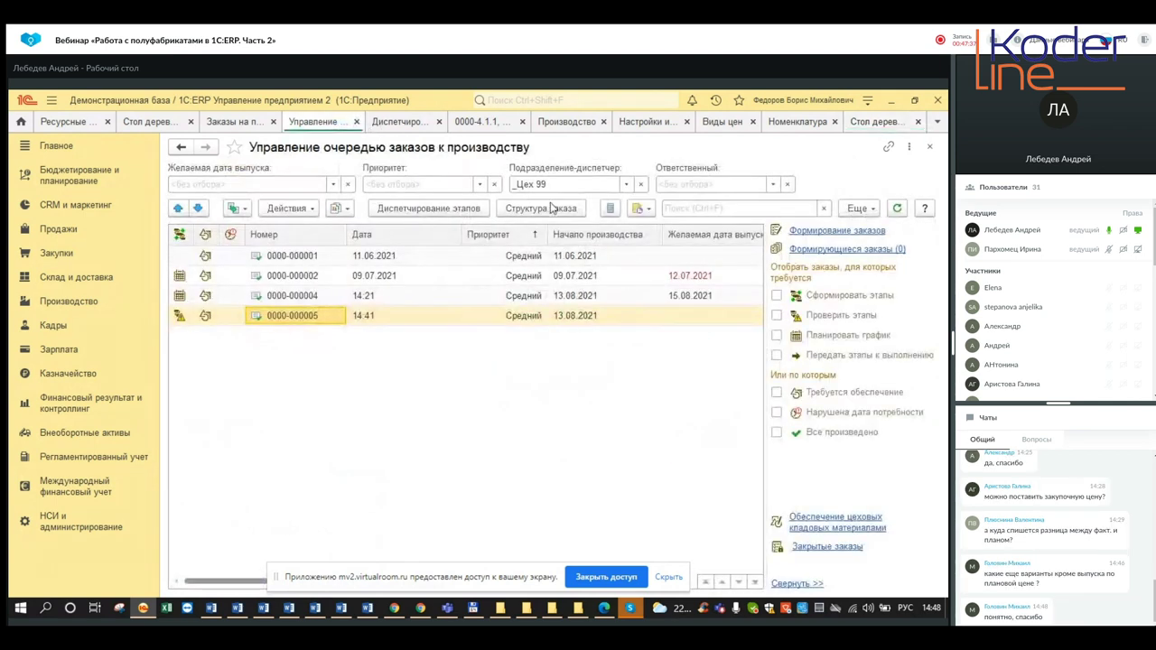
pyautogui.click(557, 257)
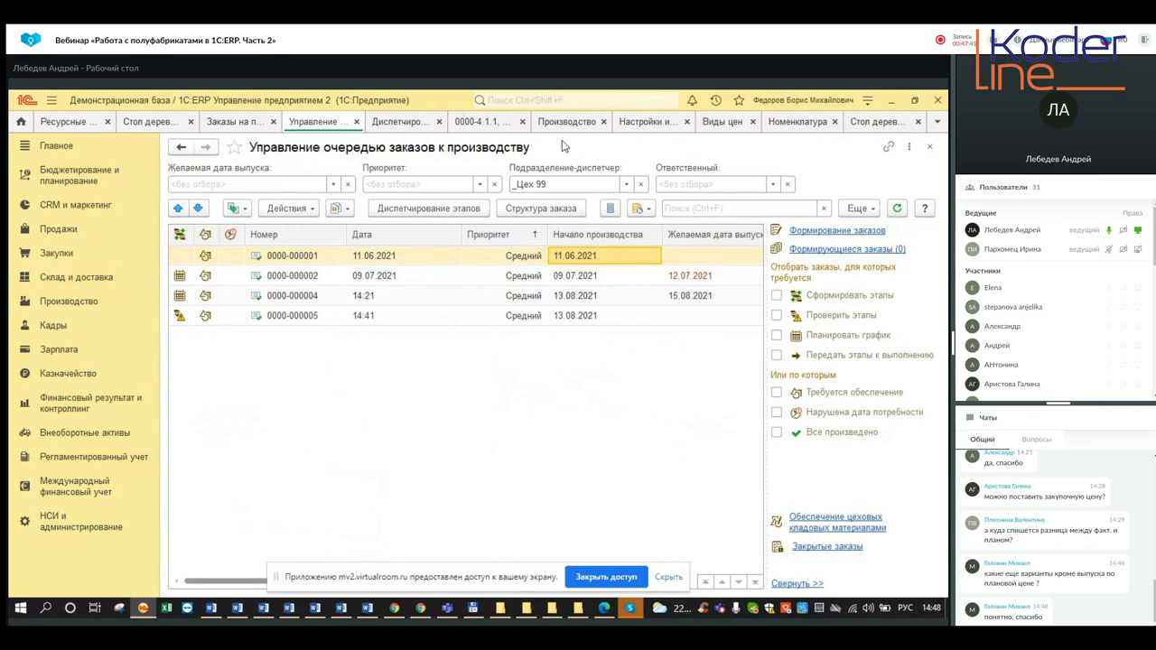
pyautogui.click(62, 309)
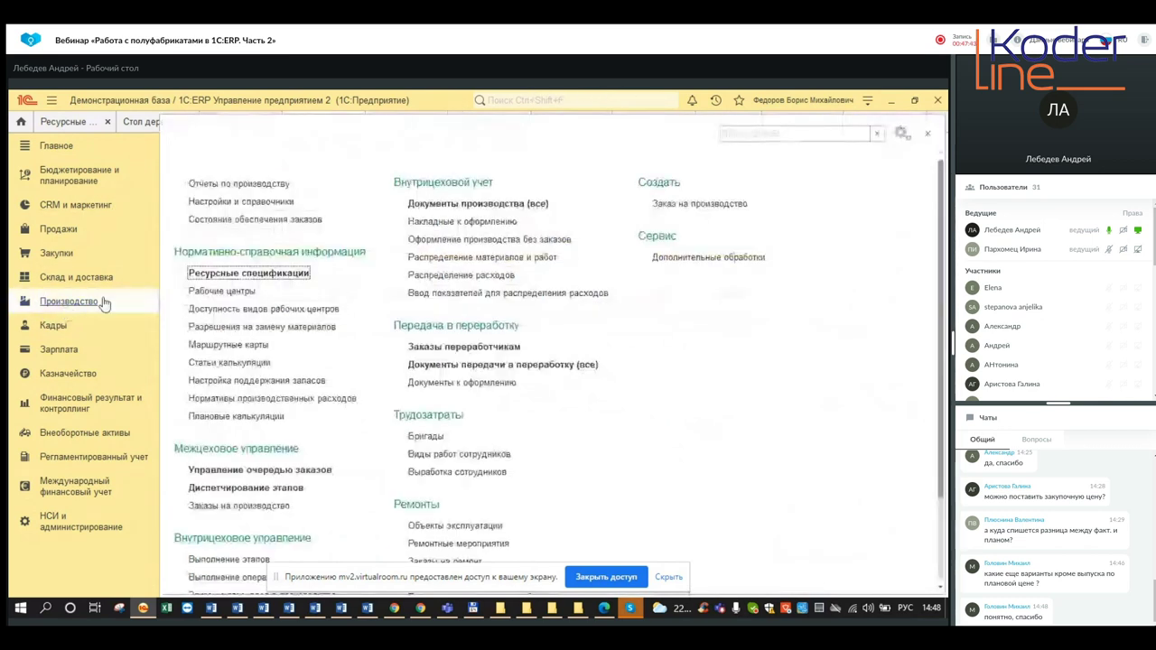
pyautogui.click(271, 269)
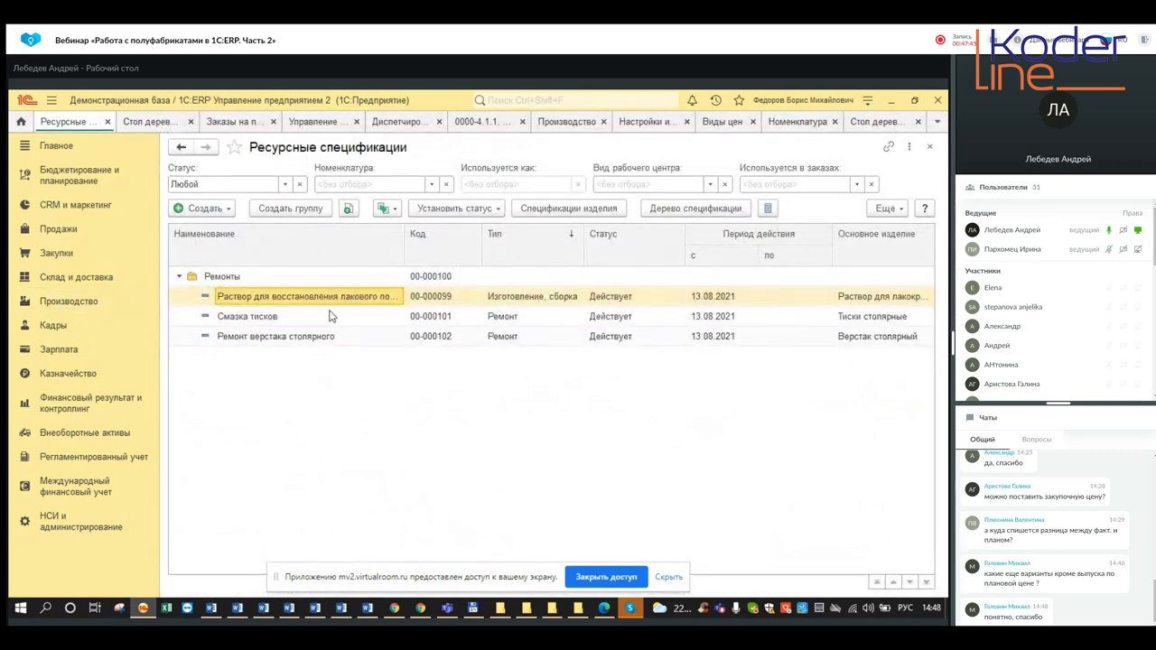
pyautogui.click(177, 279)
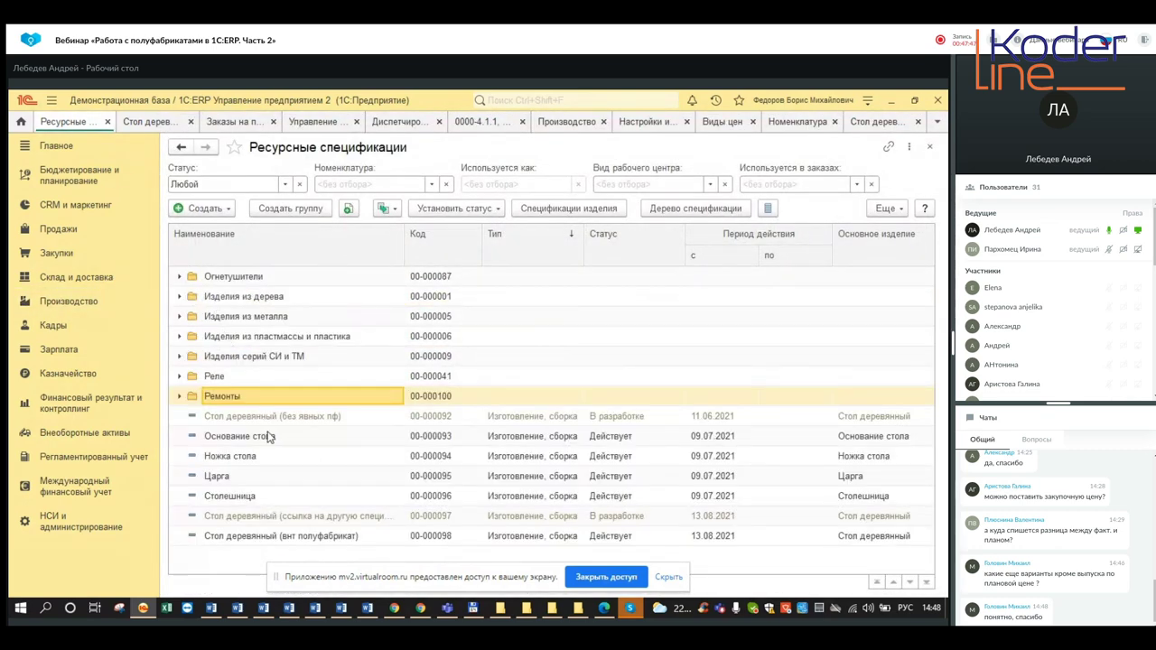
pyautogui.click(254, 500)
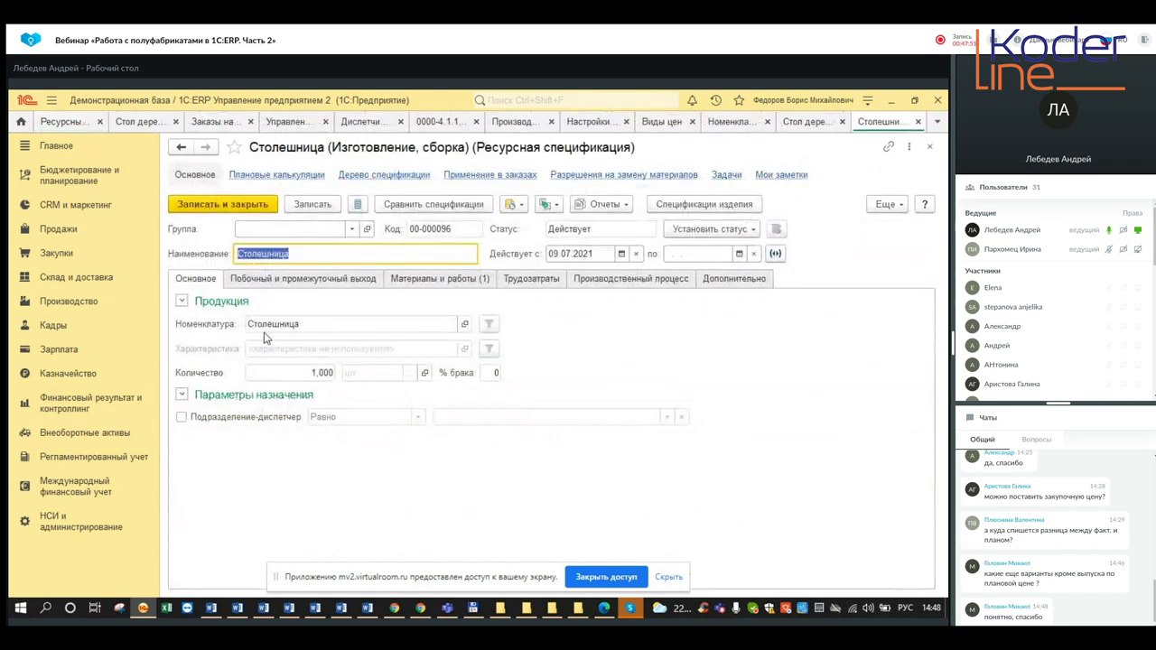
pyautogui.click(455, 281)
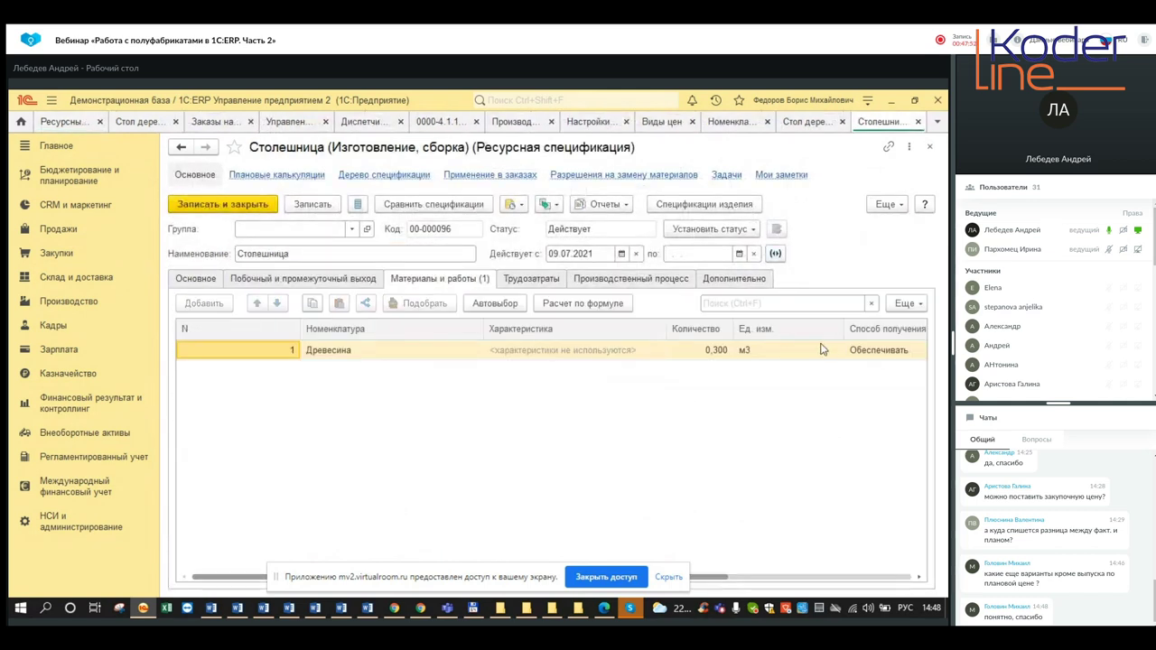
# Examine the options for how the Древесина material is obtained, then switch to the webinar room in the browser to read the chat.
pyautogui.doubleClick(867, 351)
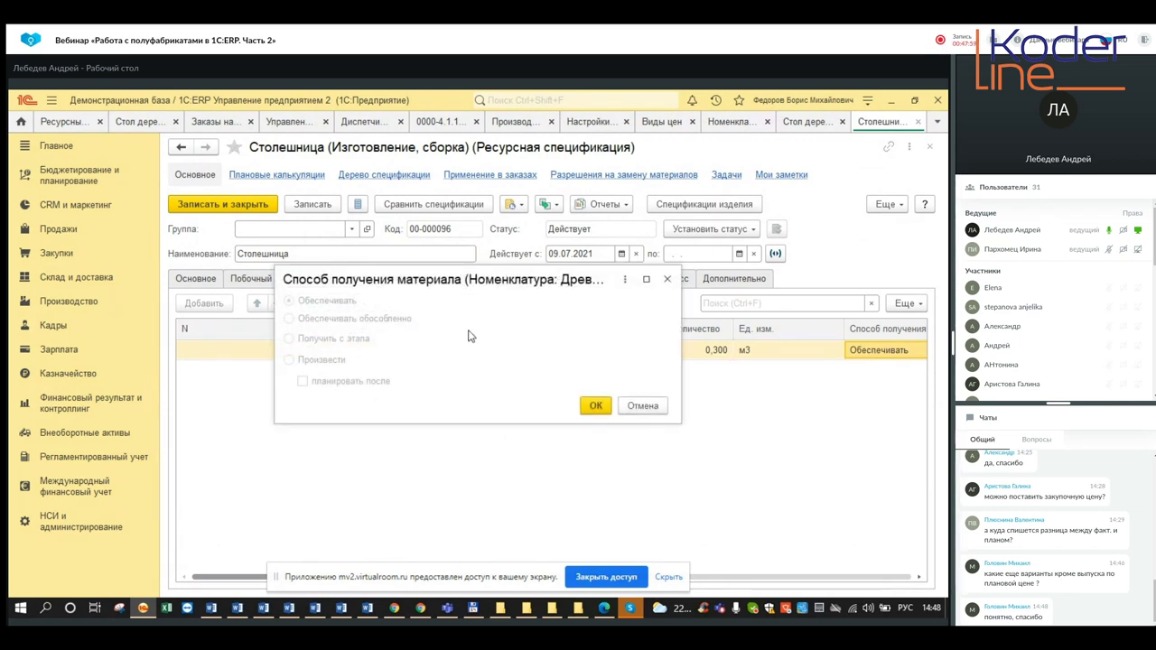
pyautogui.click(643, 408)
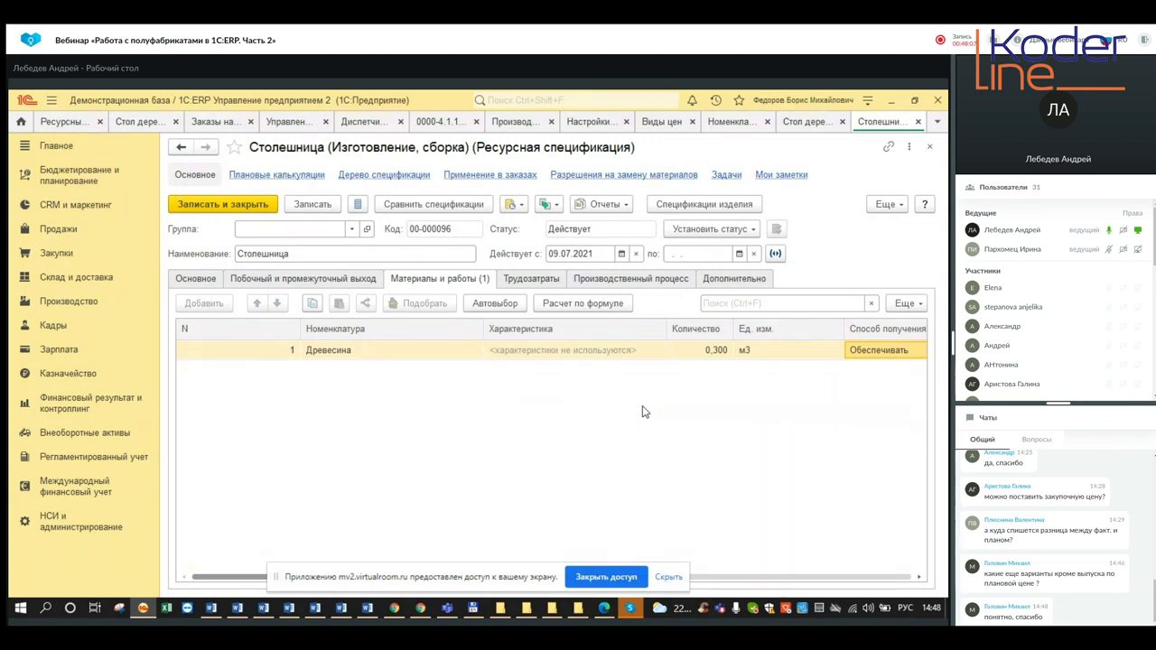
pyautogui.click(920, 354)
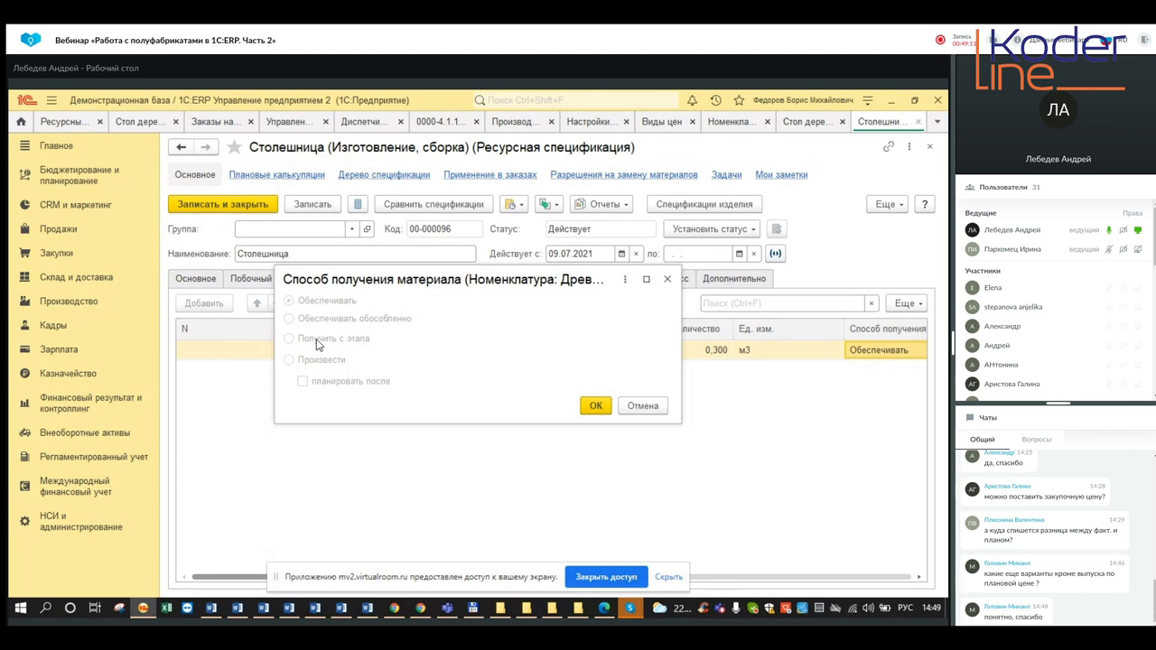
pyautogui.moveTo(143, 608)
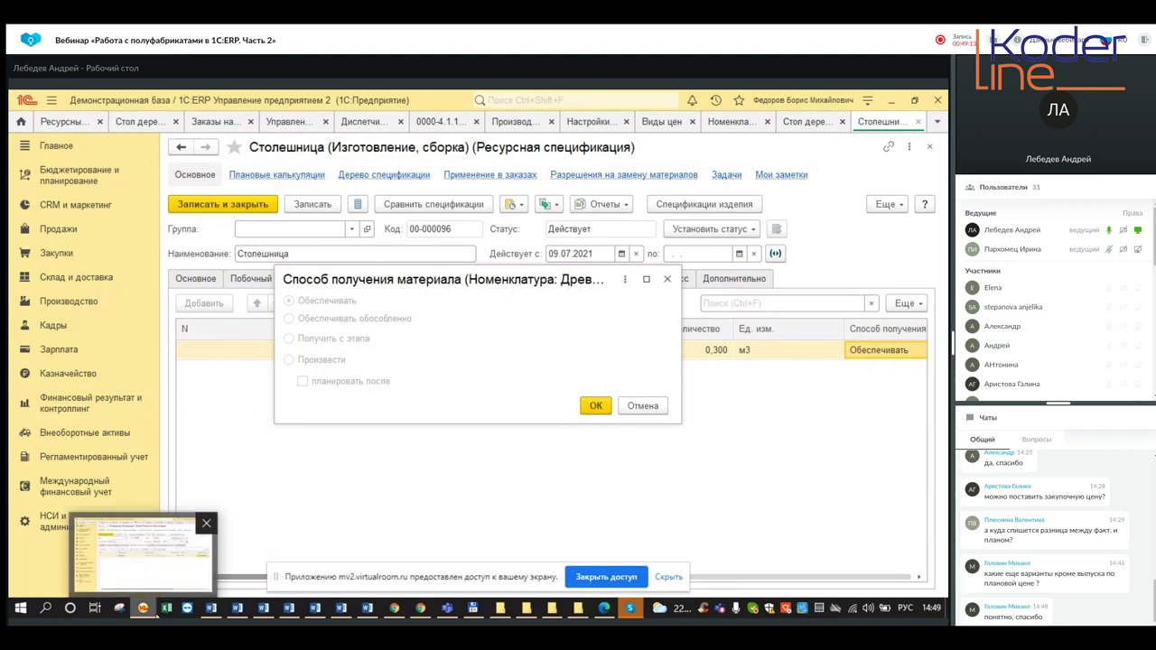
pyautogui.click(394, 608)
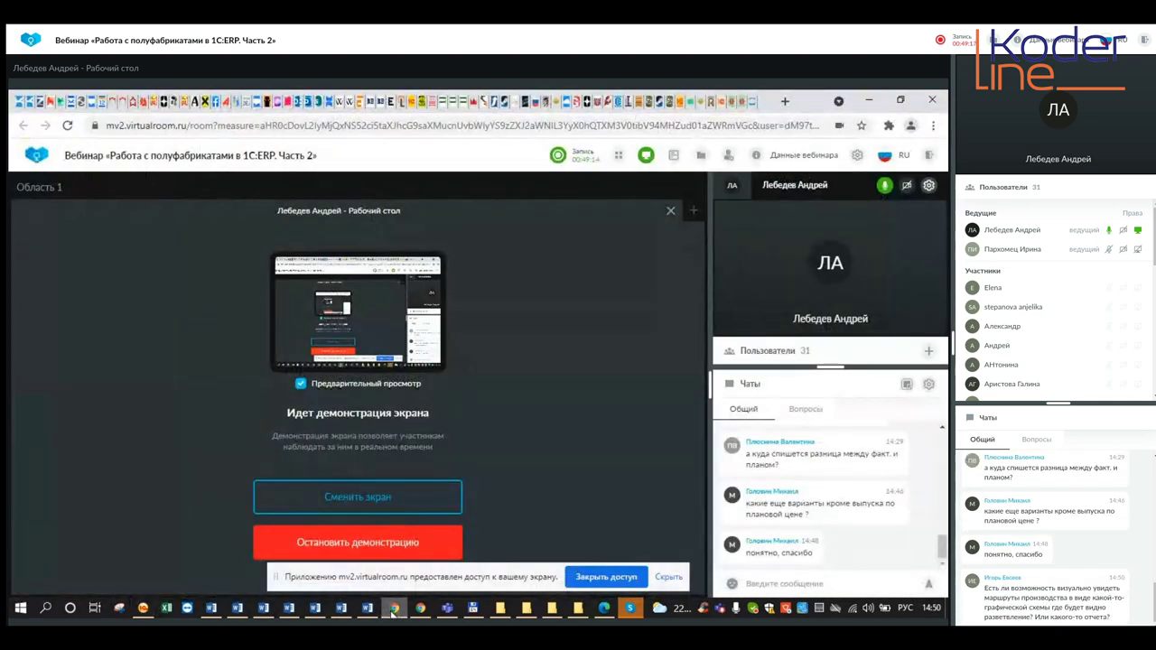